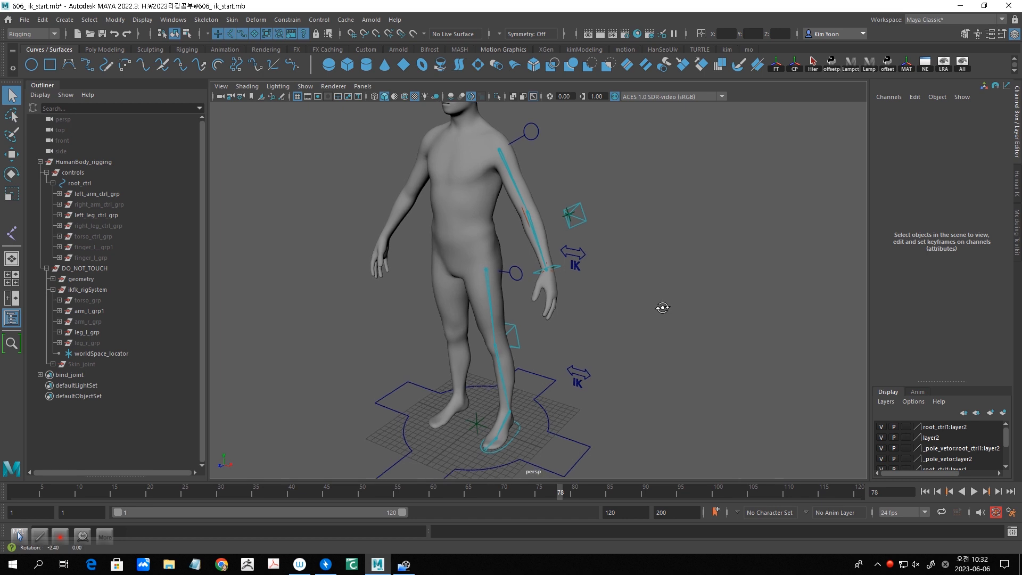
Inspect the left arm's pole vector control and the Hand Follow space options of the left hand IK control.
left_click(559, 268)
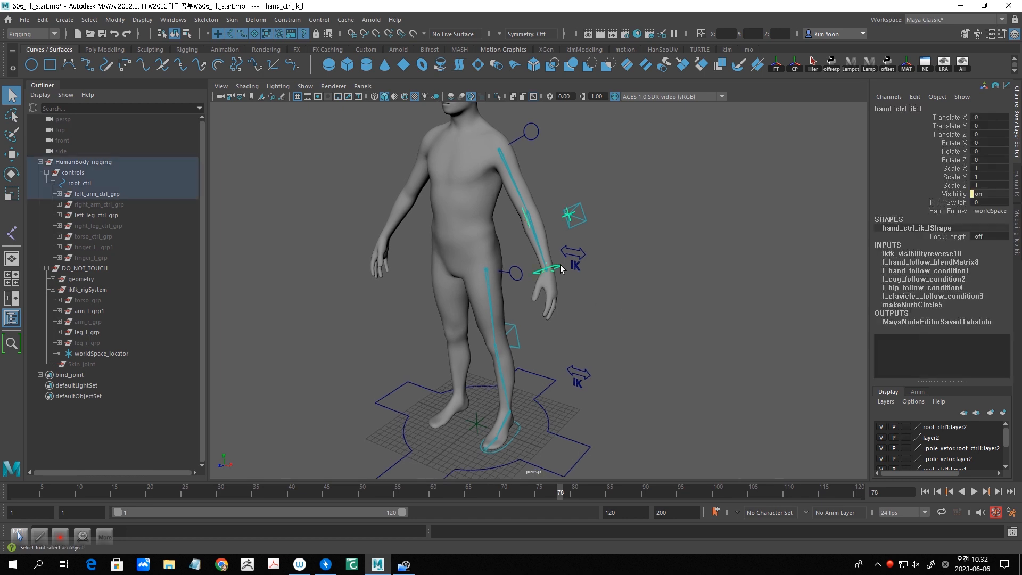
left_click(585, 220)
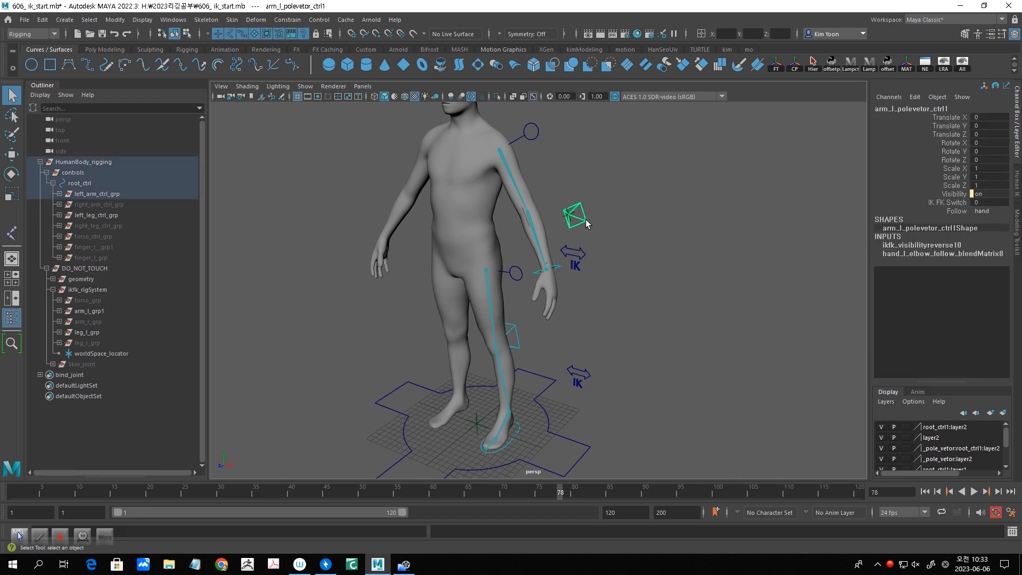
left_click(559, 270)
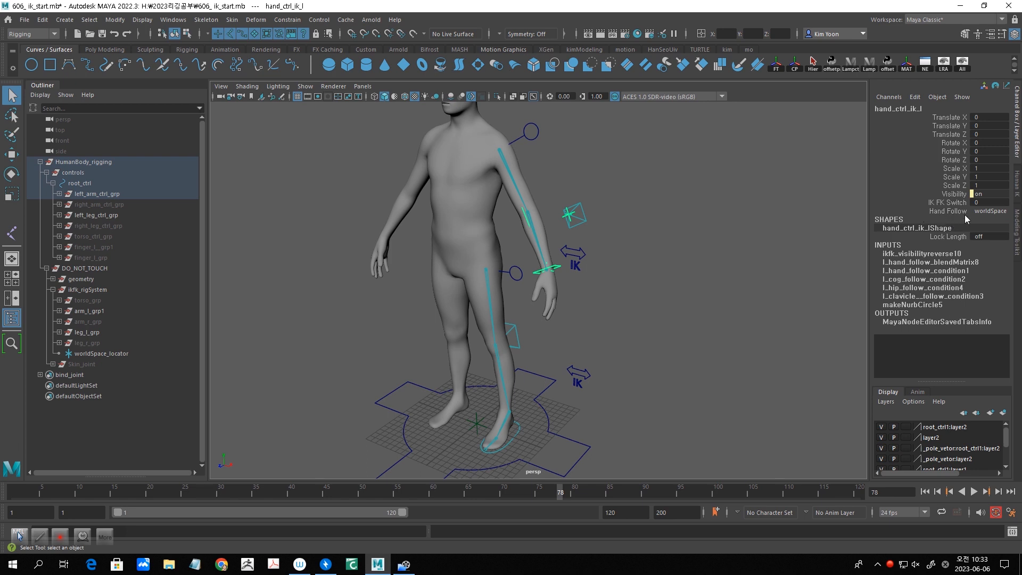
left_click(1000, 212)
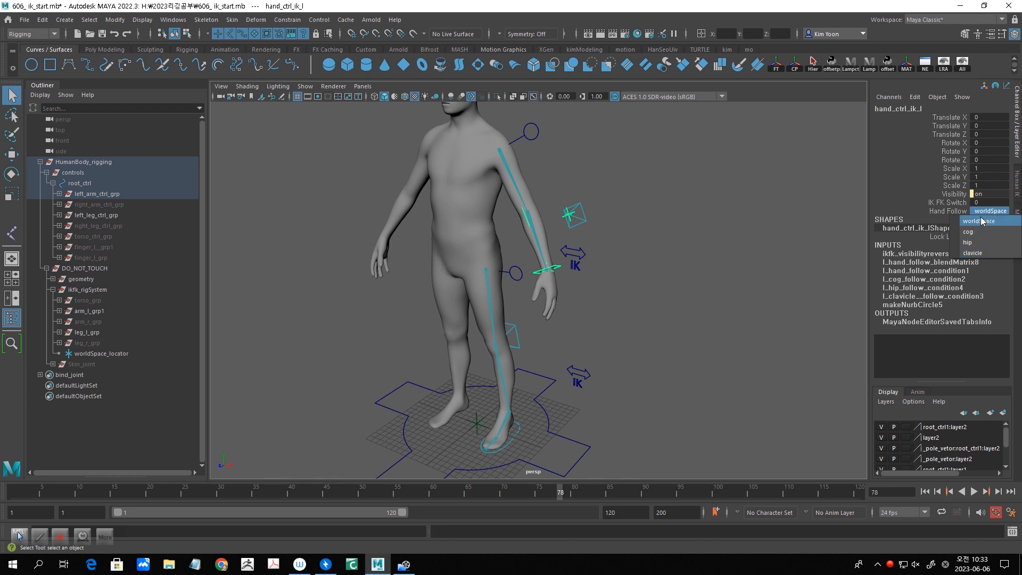
left_click(951, 209)
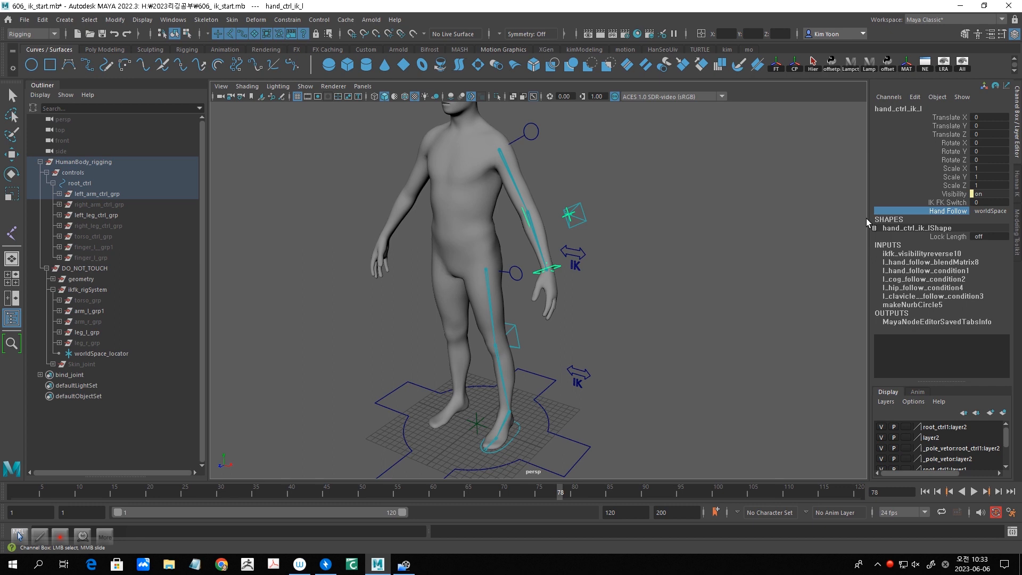
Examine the left leg's joint chain, knee pole vector and foot control from the hip down to the toes.
left_click_drag(708, 282, 711, 282, "alt")
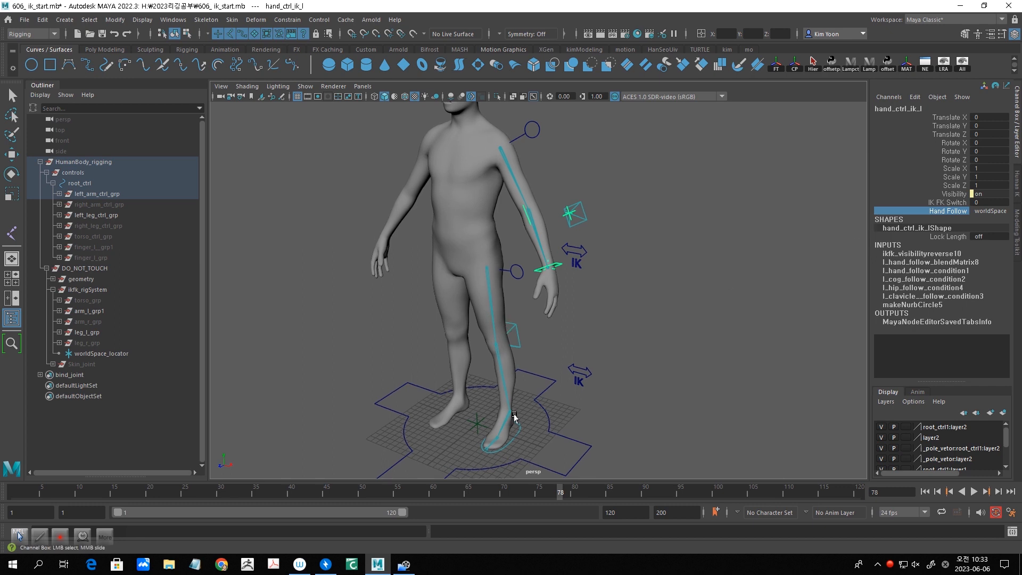
left_click_drag(634, 343, 610, 326, "alt")
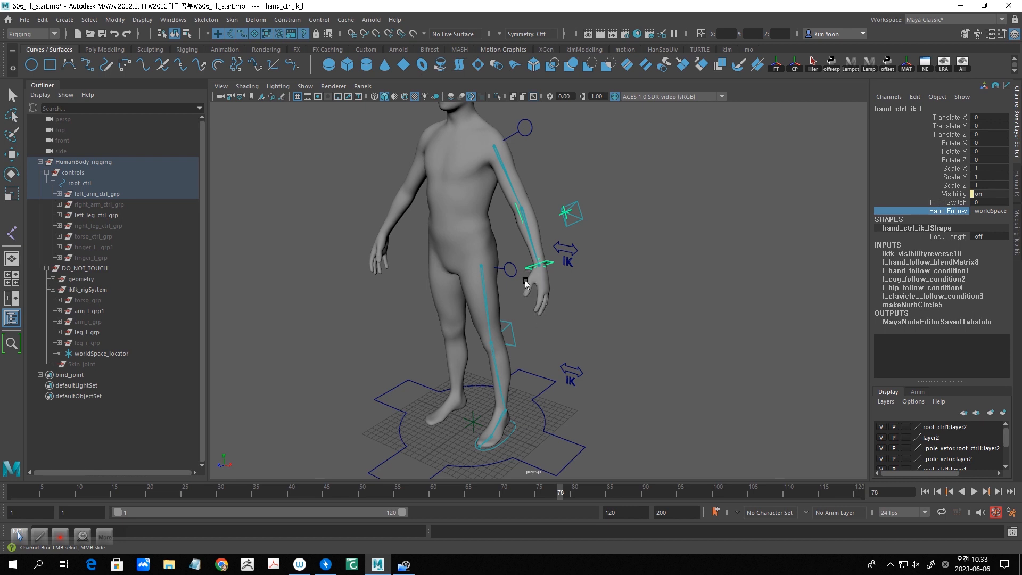
mouse_move(630, 298)
middle_mouse_down("alt")
mouse_move(656, 254)
mouse_move(644, 283)
middle_mouse_up("alt")
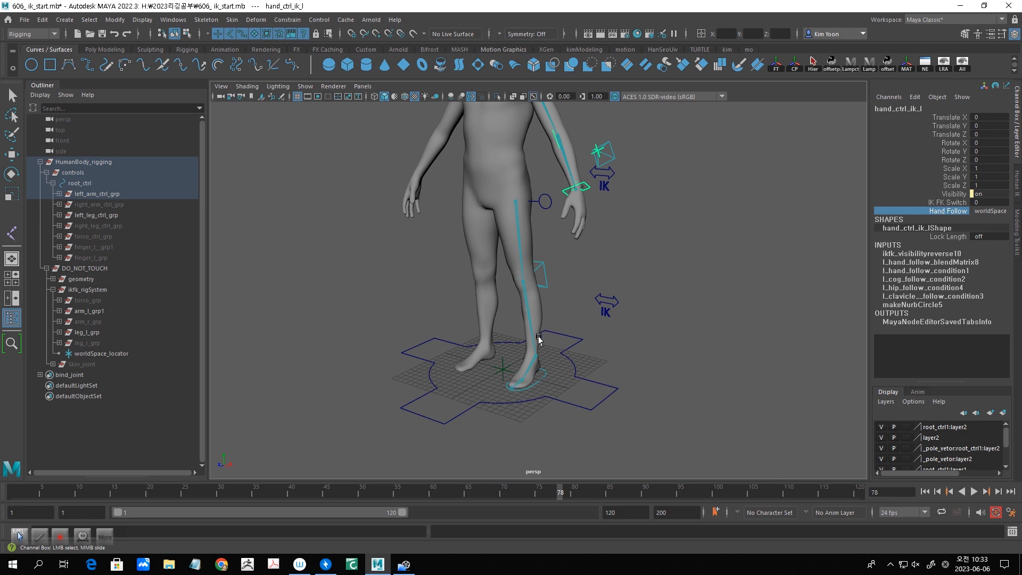
scroll(584, 320, "up", 3)
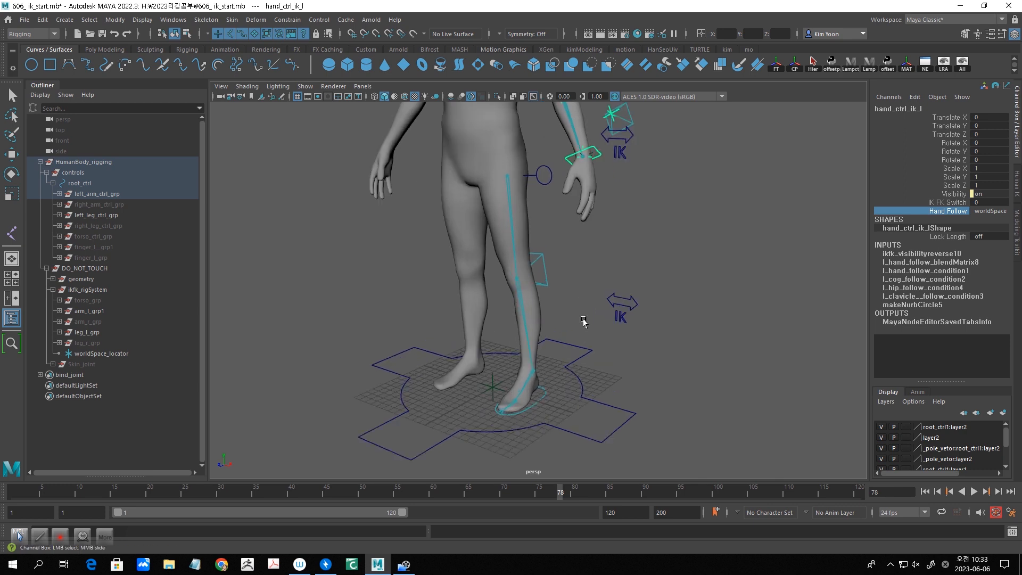
scroll(581, 319, "up", 3)
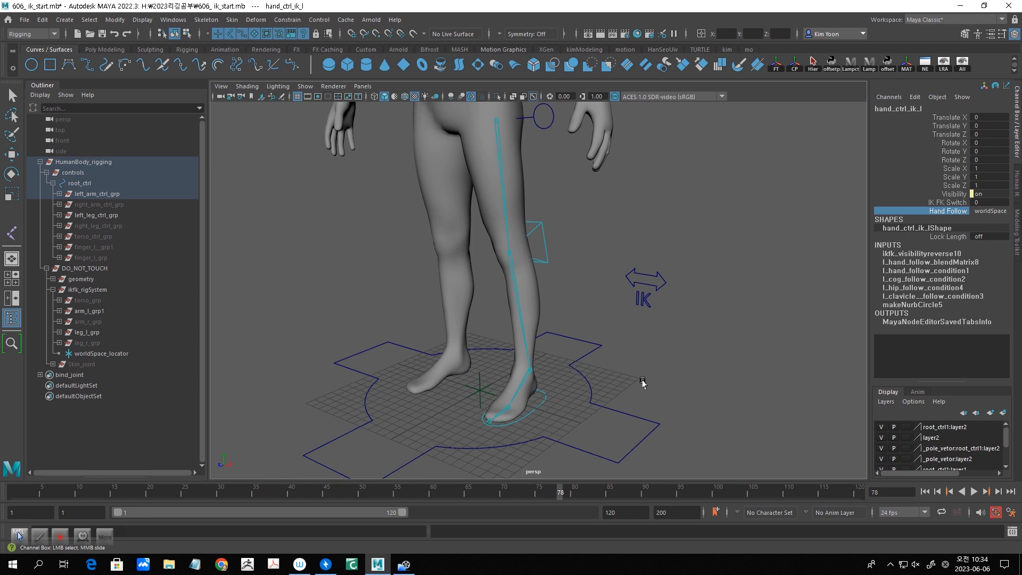
scroll(643, 379, "down", 3)
left_click_drag(644, 381, 656, 381, "alt")
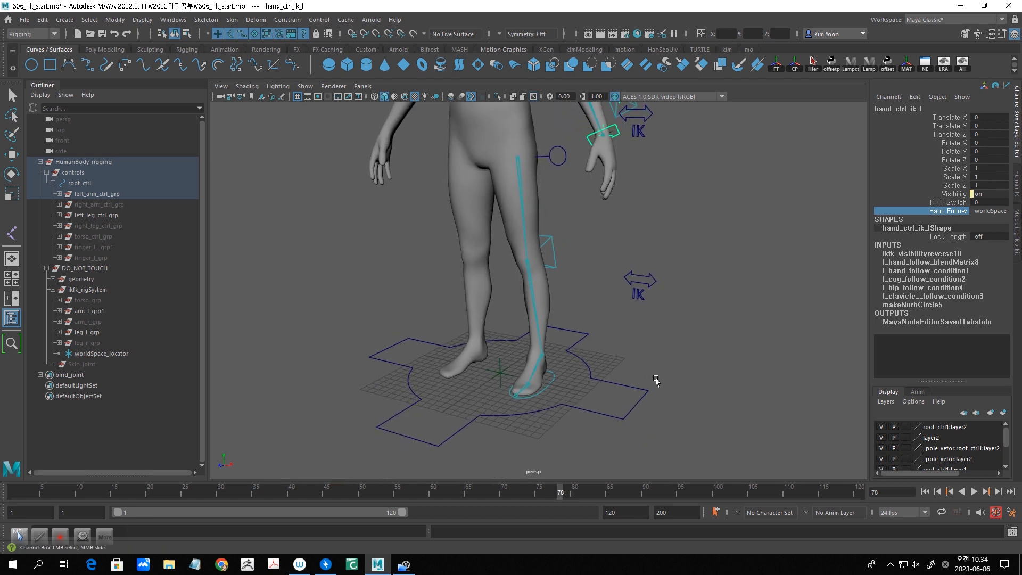
middle_click_drag(726, 370, 698, 392, "alt")
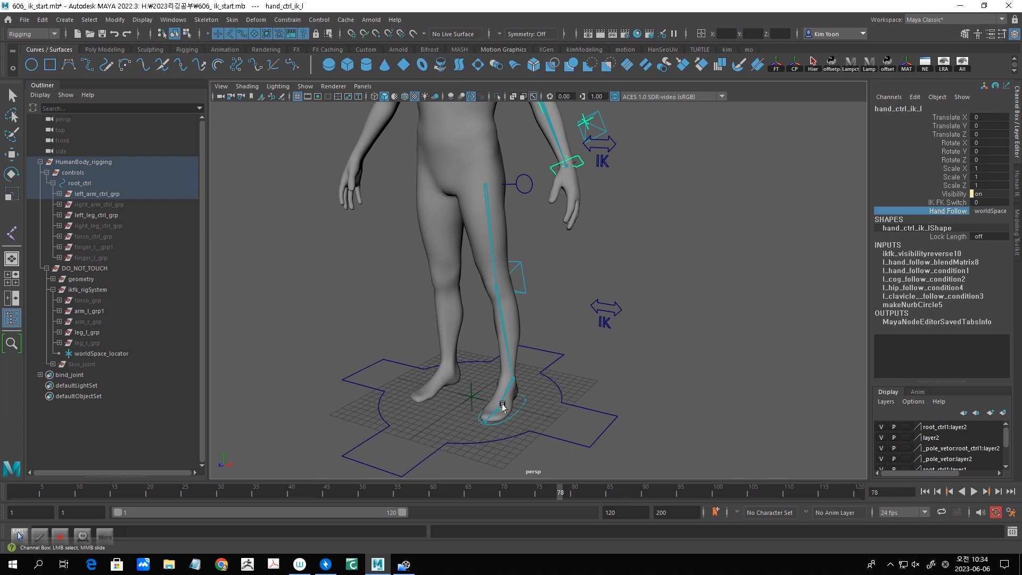
Hide the left arm's control and rig groups and the body mesh, isolating the left leg rig.
mouse_move(593, 380)
left_mouse_down("alt")
mouse_move(573, 373)
mouse_move(595, 377)
left_mouse_up("alt")
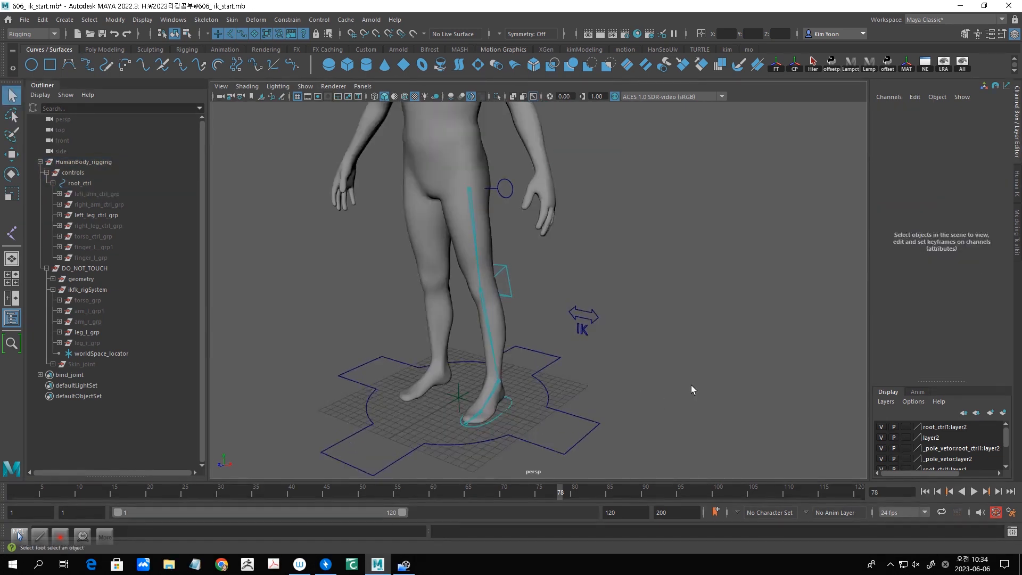
left_click_drag(689, 371, 640, 371, "alt")
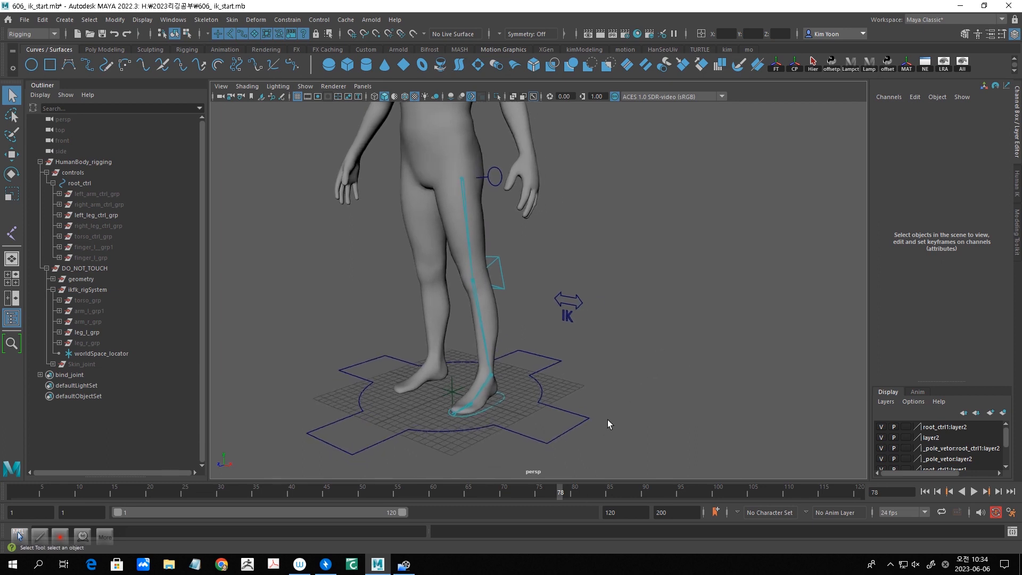
key("alt+2")
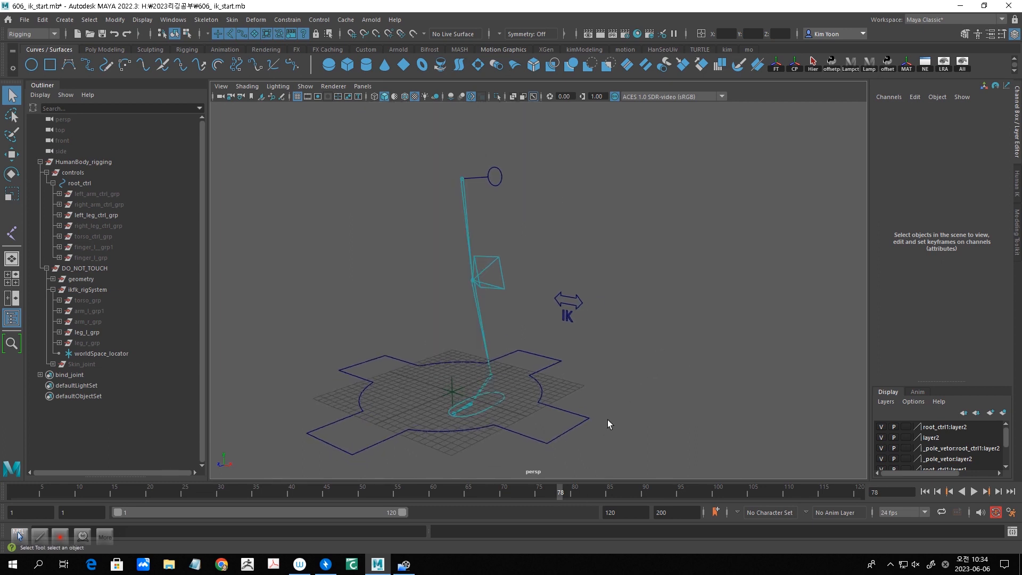
left_click_drag(608, 420, 592, 289, "alt")
middle_click_drag(631, 156, 642, 137, "alt")
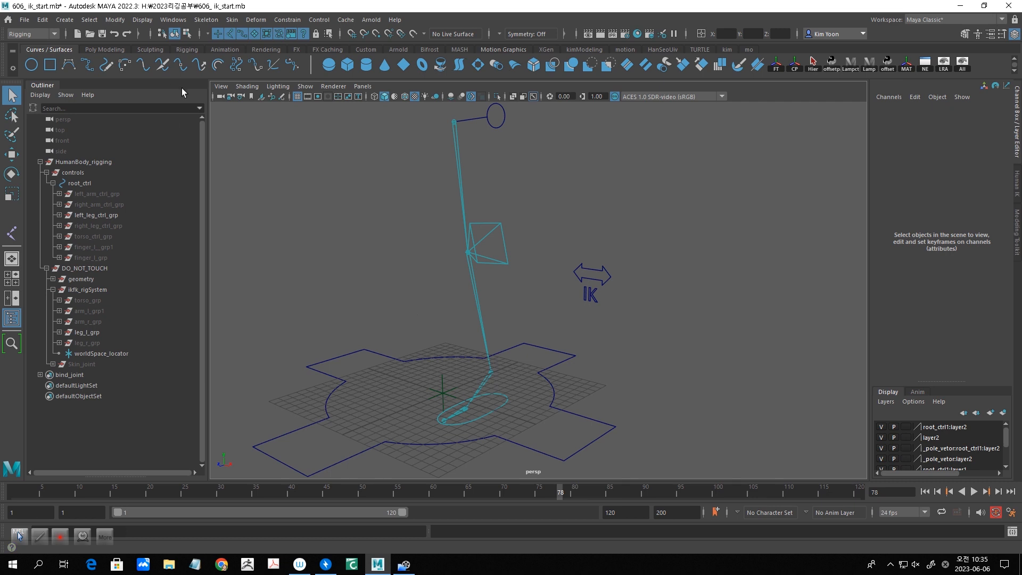
Reset the IK Handle tool to the Rotate-Plane Solver and create an IK handle from the left thigh joint to the ankle joint.
left_click(198, 21)
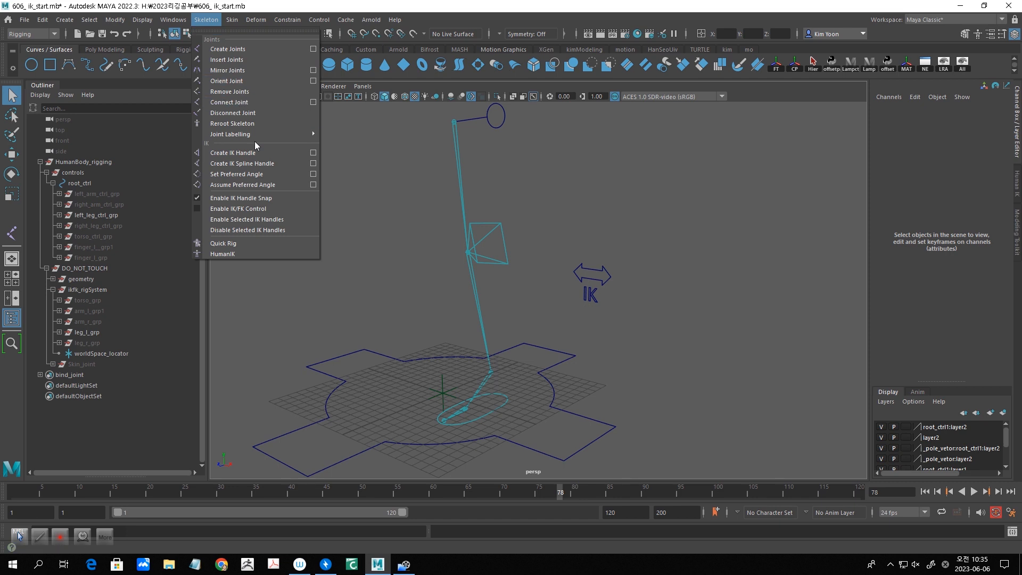
left_click(313, 152)
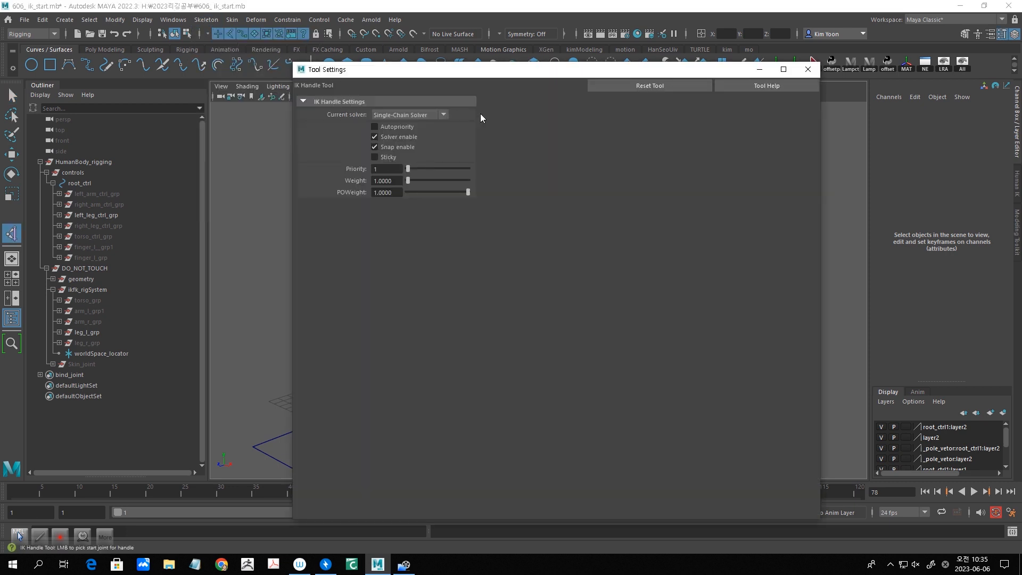
left_click(624, 88)
left_click(808, 71)
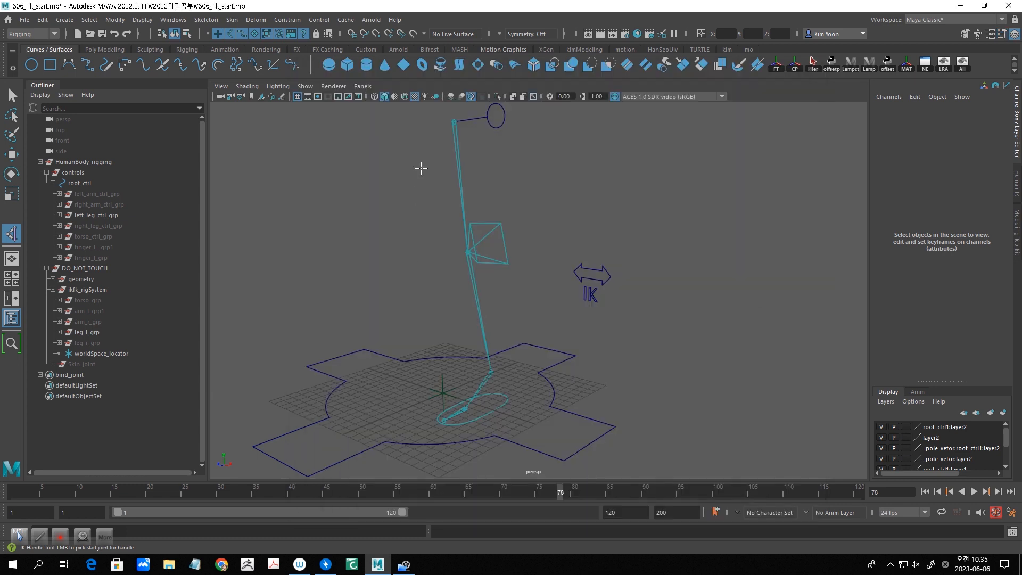
left_click(452, 122)
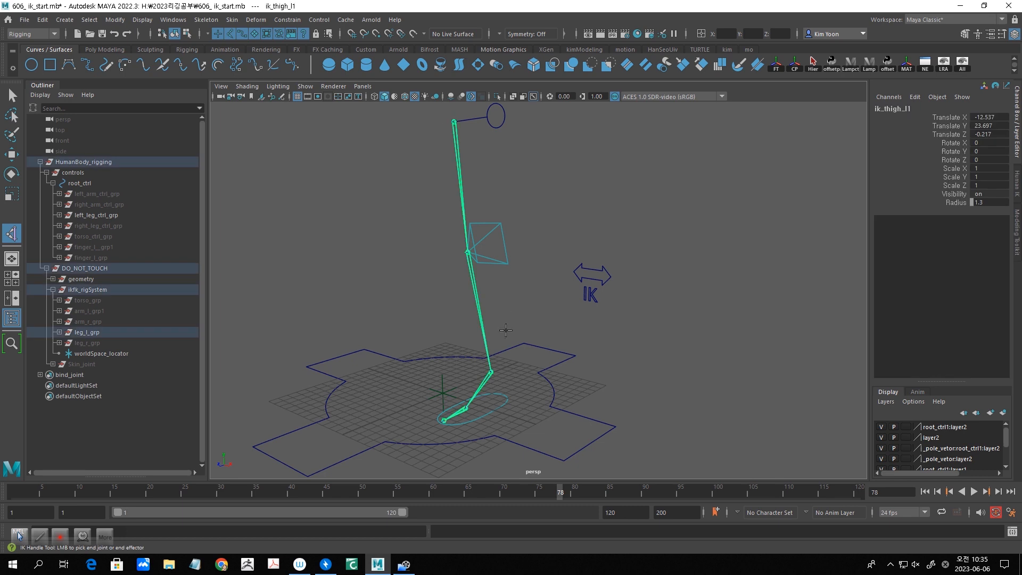
left_click(491, 373)
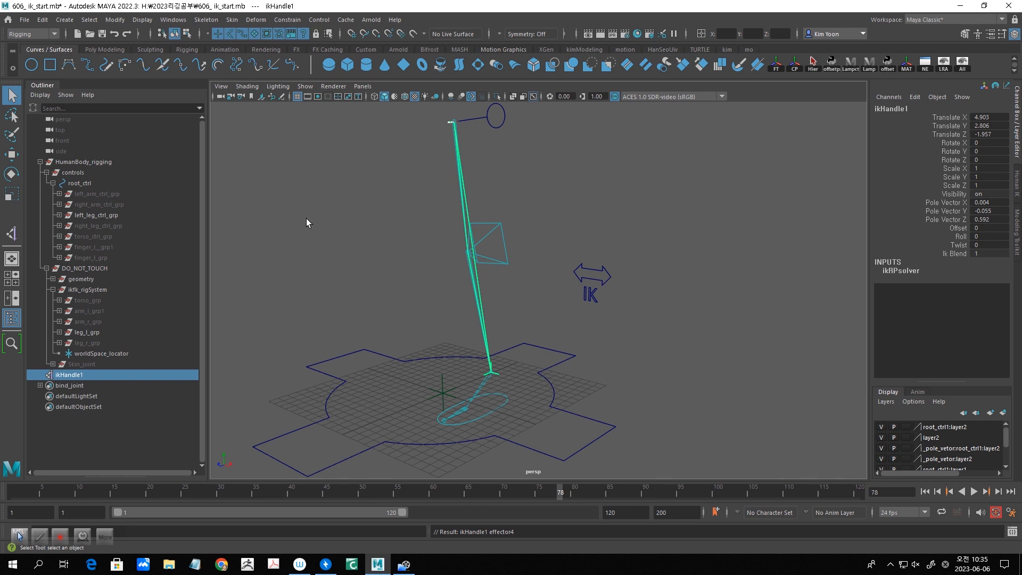
Switch the IK Handle tool to the Single-Chain Solver and create an IK handle from the left ankle joint to the ball joint.
left_click(212, 22)
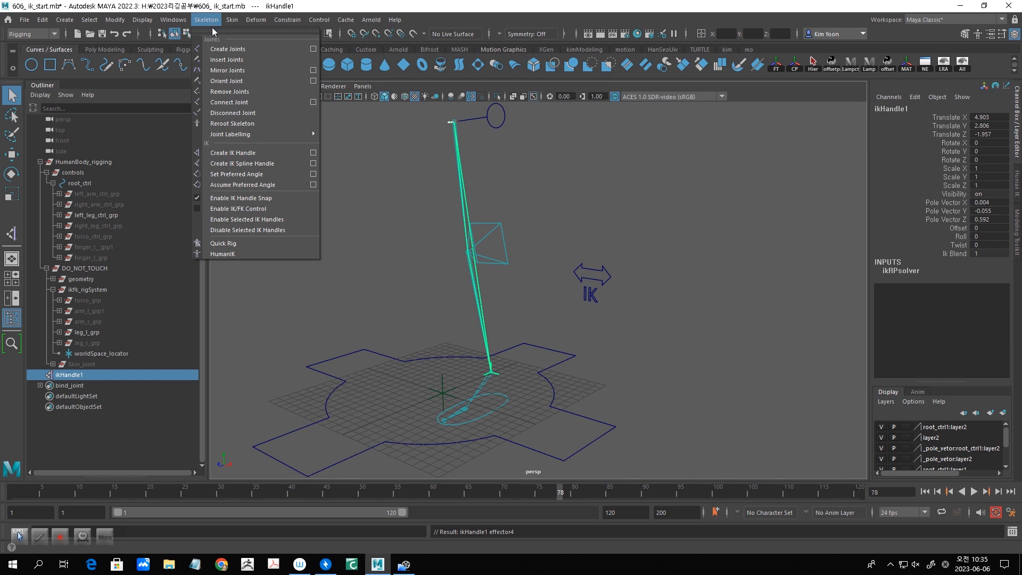
left_click(314, 154)
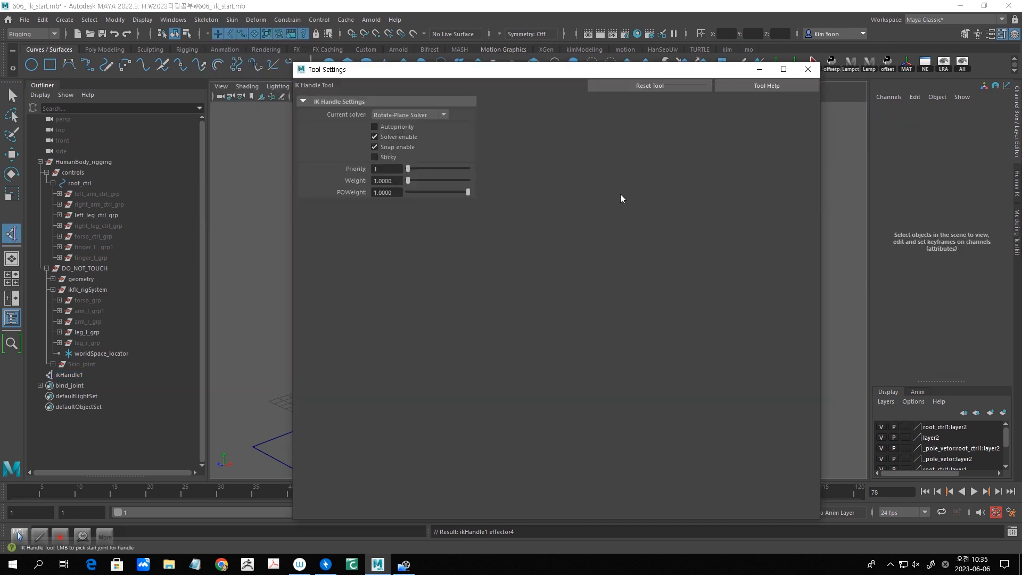
left_click(443, 112)
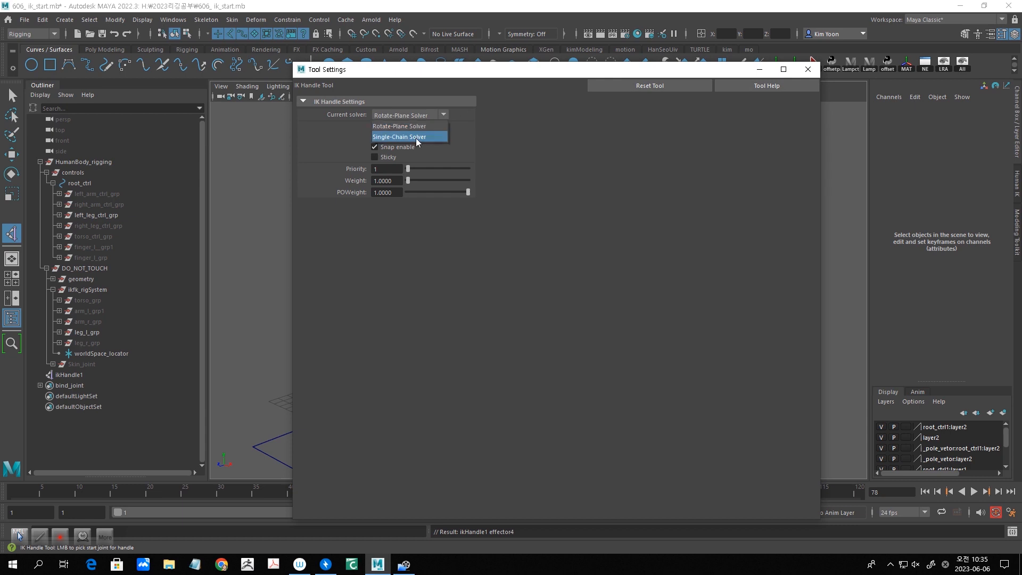
left_click(416, 138)
left_click(810, 72)
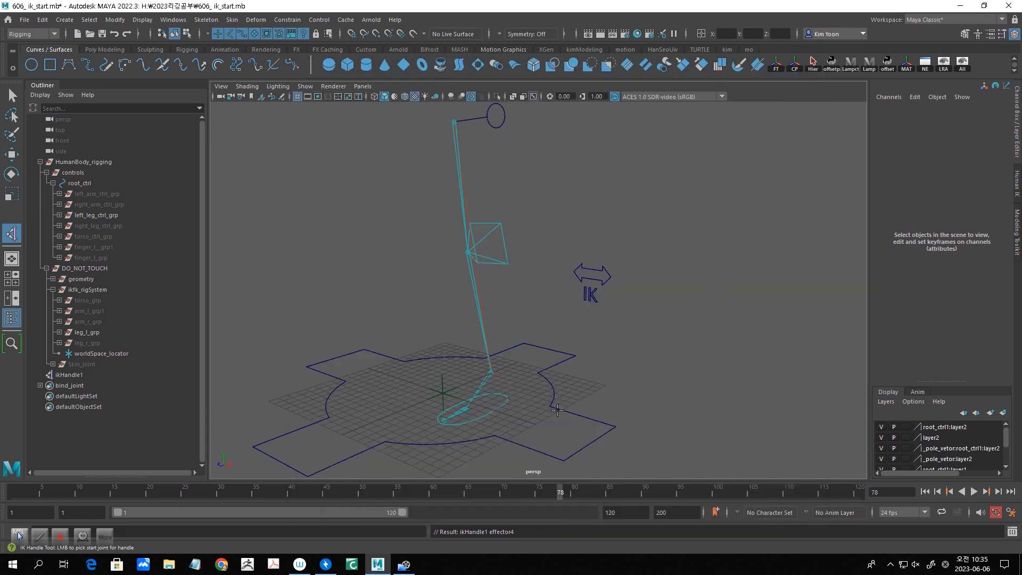
left_click(486, 380)
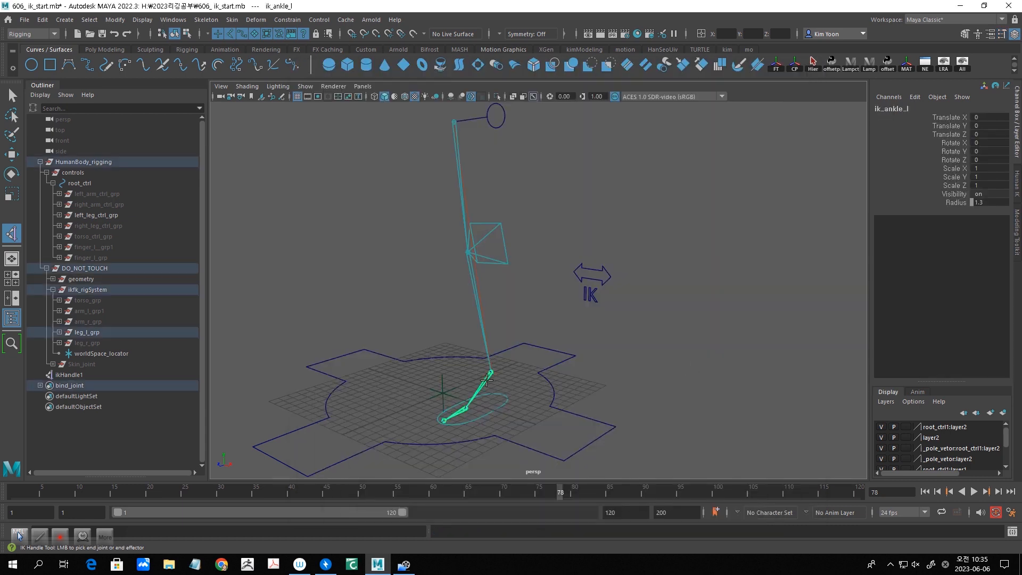
left_click(466, 409)
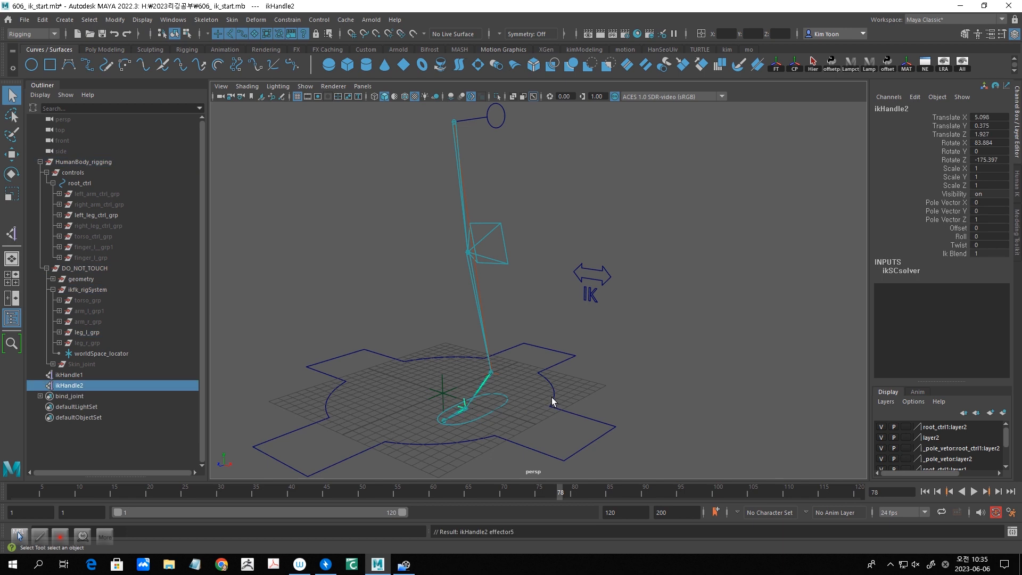
Create another Single-Chain Solver IK handle from the left ball joint to the toe tip joint.
key("y")
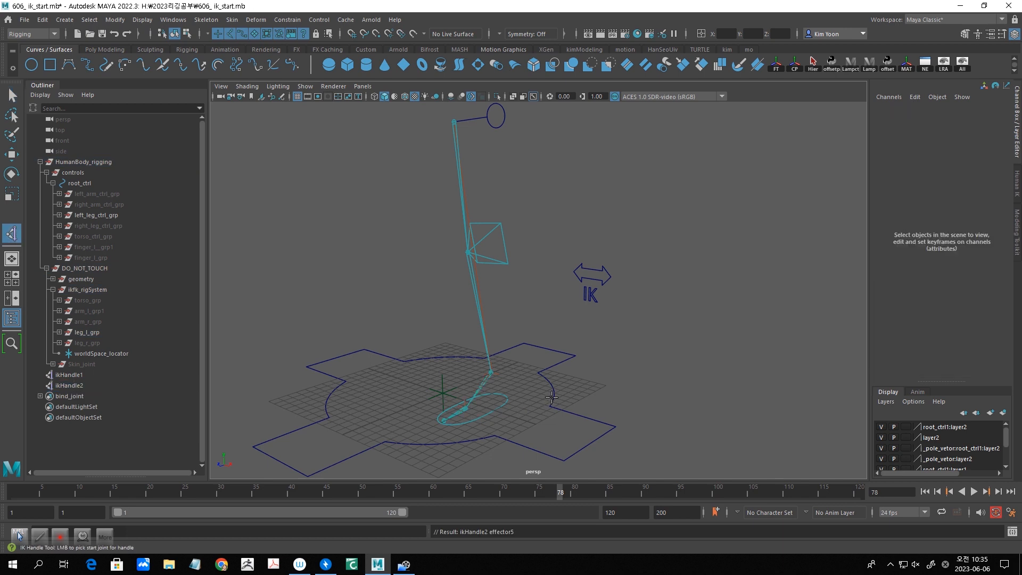
left_click(466, 407)
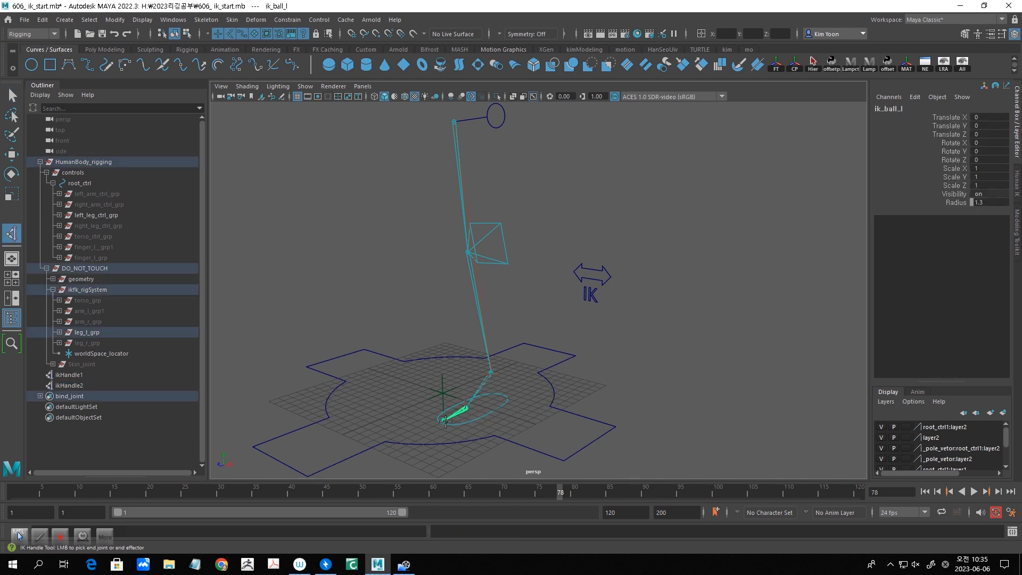
left_click(446, 422)
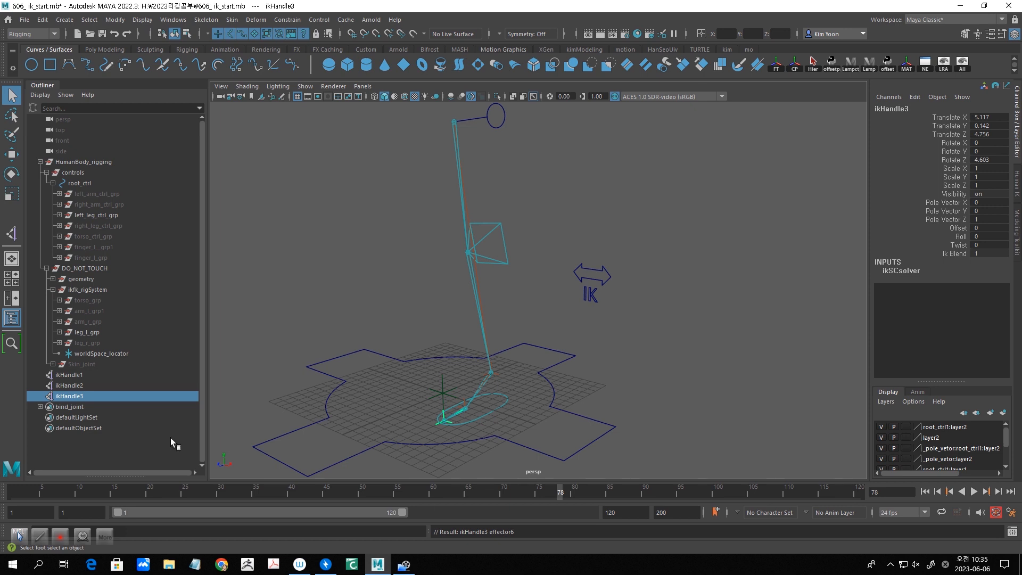
Rename the thigh-to-ankle IK handle to ankle_ikHandle1.
double_click(82, 375)
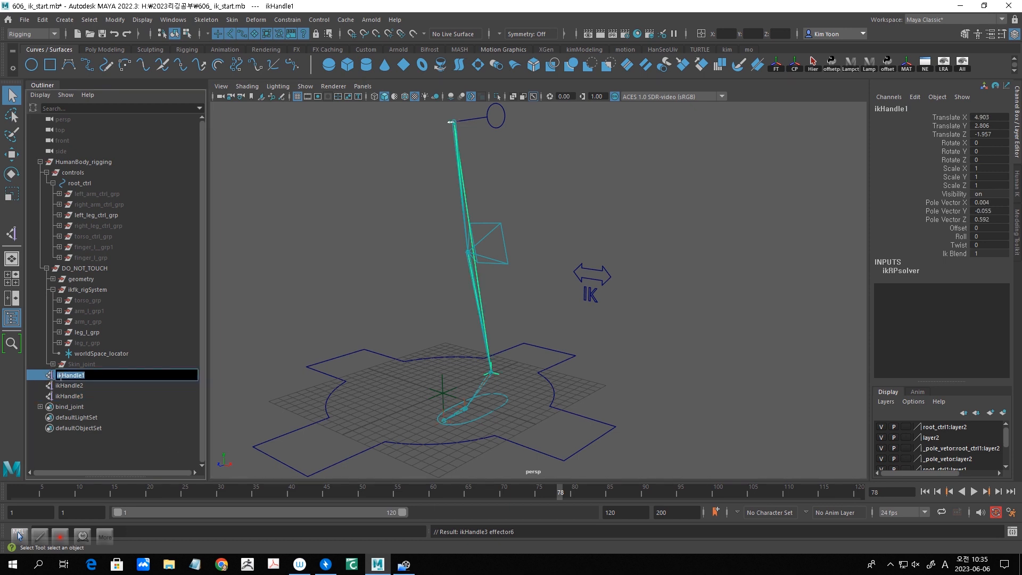
left_click(58, 376)
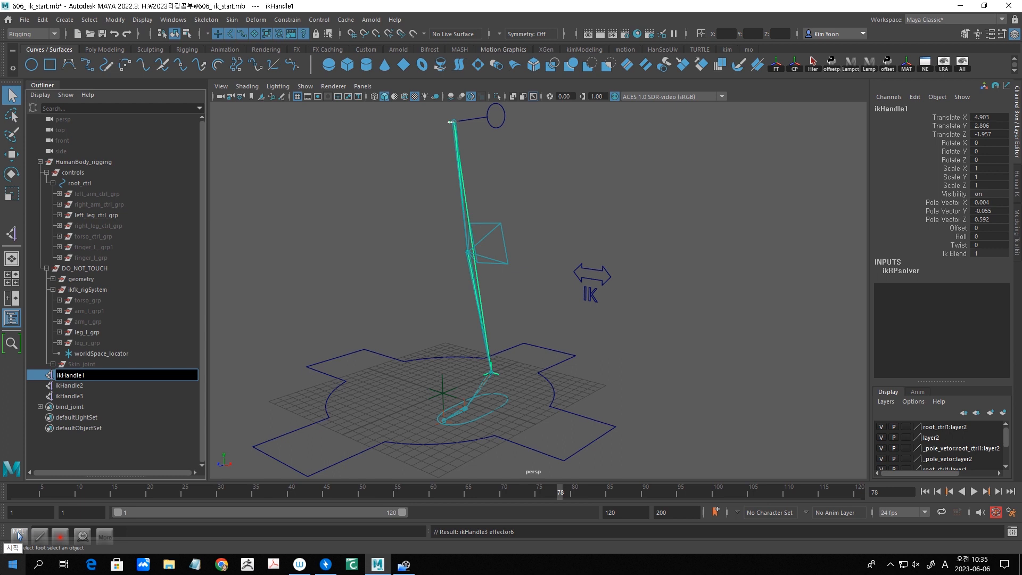
type("ankle_")
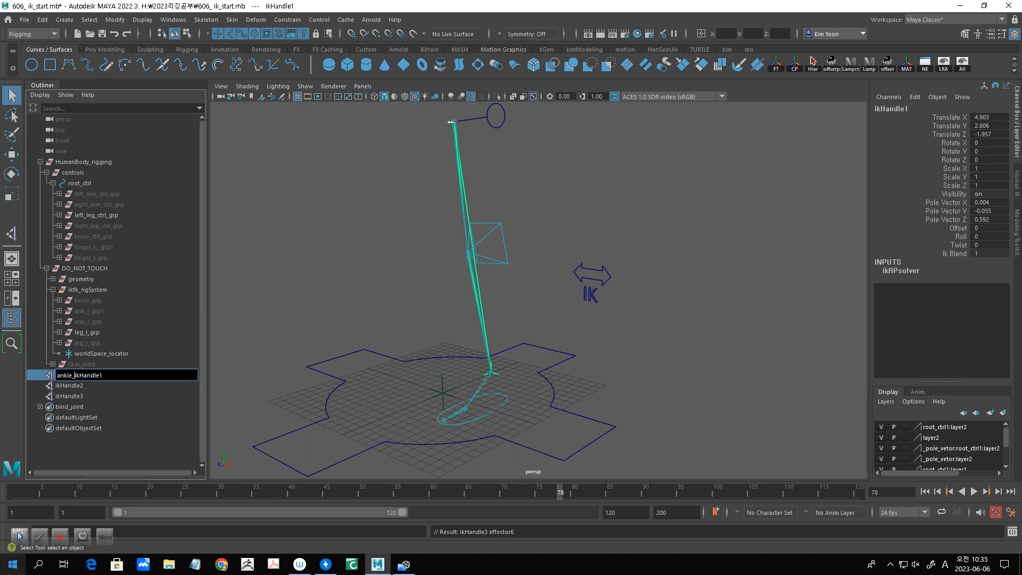
Rename the ankle-to-ball IK handle to ball_ikHandle2.
double_click(80, 389)
left_click(57, 386)
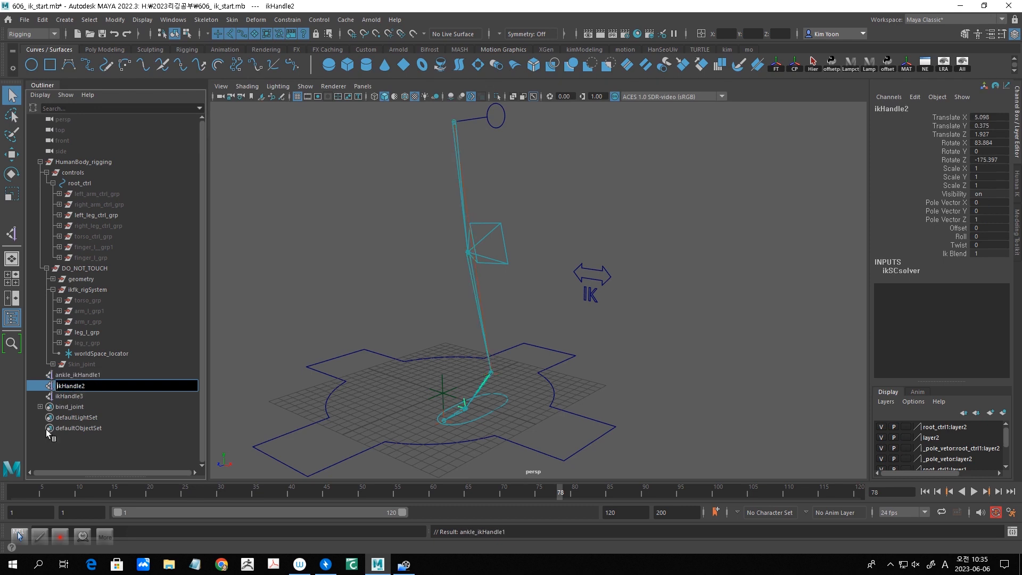
type("ball")
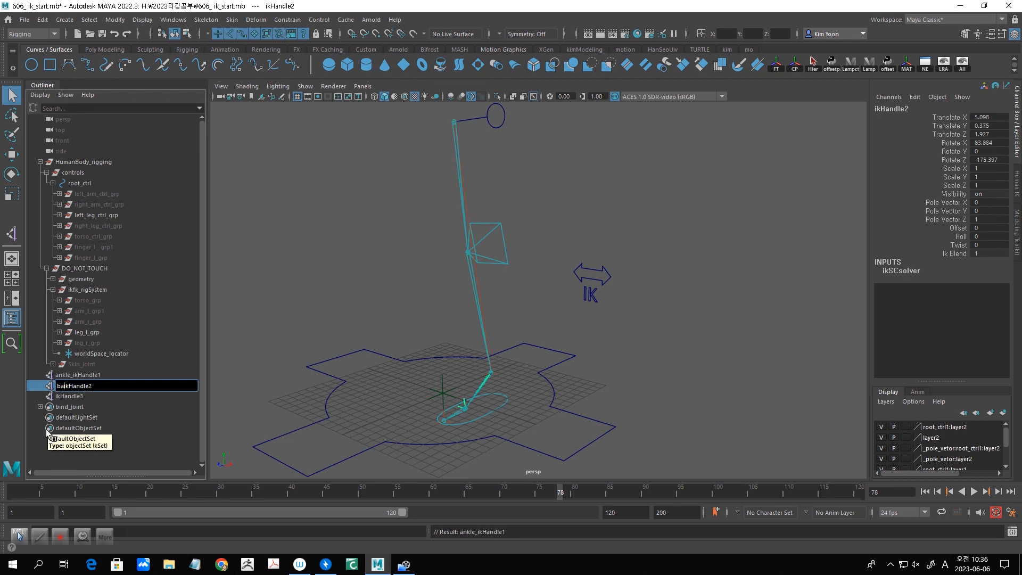
type("_i")
key("Return")
Rename the ball-to-toe-tip IK handle to toTip_ikHandle3.
double_click(80, 397)
left_click(59, 396)
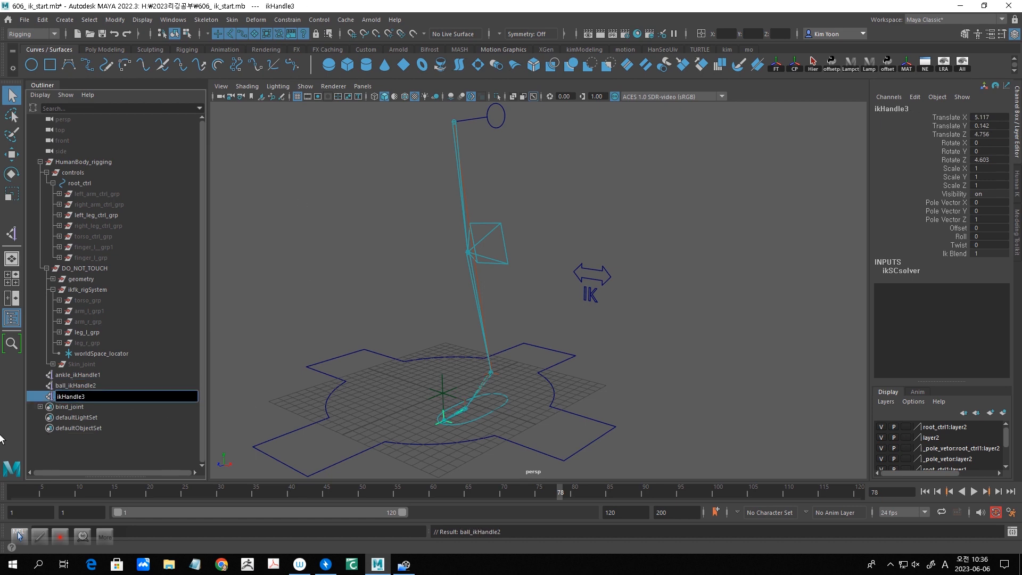
type("toTip_")
key("Return")
Add the prefix L_ to the names of the ankle, ball and toe tip IK handles with Prefix Hierarchy Names.
left_click_drag(101, 373, 117, 398)
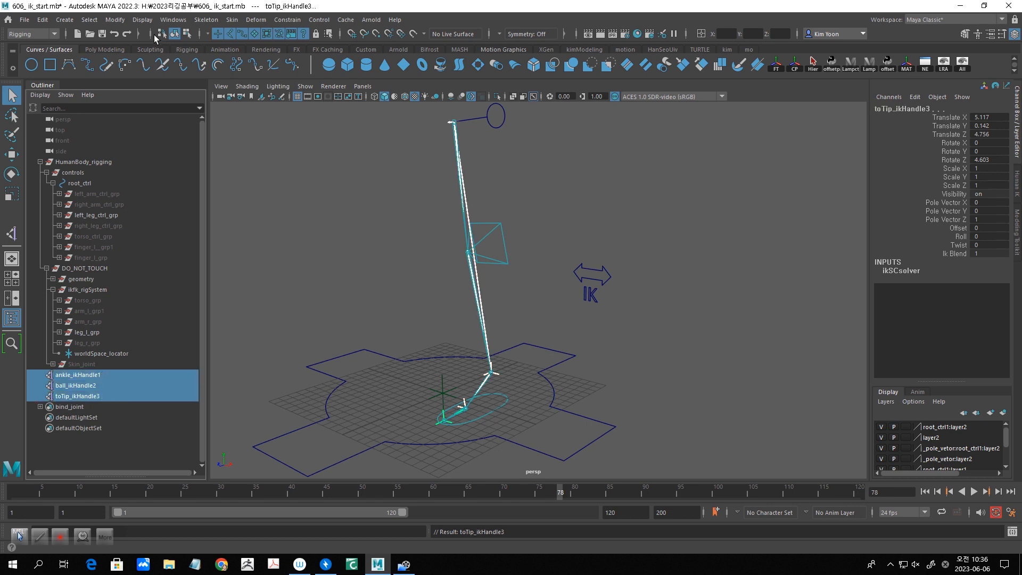
left_click(121, 27)
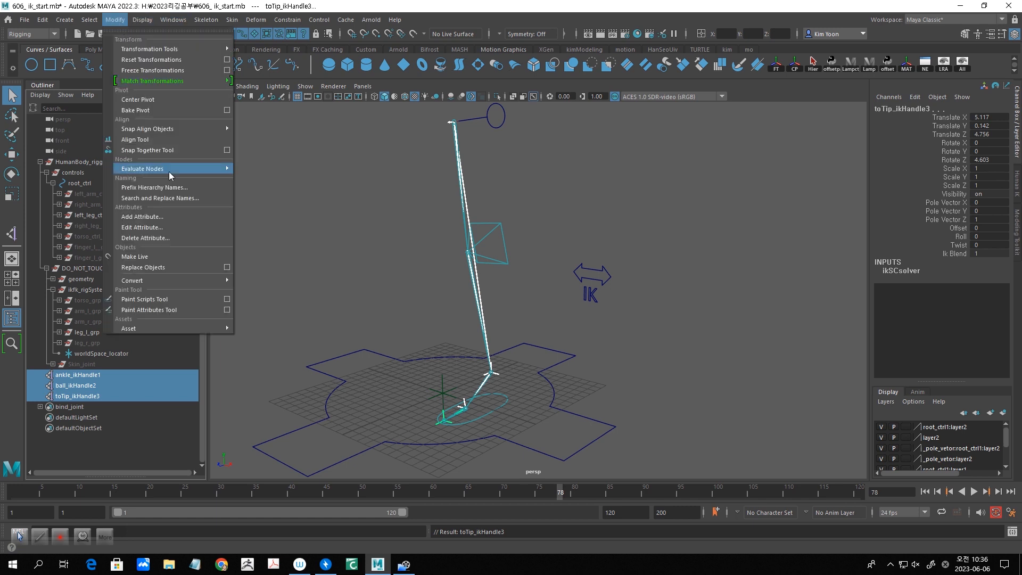
left_click(168, 187)
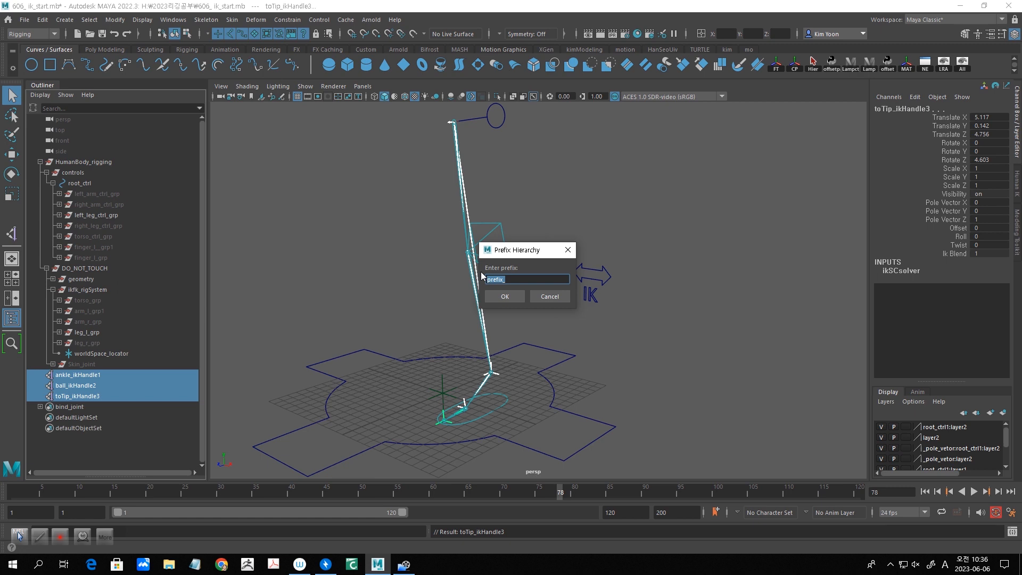
type("L_")
left_click(503, 297)
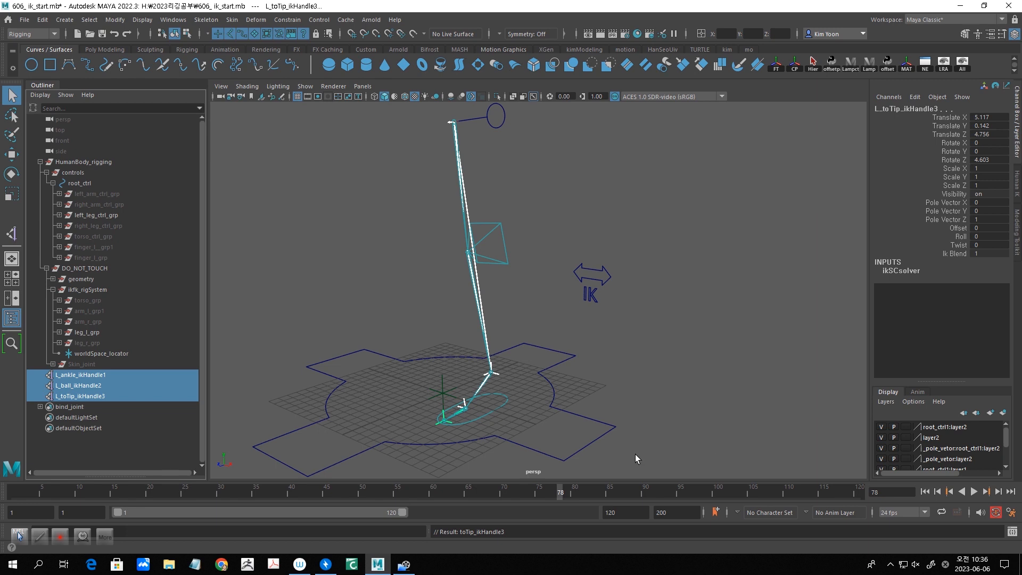
Parent the three L_ IK handles to the left foot control foot_ik_crtl_l and expand its hierarchy under left_leg_ctrl_grp.
left_click(136, 384)
left_click_drag(111, 377, 111, 397)
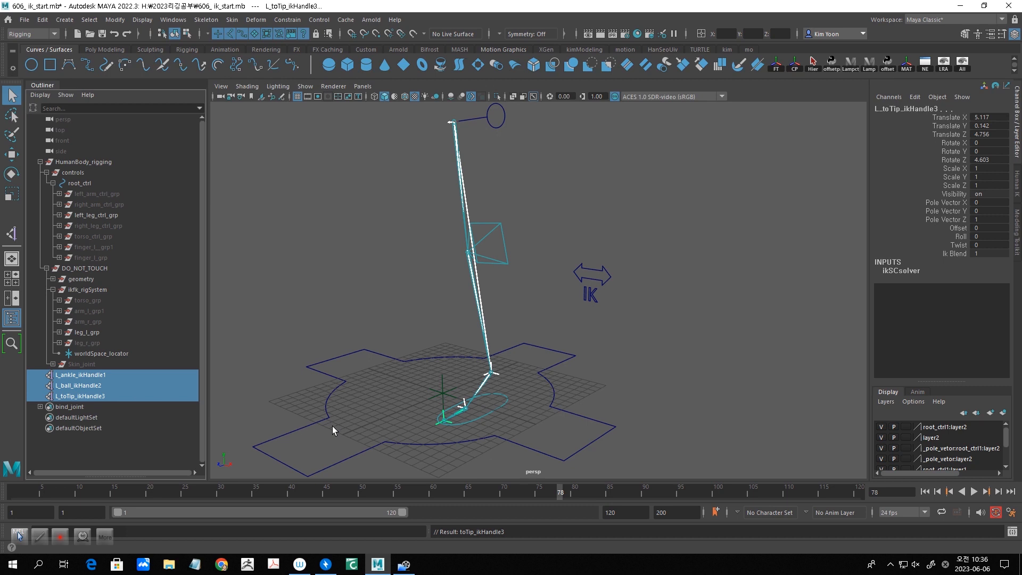
left_click(502, 404)
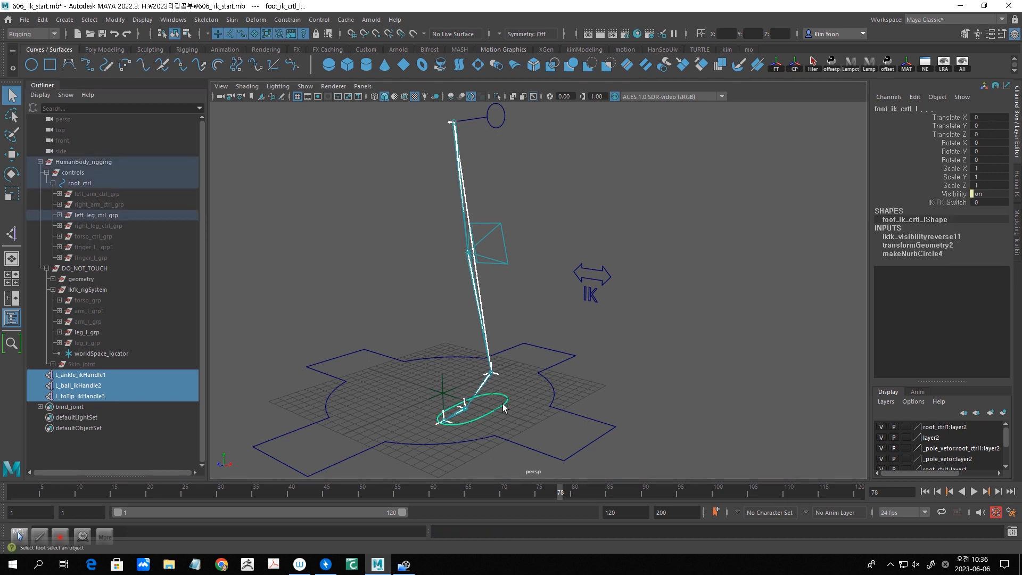
key("p")
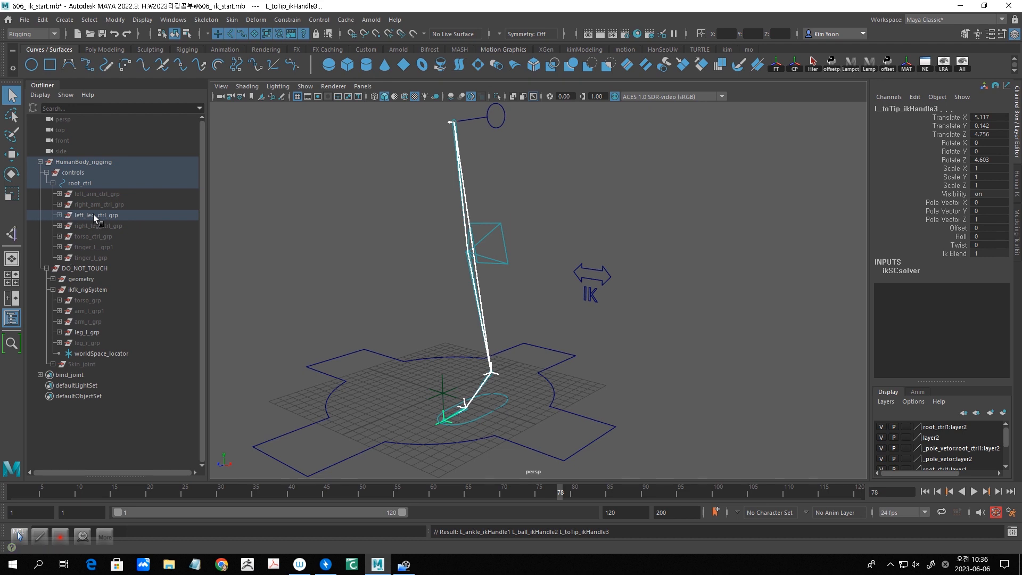
left_click(61, 215)
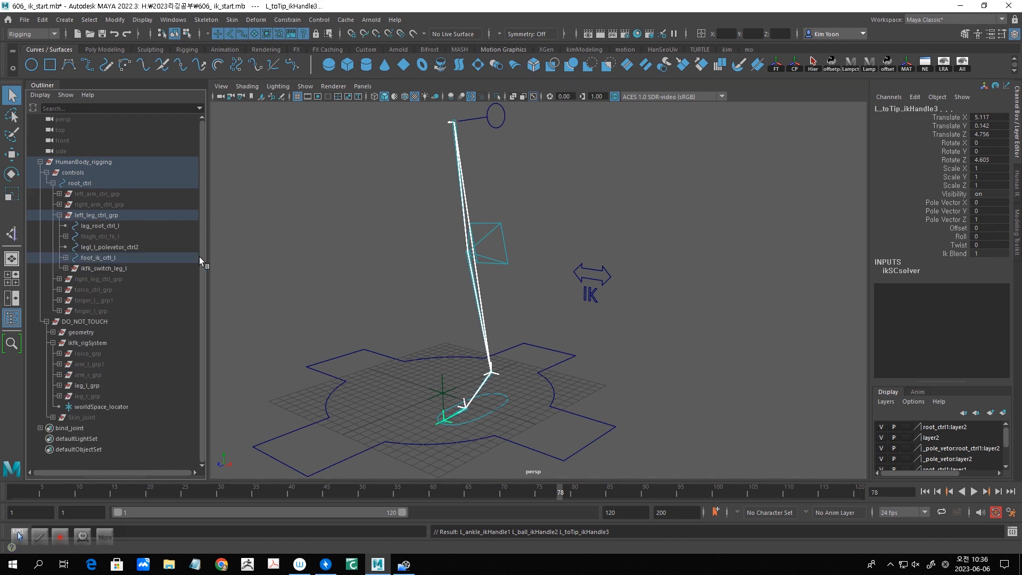
left_click(66, 259)
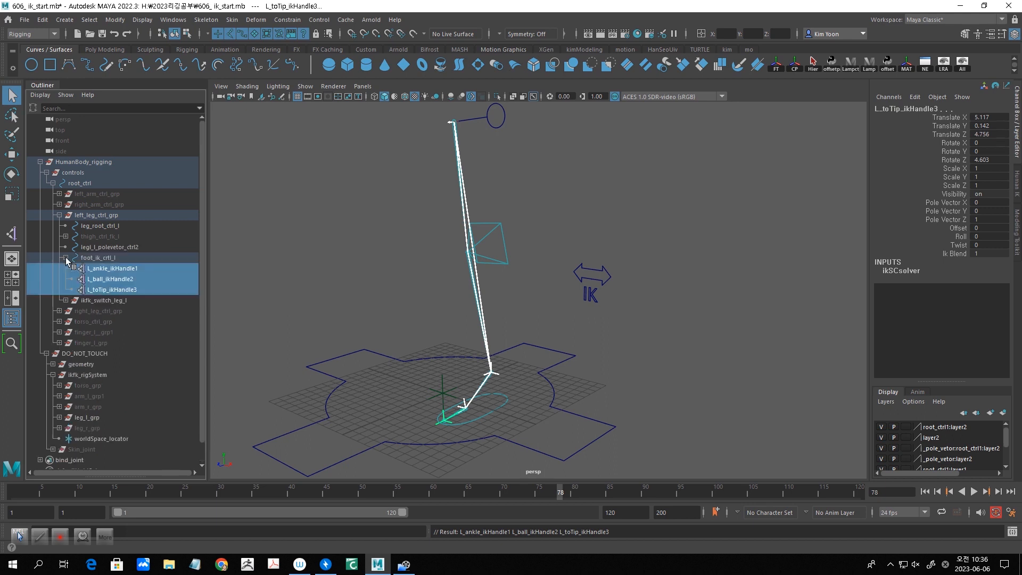
key("Up")
left_click(123, 268)
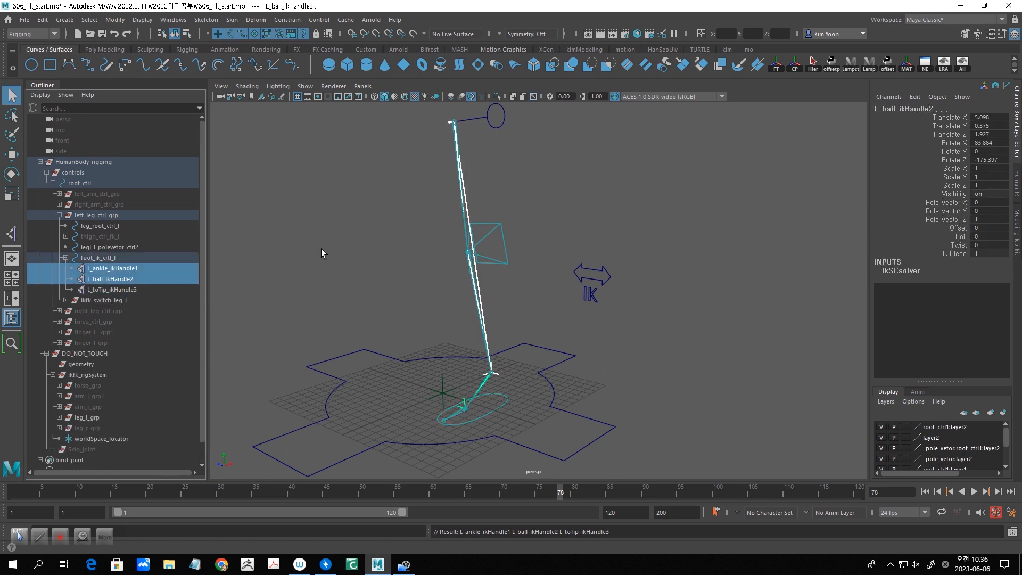
left_click(321, 248)
Try moving foot_ik_crtl_l upward to test the left leg's IK, and undo the move.
left_click(135, 260)
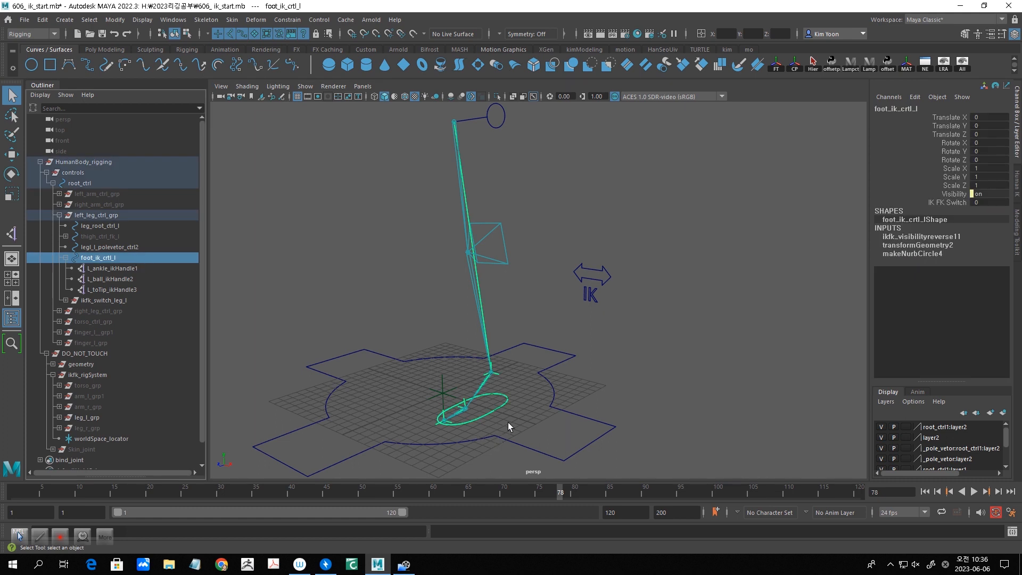
key("w")
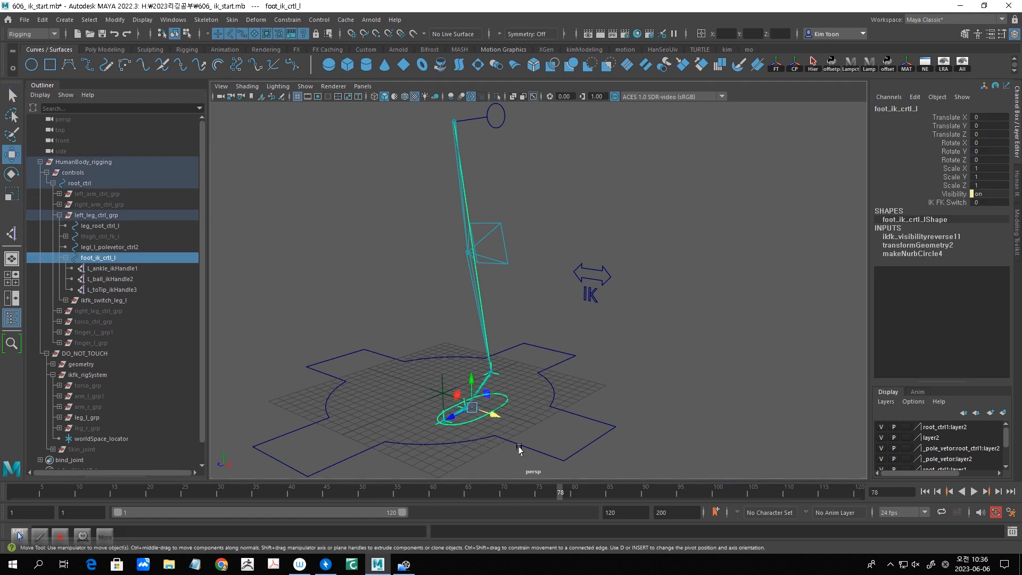
mouse_move(469, 411)
left_mouse_down()
mouse_move(469, 309)
mouse_move(477, 358)
mouse_move(472, 370)
mouse_move(449, 354)
mouse_move(435, 411)
mouse_move(485, 374)
mouse_move(486, 388)
mouse_move(486, 379)
mouse_move(468, 390)
mouse_move(476, 394)
left_mouse_up()
key("ctrl+z")
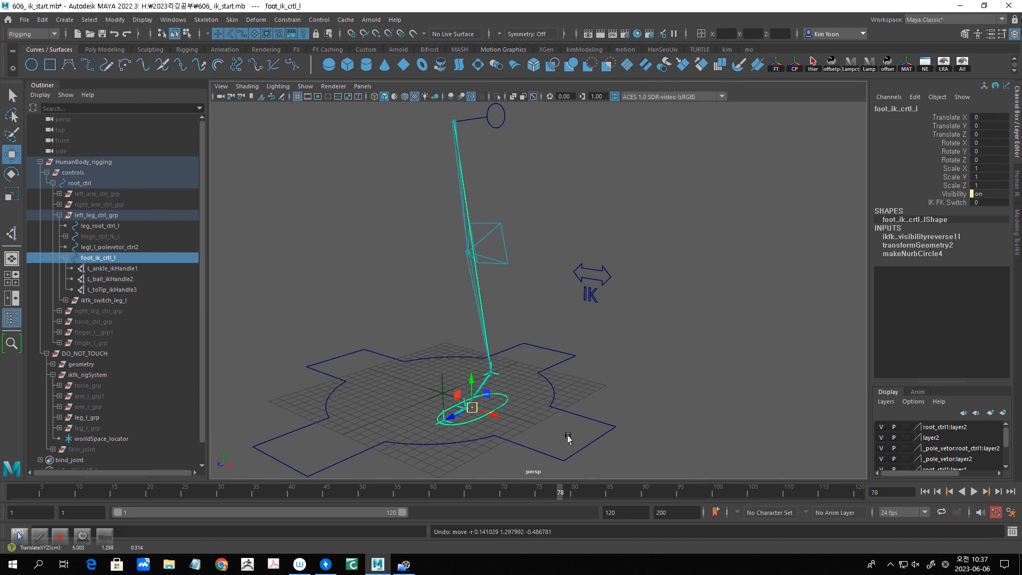
Examine the left foot close up, checking its ankle joint and the ball and toe tip IK handles.
middle_click_drag(589, 392, 620, 352, "alt")
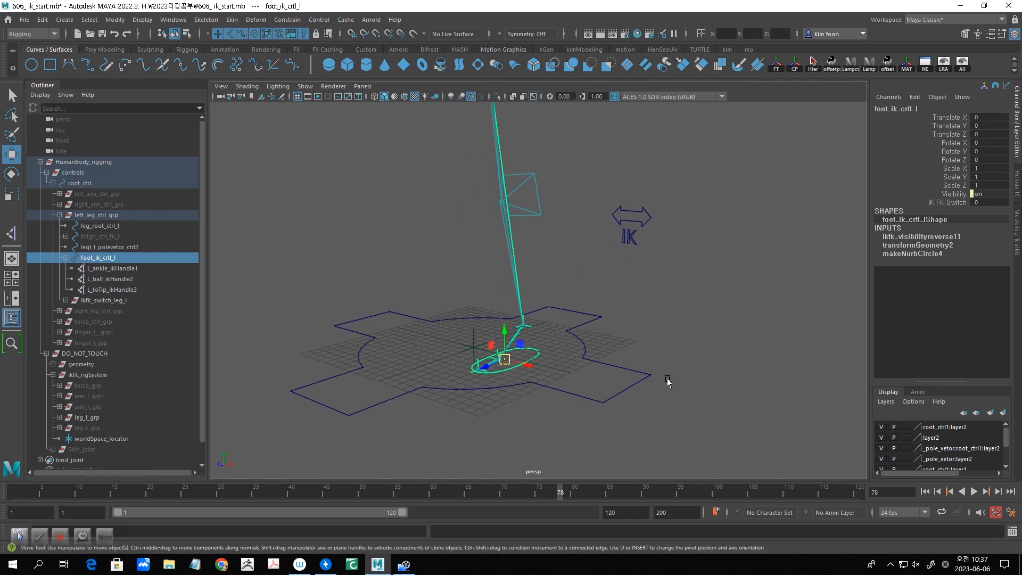
left_click_drag(676, 373, 667, 379, "alt")
left_click(701, 420)
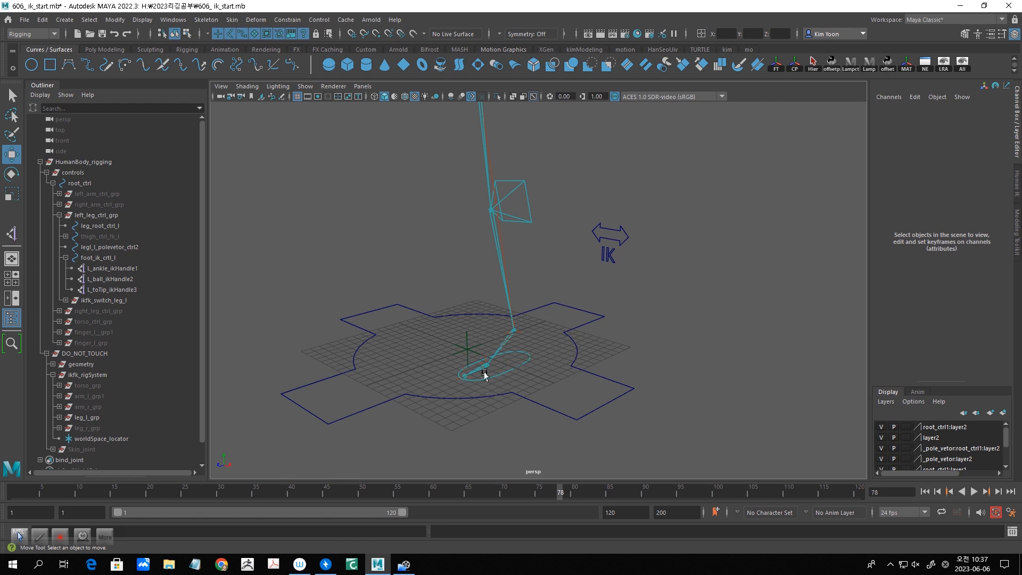
left_click_drag(518, 381, 495, 385, "alt")
scroll(495, 386, "up", 2)
middle_click_drag(495, 387, 523, 369, "alt")
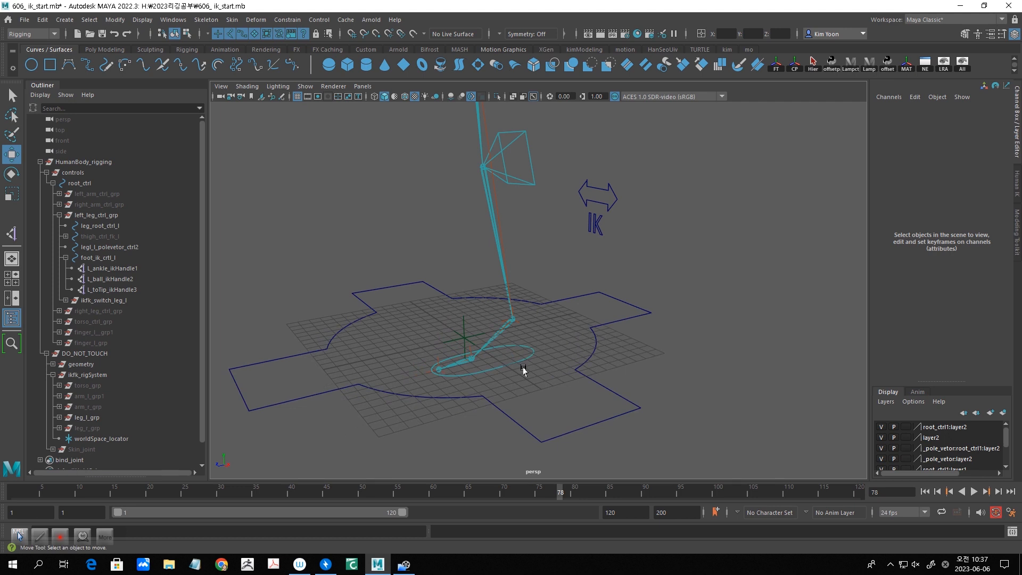
middle_click_drag(557, 365, 604, 334, "alt")
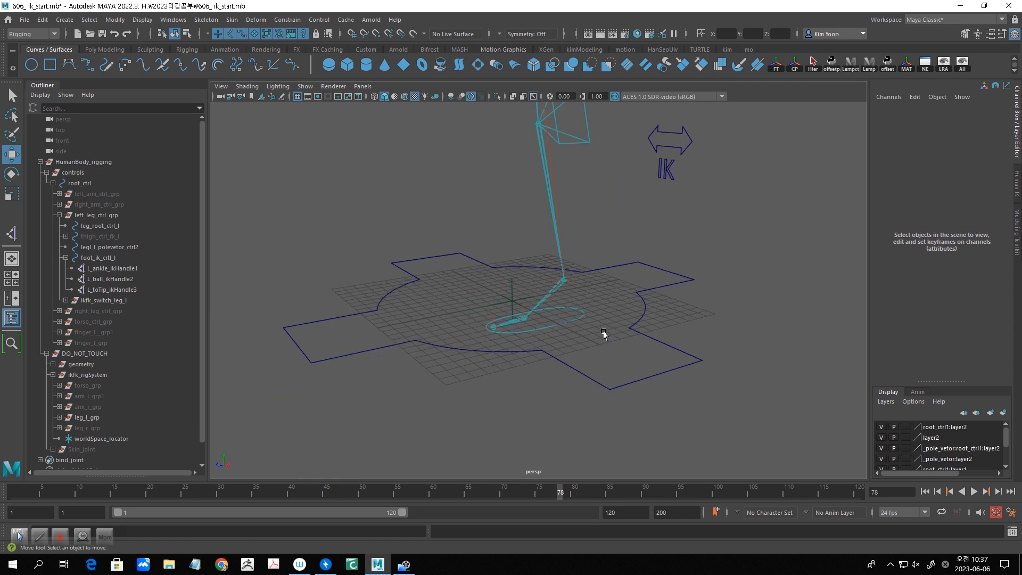
left_click(548, 296)
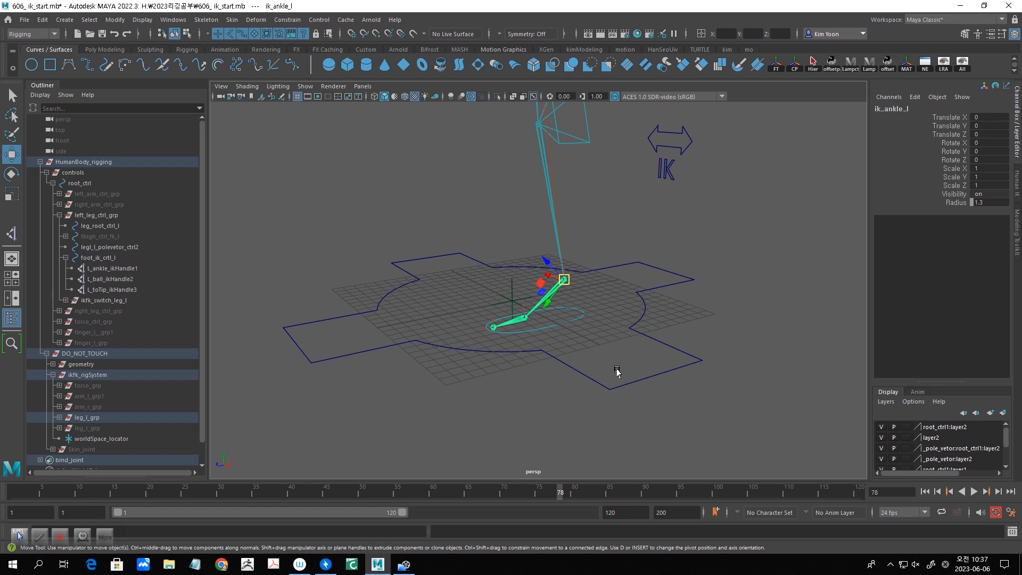
left_click(515, 323)
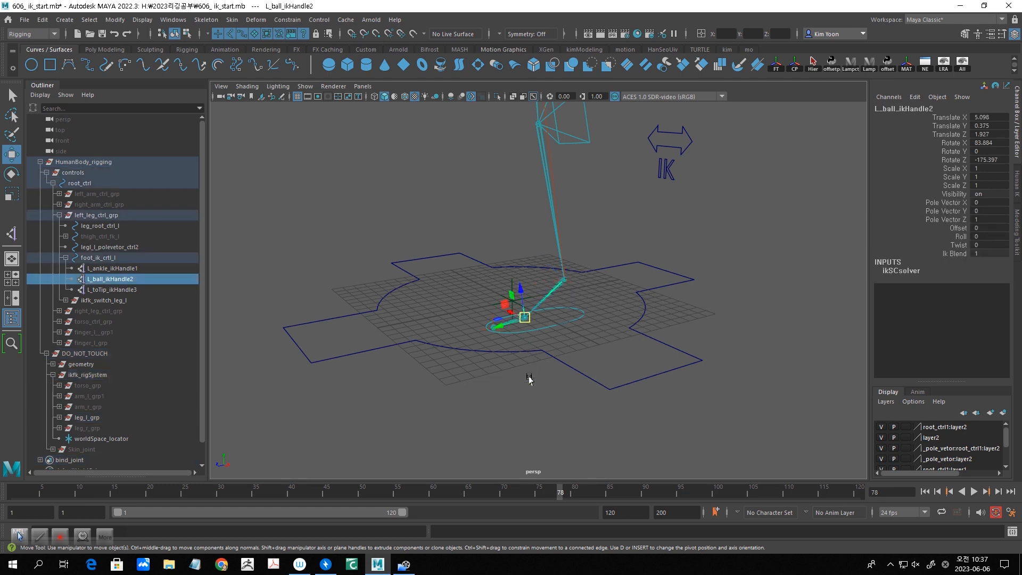
left_click(530, 380)
left_click(492, 328)
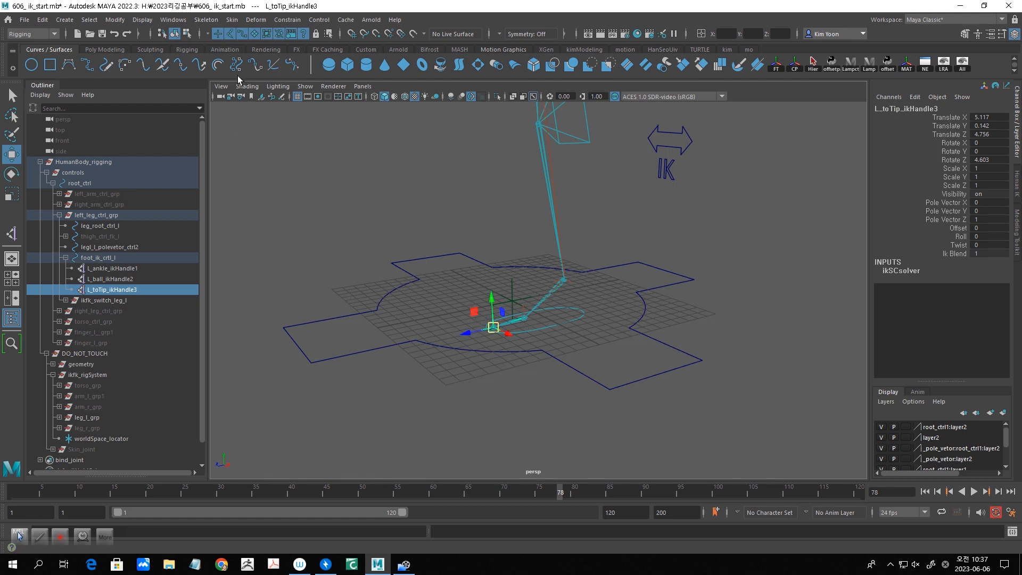
left_click(202, 20)
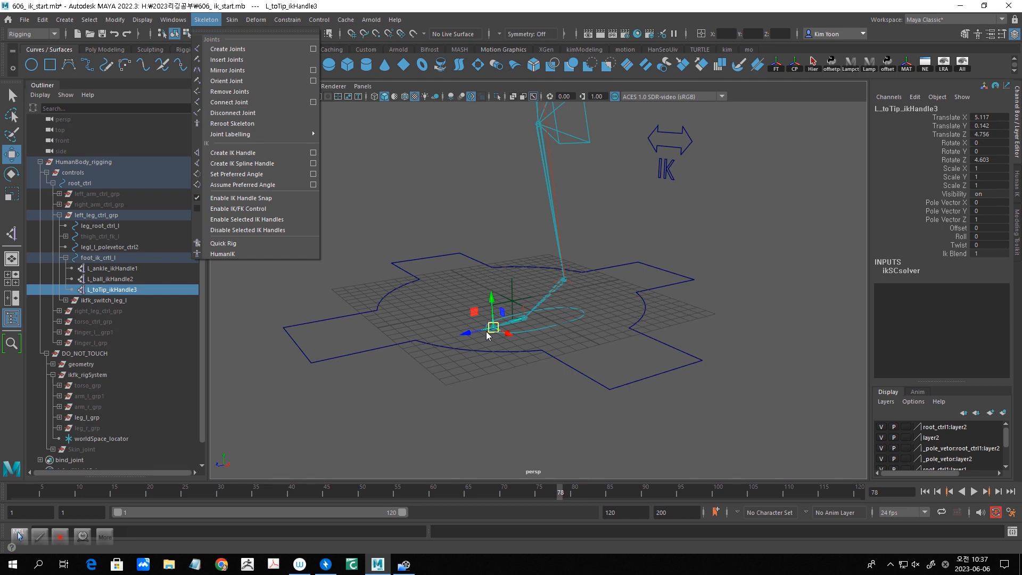
left_click(314, 81)
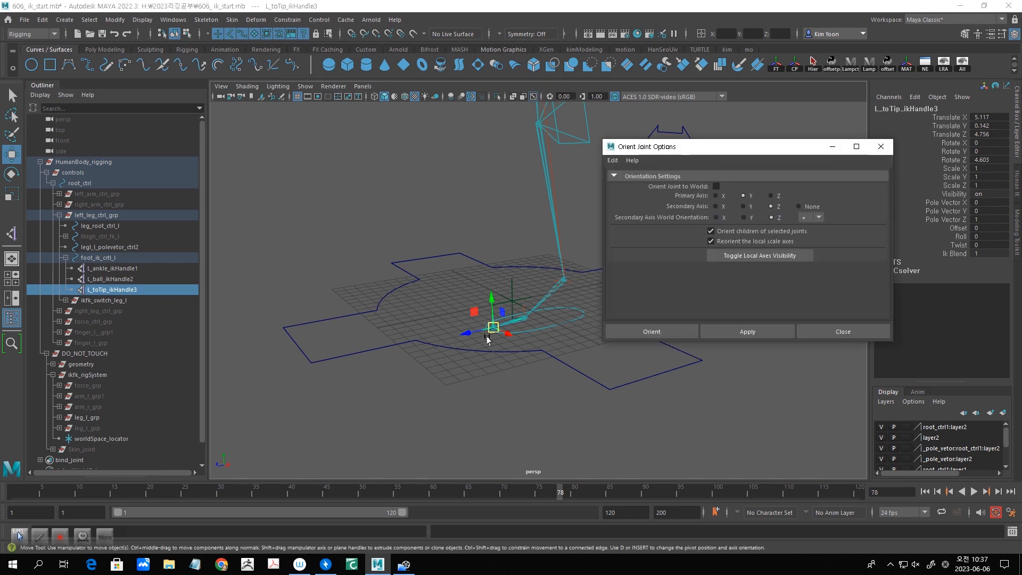
left_click(530, 314)
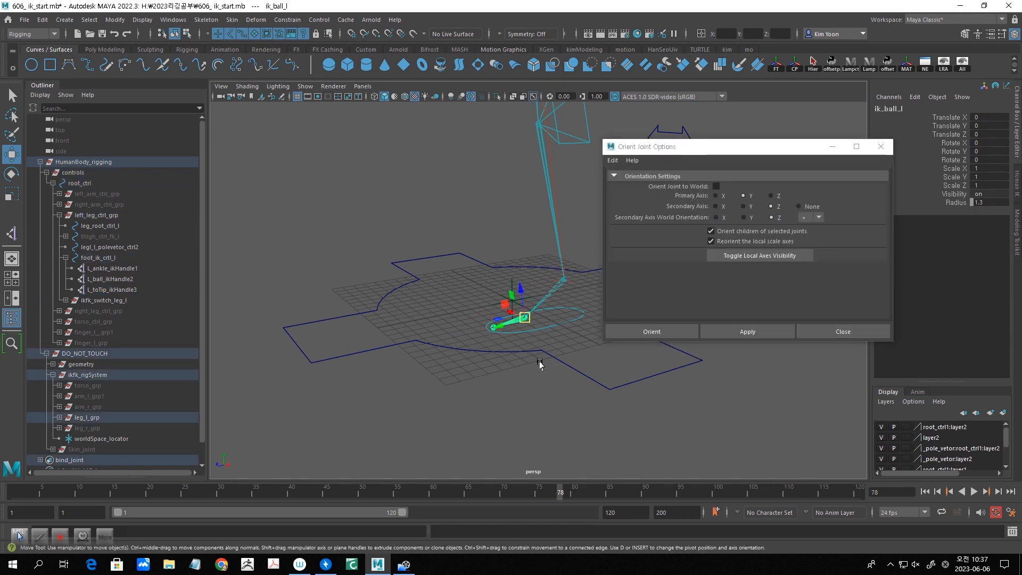
left_click(810, 335)
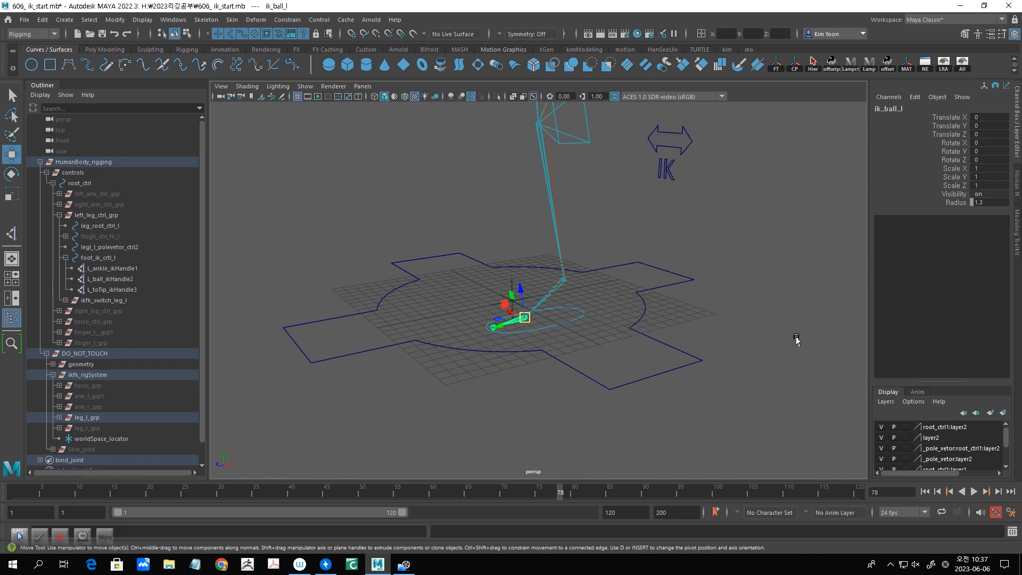
Duplicate the left IK ankle joint ik_ankle_l with its child joints and unparent the copy to the top level of the scene.
left_click(608, 339)
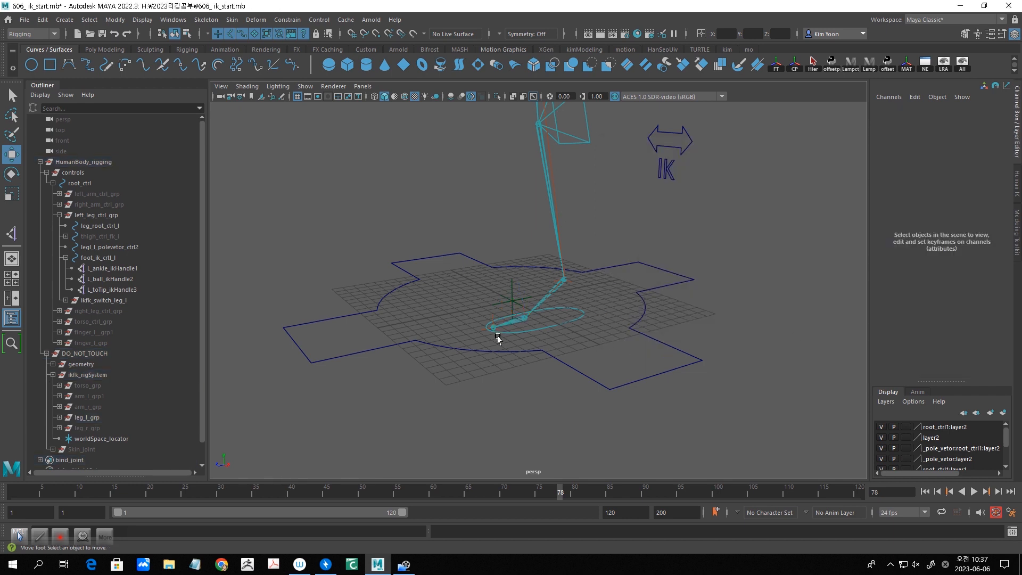
left_click_drag(624, 345, 618, 350, "alt")
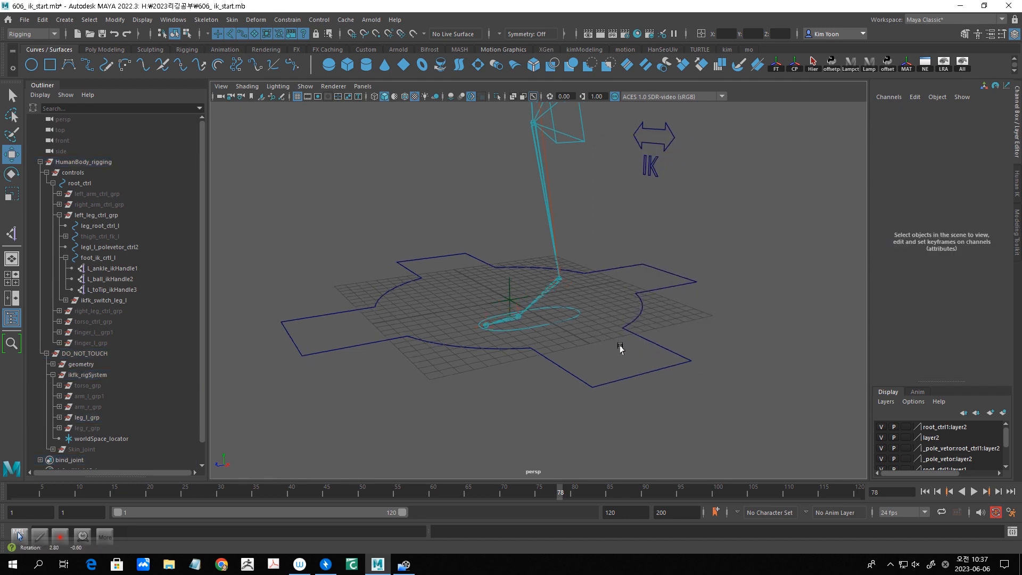
left_click(538, 296)
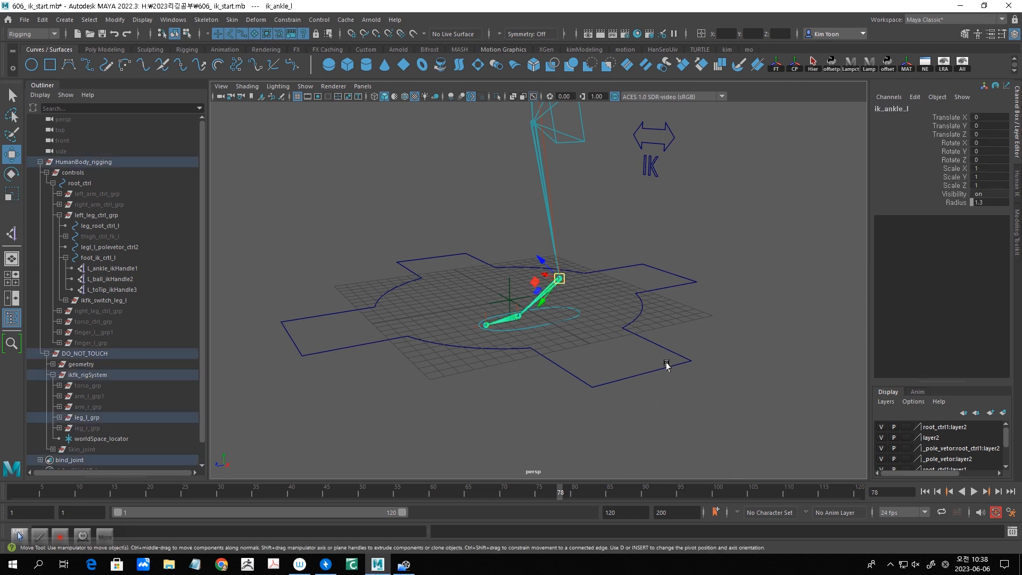
key("ctrl+d")
key("shift+p")
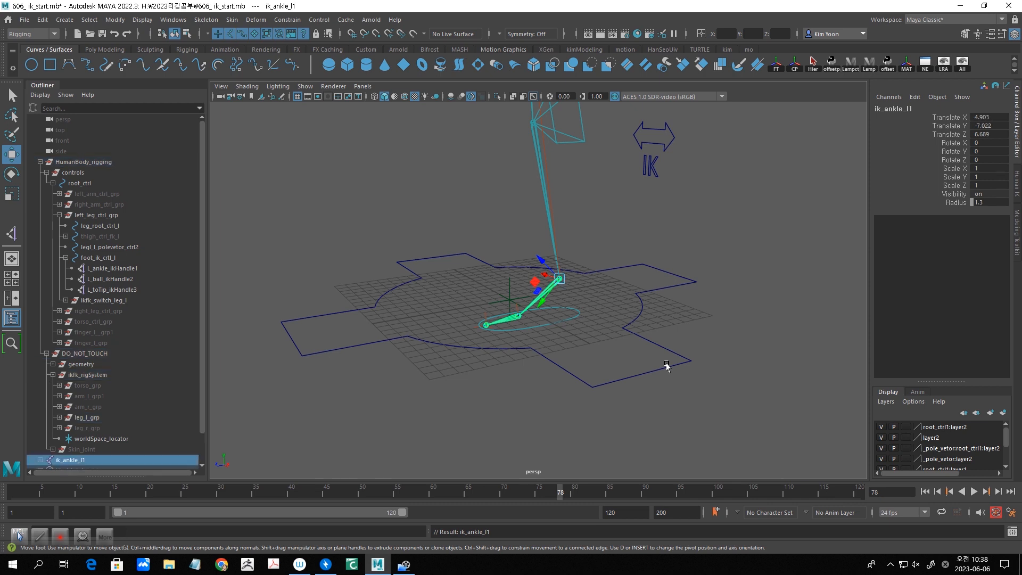
Expand the duplicated ik_ankle_l1 chain and delete its effector6 and effector5 nodes.
scroll(195, 443, "down", 1)
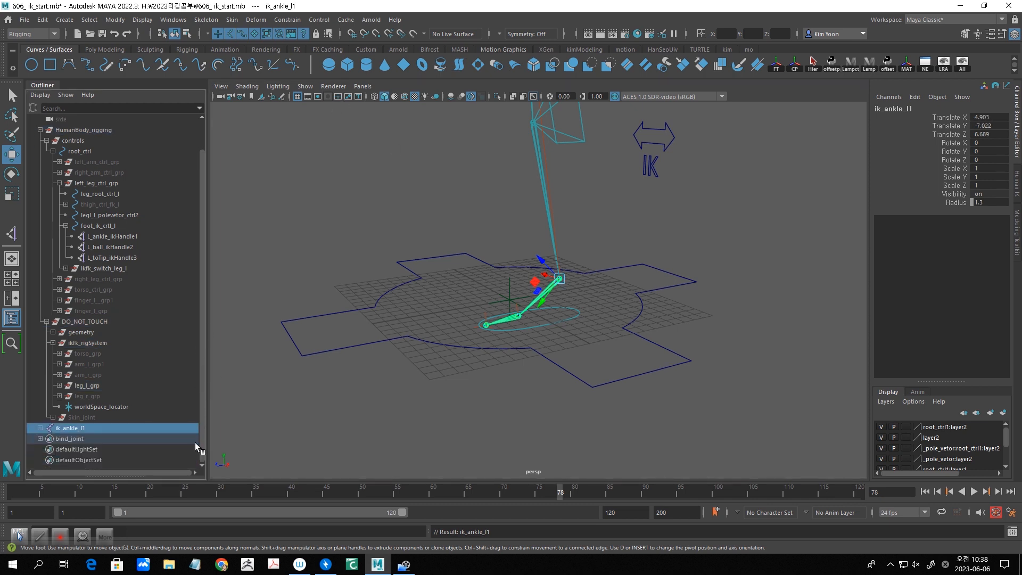
left_click(41, 429)
left_click(89, 449)
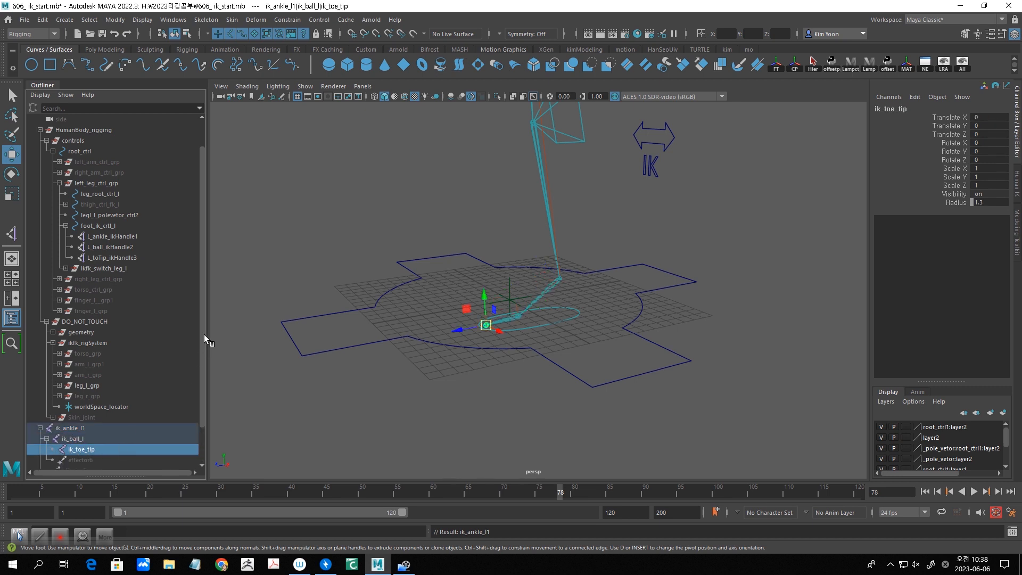
scroll(200, 421, "down", 2)
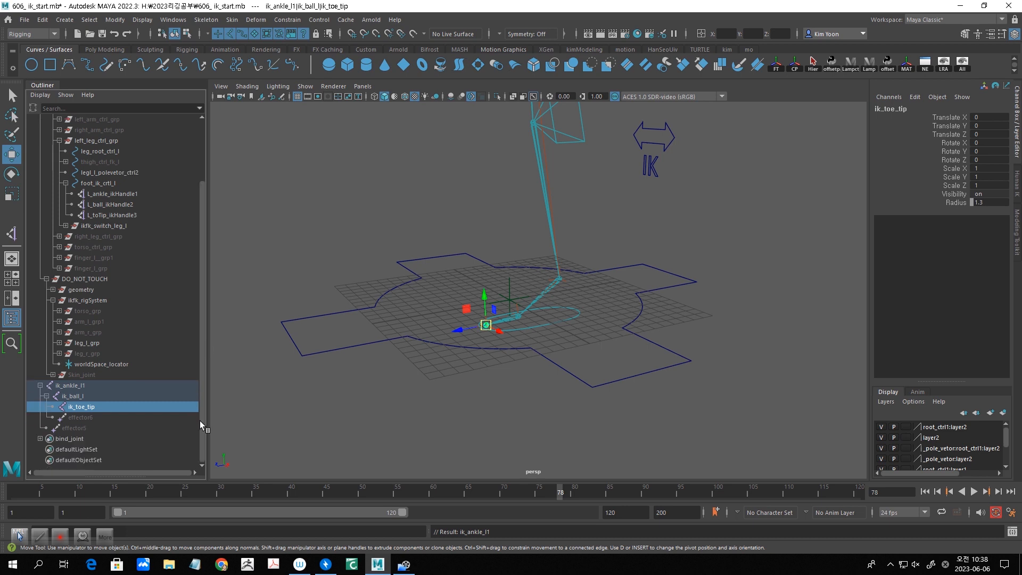
left_click(95, 422)
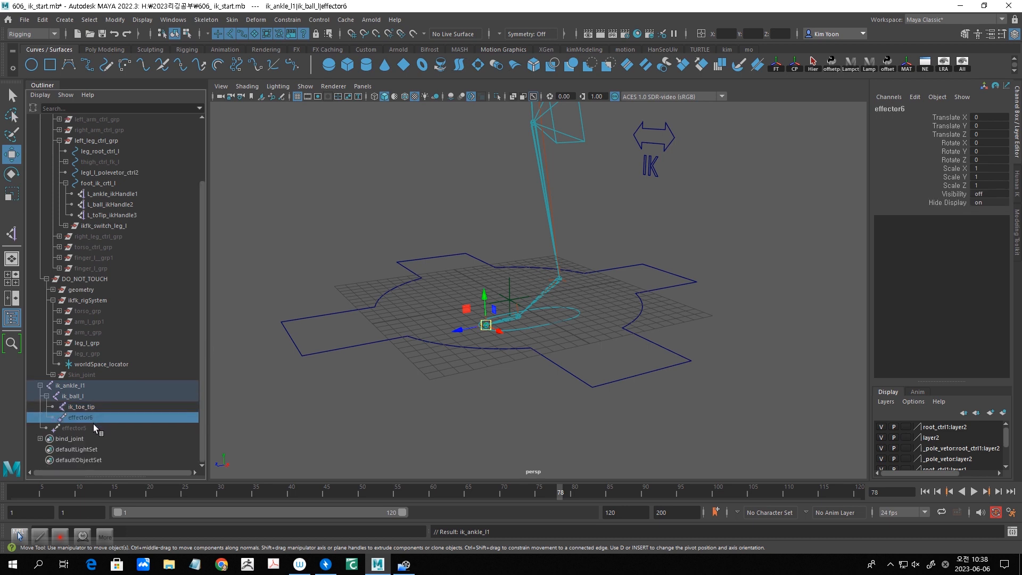
key("Delete")
left_click(93, 426)
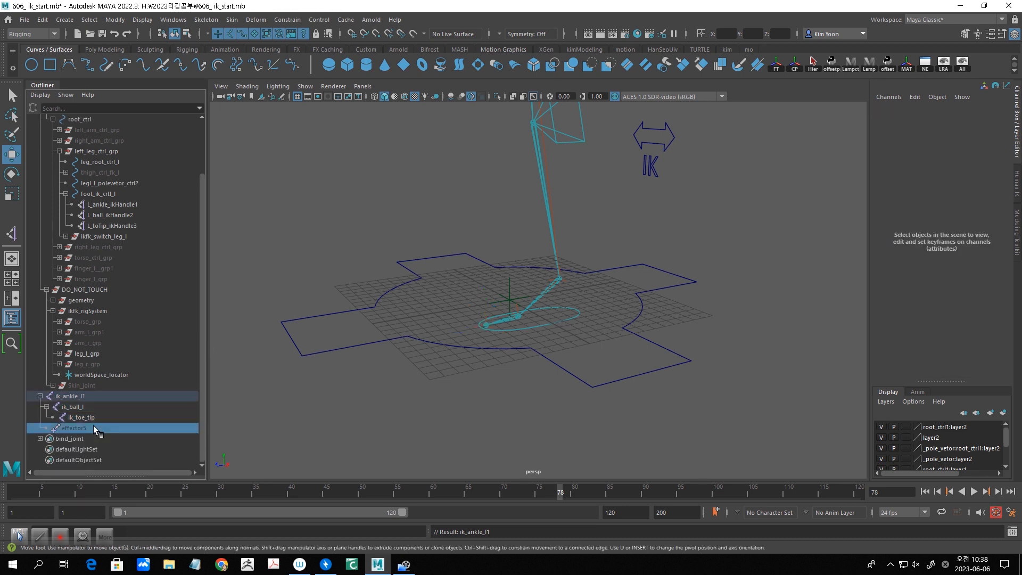
key("Delete")
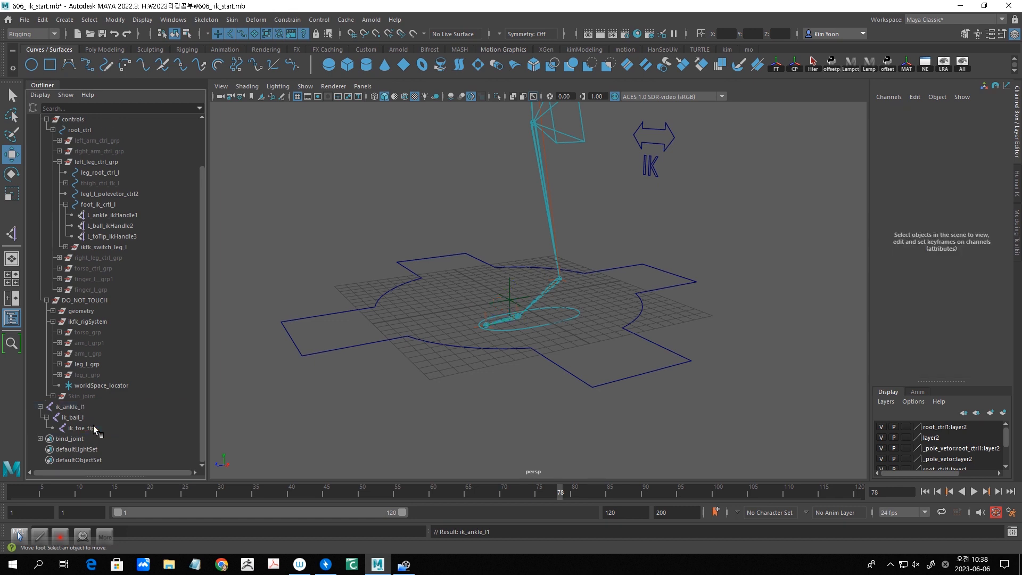
Duplicate the toe tip joint ik_toe_tip of the copied chain and move the duplicate back along Z toward the heel.
left_click_drag(91, 408, 91, 427)
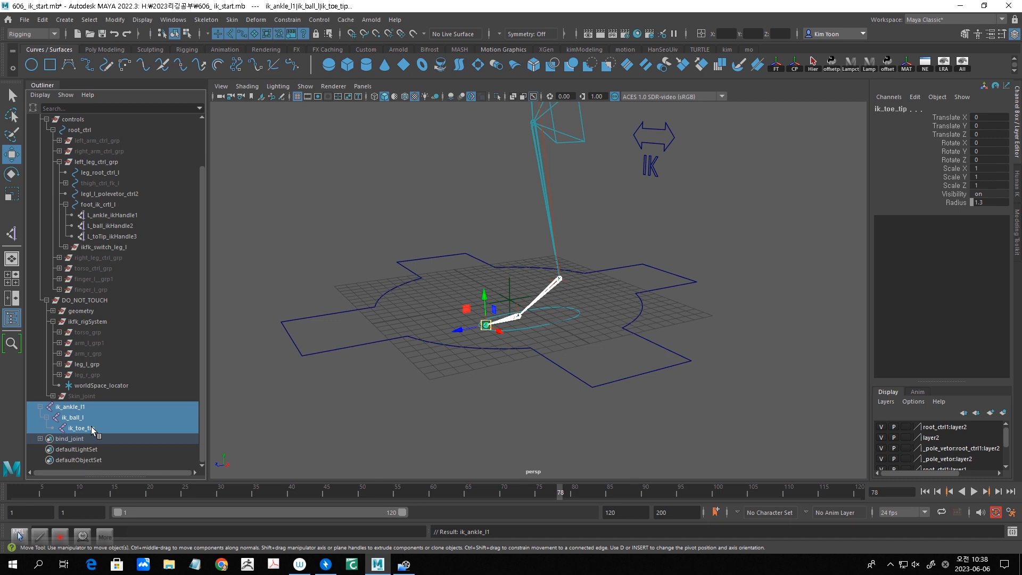
left_click(99, 427)
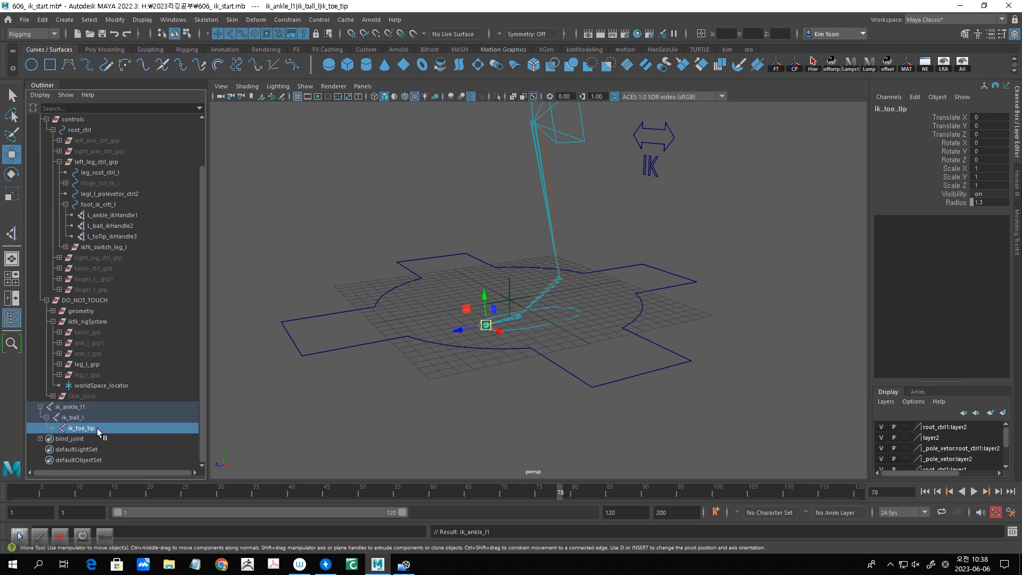
key("ctrl+d")
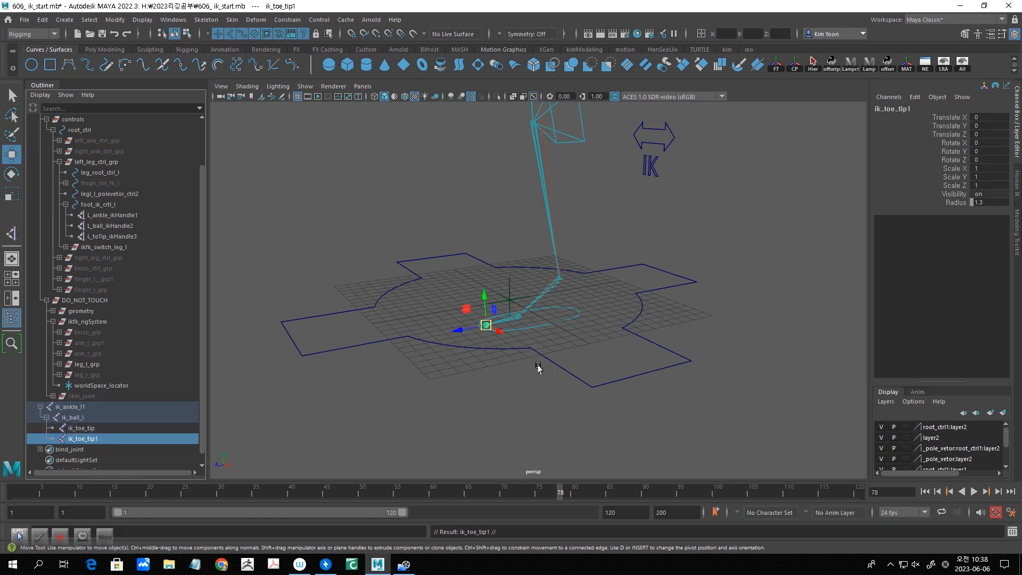
left_click_drag(457, 331, 555, 314)
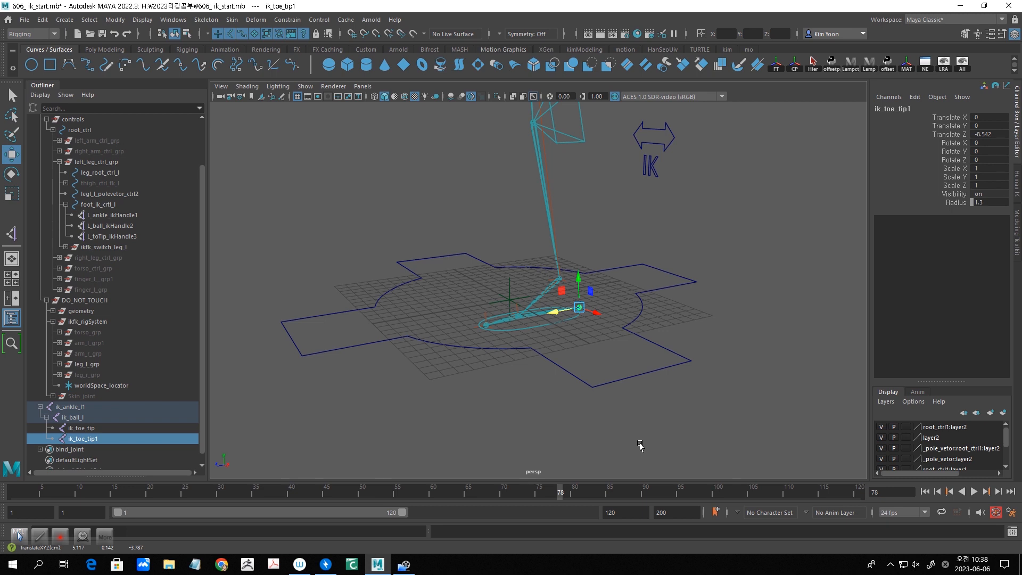
Show the leg mesh, adjust ik_toe_tip1 at the heel to a Translate Z of about -7.807, and hide the mesh again.
key("alt+2")
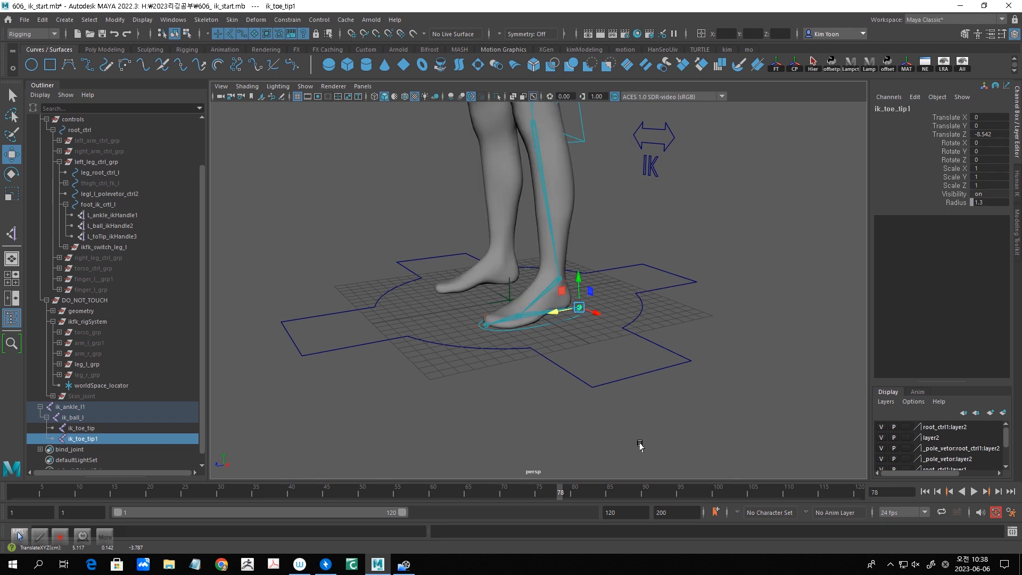
left_click_drag(648, 445, 569, 440, "alt")
left_click_drag(508, 318, 500, 318)
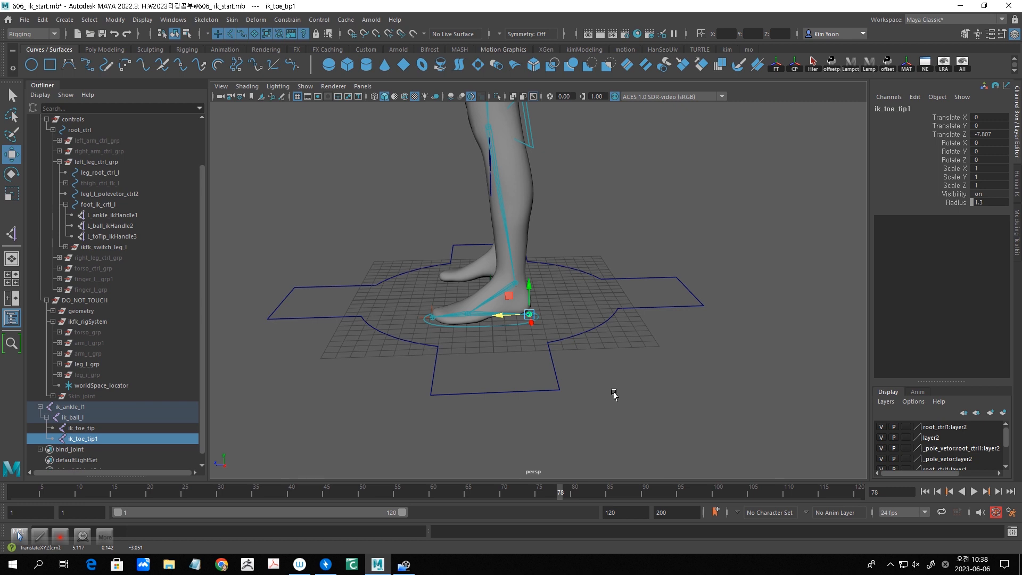
key("alt+1")
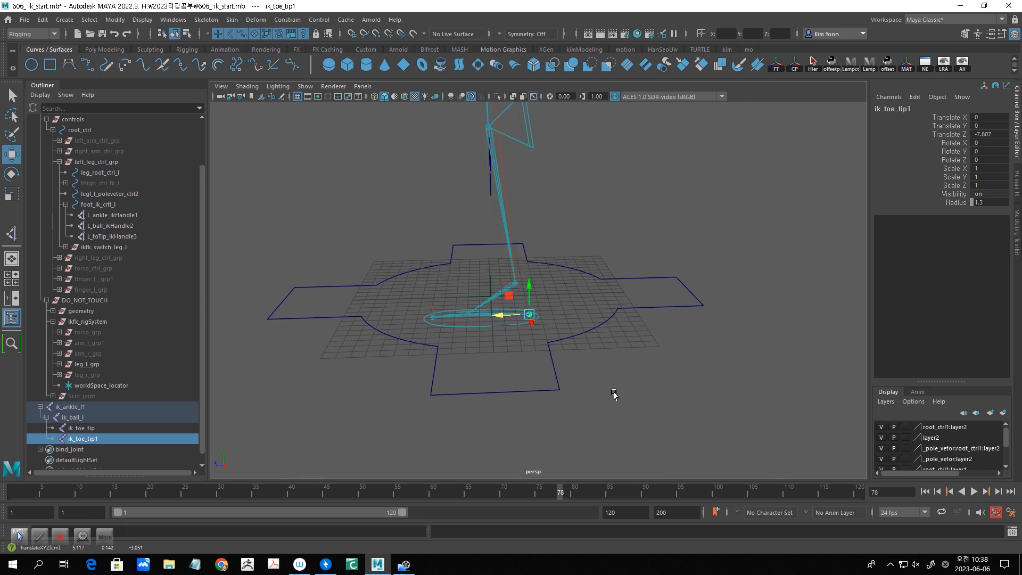
left_click(612, 394)
left_click_drag(647, 397, 669, 397, "alt")
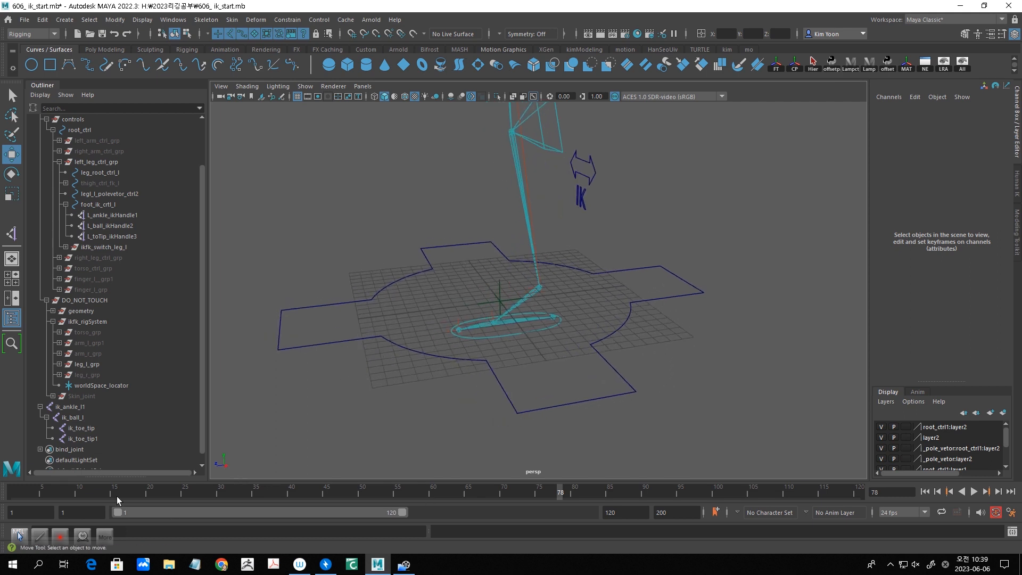
Try moving ik_ankle_l1 and the heel joint to test the copied foot chain, and undo the moves.
left_click(76, 408)
left_click_drag(575, 382, 578, 376, "alt")
left_click_drag(550, 306, 592, 323, "alt")
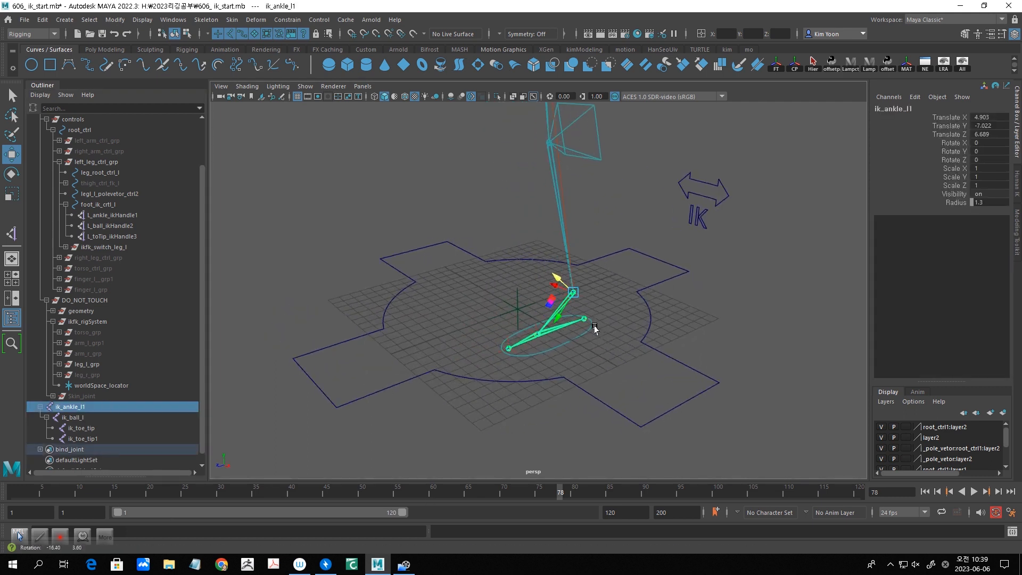
left_click_drag(551, 286, 560, 293)
left_click_drag(635, 382, 601, 383, "alt")
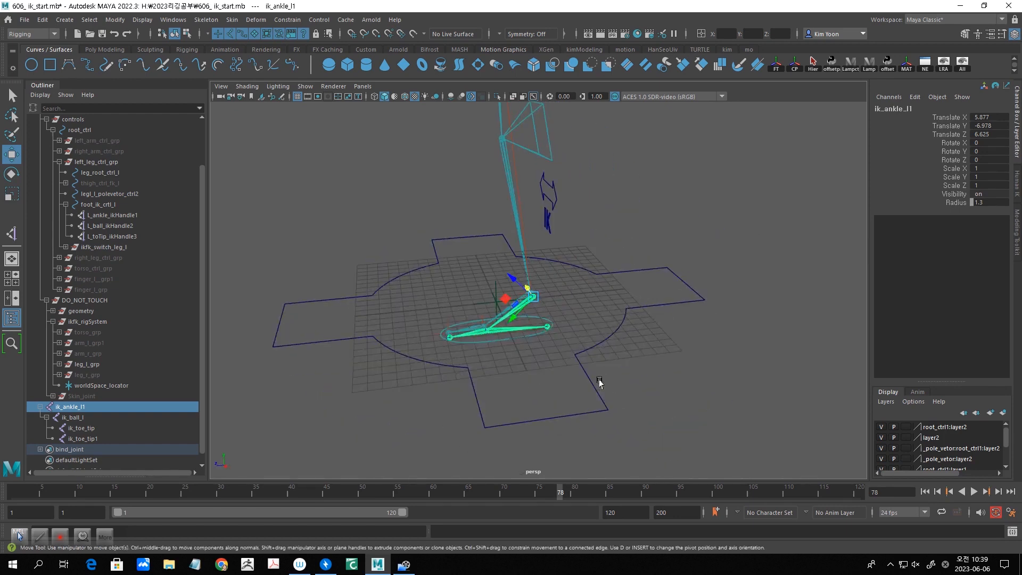
left_click(548, 328)
mouse_move(547, 329)
left_mouse_down()
mouse_move(550, 352)
mouse_move(551, 318)
left_mouse_up()
key("ctrl+z")
key("ctrl+z")
key("ctrl+z")
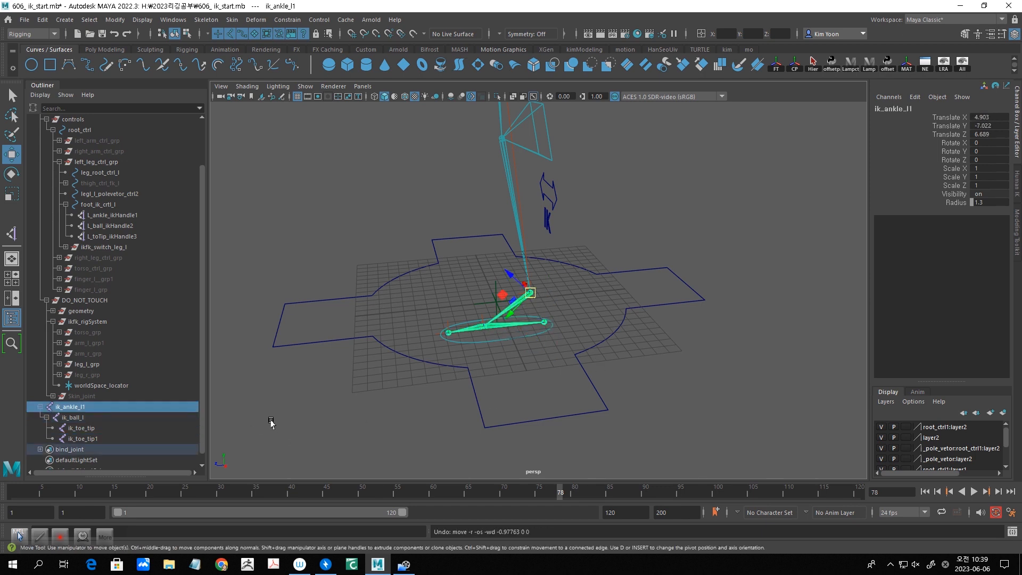
Parent the heel joint ik_toe_tip1 under the toe tip joint ik_toe_tip.
middle_click_drag(293, 422, 343, 383, "alt")
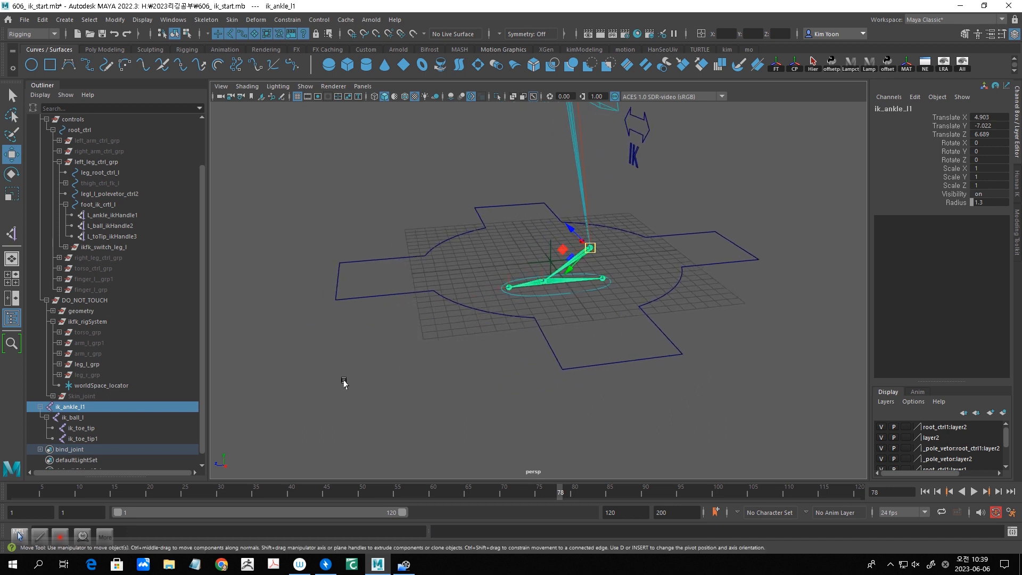
mouse_move(515, 354)
left_mouse_down("alt")
mouse_move(513, 369)
mouse_move(524, 365)
left_mouse_up("alt")
scroll(514, 367, "up", 2)
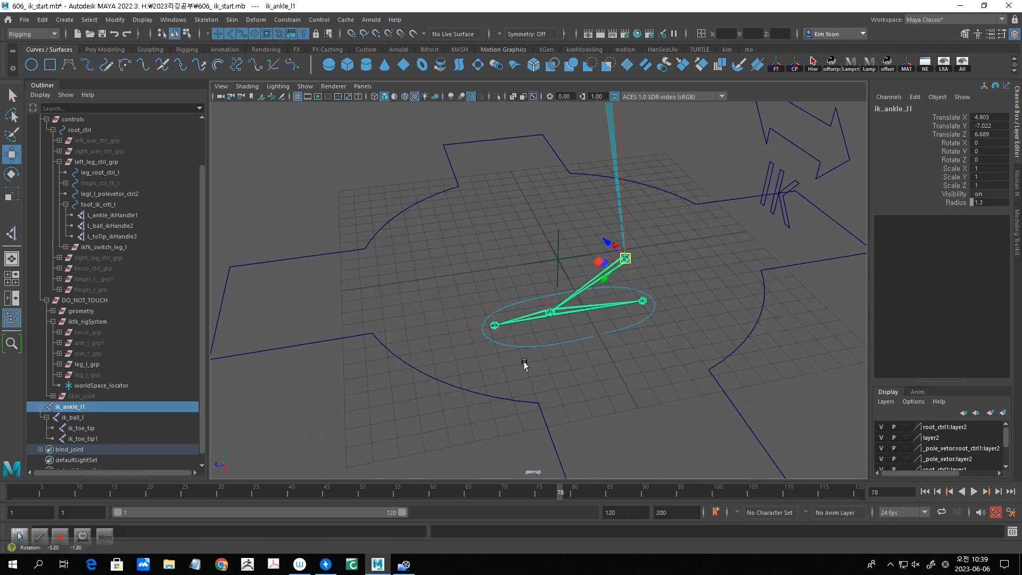
left_click(641, 302)
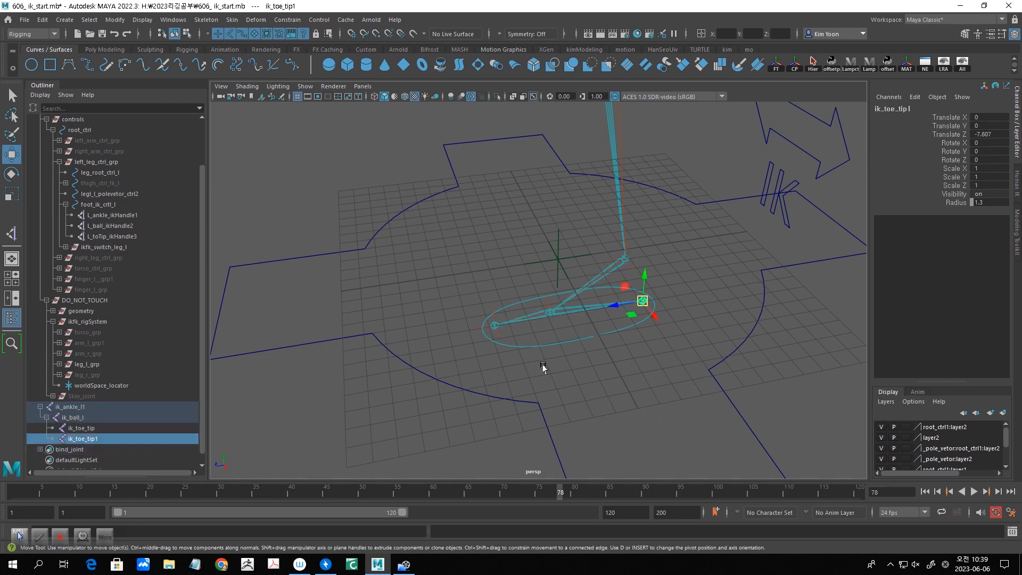
left_click(101, 429, "ctrl")
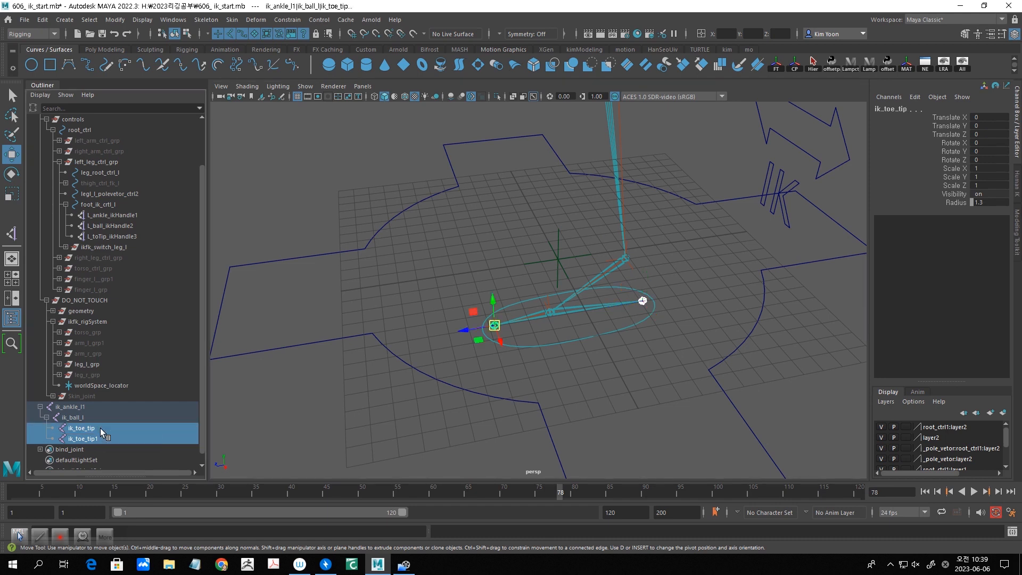
key("p")
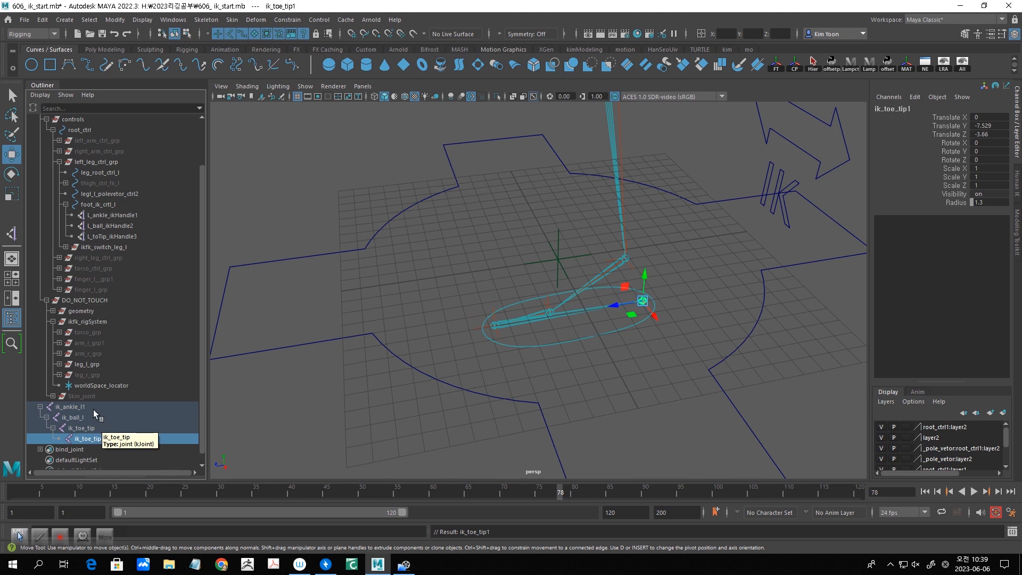
Try moving ik_ankle_l1 along its Z axis to test the reparented chain, and undo the move.
left_click(91, 407)
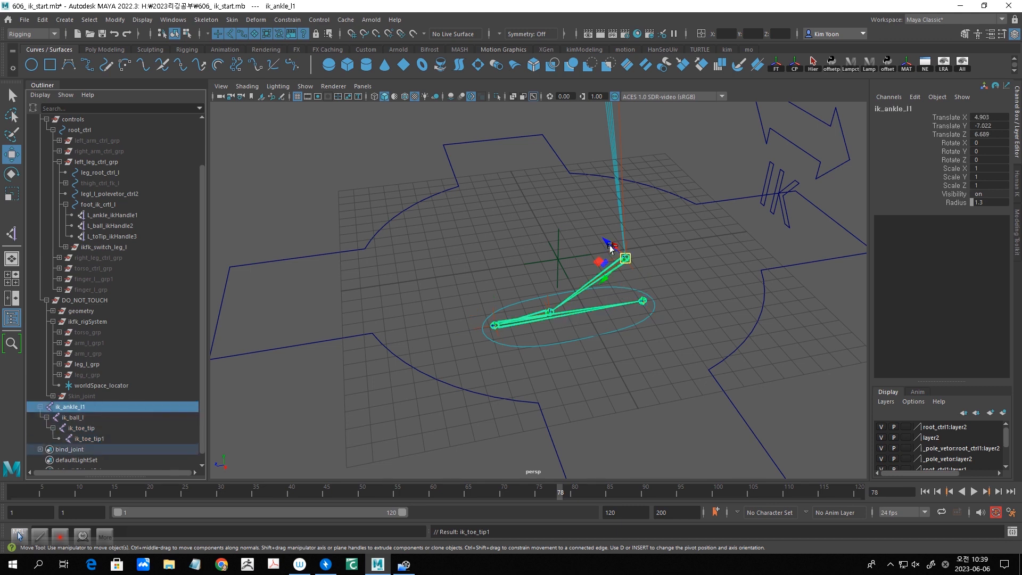
left_click_drag(608, 243, 620, 270)
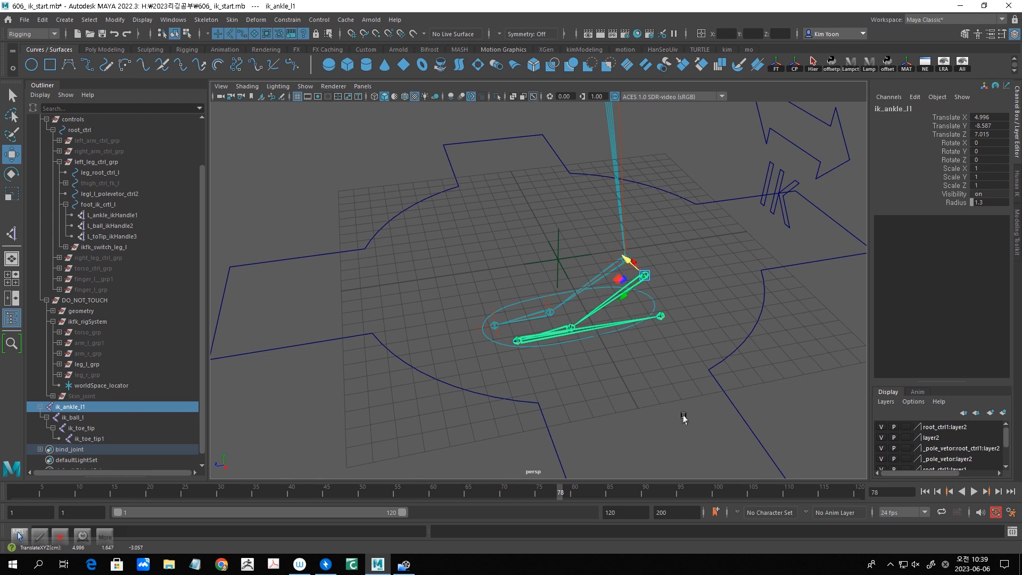
left_click_drag(683, 418, 629, 402, "alt")
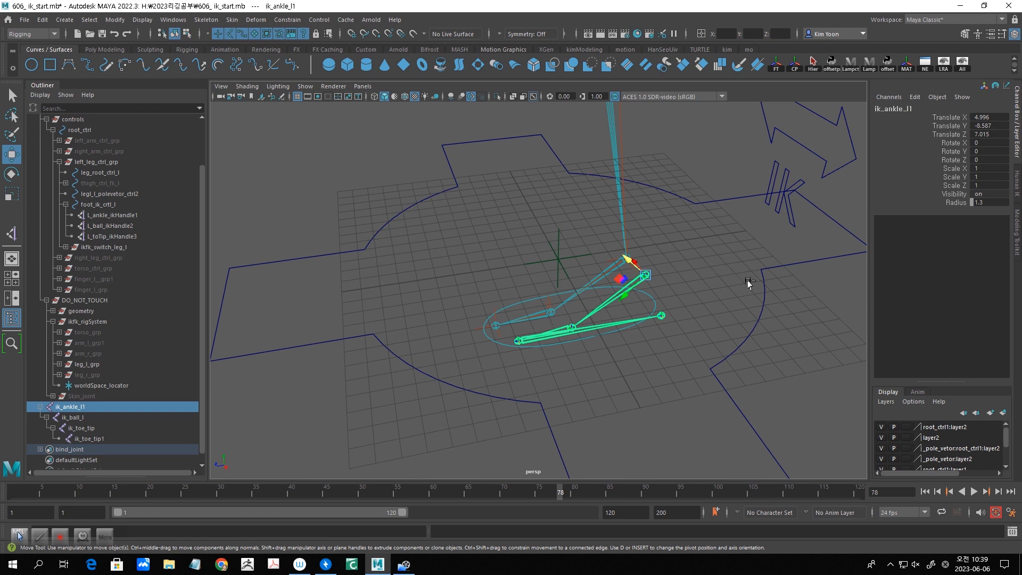
key("ctrl+z")
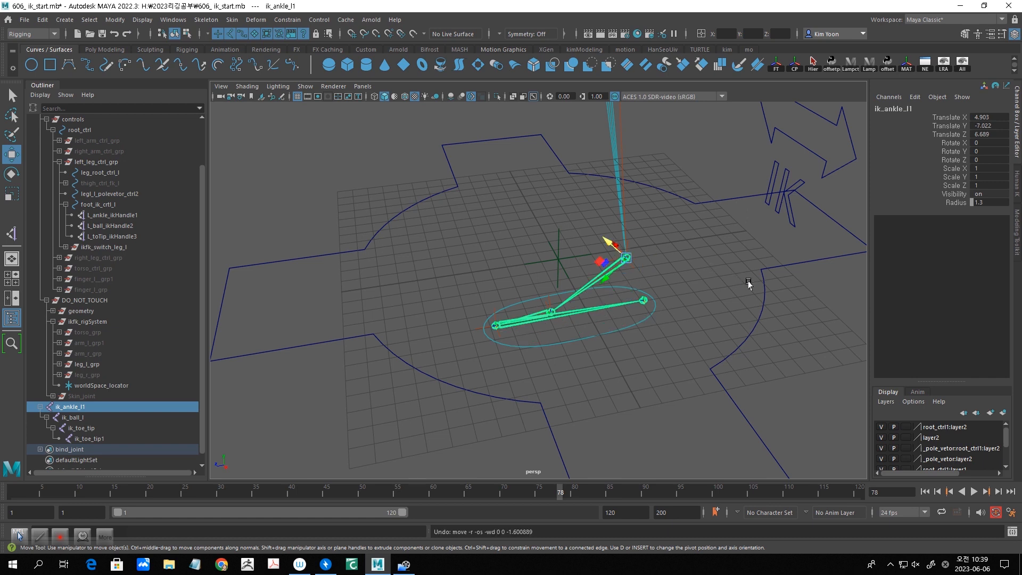
Check the joint order of the copied foot chain from ik_ankle_l1 down to the heel joint ik_toe_tip1.
left_click(704, 390)
left_click_drag(70, 407, 84, 436)
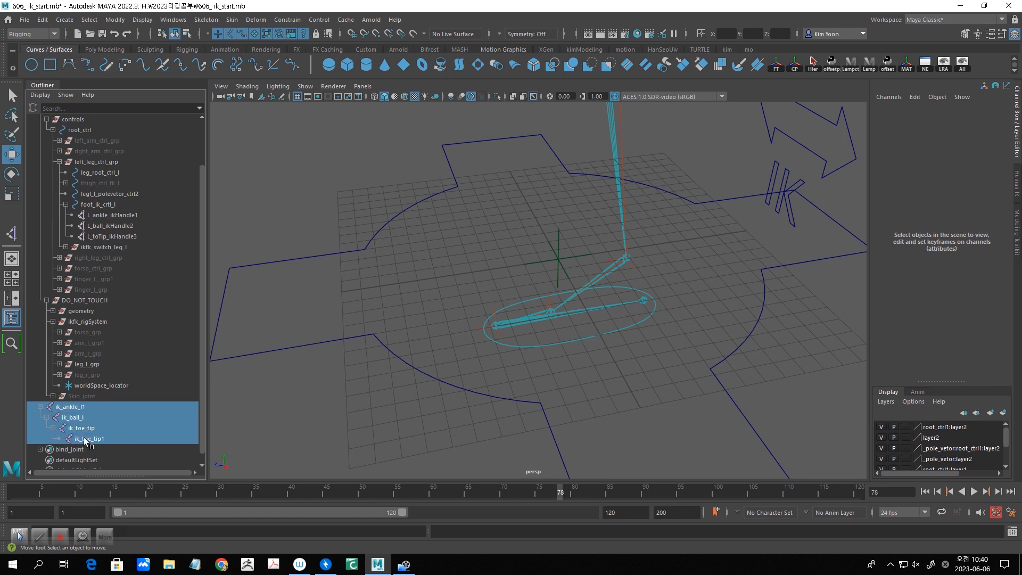
left_click(584, 410)
left_click(644, 302)
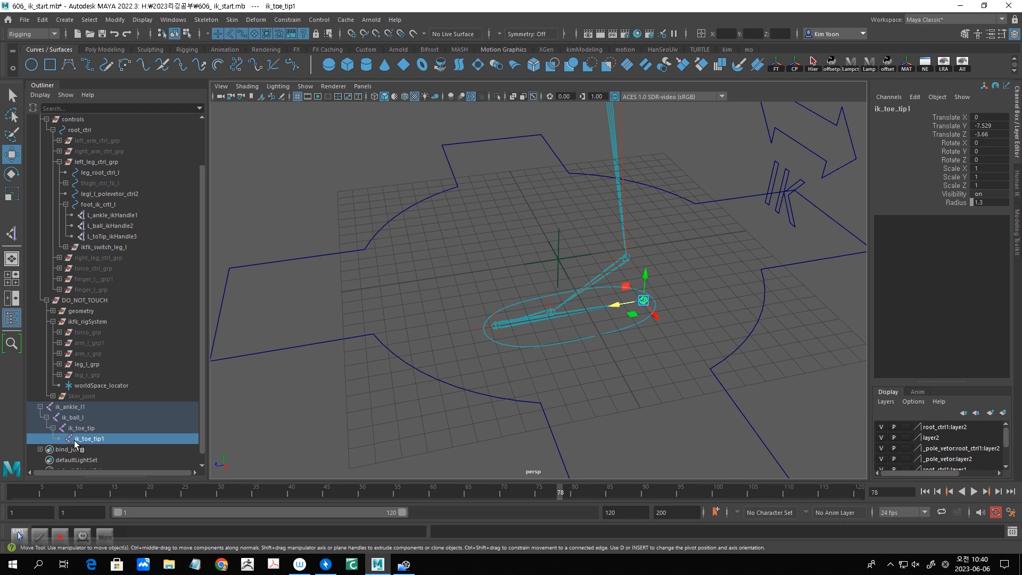
left_click(70, 408, "shift")
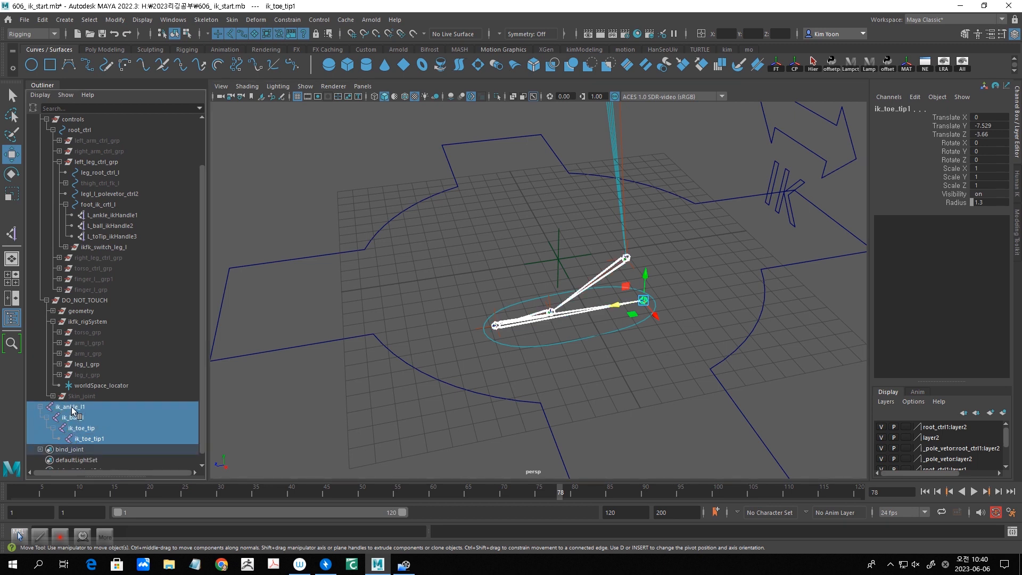
Try rerooting the copied foot skeleton at the heel joint ik_toe_tip1, undo the reroot, and clear the selection.
left_click(122, 436)
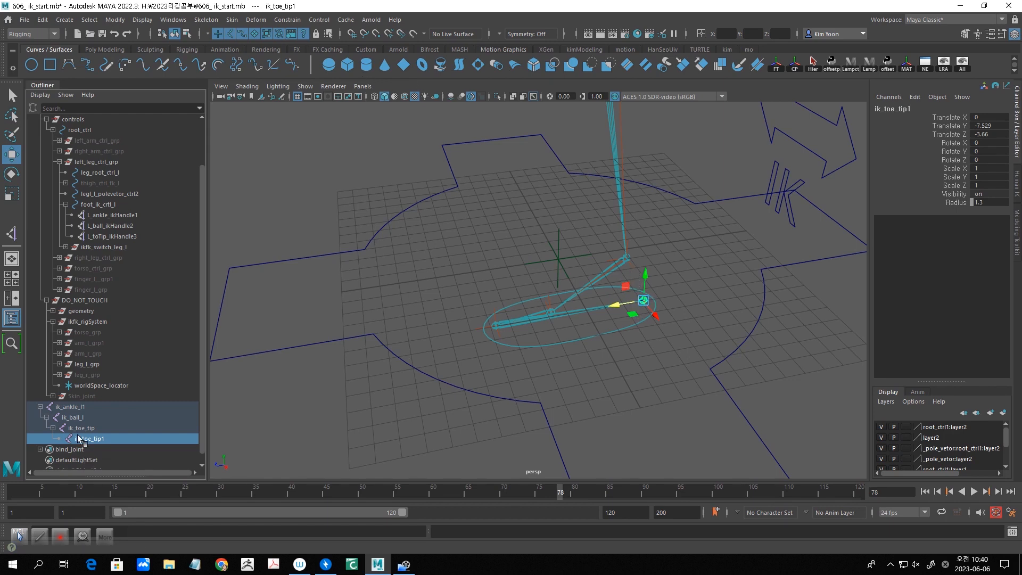
left_click(200, 21)
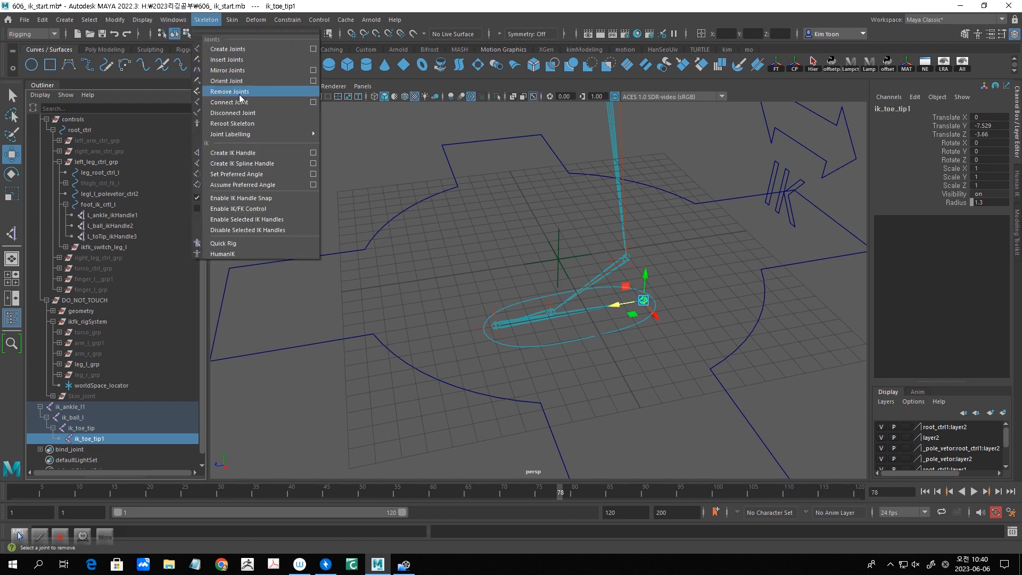
left_click(249, 123)
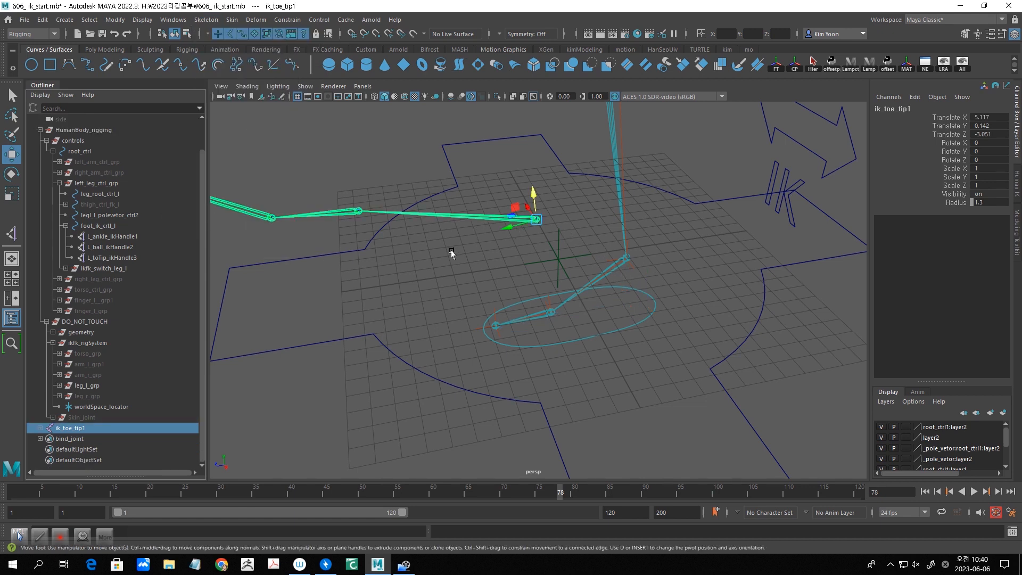
left_click_drag(452, 250, 456, 254, "alt")
key("ctrl+z")
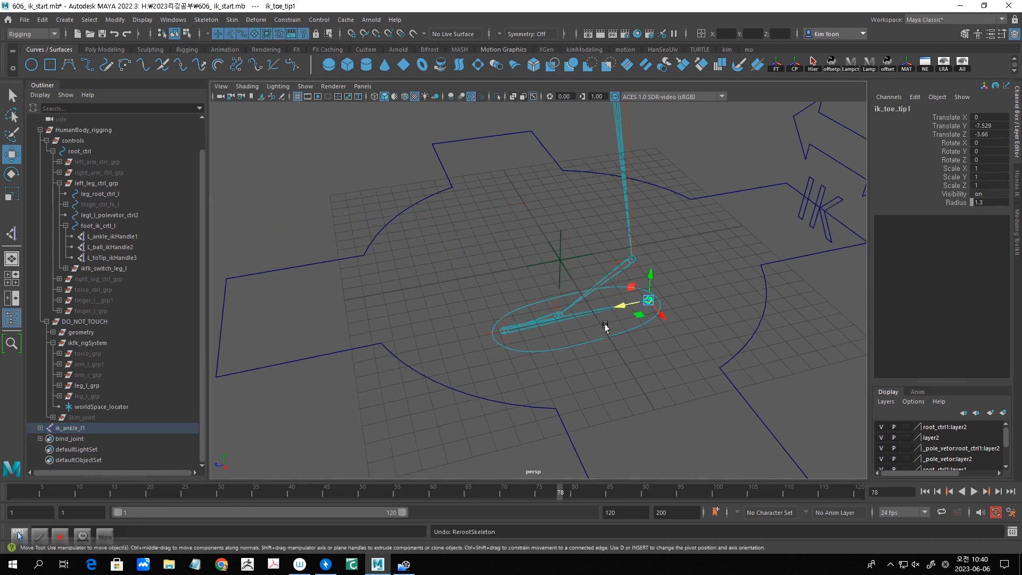
left_click_drag(666, 365, 661, 370, "alt")
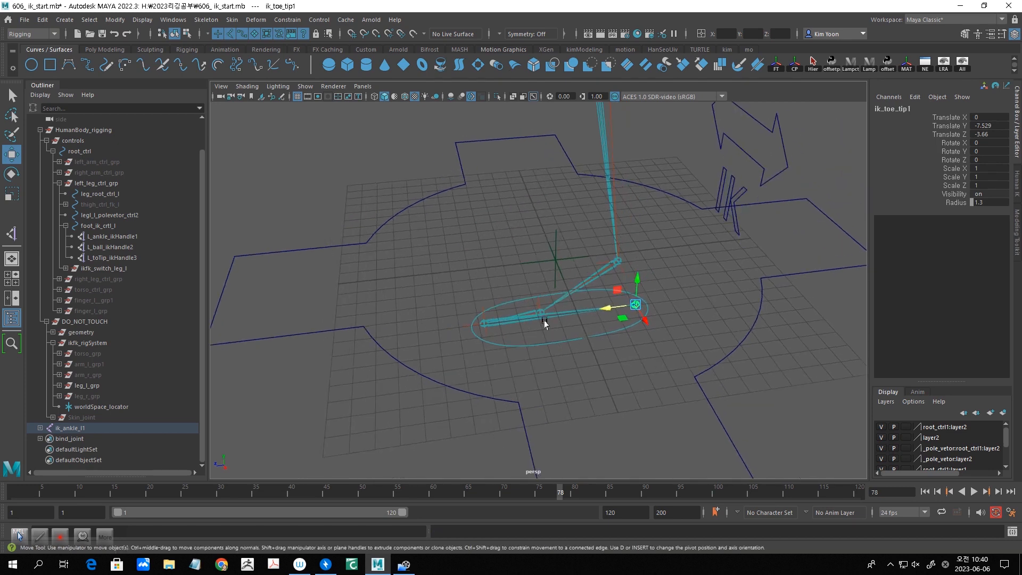
left_click(652, 376)
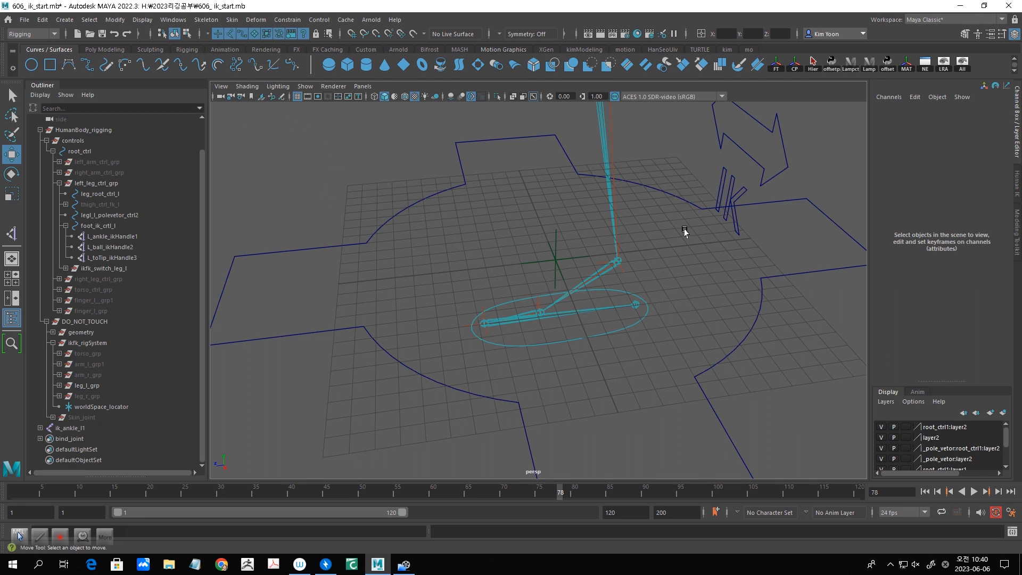
Draw a four-joint reverse foot chain with the Joint tool, snapped to the existing heel, toe tip, ball and ankle joints in that order.
left_click(205, 20)
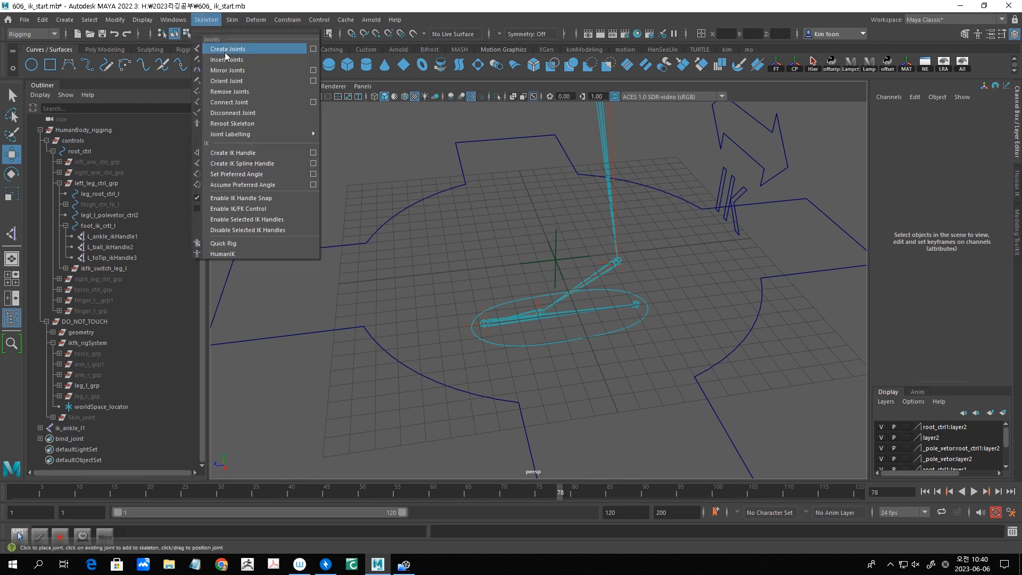
left_click(313, 49)
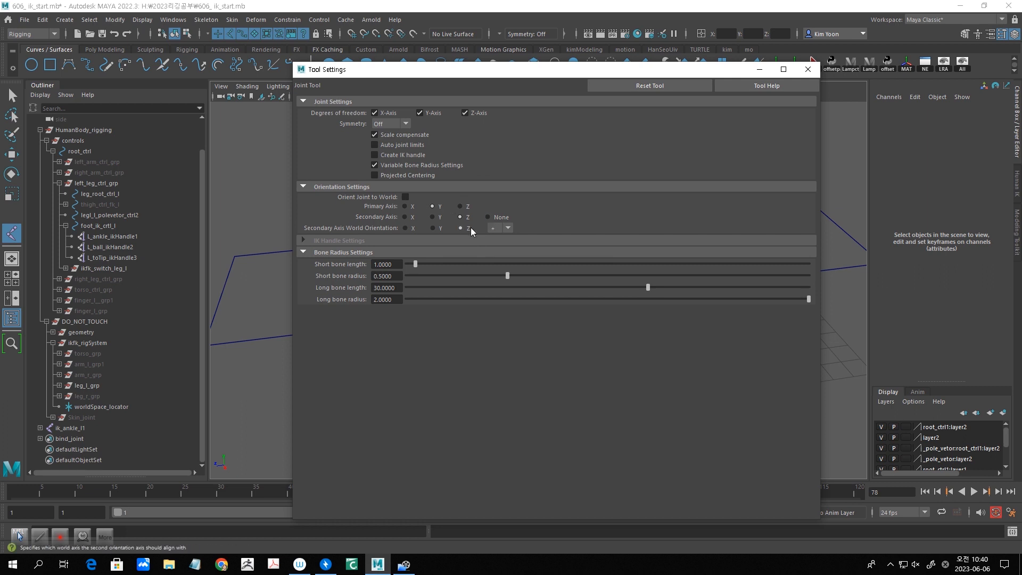
left_click(808, 69)
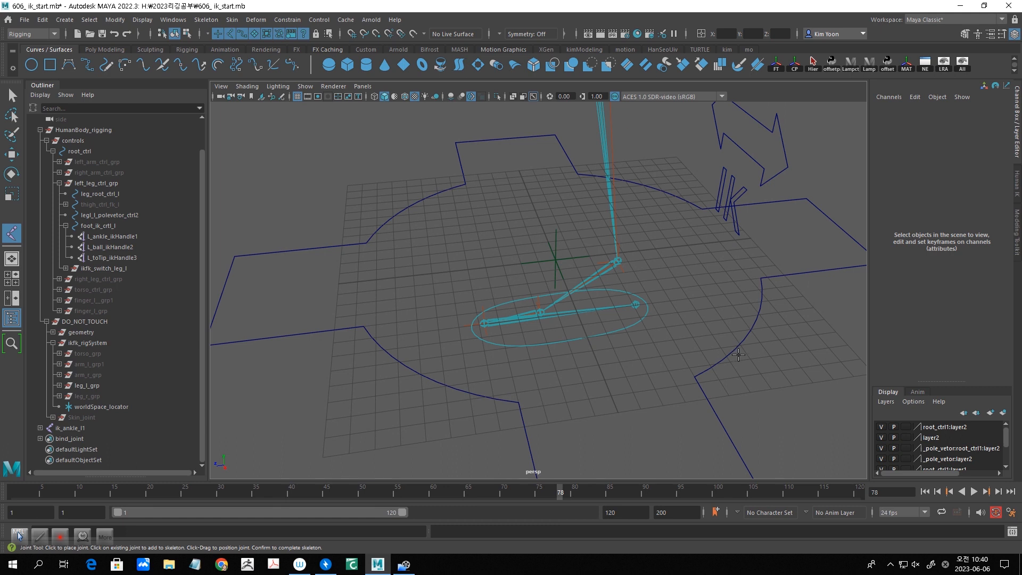
left_click(376, 35)
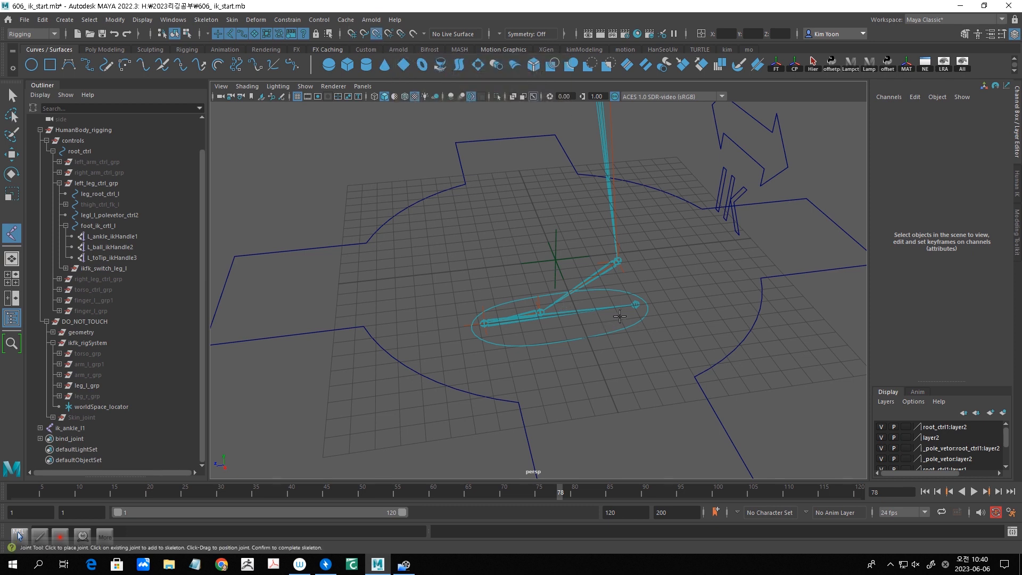
left_click(639, 309)
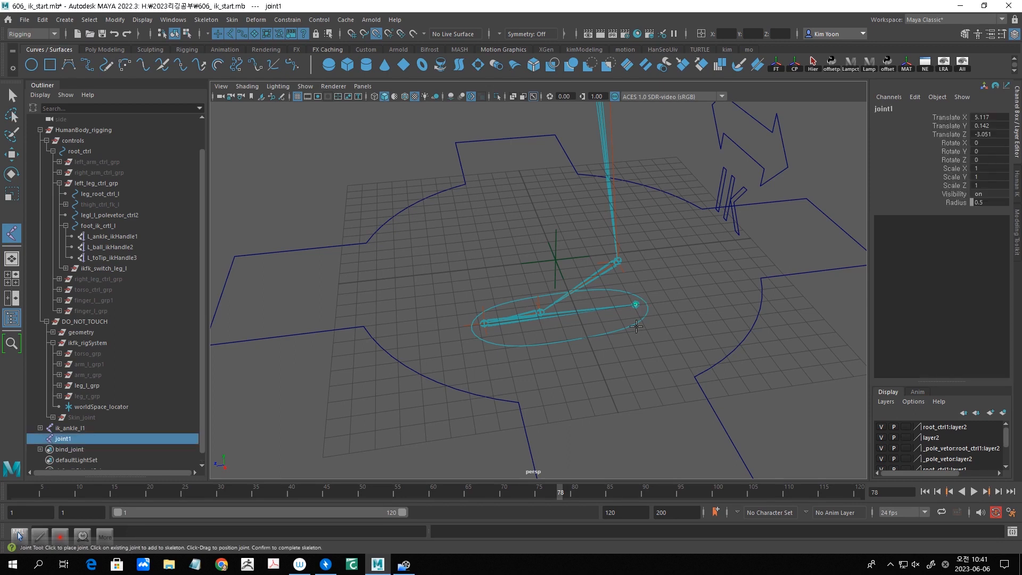
scroll(569, 312, "up", 5)
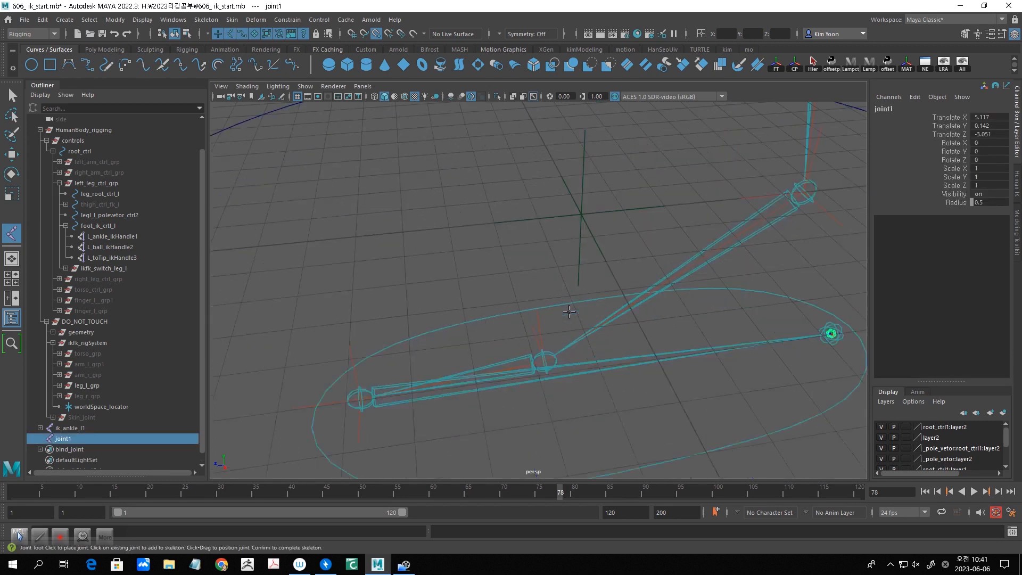
scroll(569, 312, "up", 3)
left_click(276, 435)
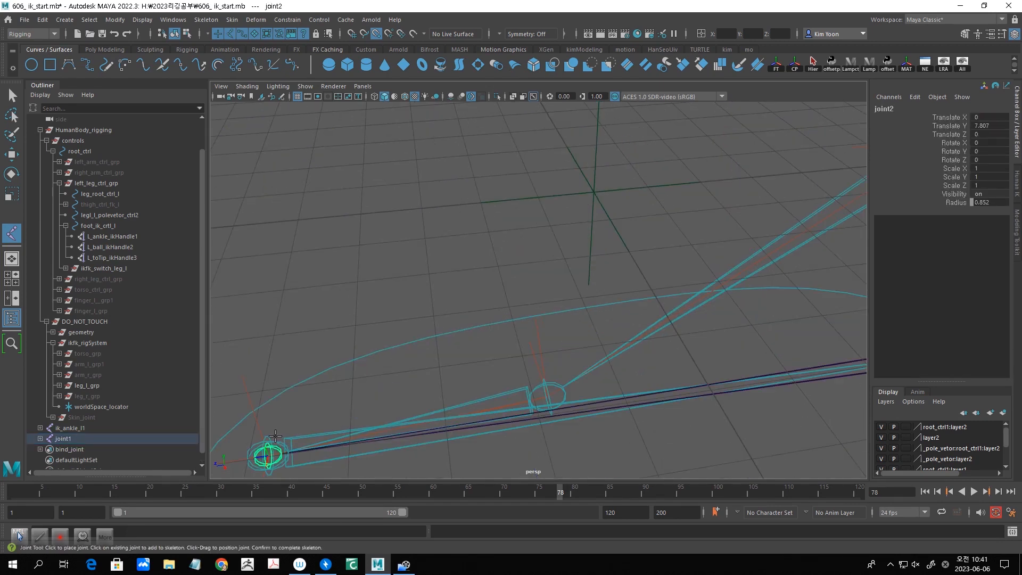
left_click(547, 396)
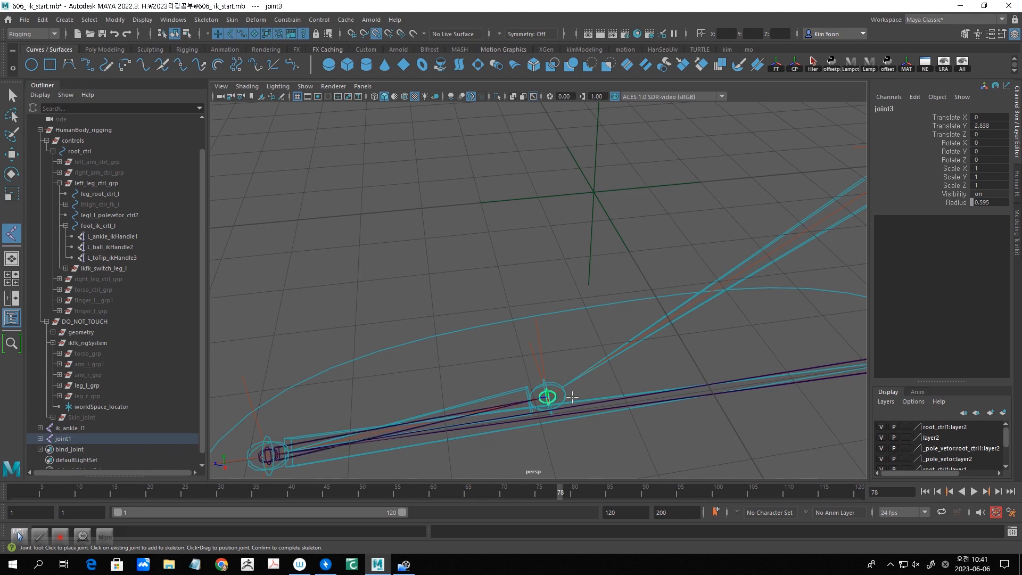
middle_click_drag(651, 371, 429, 429, "alt")
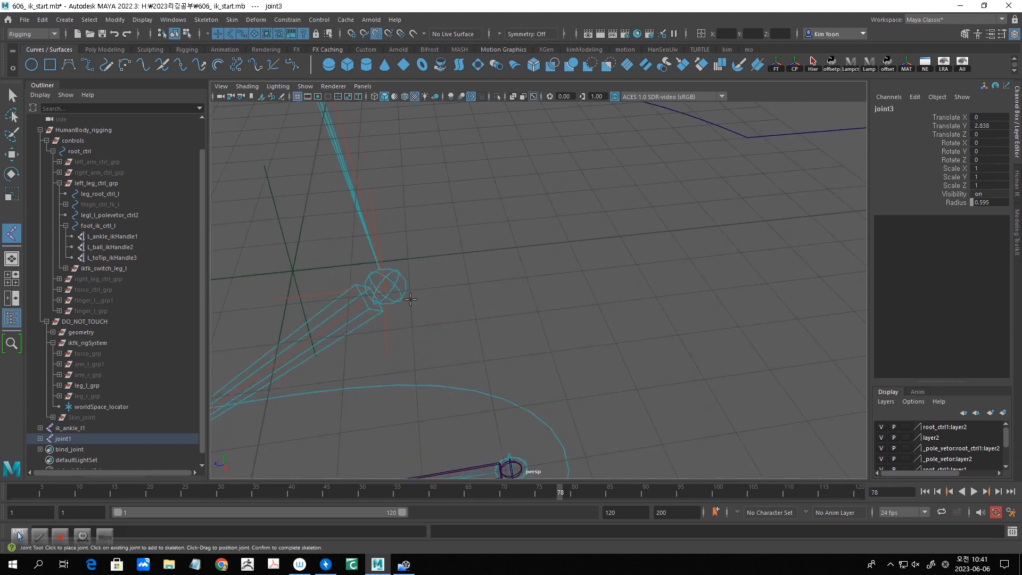
left_click(411, 299)
middle_click_drag(507, 299, 683, 196, "alt")
Delete the old copied foot chain ik_ankle_l1 and select the root of the new reverse chain.
left_click(92, 426)
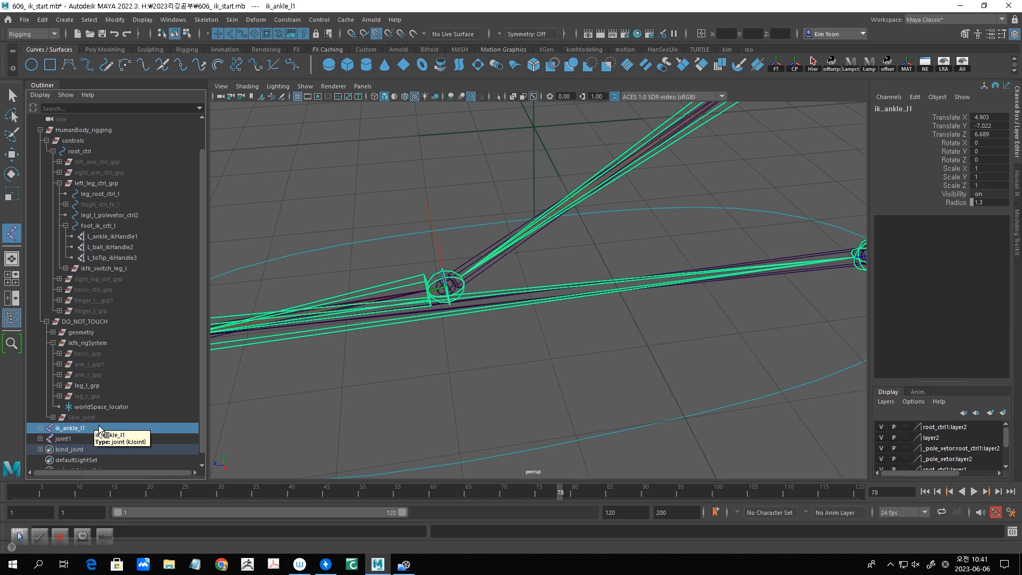
key("Delete")
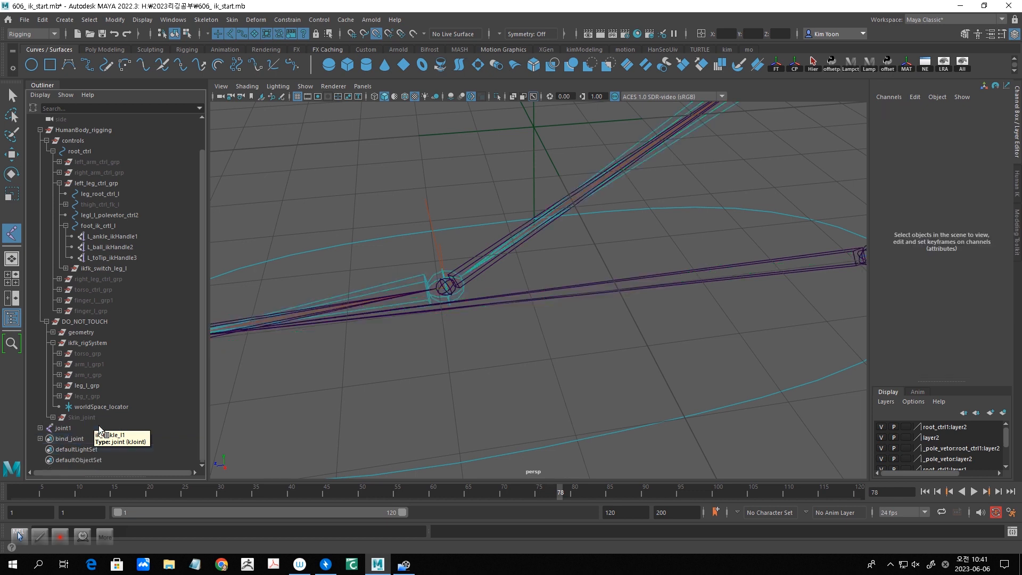
left_click(72, 430)
key("f")
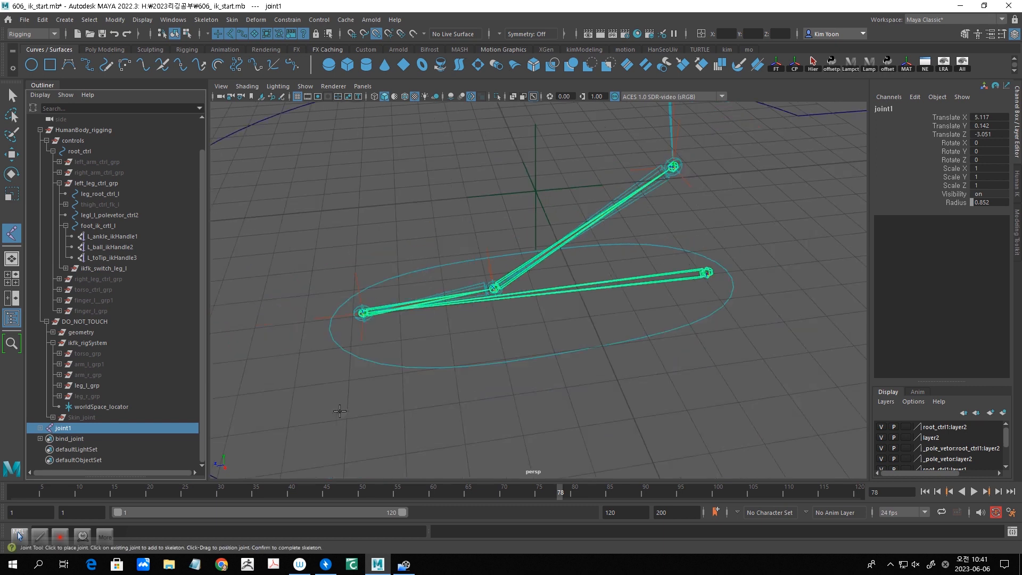
Rename the root joint of the new chain, at the heel, as heel_rev.
left_click(40, 429)
scroll(203, 380, "down", 1)
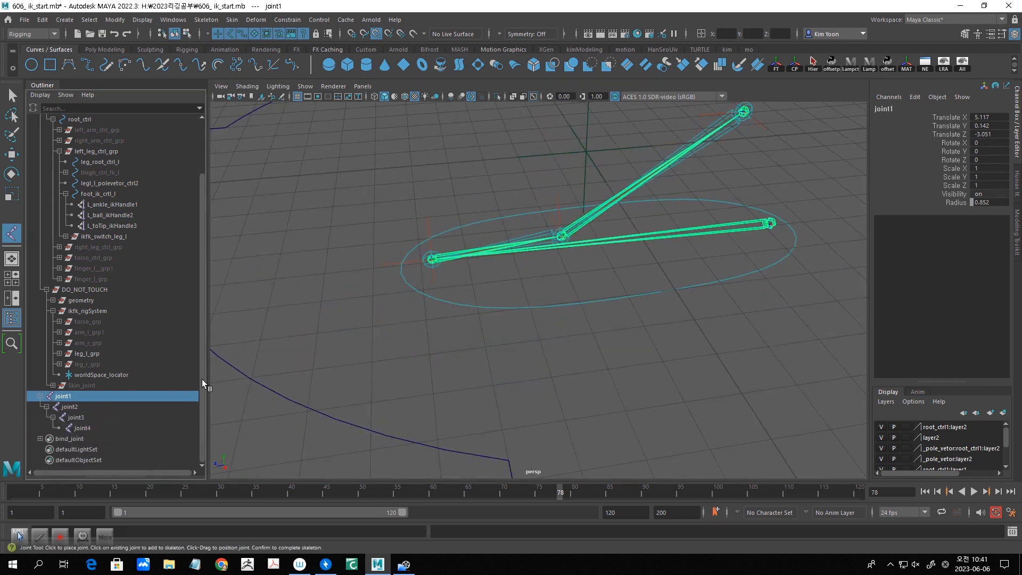
double_click(118, 400)
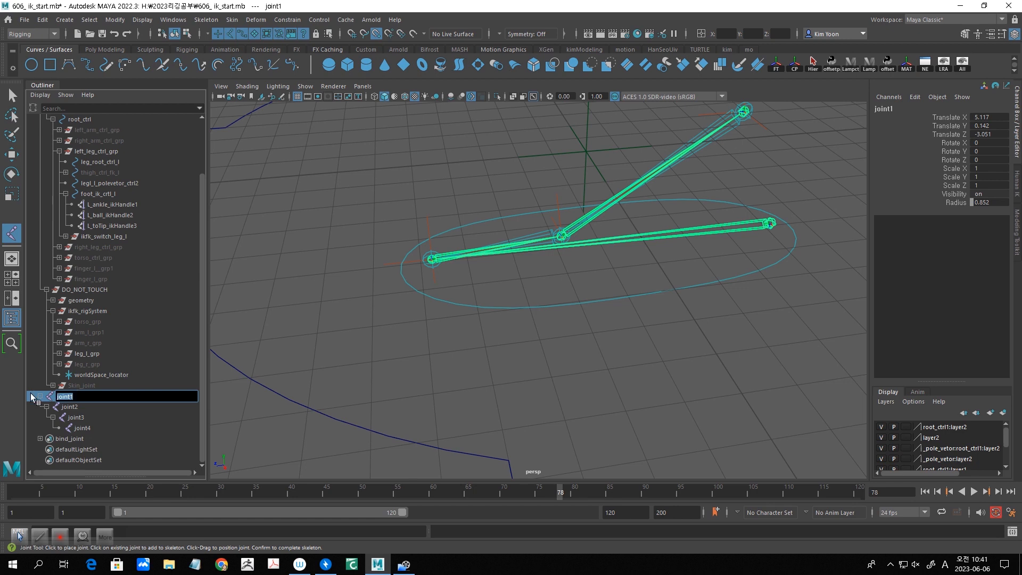
type("heel")
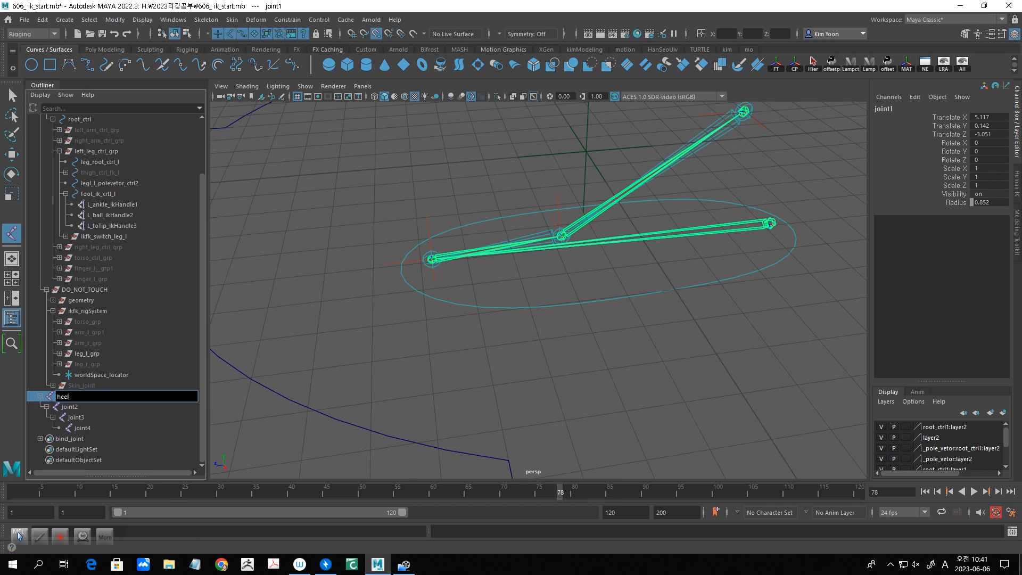
type("_re")
key("Return")
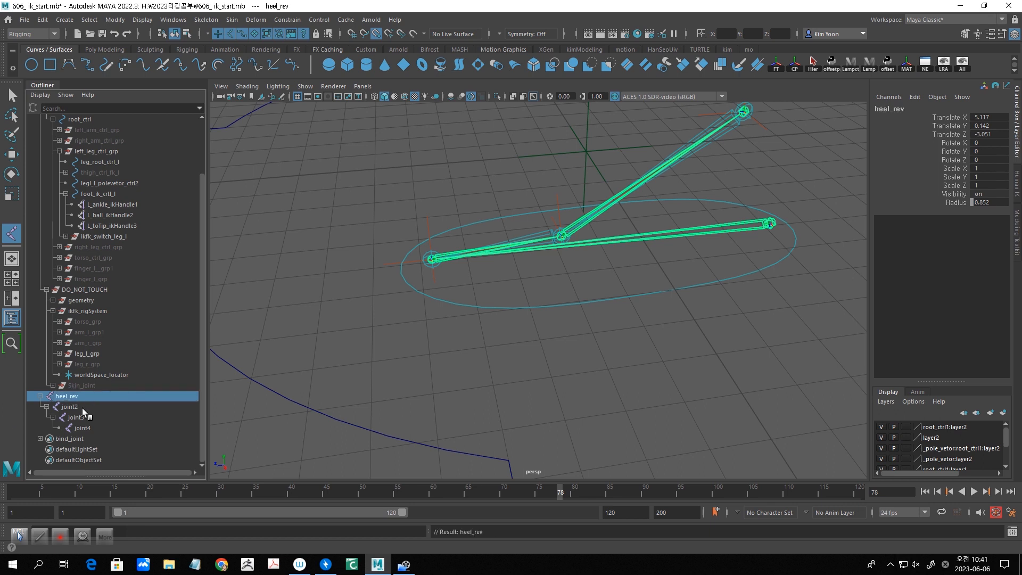
Rename the second joint of the reverse chain, at the toe tip, as toeTip_rev.
double_click(82, 406)
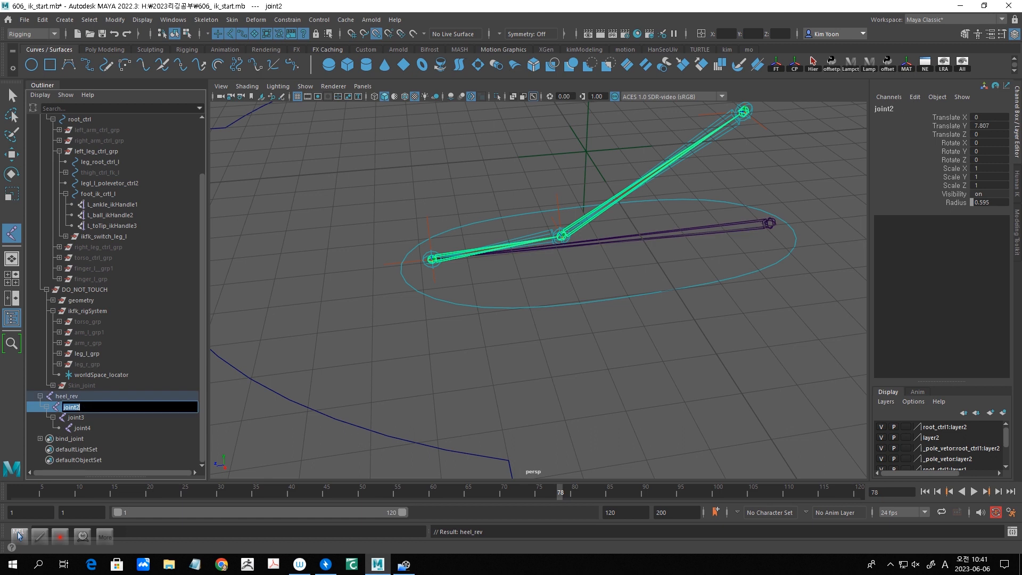
type("toTip_reve")
key("BackSpace")
key("Return")
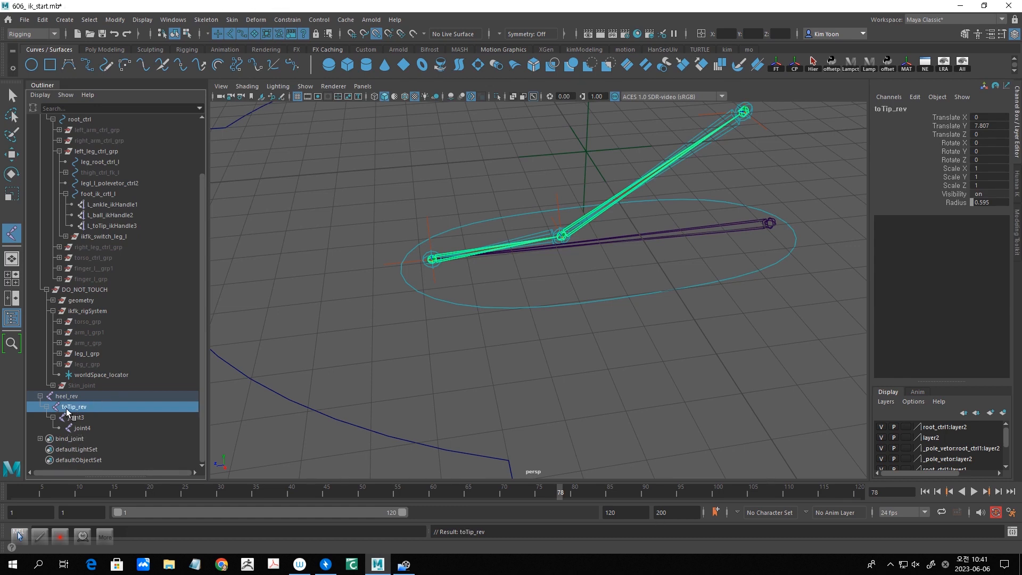
double_click(70, 408)
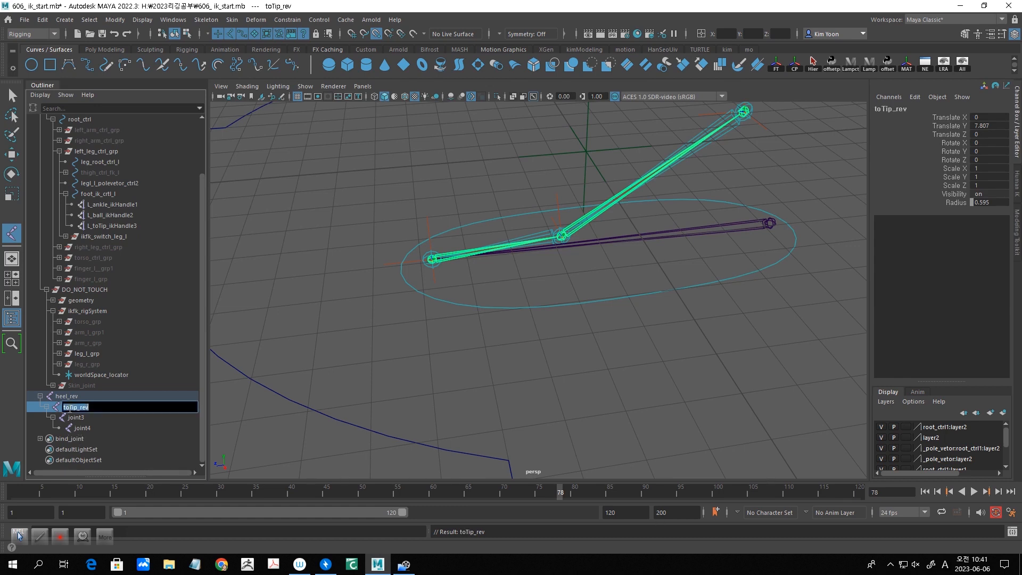
Rename the third joint of the reverse chain, at the ball of the foot, as ball_rev.
double_click(85, 422)
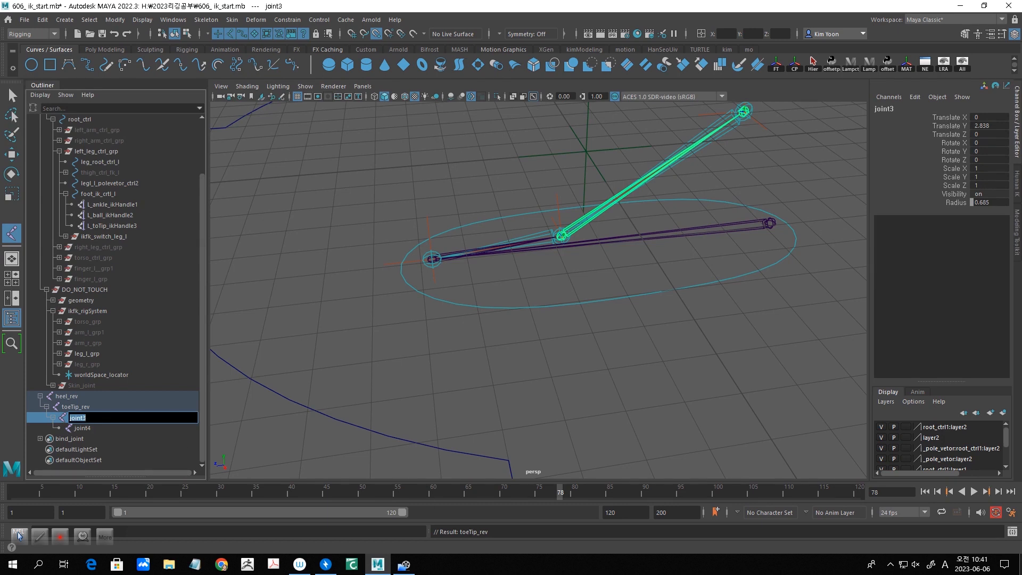
type("ball_rev")
key("Return")
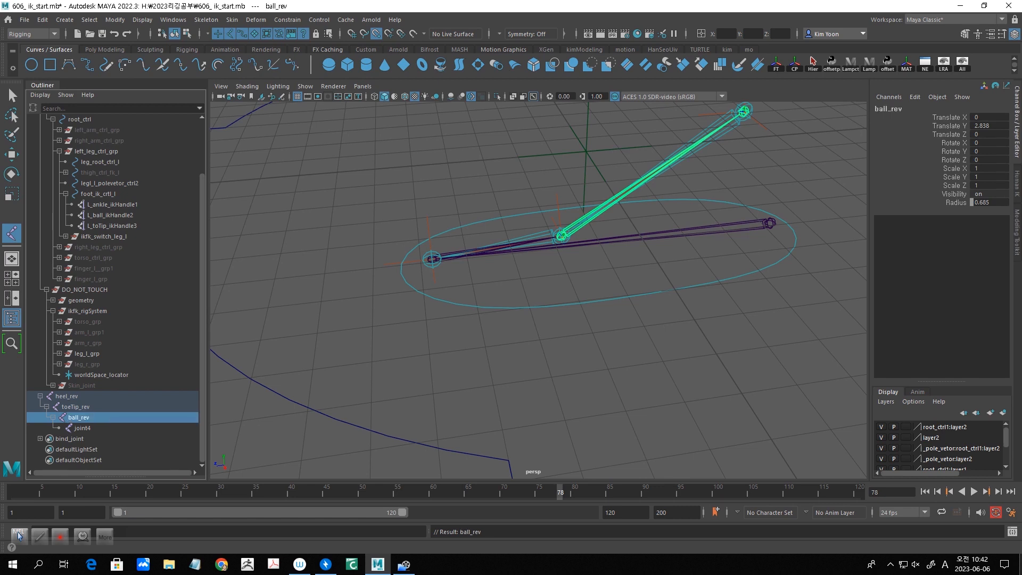
Rename the end joint of the reverse chain, at the ankle, as ankle_rev.
double_click(86, 428)
left_click_drag(89, 428, 25, 429)
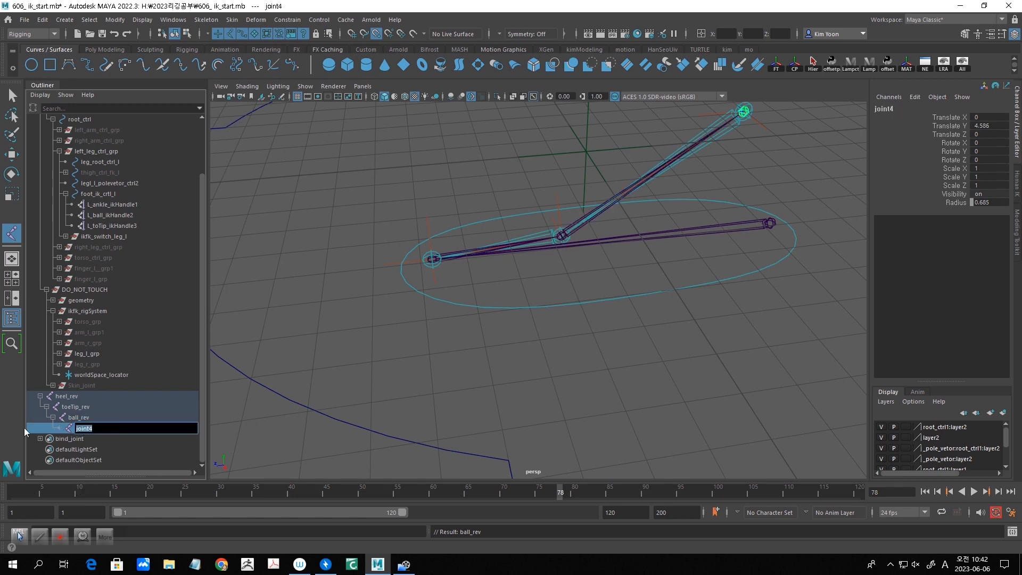
type("am")
key("BackSpace")
type("nle")
key("BackSpace")
type("nkle_rev")
key("Return")
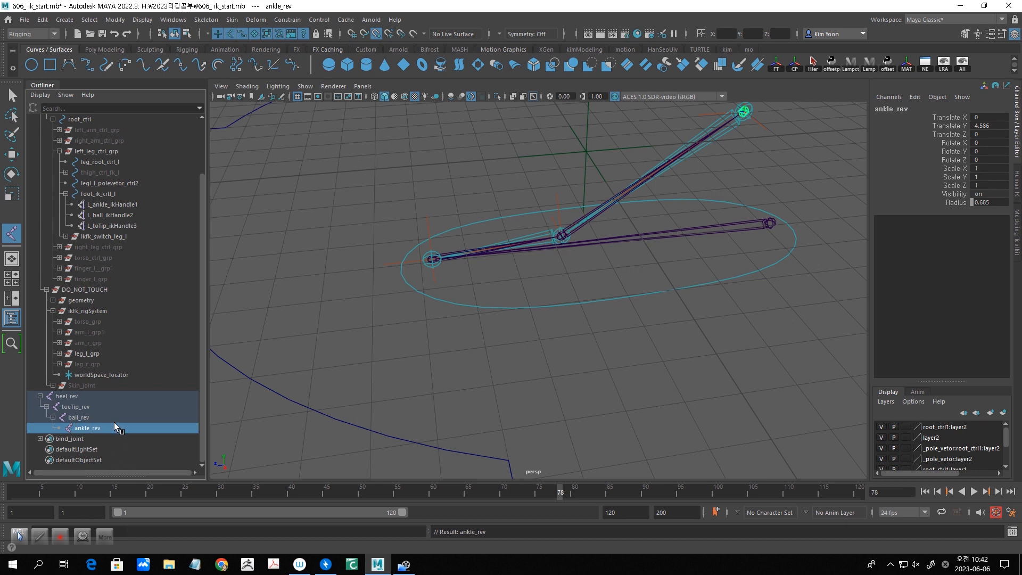
Check the position and order of the reverse foot joints ankle_rev, ball_rev, toeTip_rev and heel_rev.
left_click_drag(87, 398, 93, 425)
key("f")
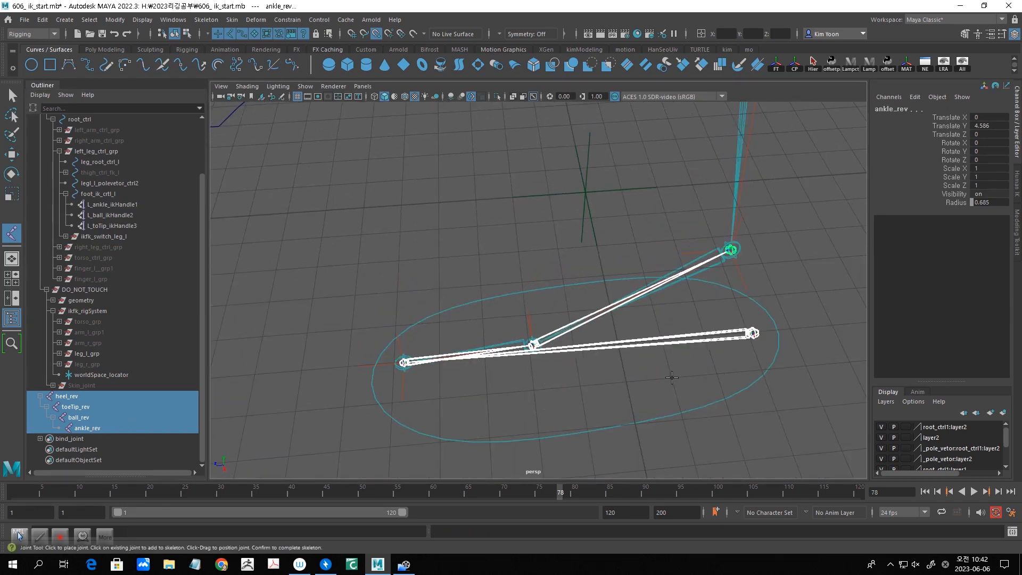
scroll(622, 373, "down", 4)
mouse_move(629, 373)
left_mouse_down("alt")
mouse_move(627, 359)
mouse_move(631, 368)
left_mouse_up("alt")
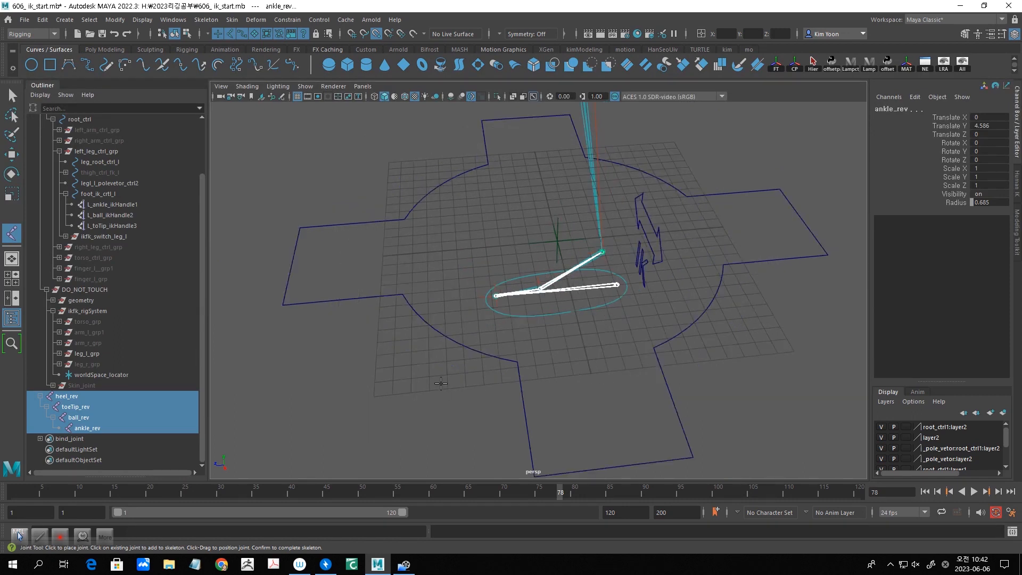
left_click_drag(435, 391, 441, 387, "alt")
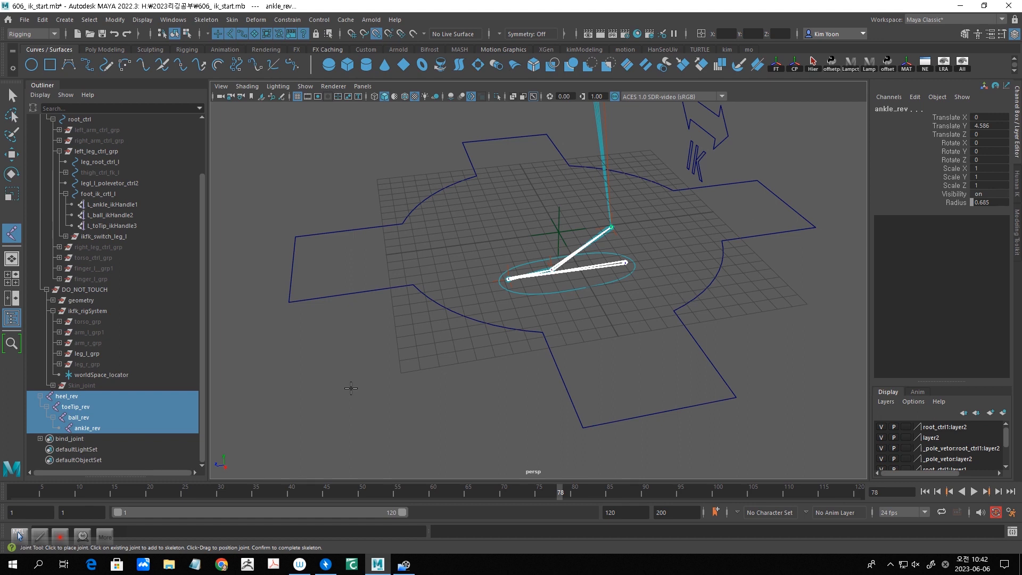
key("w")
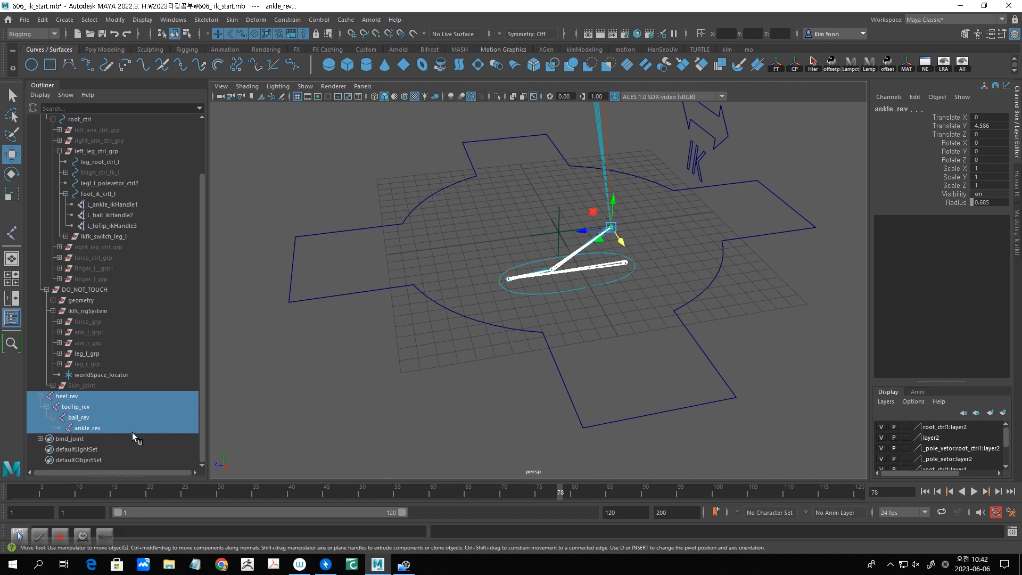
left_click(120, 427)
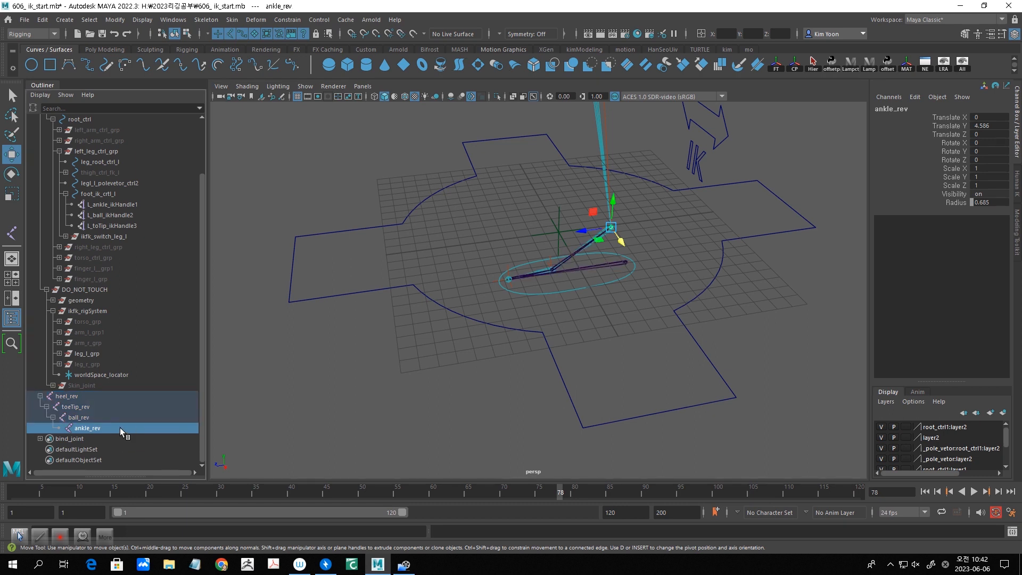
left_click(91, 417)
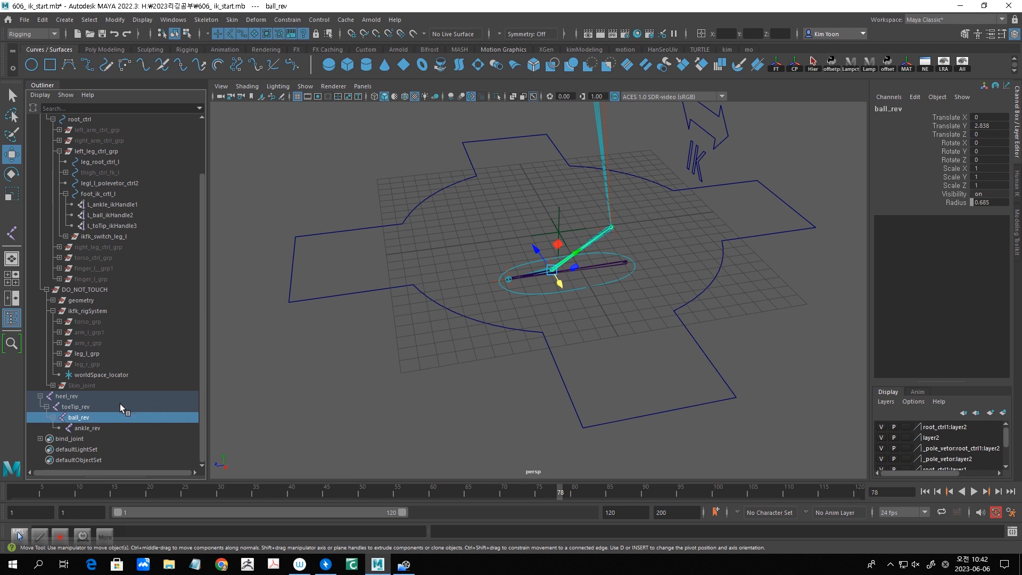
left_click(85, 407)
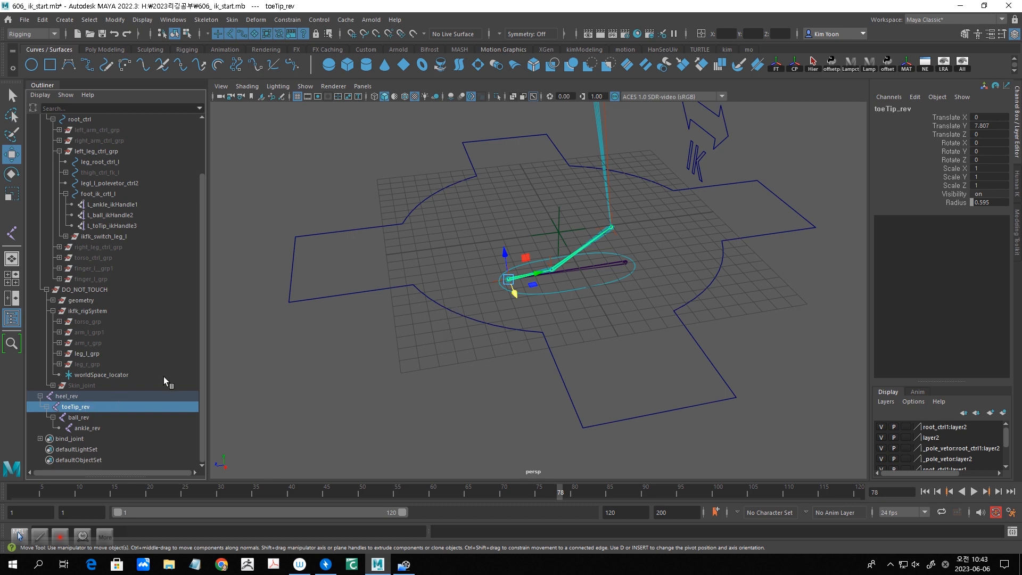
left_click(96, 397)
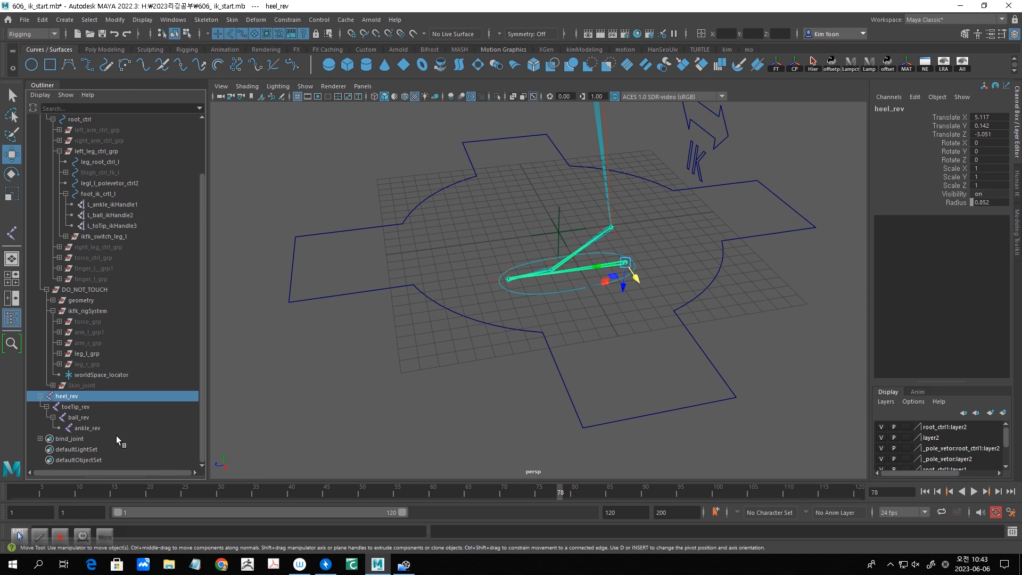
left_click(105, 429)
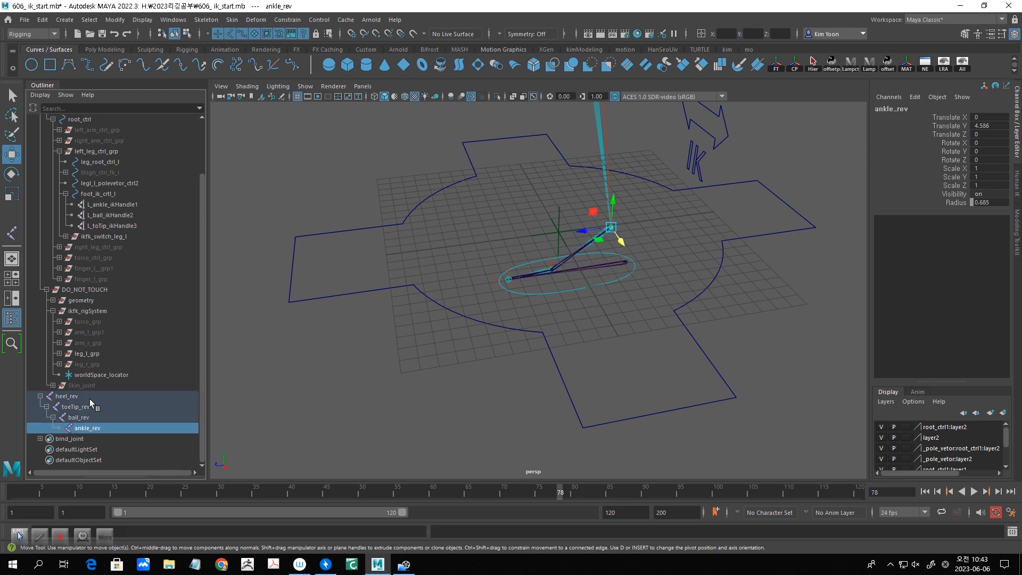
Parent the heel_rev joint chain under the foot control foot_ik_crtl_l.
left_click(89, 398)
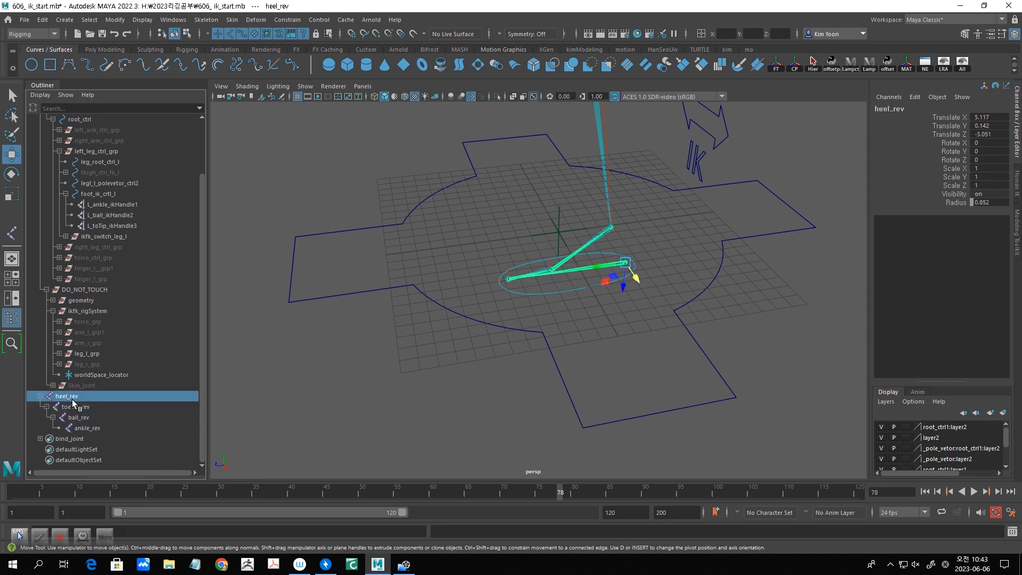
left_click(41, 396)
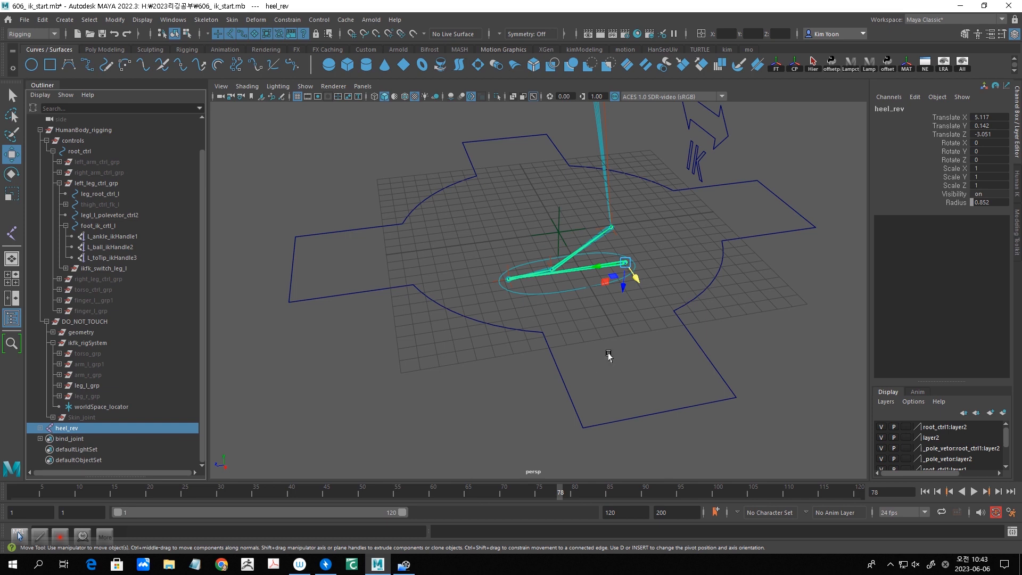
left_click(539, 295, "shift")
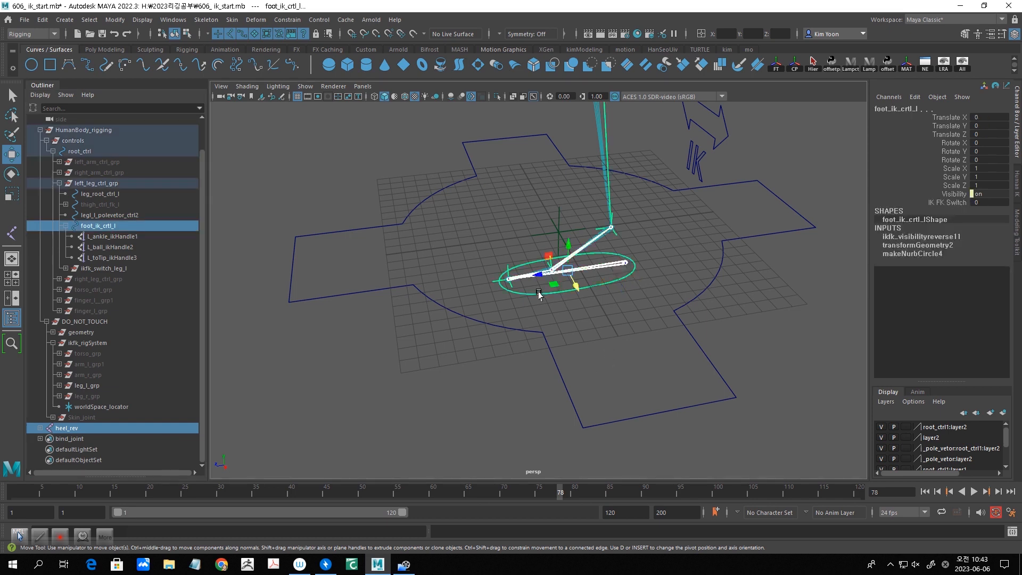
key("p")
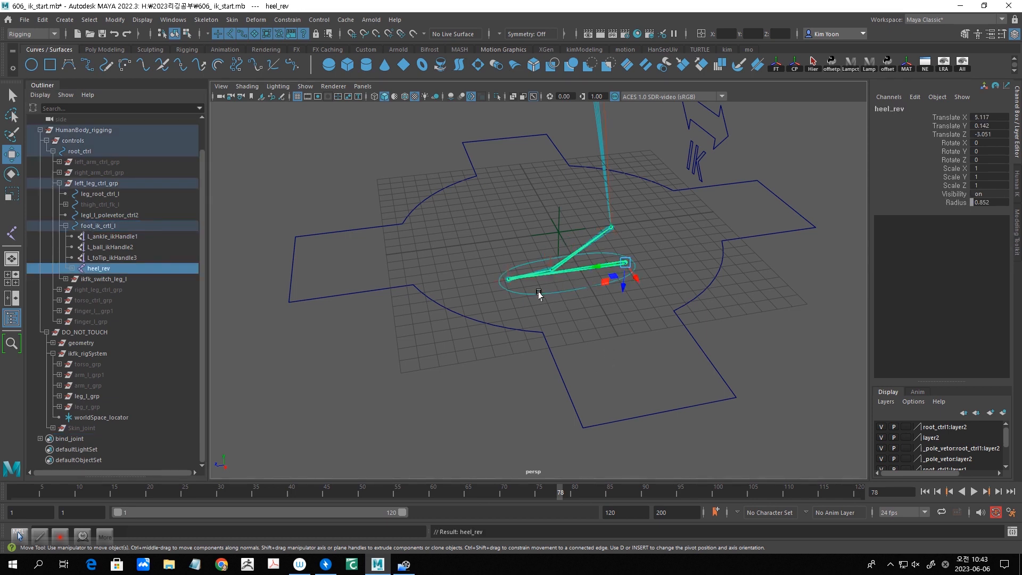
left_click(70, 268)
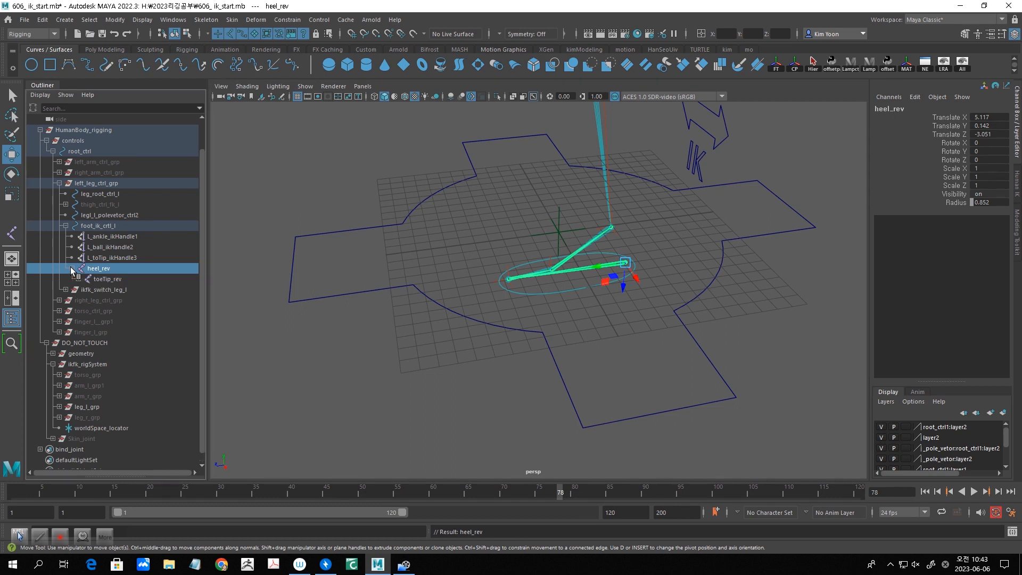
Test the foot control by moving foot_ik_crtl_l with its attached joints, and undo the move.
left_click(529, 293)
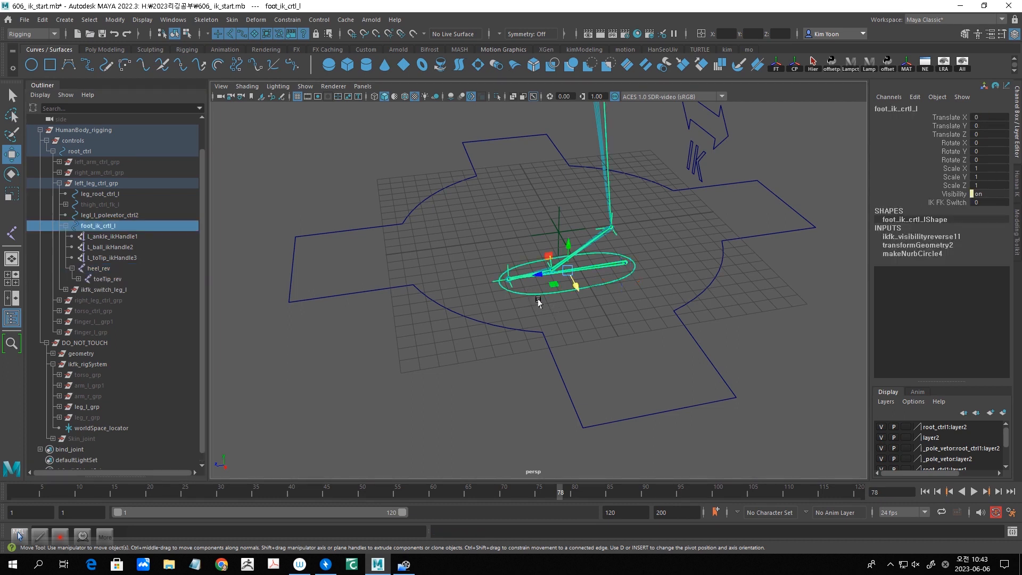
left_click_drag(584, 229, 580, 258)
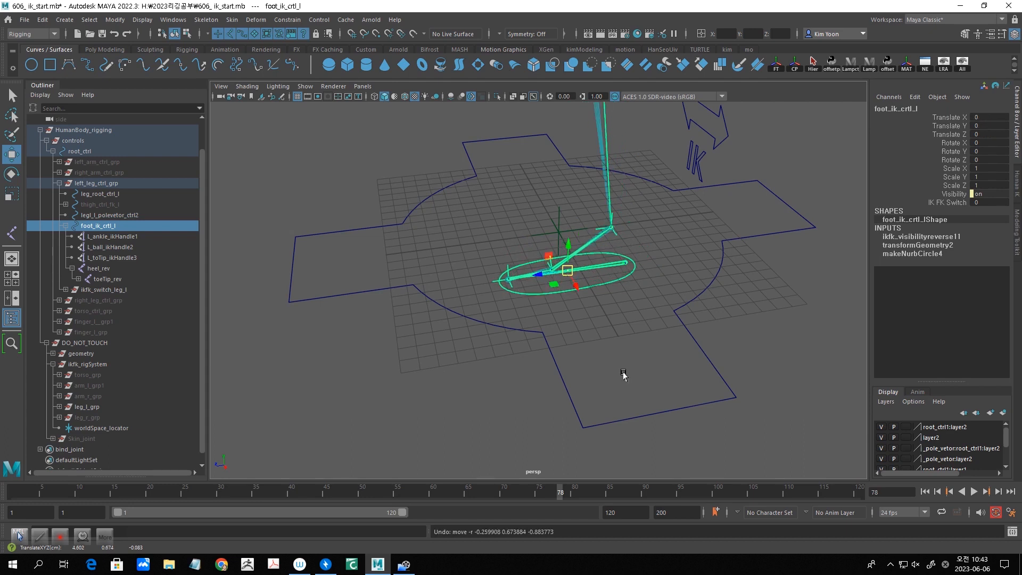
left_click(600, 376)
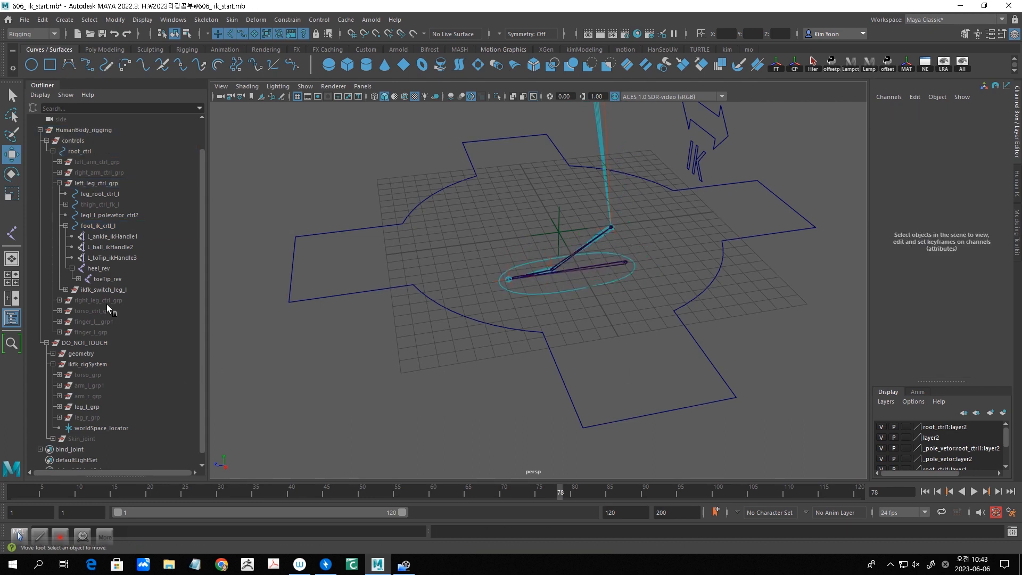
Check the reverse joints heel_rev, toeTip_rev, ball_rev and ankle_rev one by one in the expanded hierarchy.
left_click(78, 279)
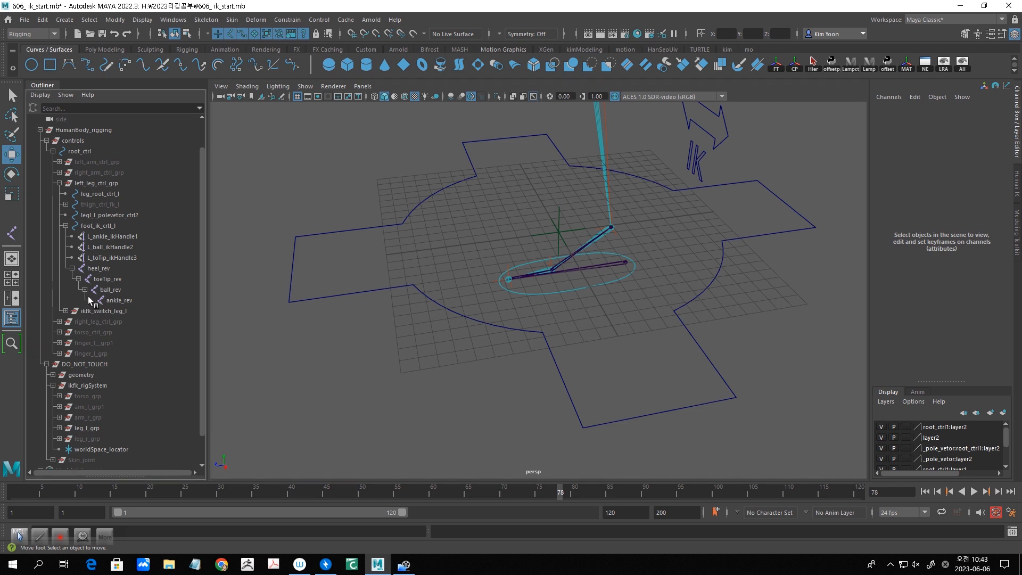
left_click(116, 269)
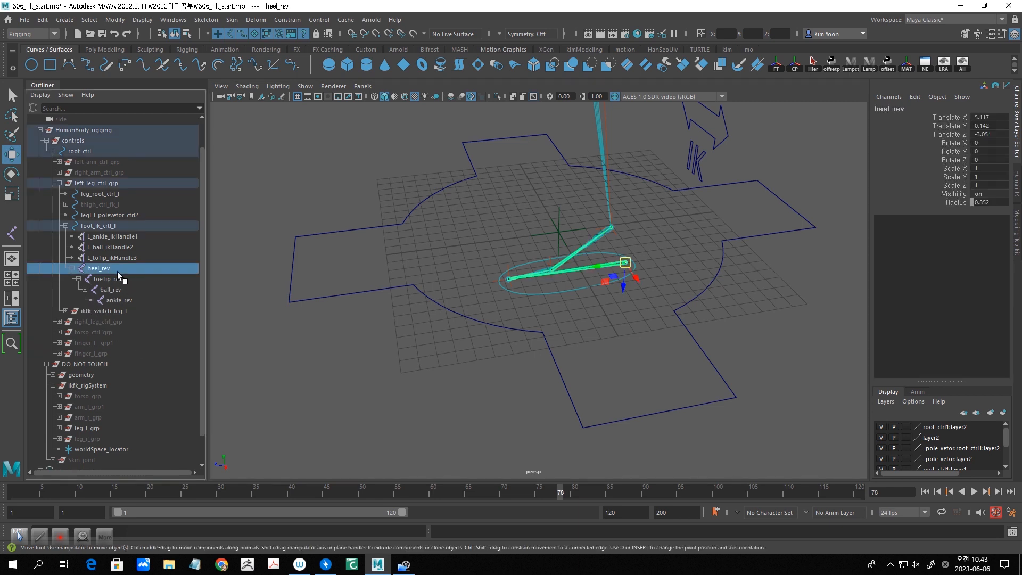
left_click(121, 279)
left_click(120, 288)
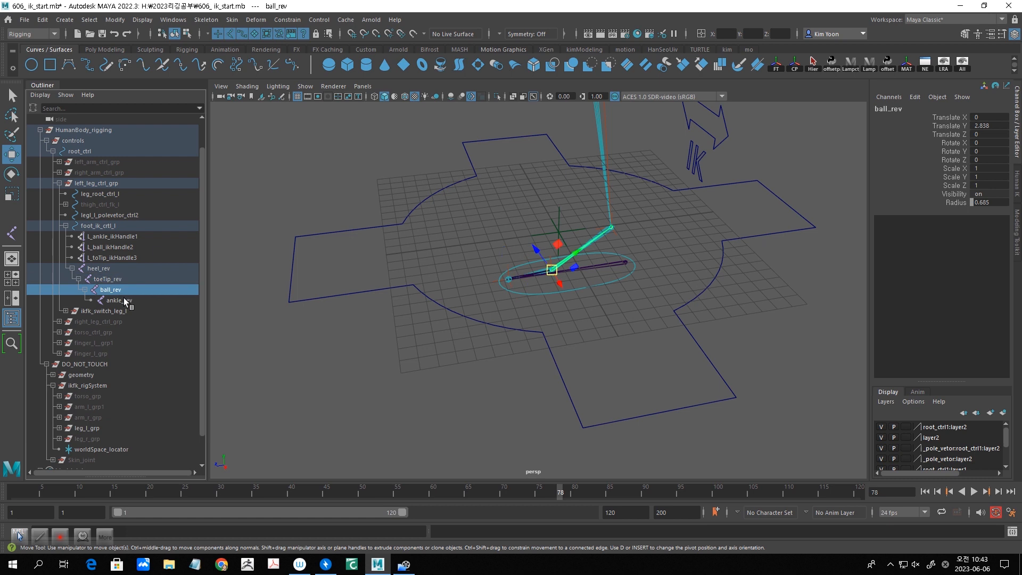
left_click(124, 299)
left_click(273, 362)
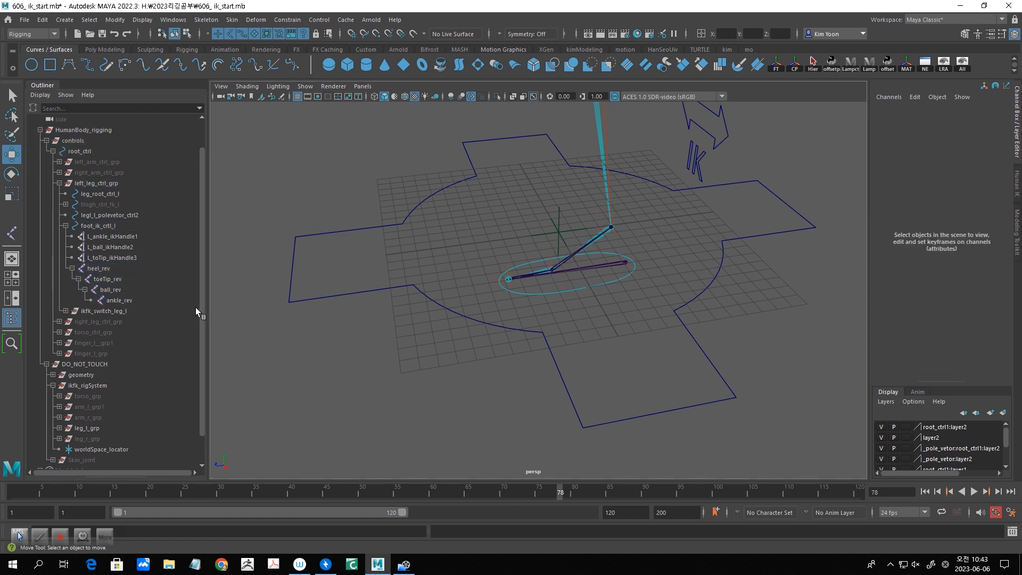
Parent L_ankle_ikHandle1 under ankle_rev and L_ball_ikHandle2 under ball_rev.
left_click(132, 239)
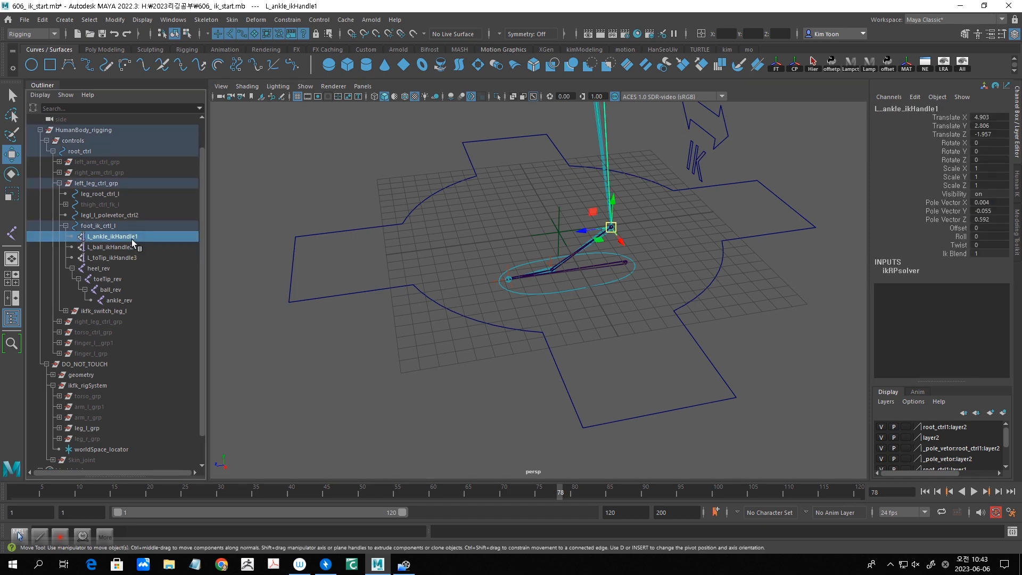
left_click_drag(132, 239, 119, 302)
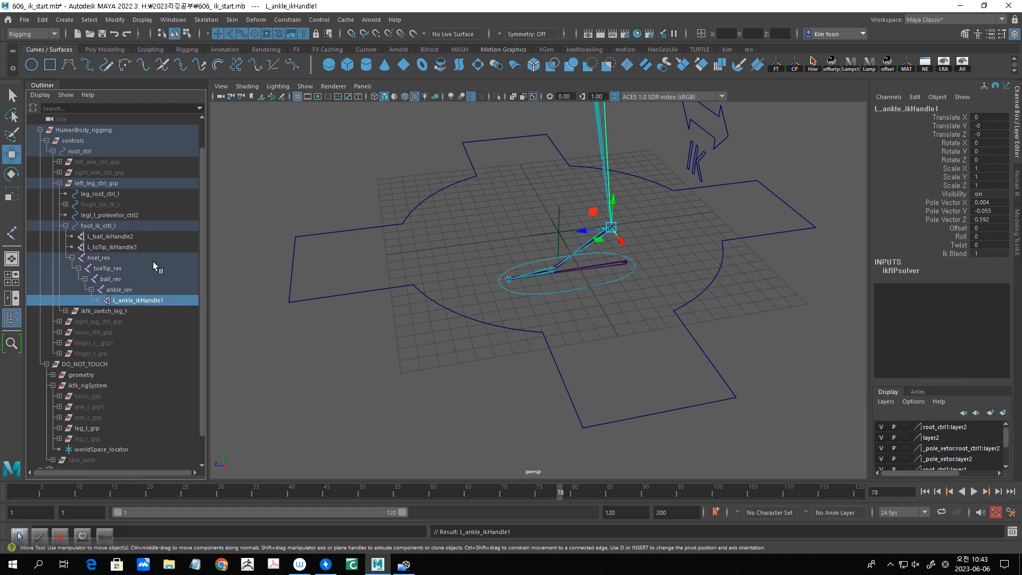
left_click(133, 237)
left_click_drag(133, 238, 118, 282)
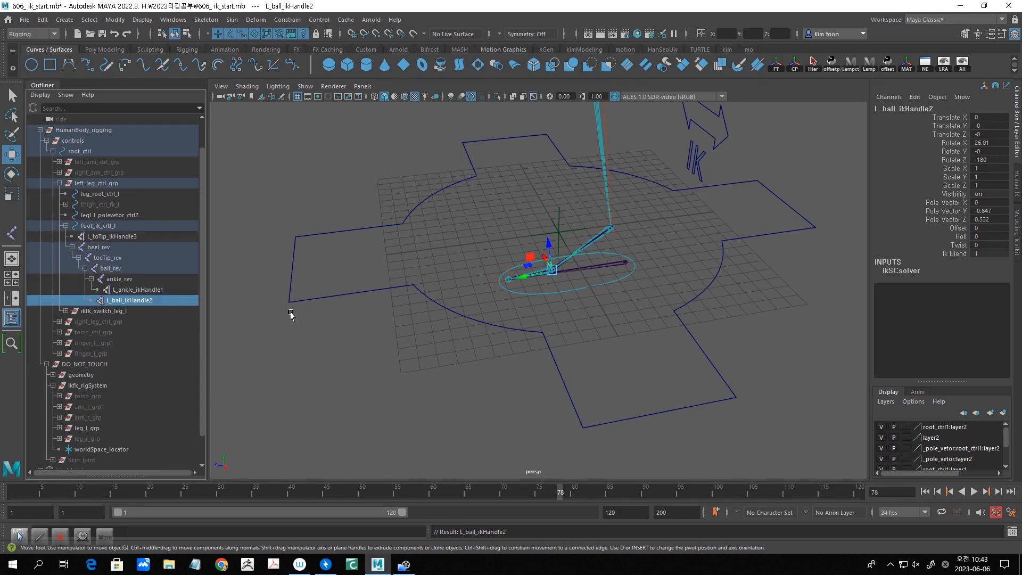
Parent L_toTip_ikHandle3 under the toeTip_rev joint.
left_click(132, 237)
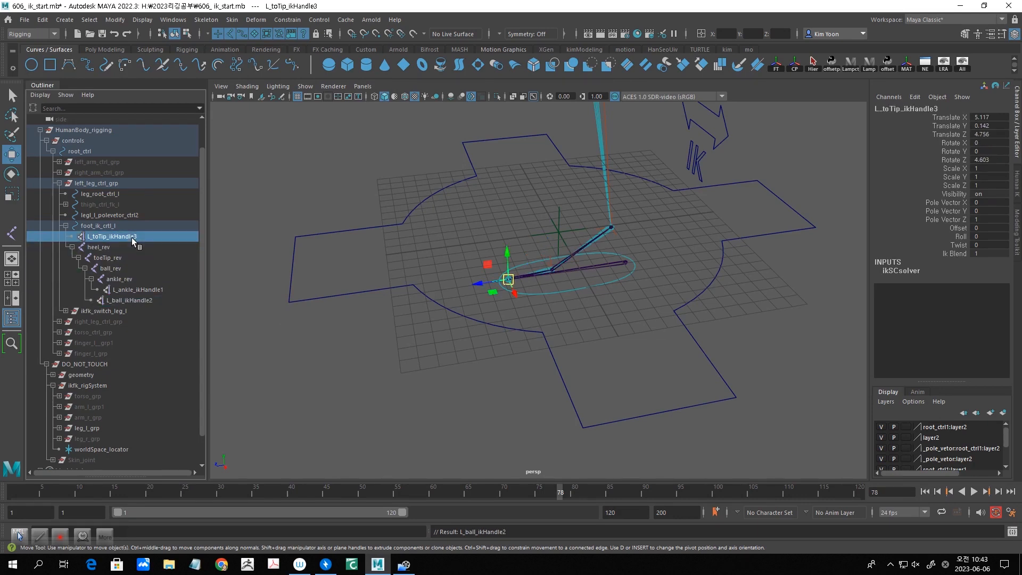
left_click_drag(132, 238, 122, 260)
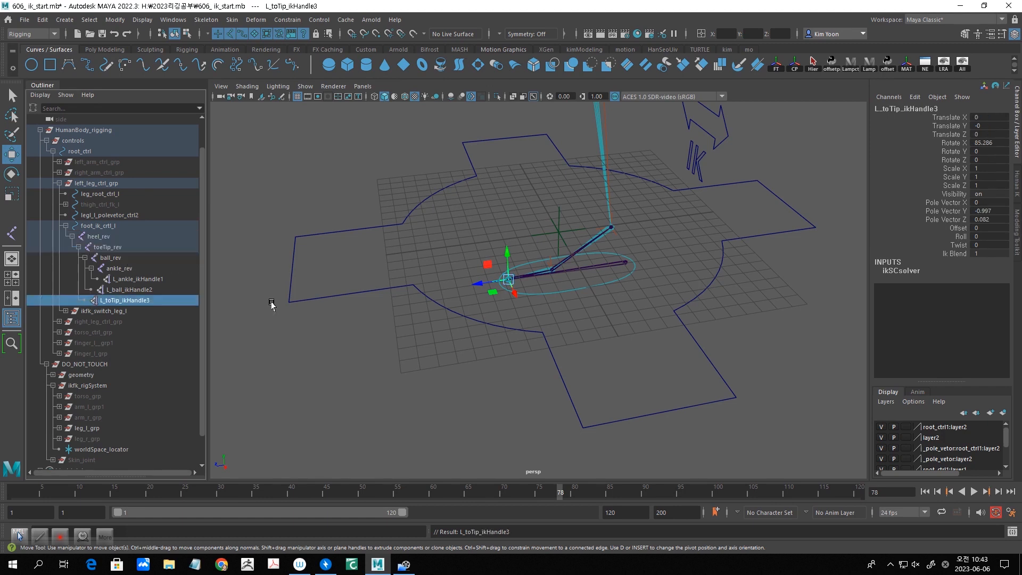
left_click(327, 321)
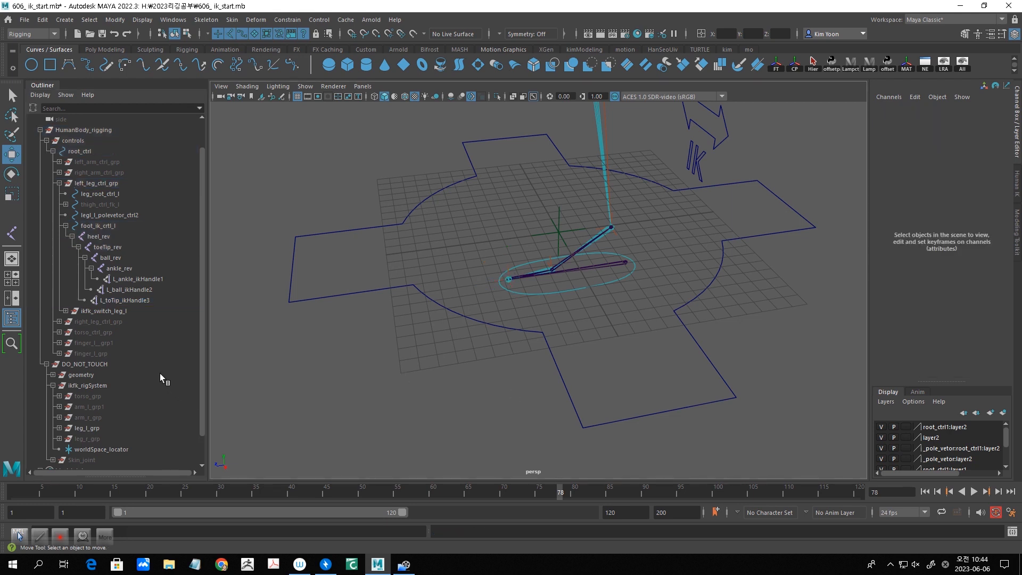
Zero out the translate values of heel_rev with the offset command.
left_click(108, 239)
key("e")
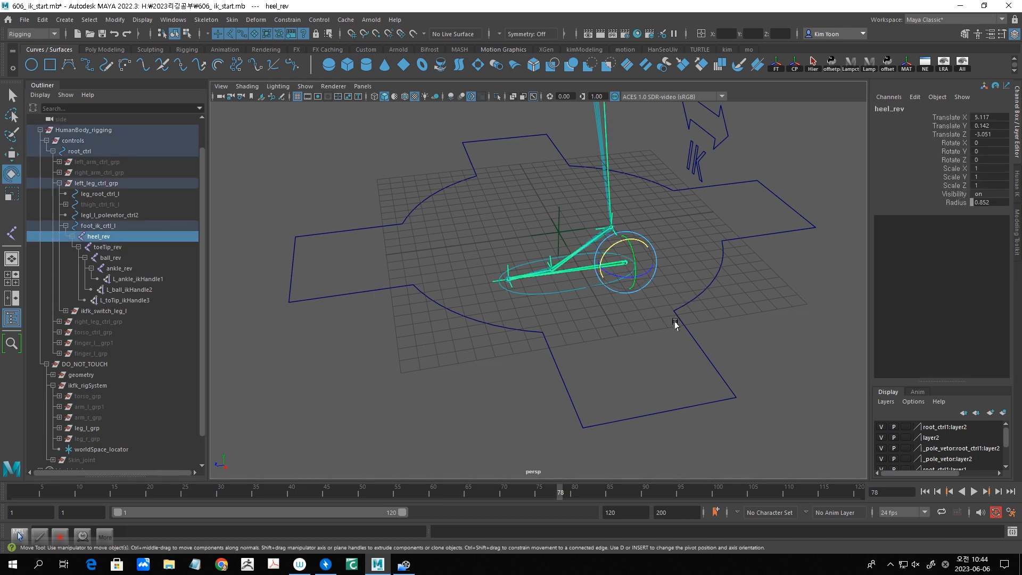
left_click(643, 245)
left_click(889, 66)
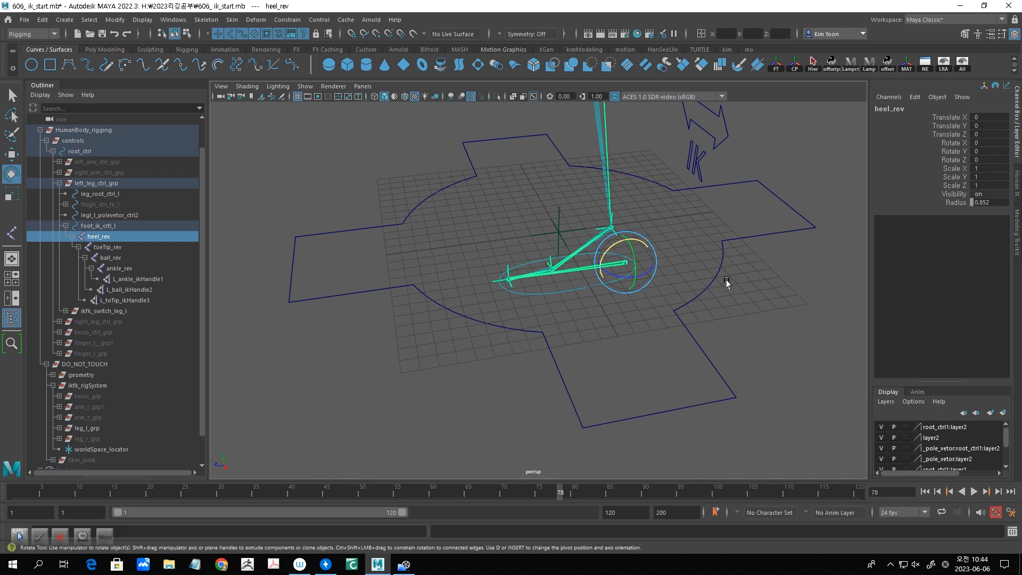
Test the heel pivot by rotating heel_rev about X, and undo the rotation.
left_click(113, 247)
left_click(112, 258)
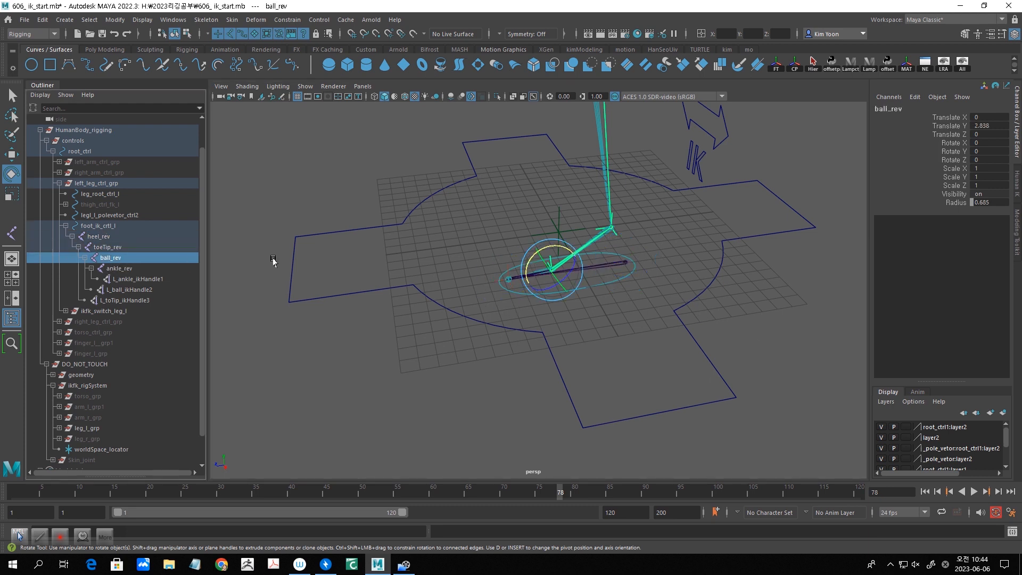
left_click(623, 261)
left_click_drag(643, 242, 667, 229)
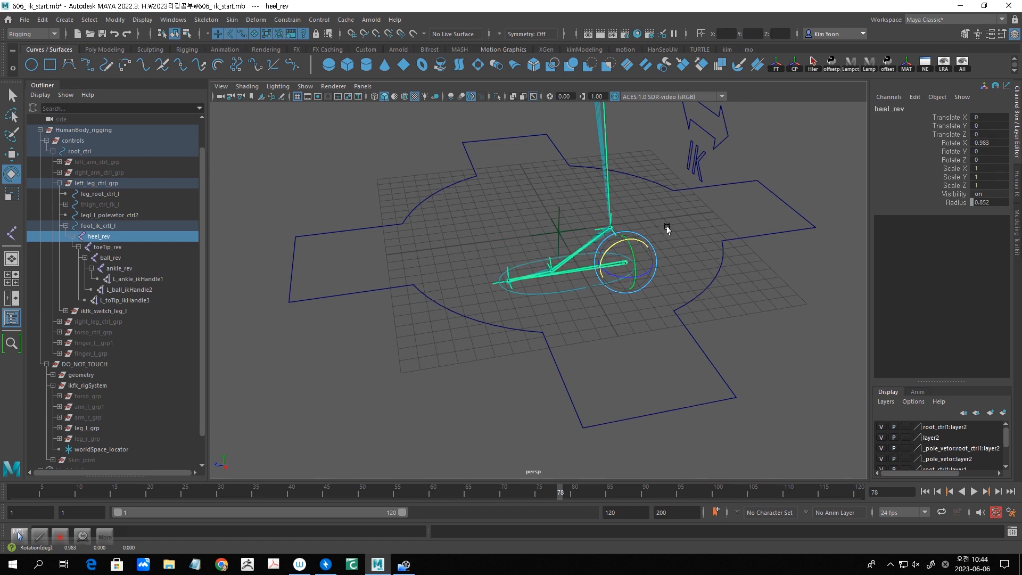
key("ctrl+z")
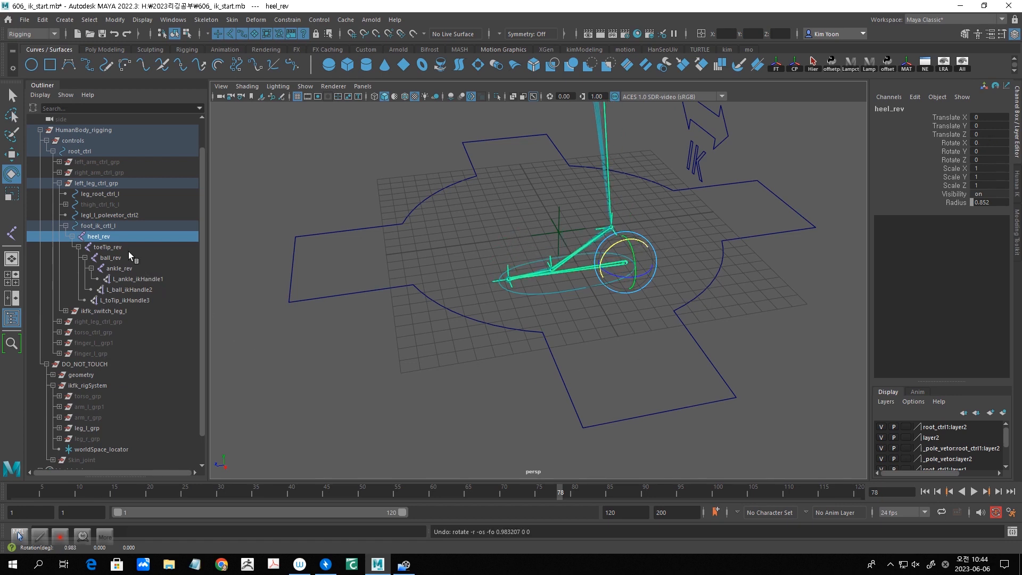
Test the toe tip and ball pivots by rotating toeTip_rev and ball_rev, undoing each rotation.
left_click(127, 249)
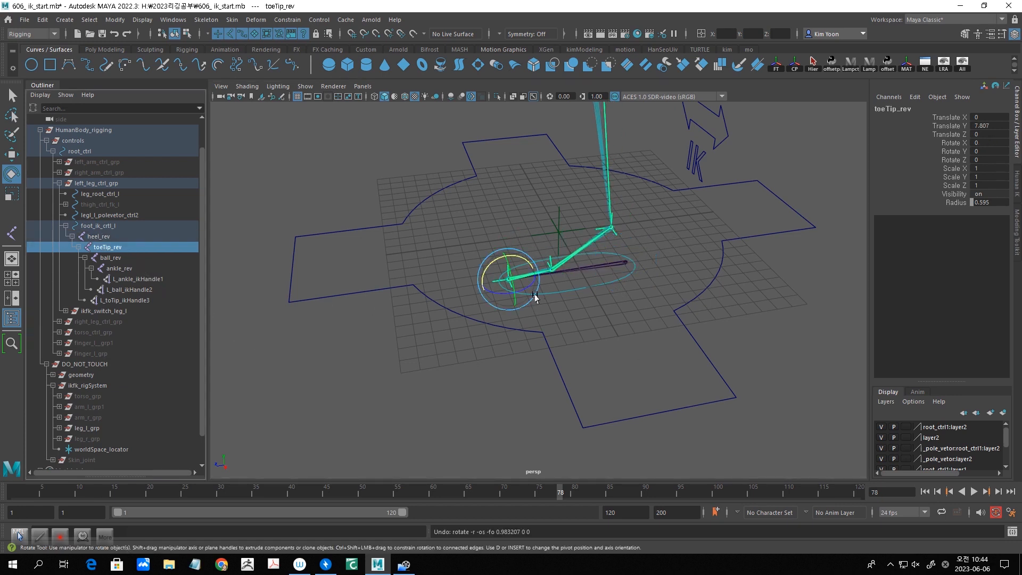
left_click_drag(488, 265, 495, 279)
key("ctrl+z")
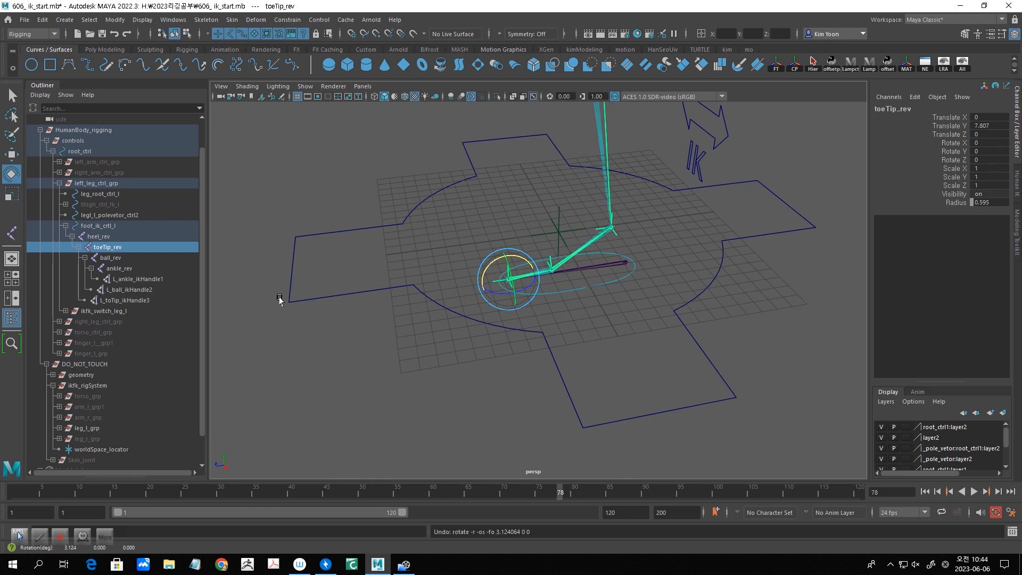
left_click(131, 259)
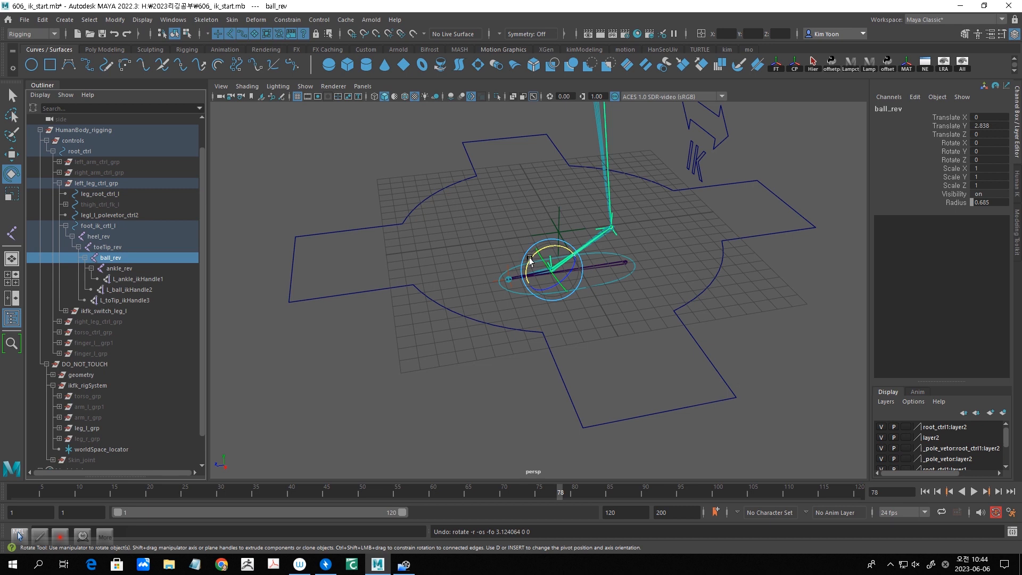
left_click_drag(530, 259, 546, 274)
key("ctrl+z")
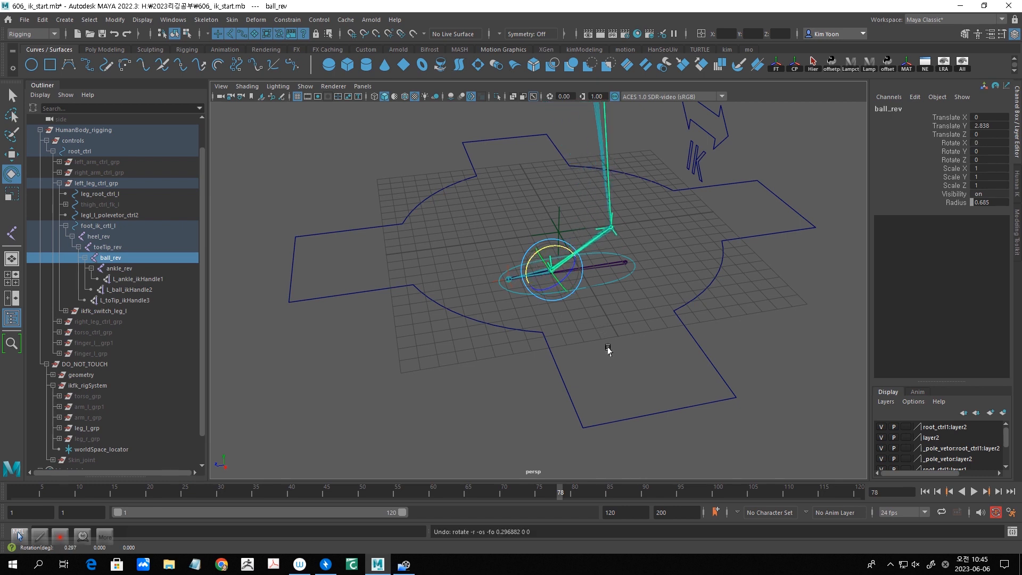
Test the toe bend by moving L_toTip_ikHandle3 upward, and undo the move.
left_click(612, 355)
left_click_drag(626, 374, 628, 373, "alt")
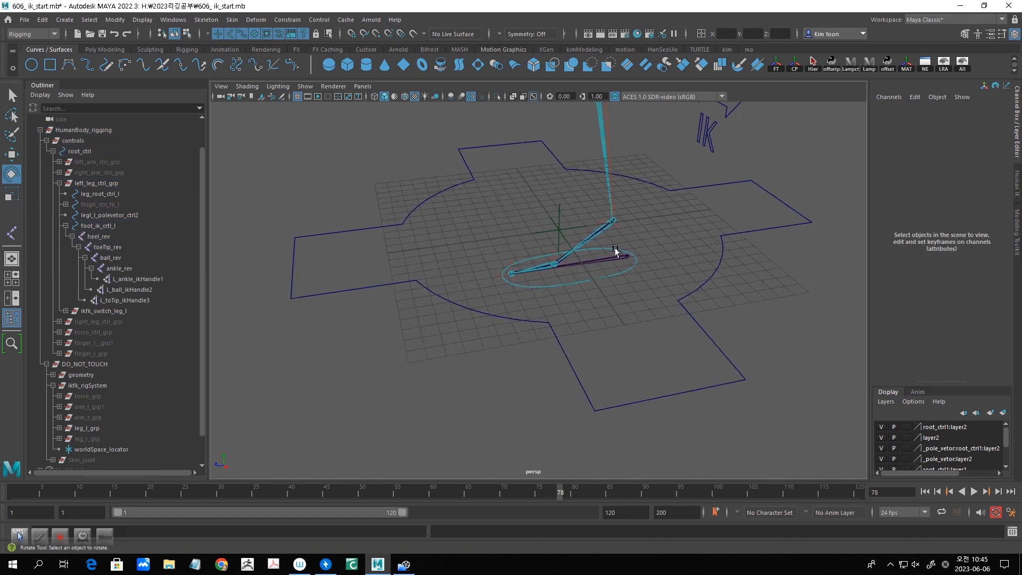
left_click(512, 271)
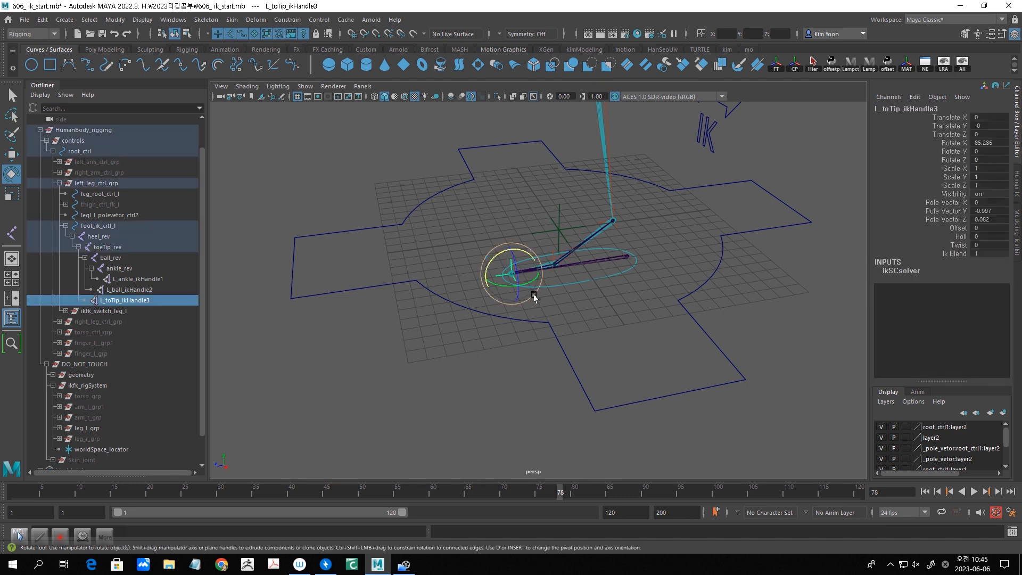
key("w")
left_click_drag(508, 240, 514, 217)
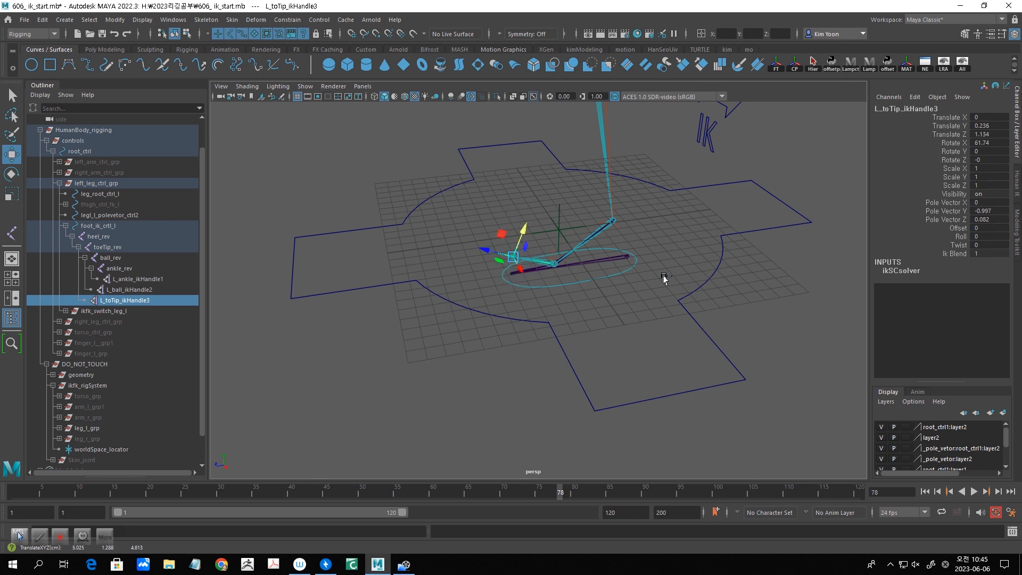
key("ctrl+z")
key("ctrl+z")
key("ctrl+z")
left_click(662, 343)
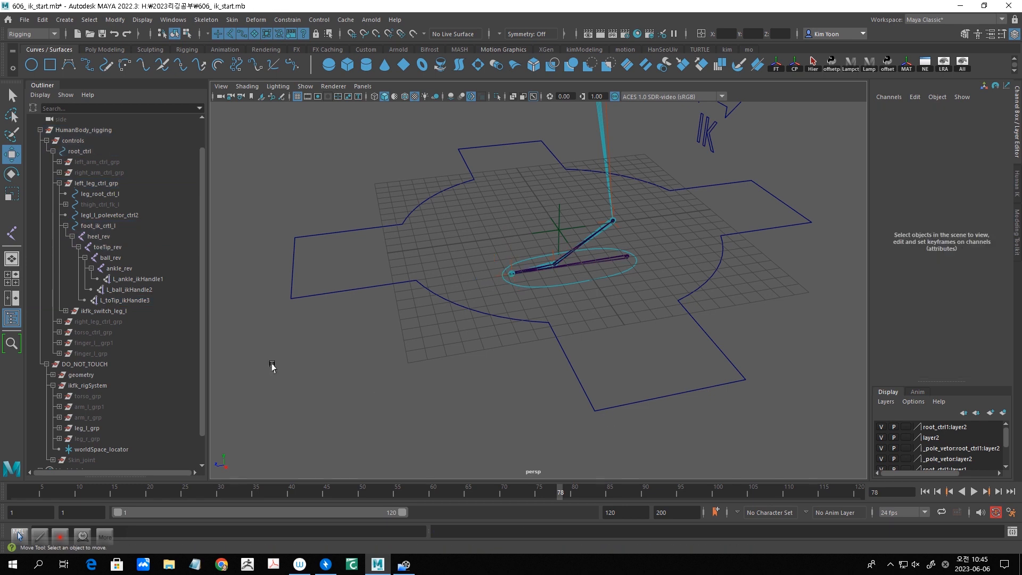
Group L_toTip_ikHandle3 on its own and snap the group's pivot to the ball joint.
left_click(130, 301)
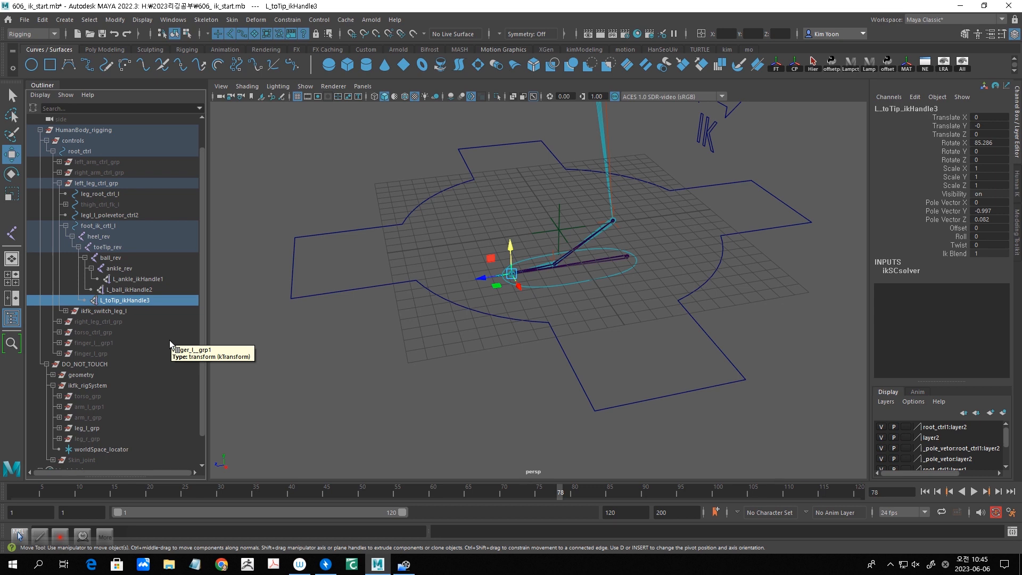
key("ctrl+g")
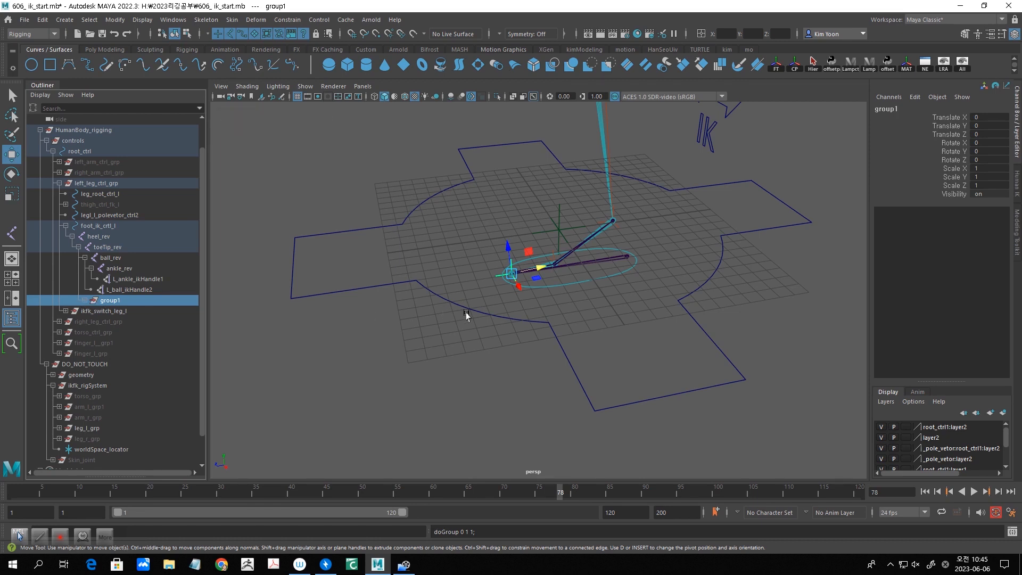
key("Insert")
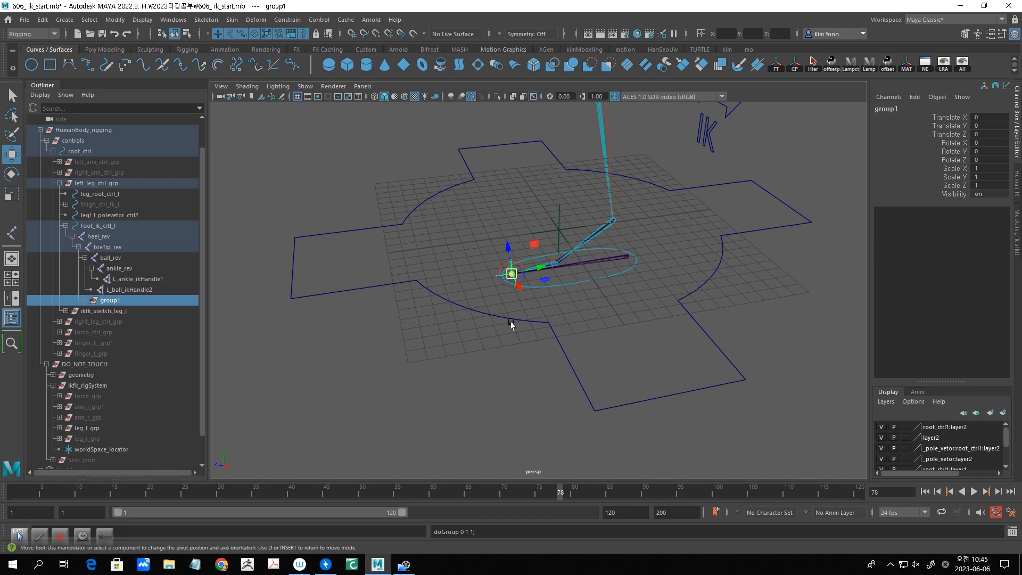
left_click(377, 34)
left_click_drag(537, 271, 556, 265)
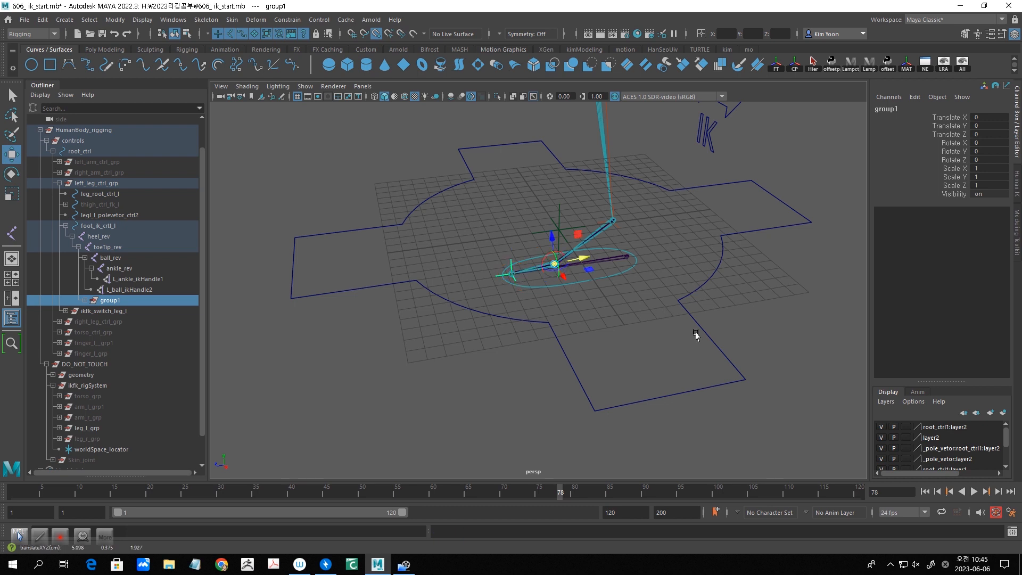
Test the toe bend by rotating the toe IK handle's group about X around the ball pivot, and undo the rotation.
key("Insert")
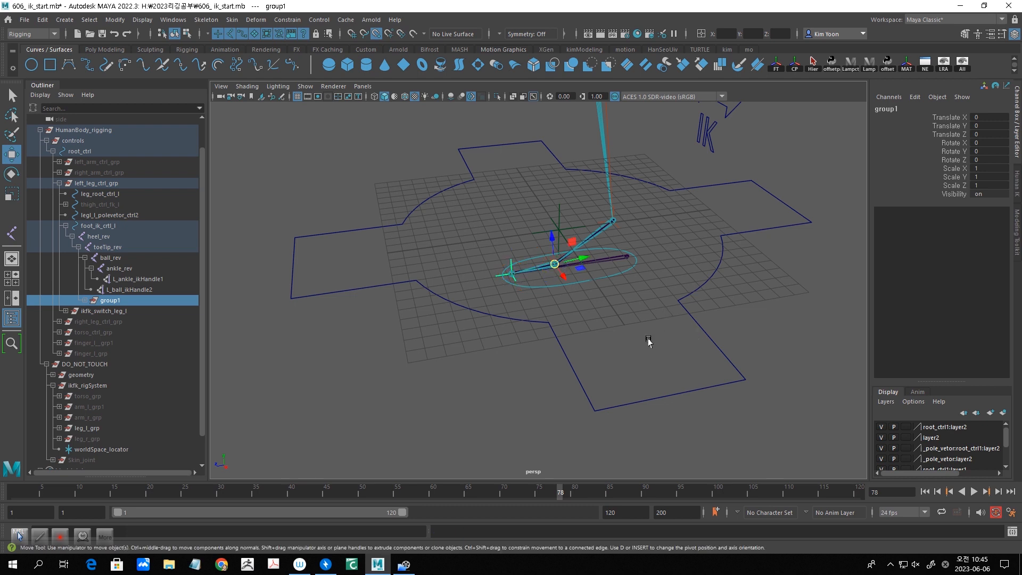
left_click(379, 36)
key("e")
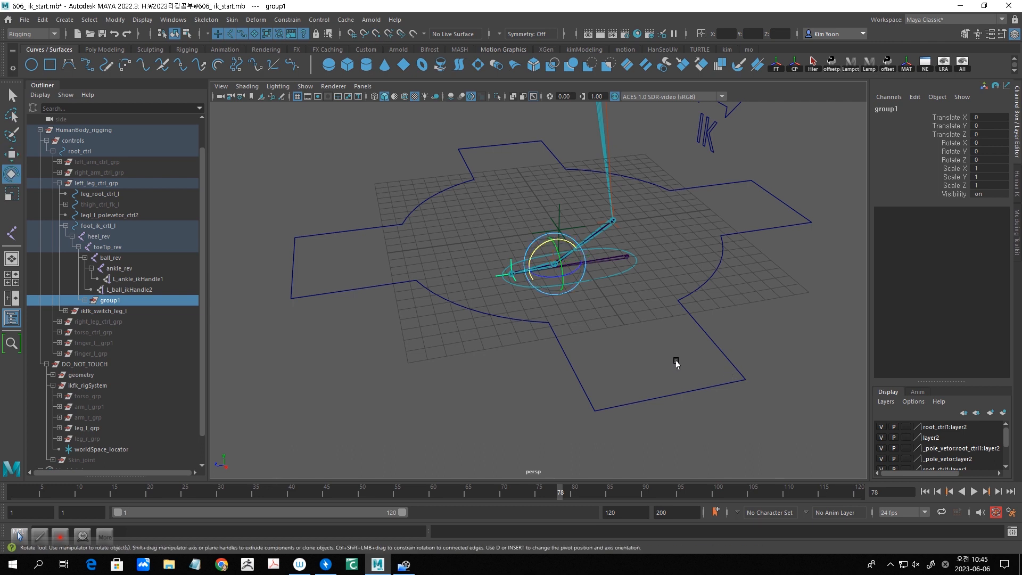
left_click_drag(566, 242, 589, 239)
key("ctrl+z")
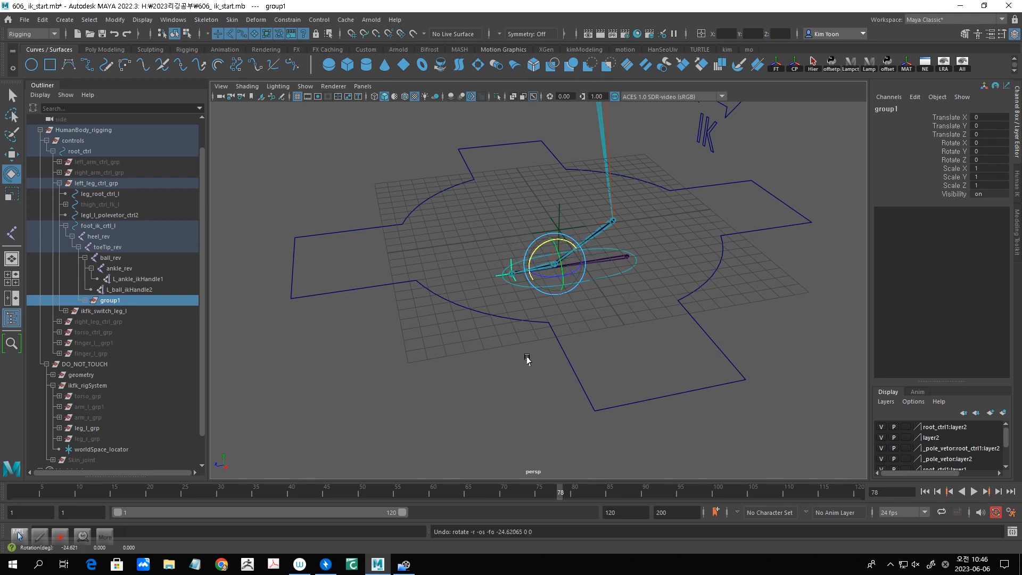
Rename the group containing L_toTip_ikHandle3 to teoTap_grp and clear the selection.
left_click(85, 301)
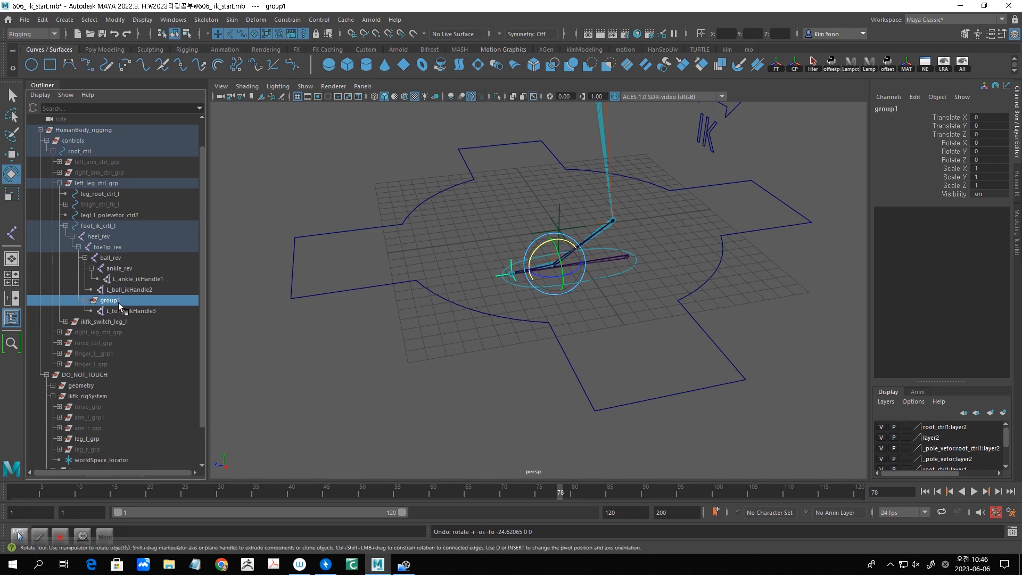
double_click(128, 302)
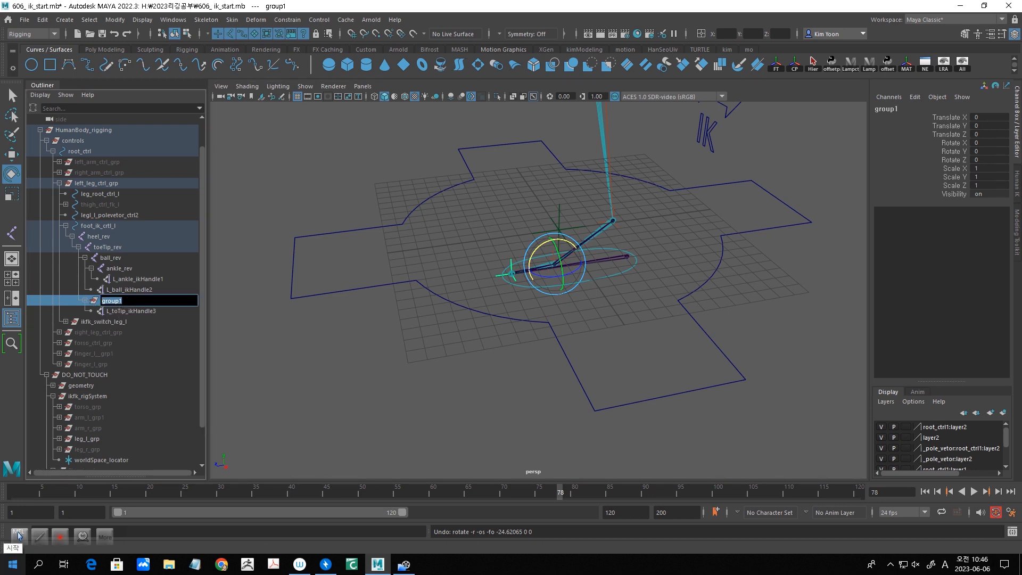
type("teoTap_")
key("Return")
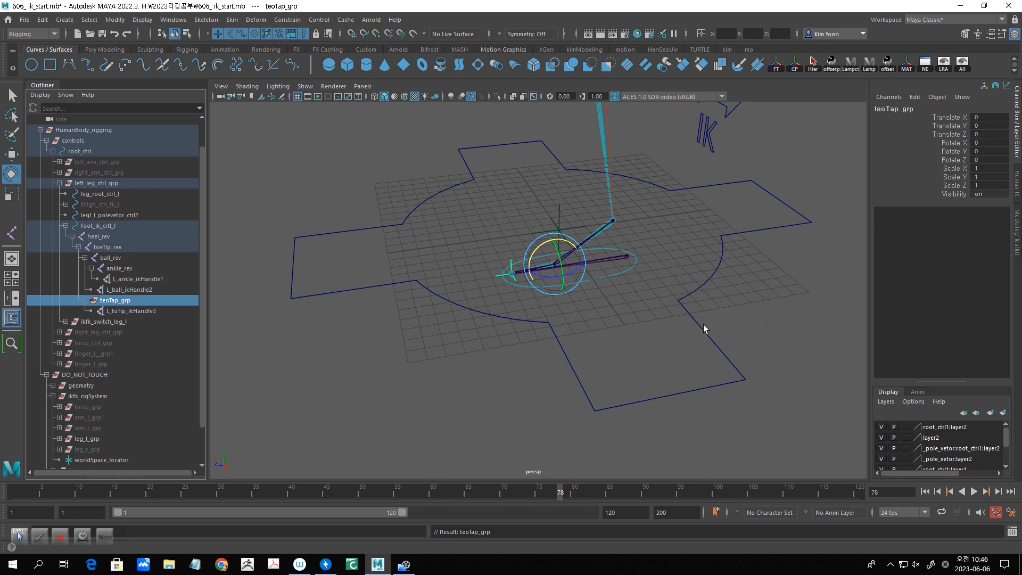
left_click_drag(686, 323, 708, 330, "alt")
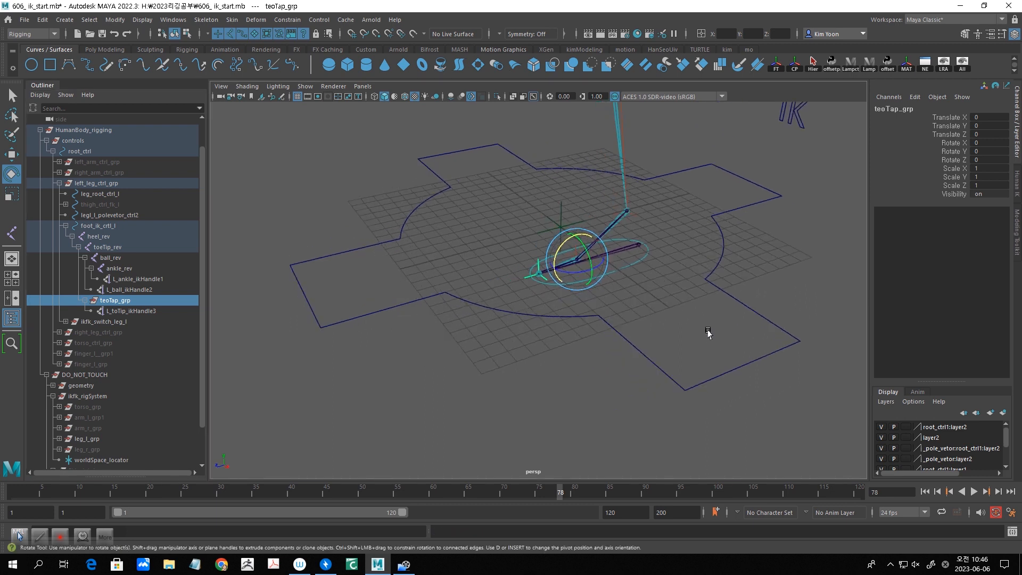
left_click(705, 336)
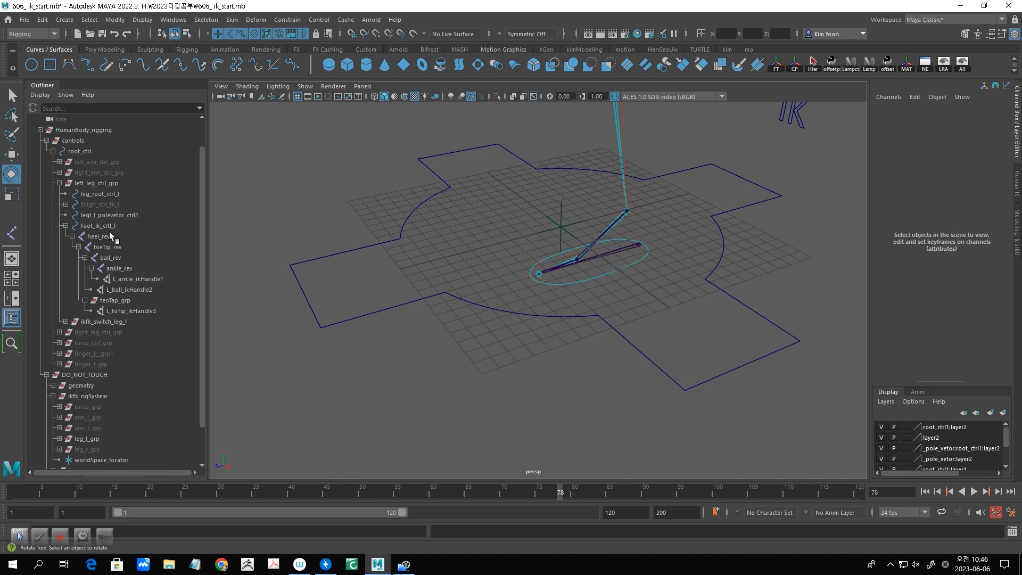
Test heel_rev by rotating it about Y in both directions, undo the rotation and clear the selection.
left_click(637, 246)
left_click_drag(675, 319, 685, 325, "alt")
left_click_drag(661, 236, 661, 246)
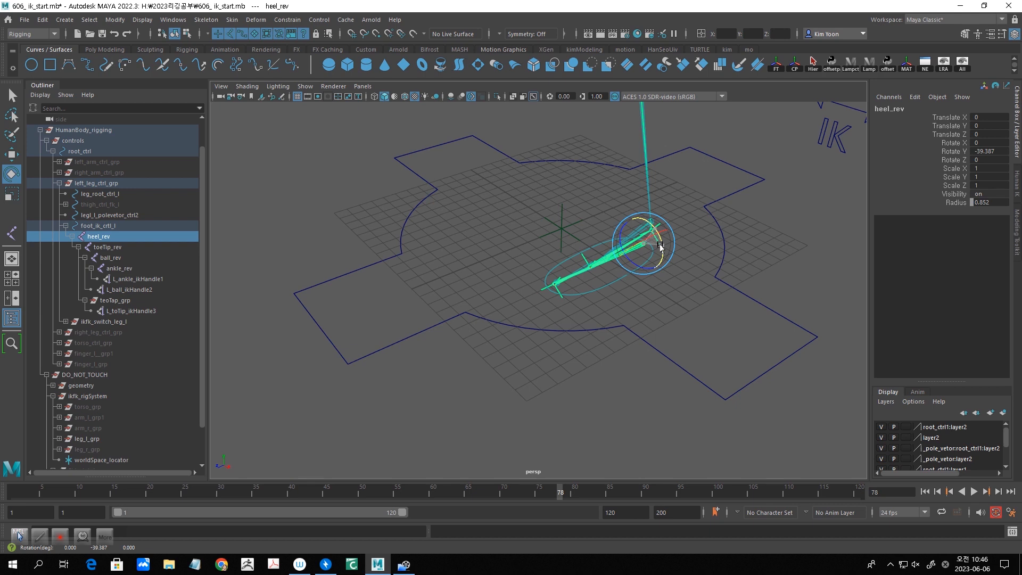
left_click_drag(660, 246, 648, 212)
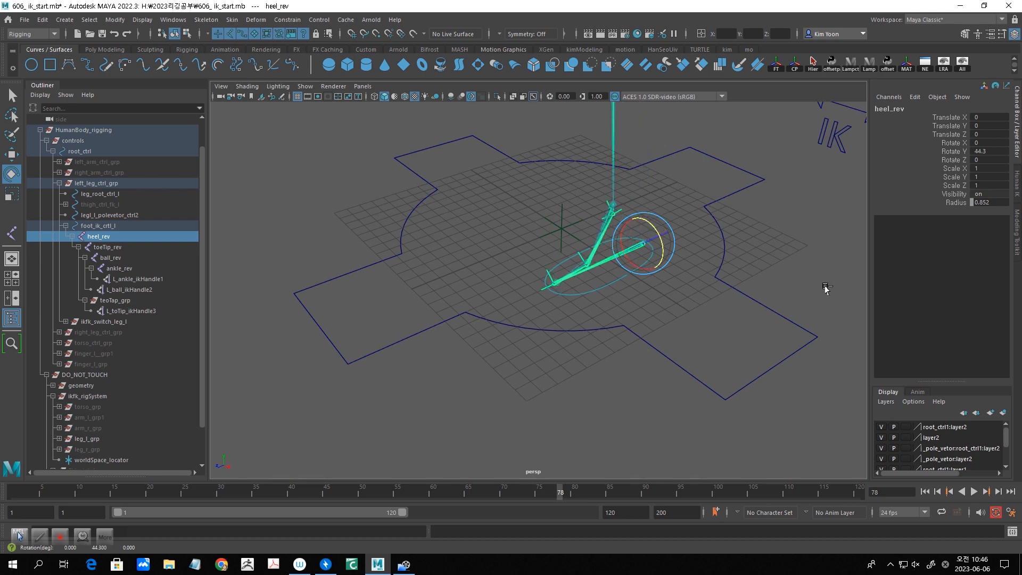
key("ctrl+z")
left_click(598, 440)
left_click_drag(598, 440, 580, 427, "alt")
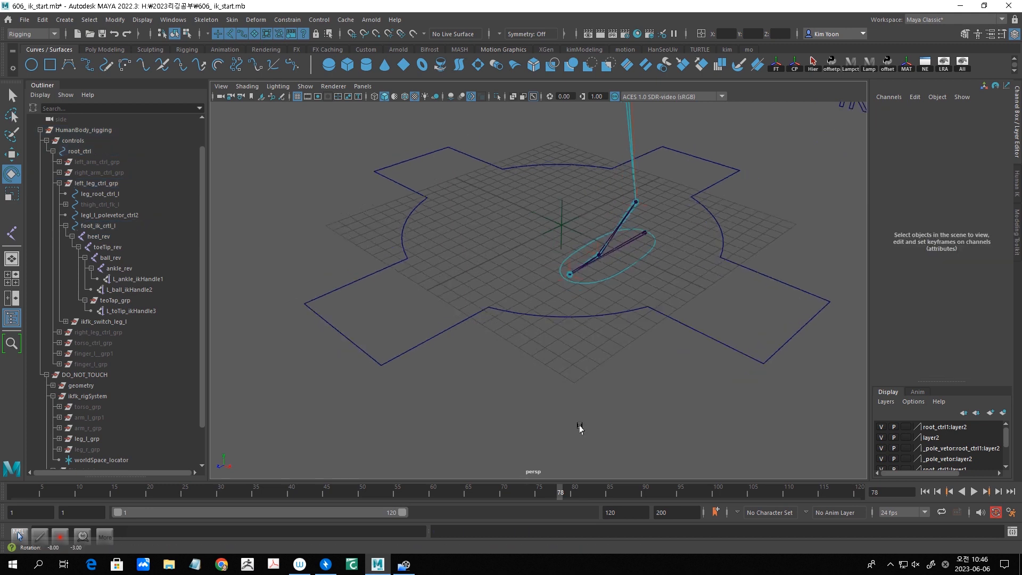
Group heel_rev twice under foot_ik_crtl_l to create two nested parent groups, and expand their hierarchy.
left_click(106, 239)
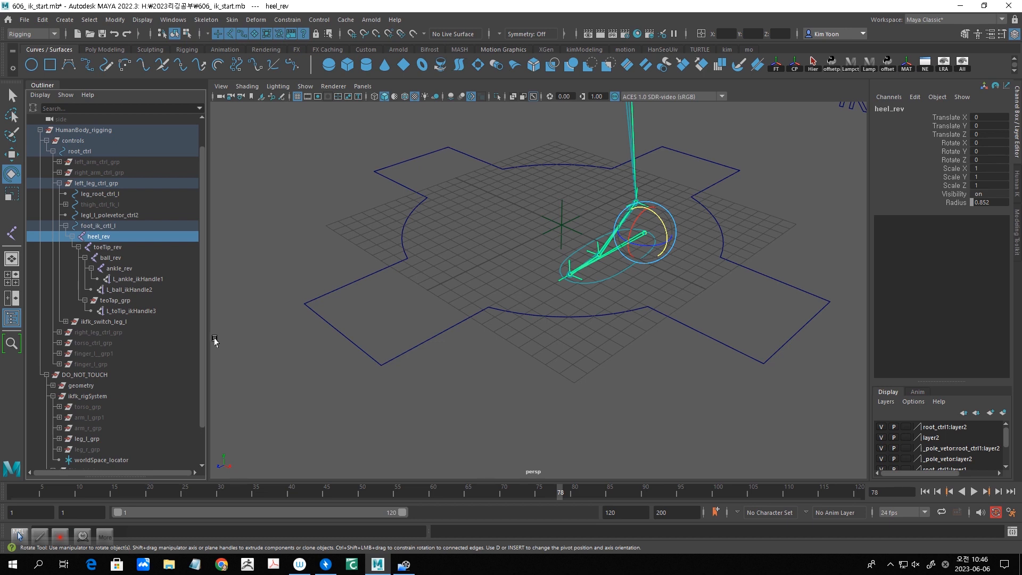
key("ctrl+g")
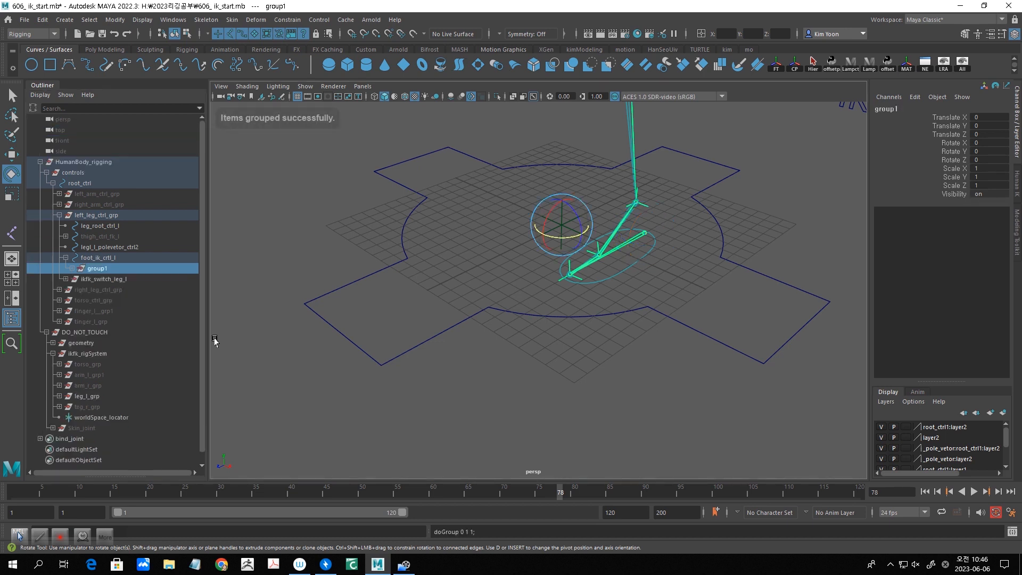
key("ctrl+g")
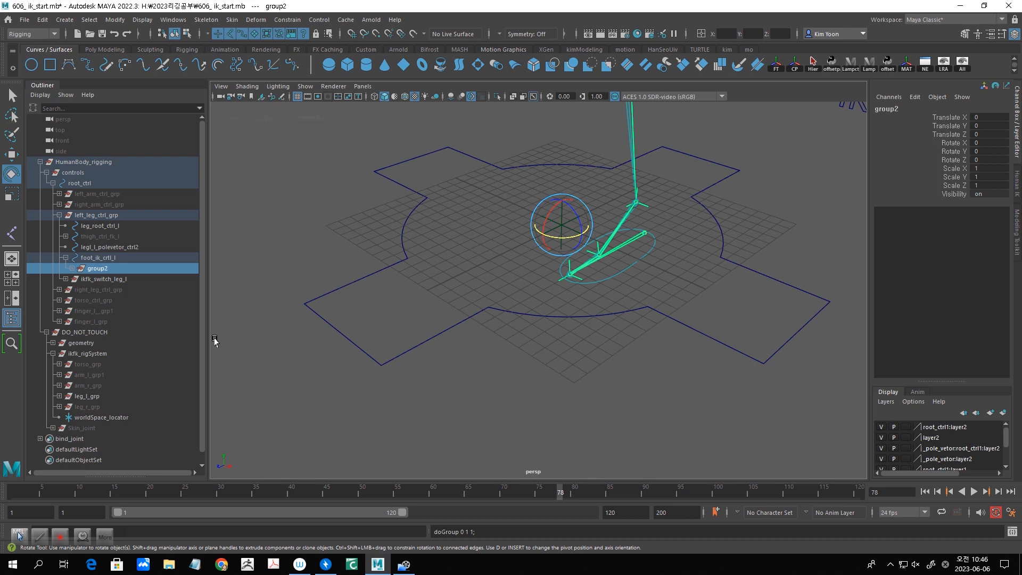
left_click(69, 269)
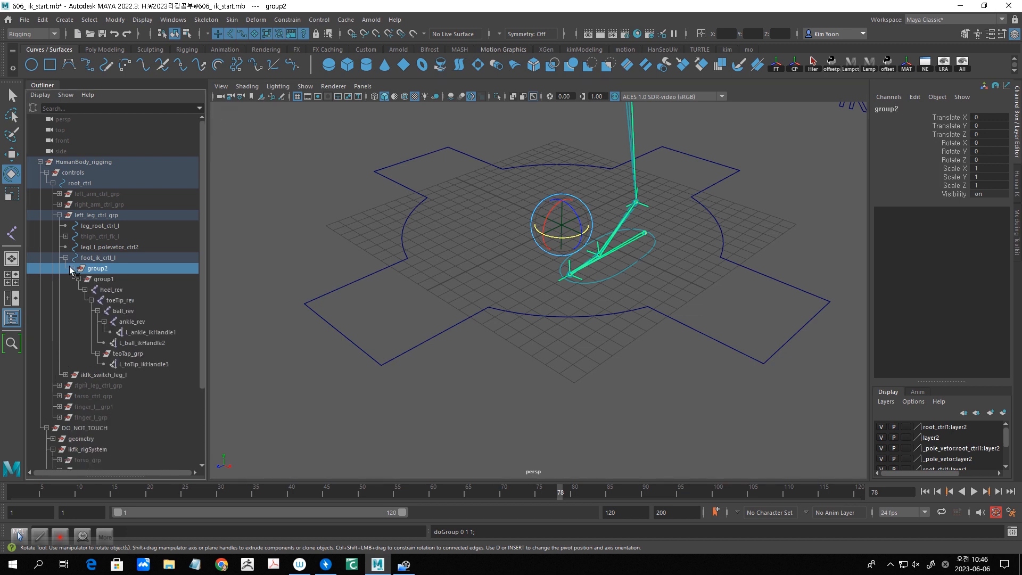
left_click_drag(327, 370, 237, 377, "alt")
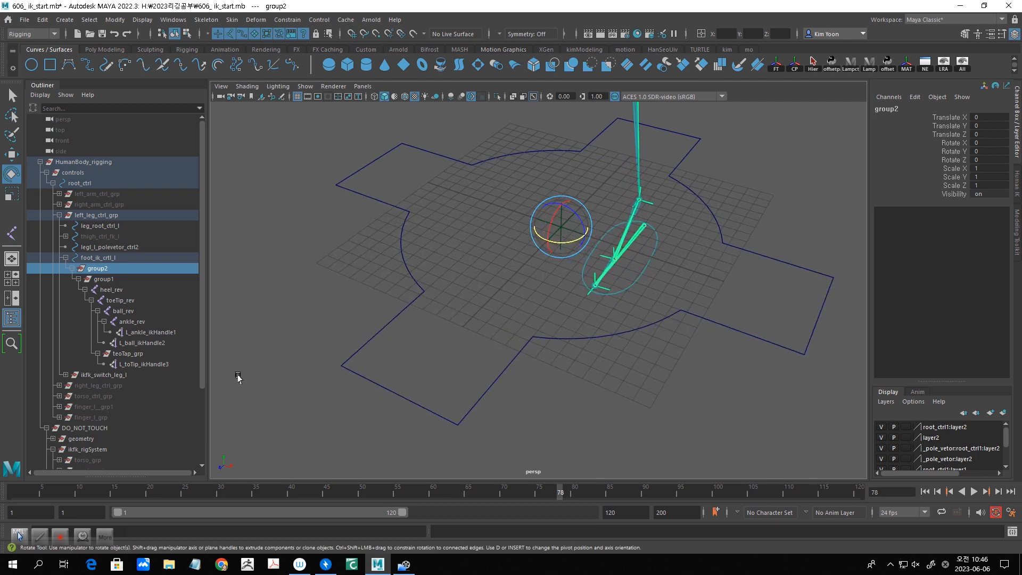
Rename the group directly above heel_rev to bank_outer.
left_click(121, 290)
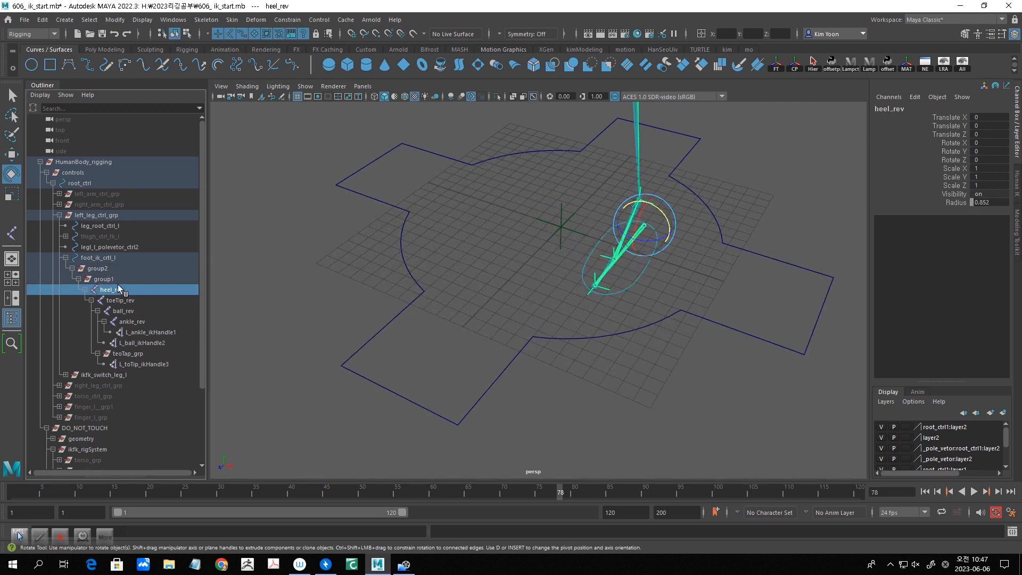
left_click(117, 280)
double_click(118, 280)
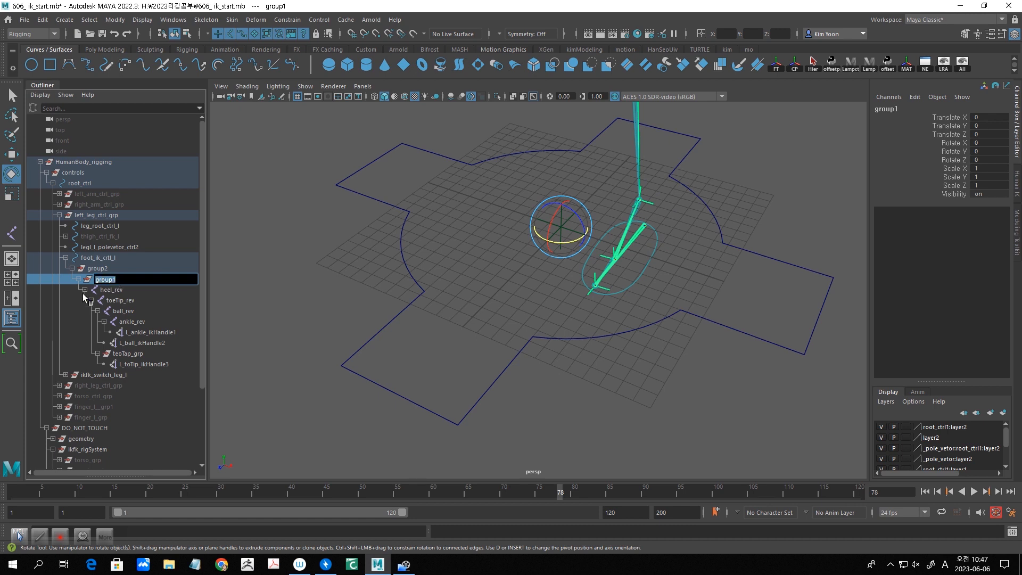
type("bank_")
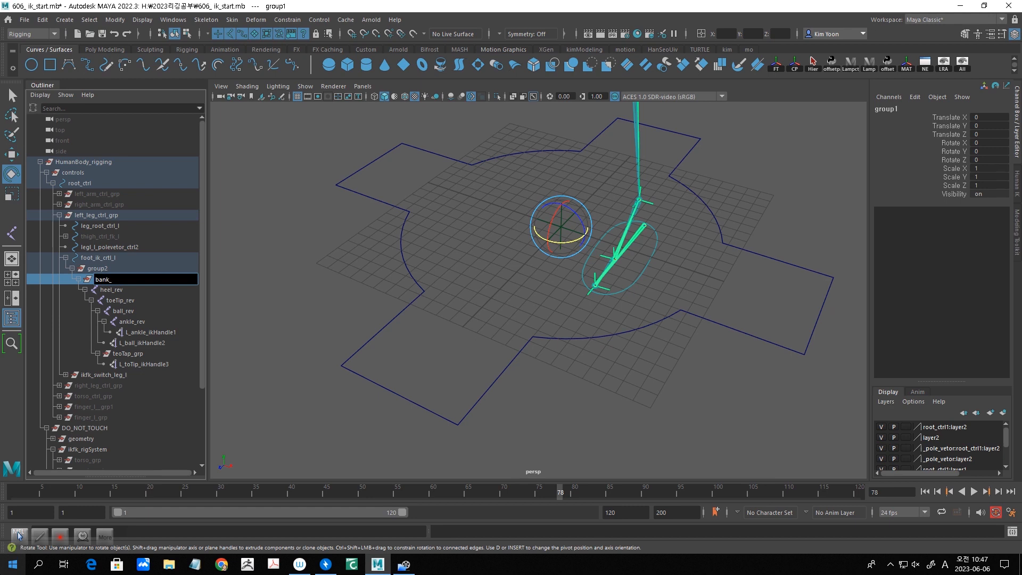
type("outer")
key("Return")
Rename the group above bank_outer to bank_inner and clear the selection.
double_click(112, 268)
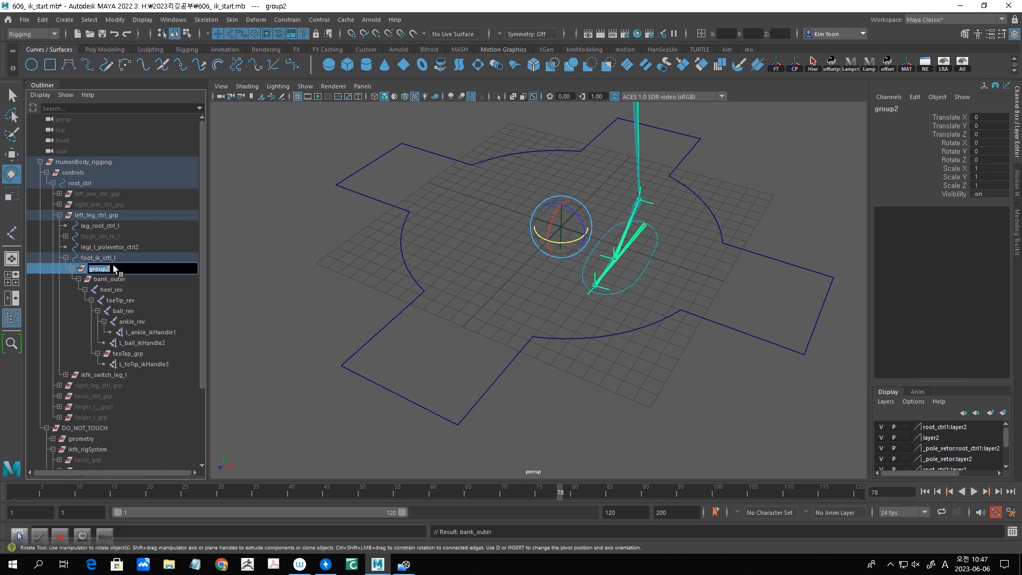
type("ban")
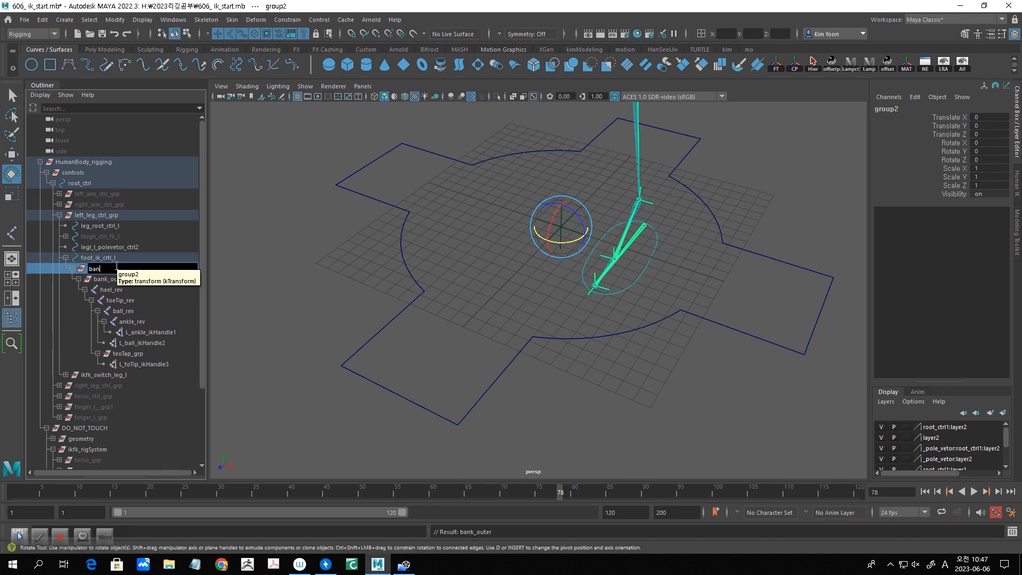
type("k_inner")
key("Return")
left_click(241, 306)
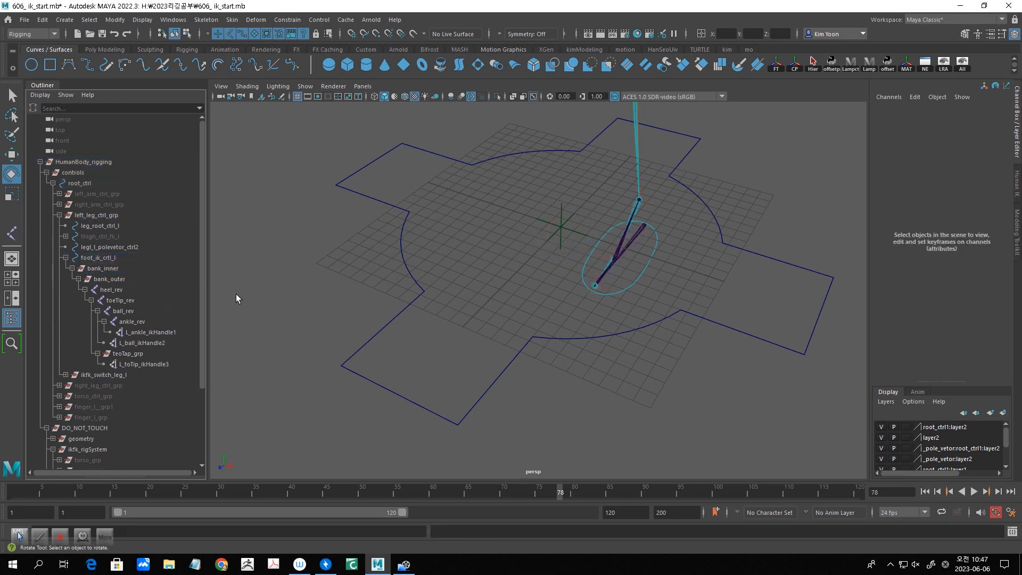
Move bank_outer's pivot about 6.9 cm along X to the outer side of the left foot.
left_click(124, 279)
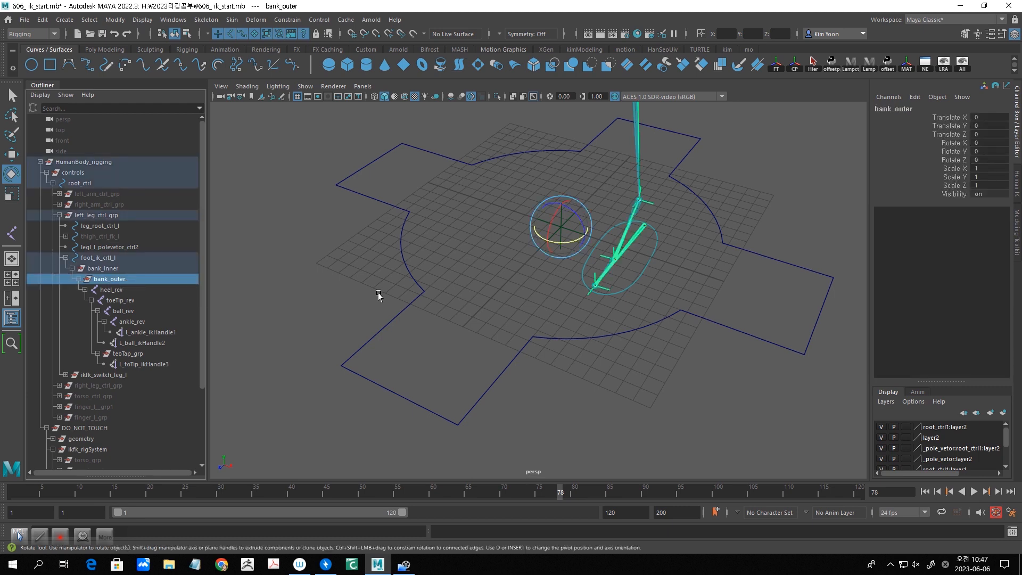
key("d")
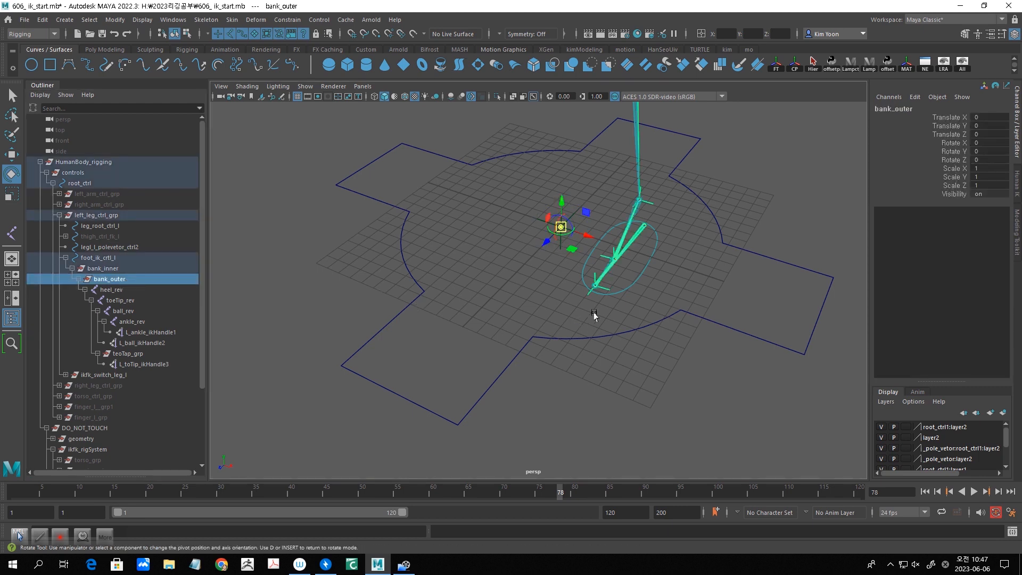
left_click_drag(588, 239, 683, 275)
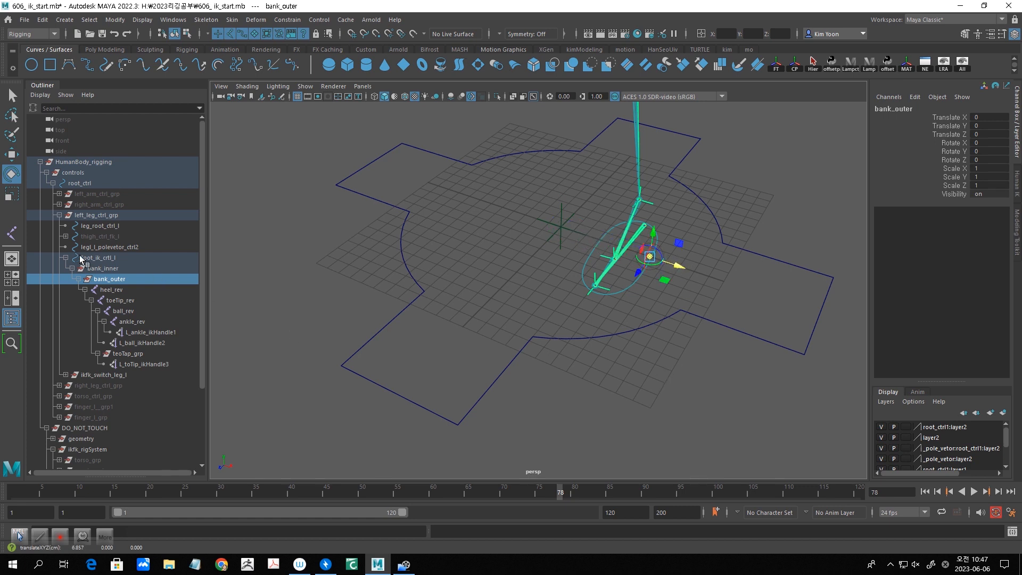
Move bank_inner's pivot along X to the inner edge of the left foot, showing the body mesh as a position reference.
left_click(127, 269)
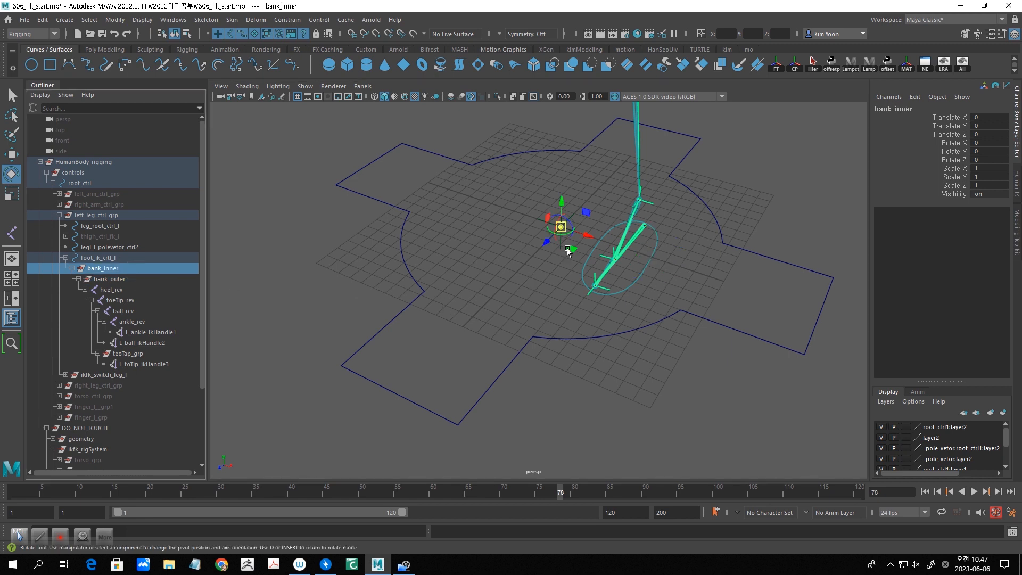
left_click_drag(582, 234, 624, 249)
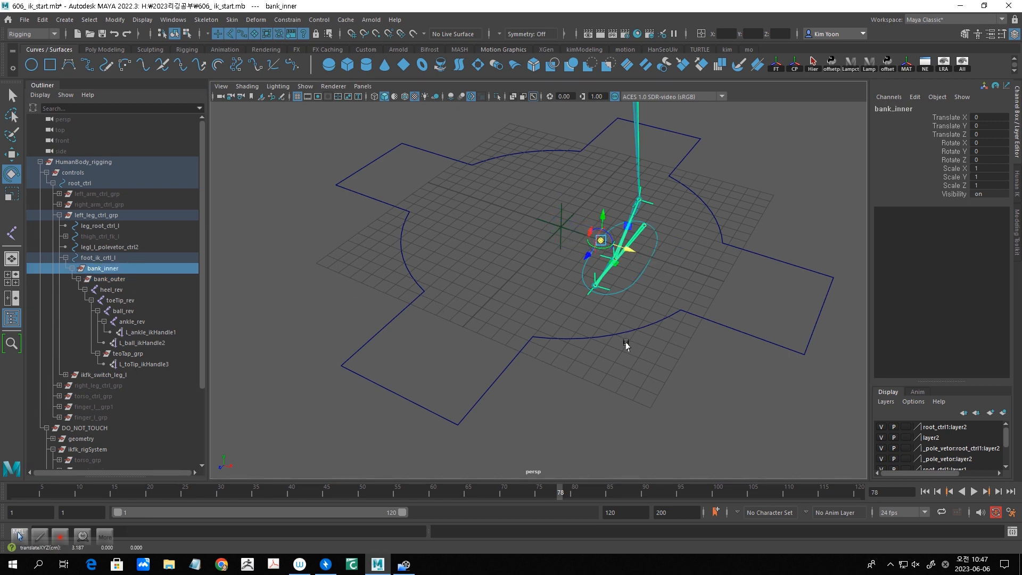
key("alt+1")
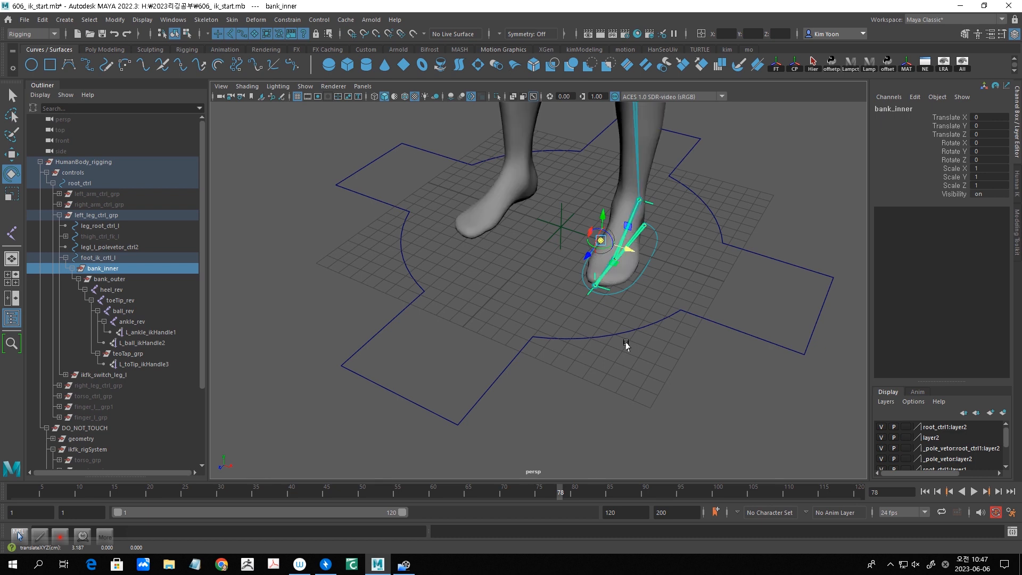
left_click_drag(626, 345, 689, 363, "alt")
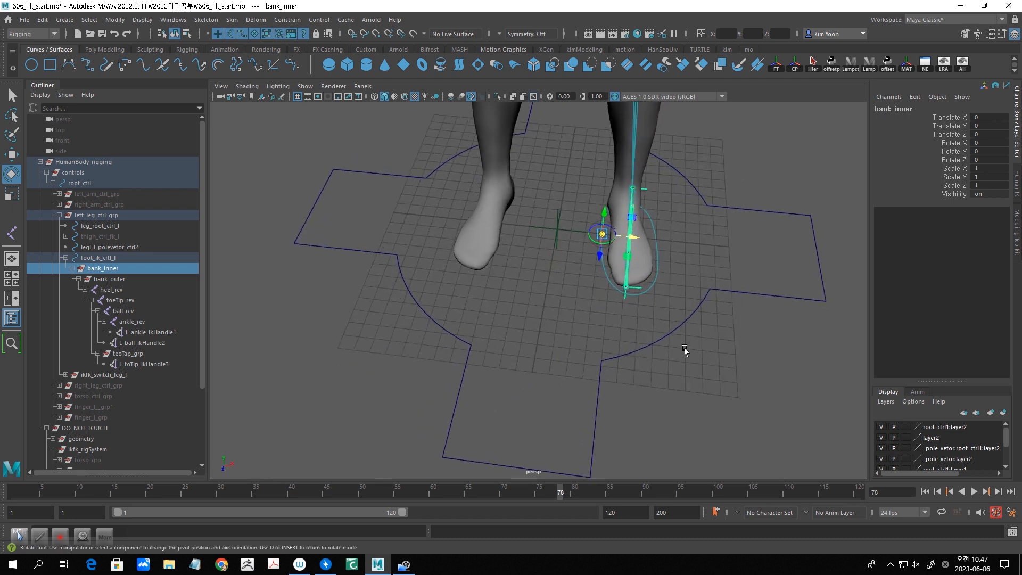
left_click_drag(642, 238, 645, 238)
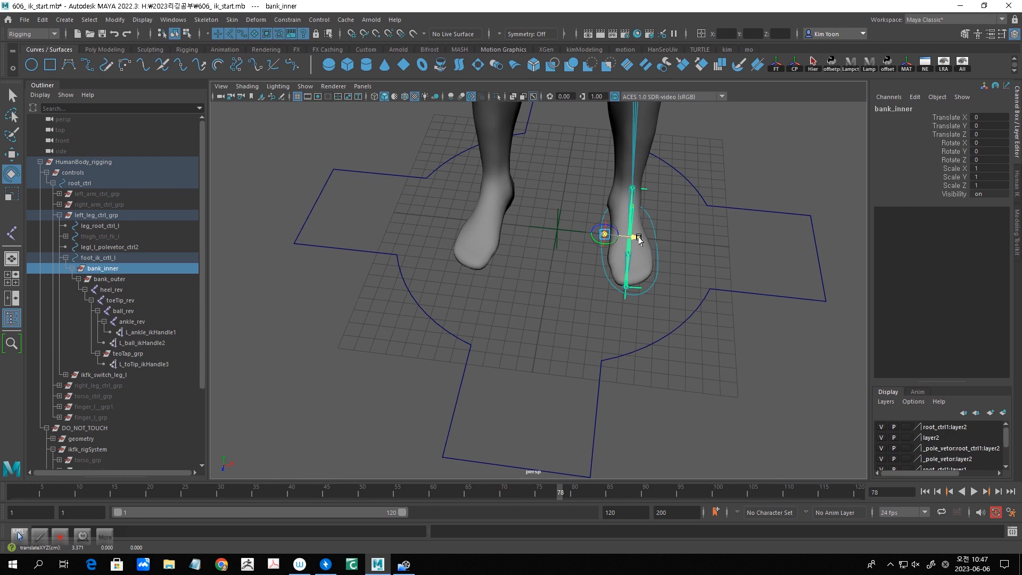
left_click_drag(677, 313, 714, 321, "alt")
left_click_drag(621, 213, 626, 211)
mouse_move(642, 318)
left_mouse_down("alt")
mouse_move(693, 323)
mouse_move(746, 303)
mouse_move(728, 335)
mouse_move(751, 288)
mouse_move(696, 314)
mouse_move(632, 319)
left_mouse_up("alt")
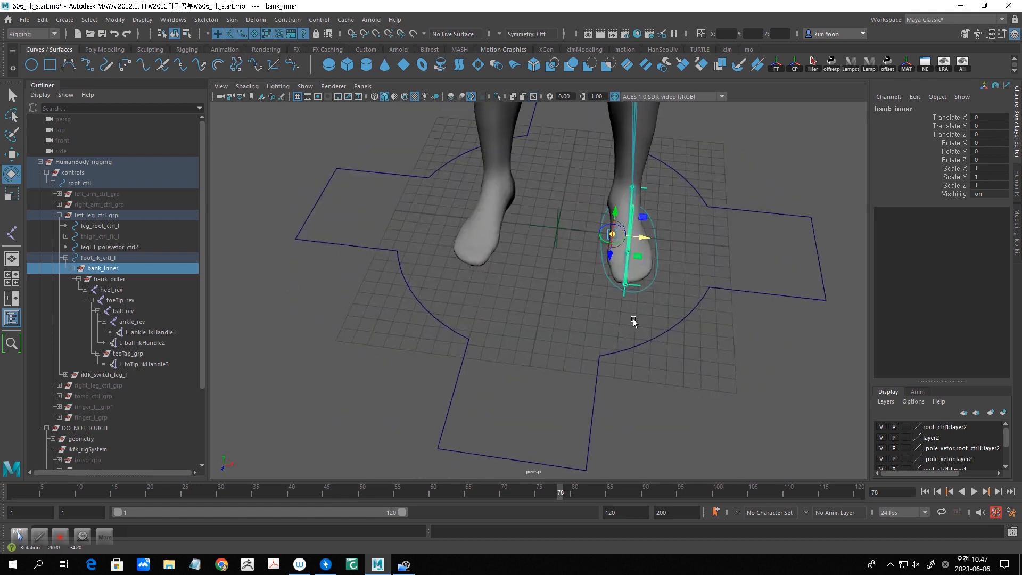
Refine bank_outer's pivot along X to about 6.5 cm, matching the outer edge of the left foot mesh.
left_click(114, 279)
left_click_drag(600, 358, 541, 370, "alt")
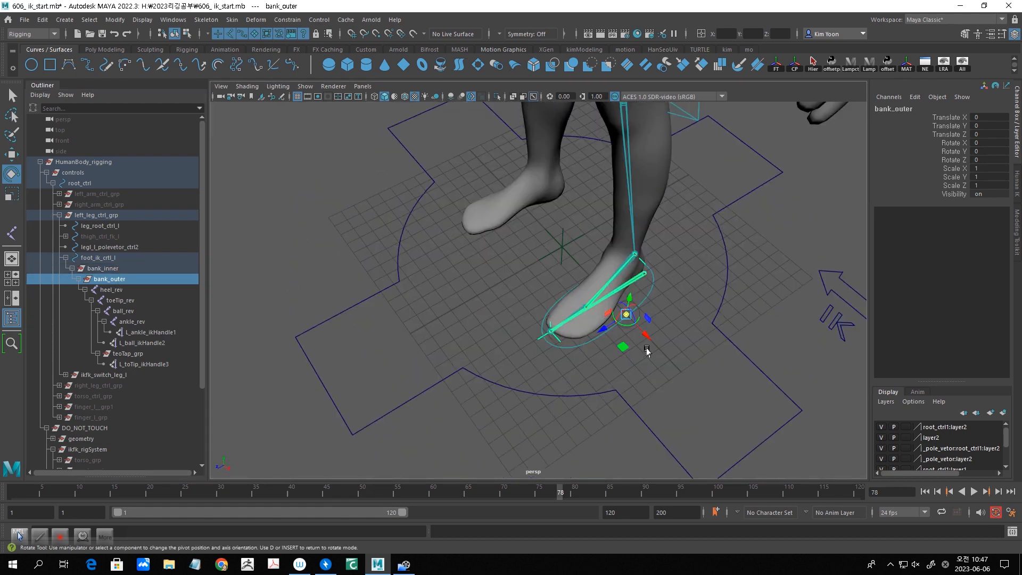
left_click_drag(645, 337, 644, 331)
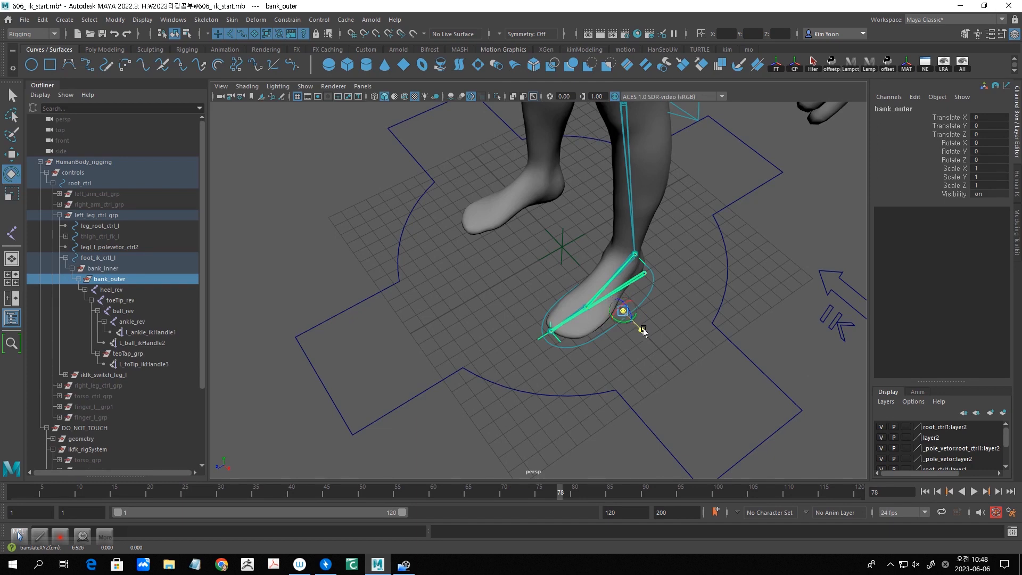
left_click_drag(609, 372, 714, 352, "alt")
left_click(126, 271)
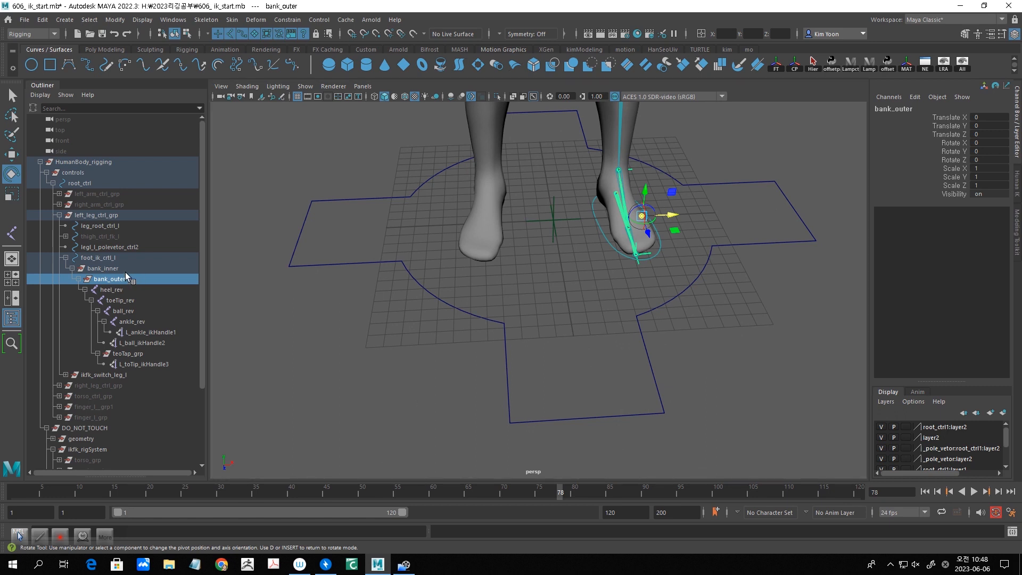
left_click(126, 277)
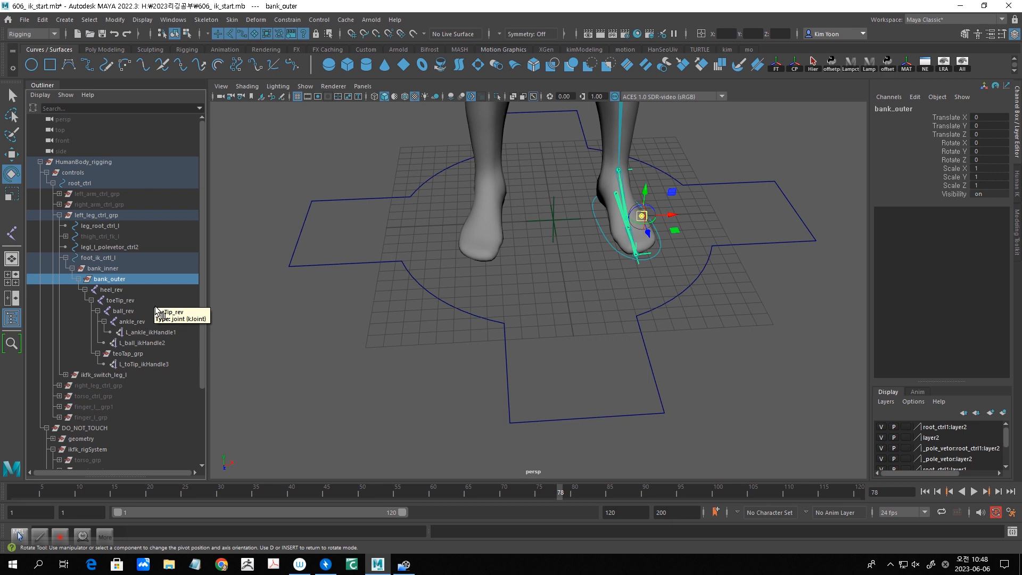
Check the pivot positions of bank_inner, bank_outer, heel_rev, toeTip_rev, ball_rev and ankle_rev on the left foot.
key("d")
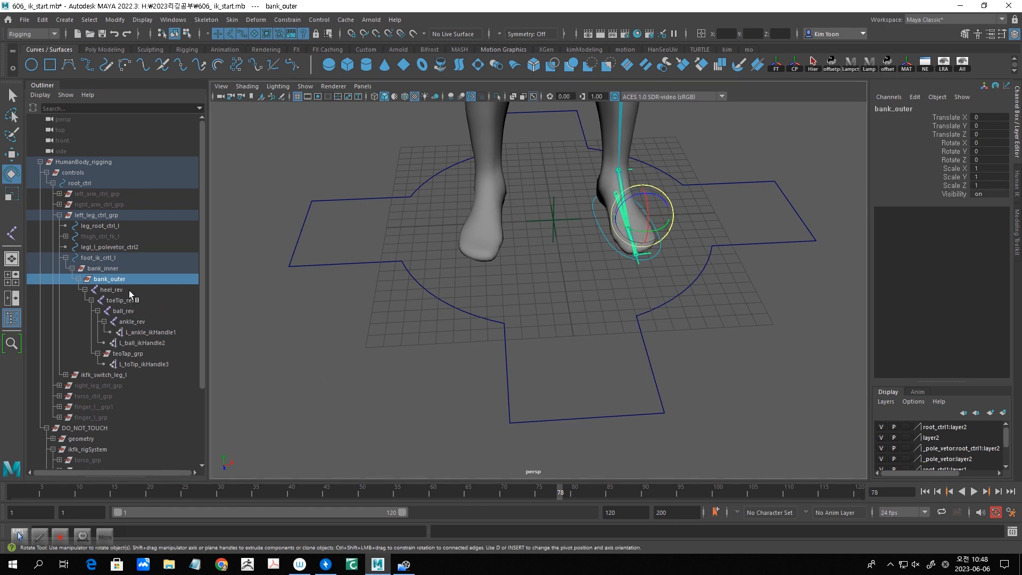
left_click(122, 271)
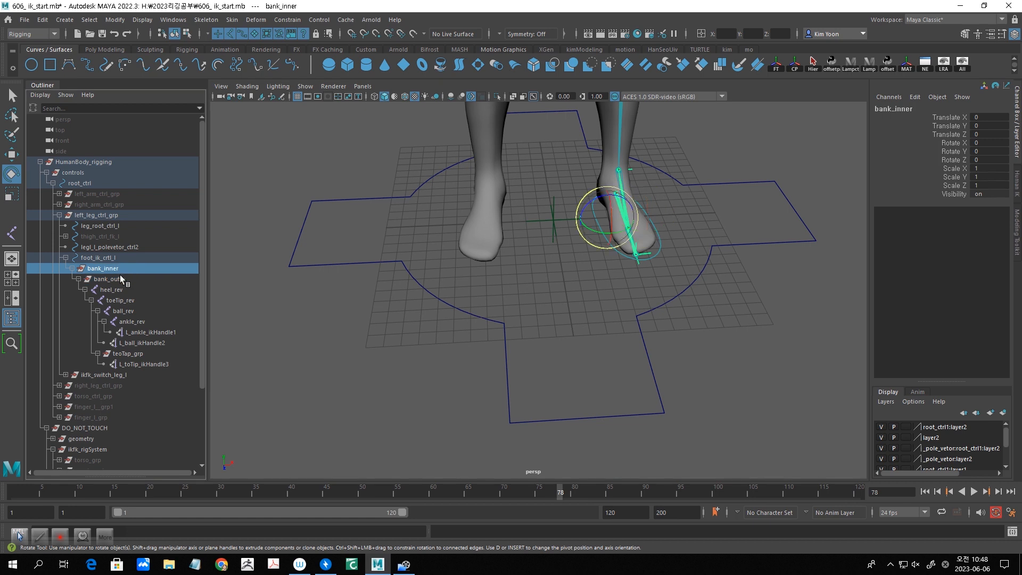
left_click(120, 278)
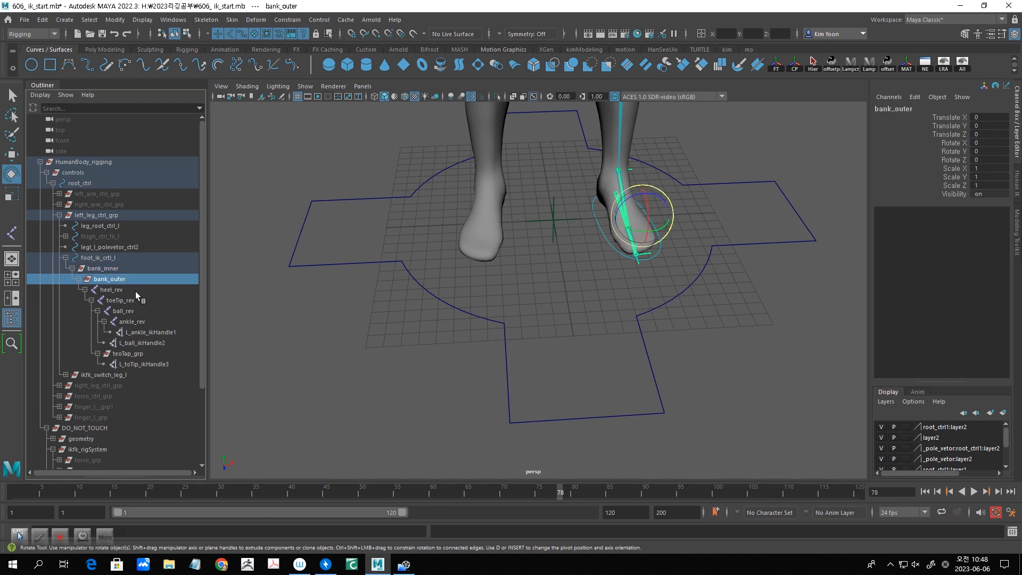
left_click(127, 288)
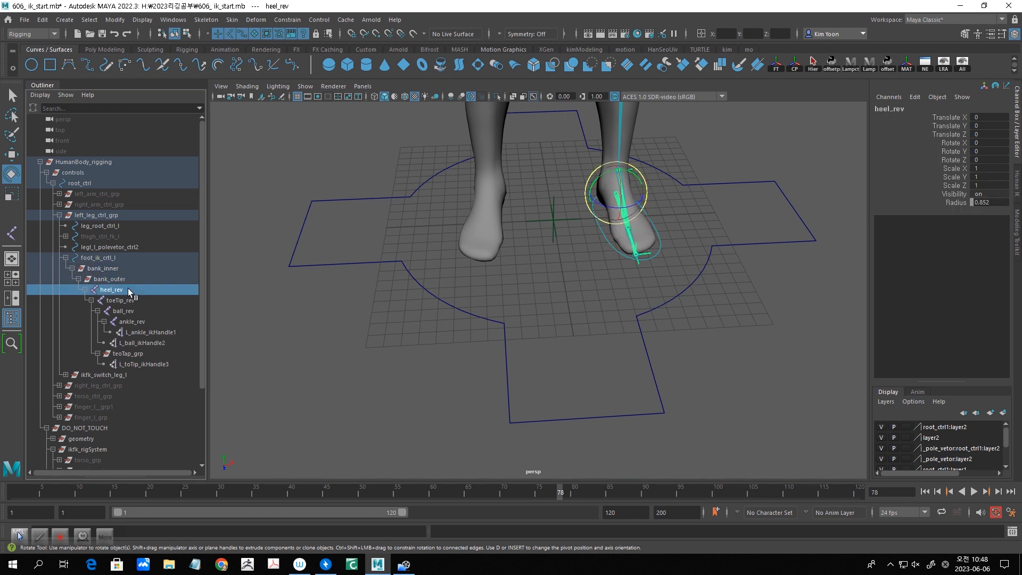
left_click(136, 299)
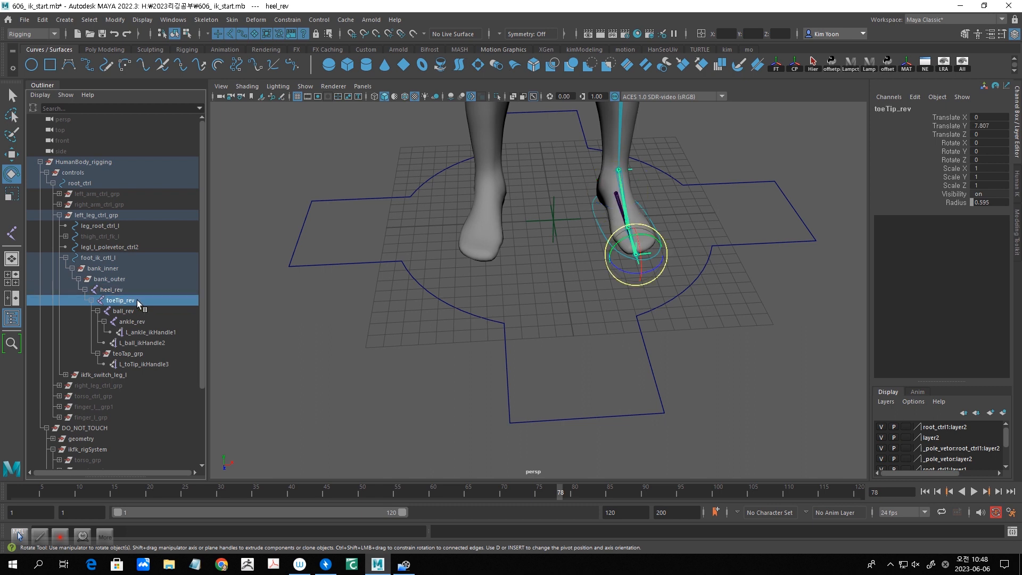
left_click(136, 311)
left_click(145, 321)
mouse_move(597, 353)
left_mouse_down("alt")
mouse_move(514, 357)
mouse_move(614, 315)
mouse_move(593, 353)
mouse_move(611, 351)
left_mouse_up("alt")
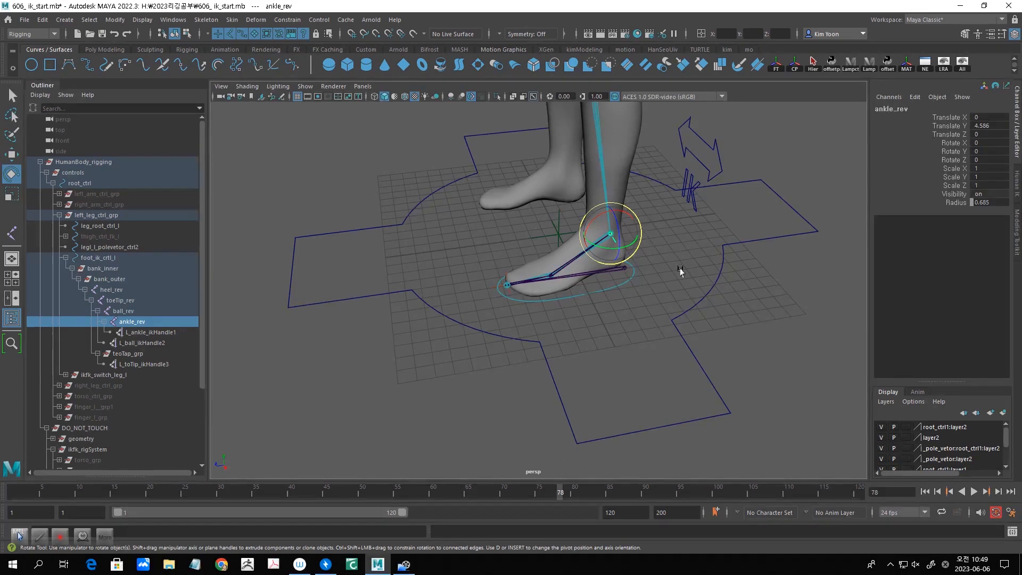
left_click_drag(634, 328, 596, 297, "alt")
Start a new attribute on foot_ik_crtl_l with long name con and a row of dashes as its overriding nice name.
left_click(586, 282)
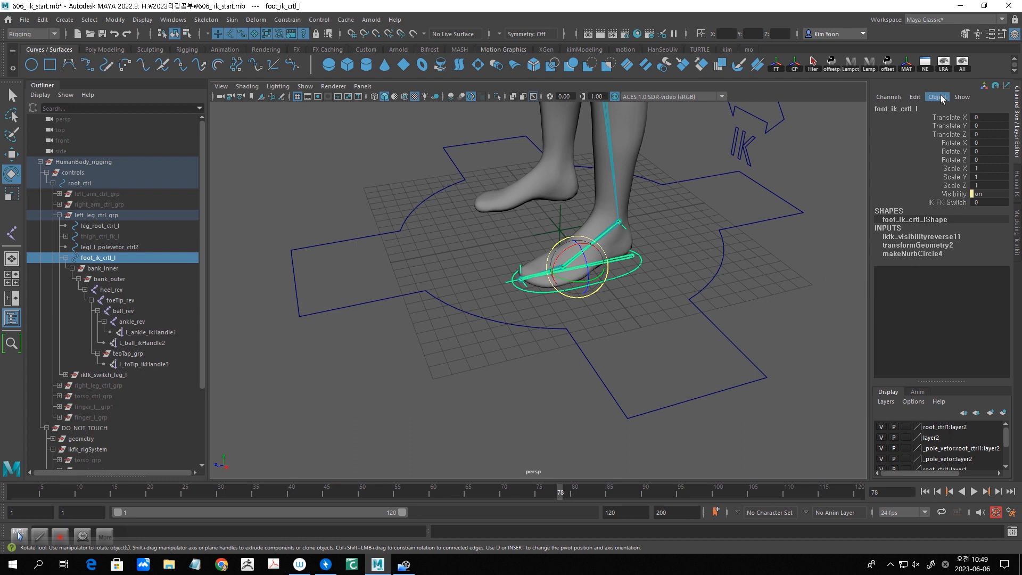
left_click(919, 98)
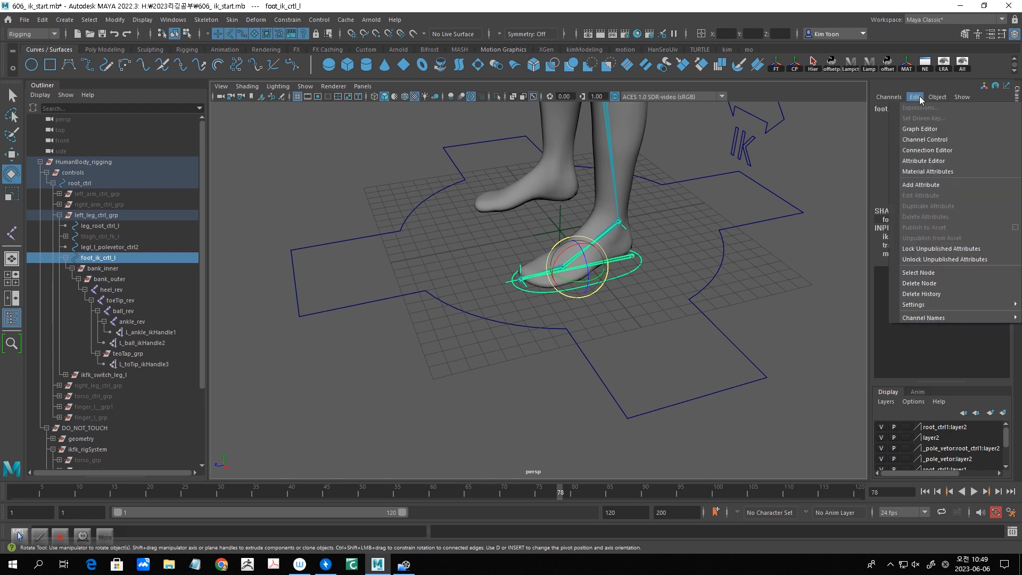
left_click(925, 184)
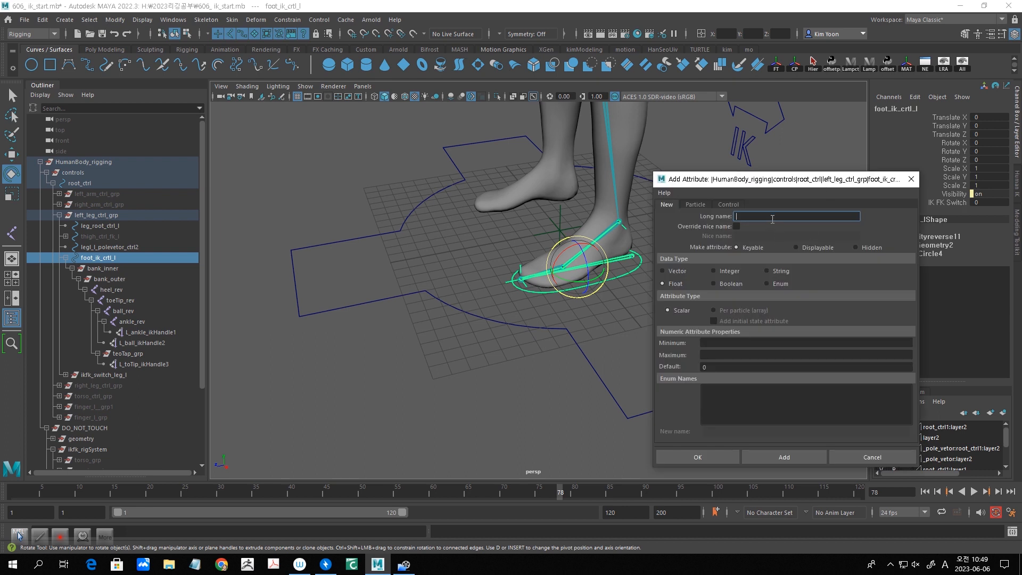
type("con")
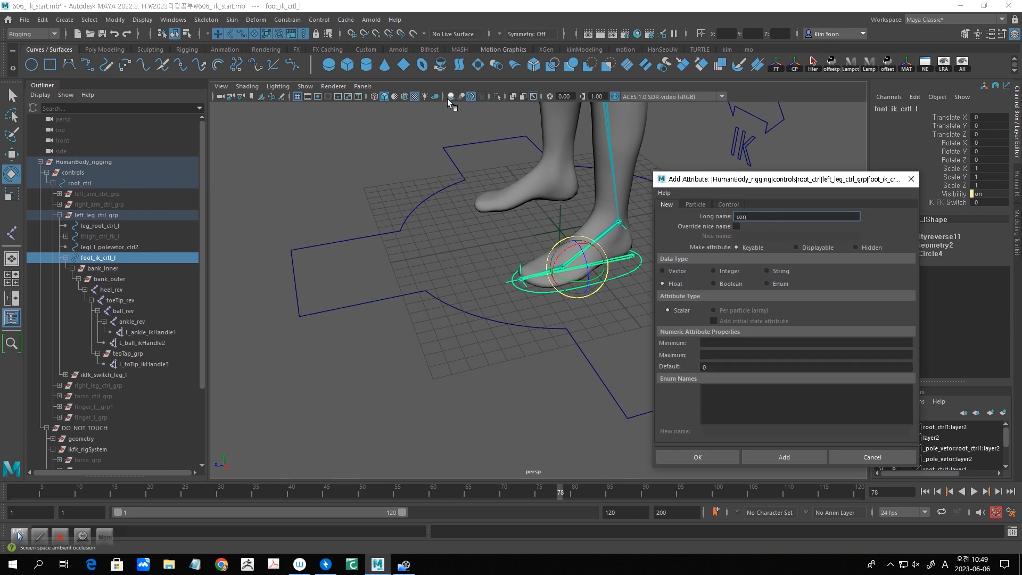
left_click(737, 227)
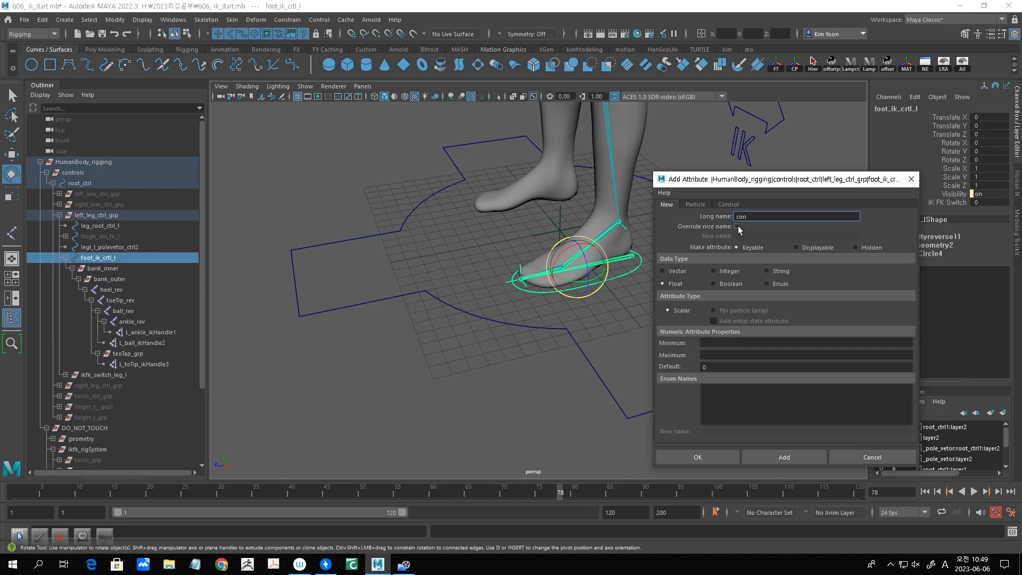
left_click_drag(749, 236, 730, 238)
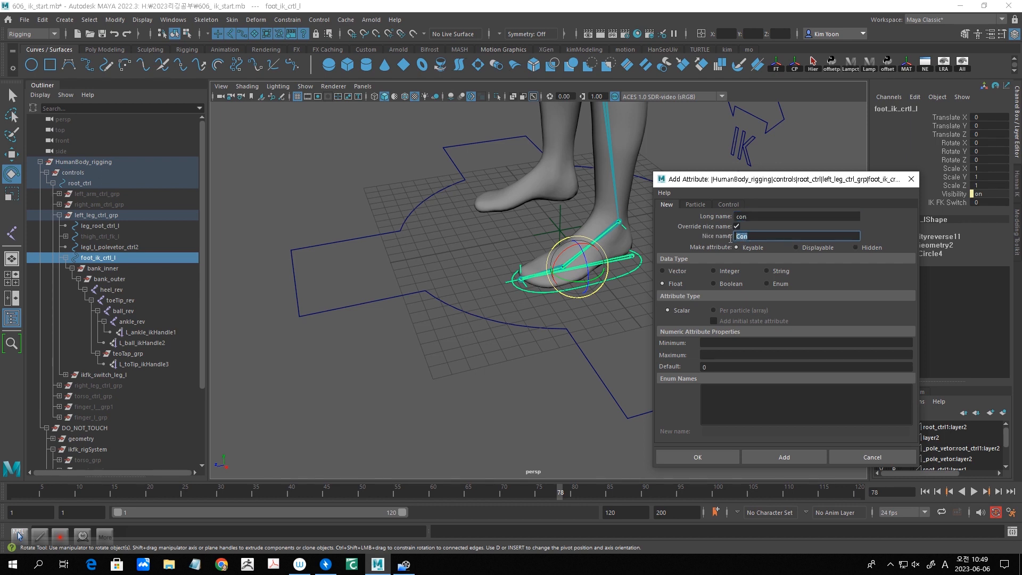
type("------------------")
Make the con attribute an Enum with Control as its only option and add it to foot_ik_crtl_l.
left_click(769, 283)
left_click(722, 390)
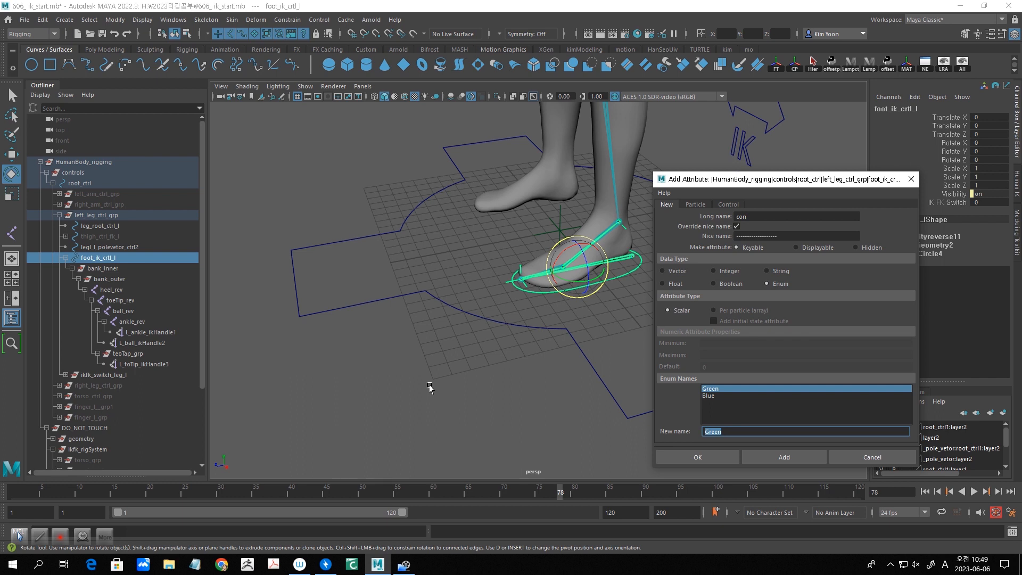
type("Control")
key("Return")
left_click(730, 431)
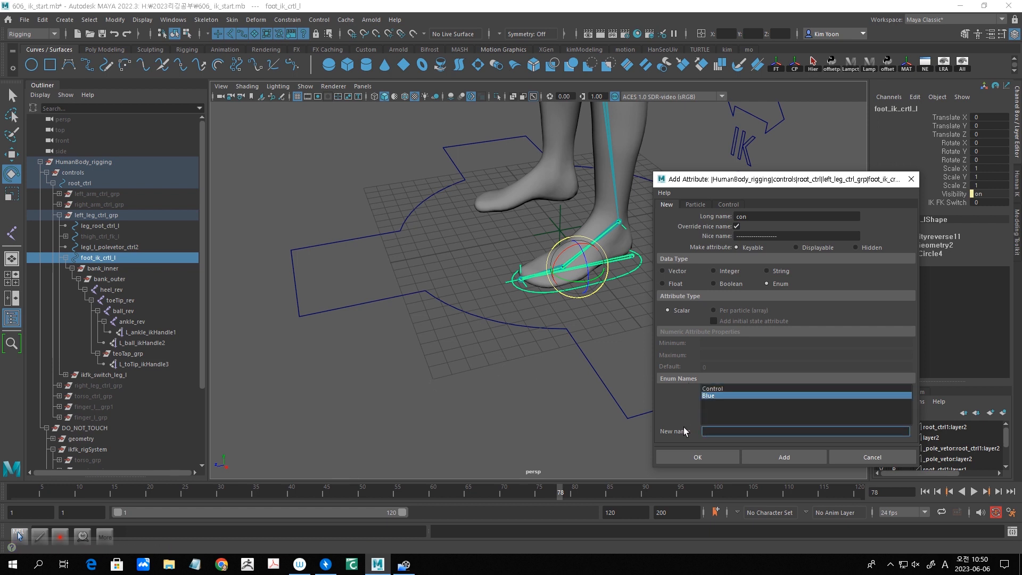
left_click(795, 454)
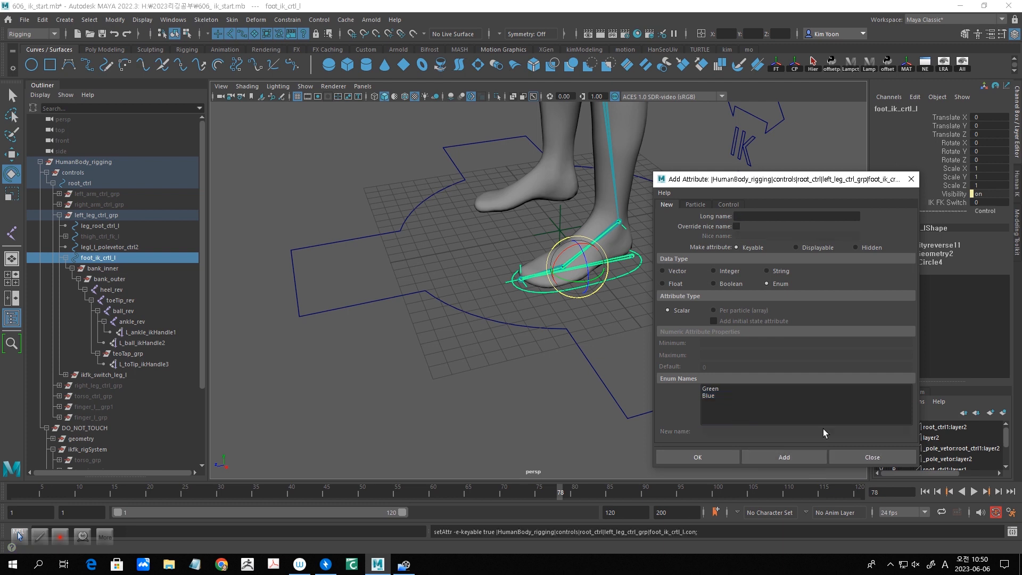
Lock the dashed divider channel on foot_ik_crtl_l.
left_click_drag(784, 179, 403, 188)
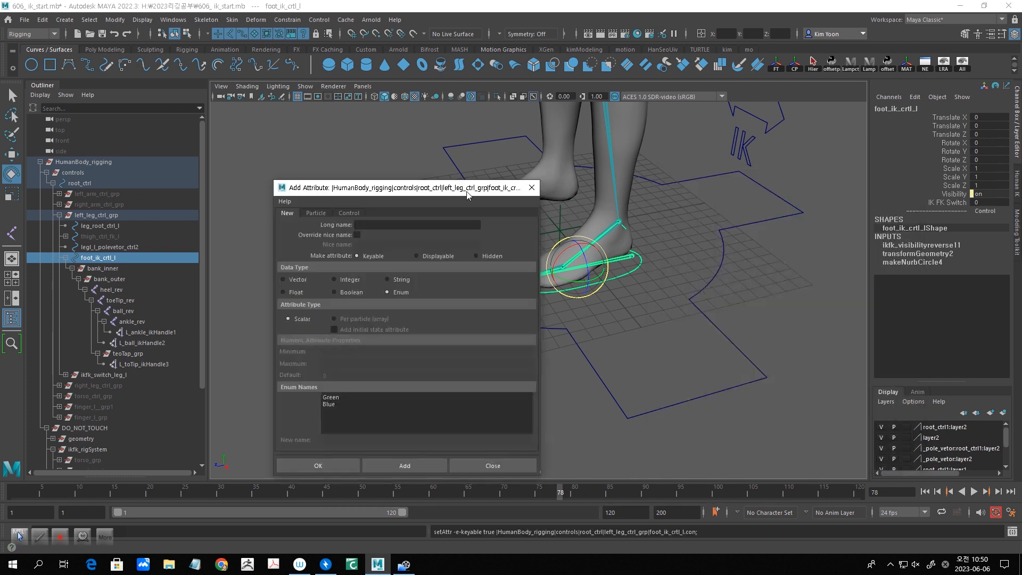
left_click(947, 212)
right_click(948, 212)
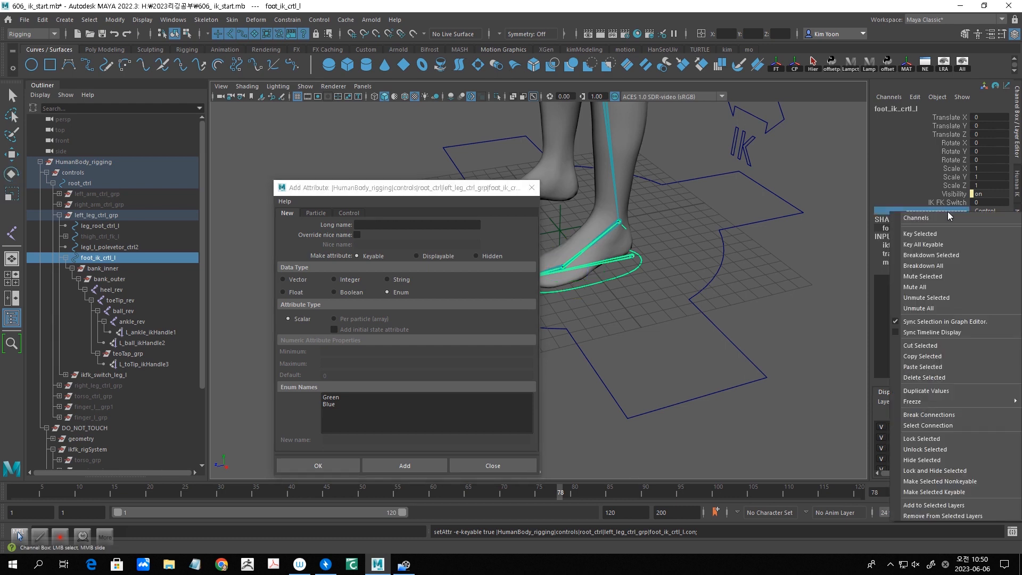
left_click(950, 439)
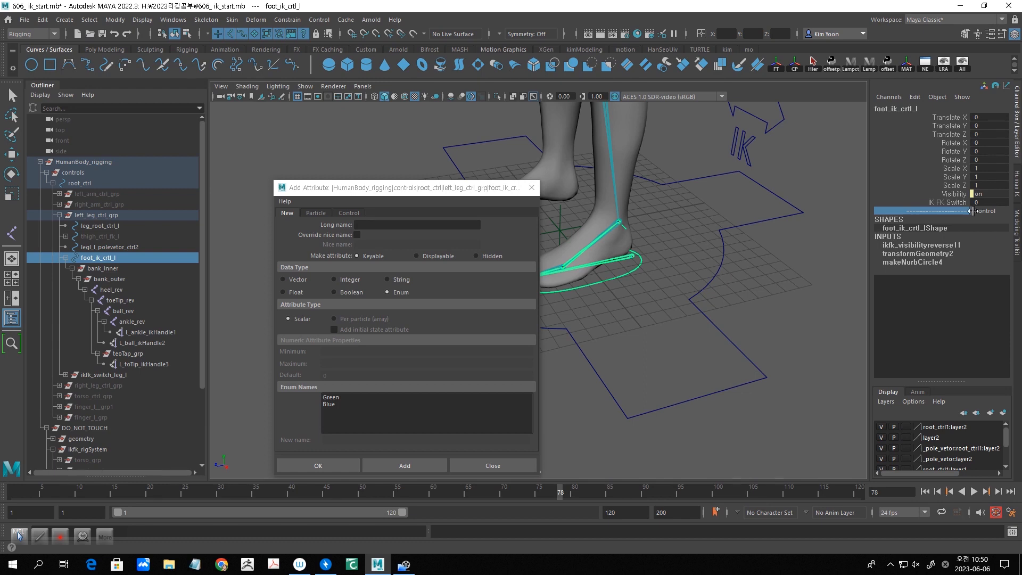
Add a keyable Float attribute named heel_twist to foot_ik_crtl_l.
left_click_drag(414, 193, 738, 237)
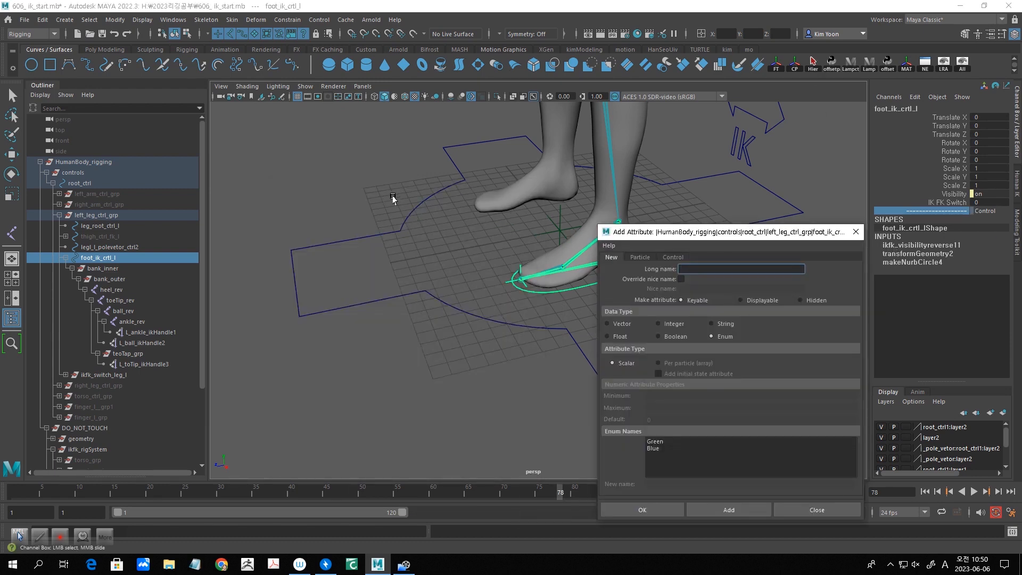
left_click_drag(393, 198, 270, 187, "alt")
left_click_drag(741, 237, 669, 136)
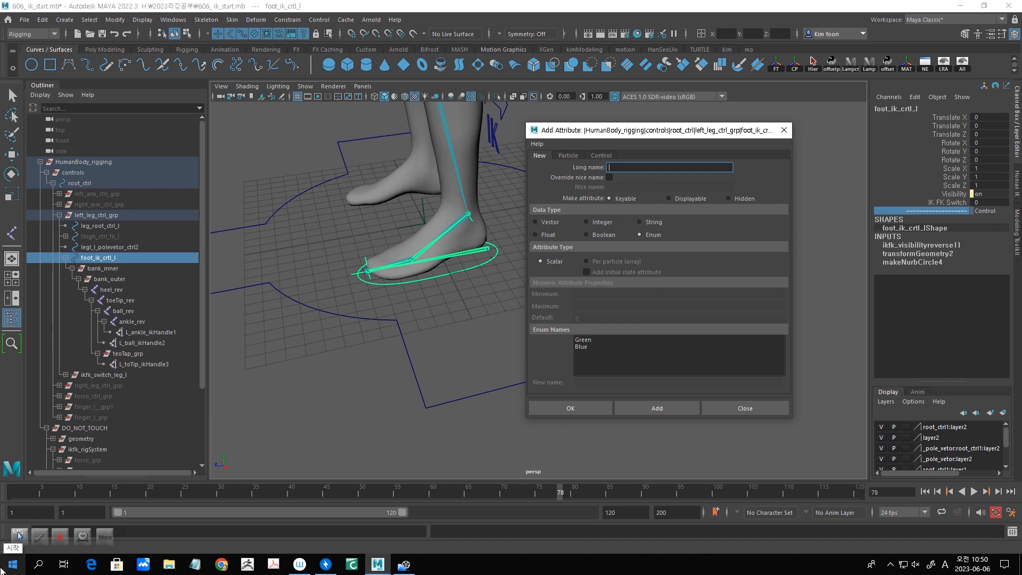
type("heel")
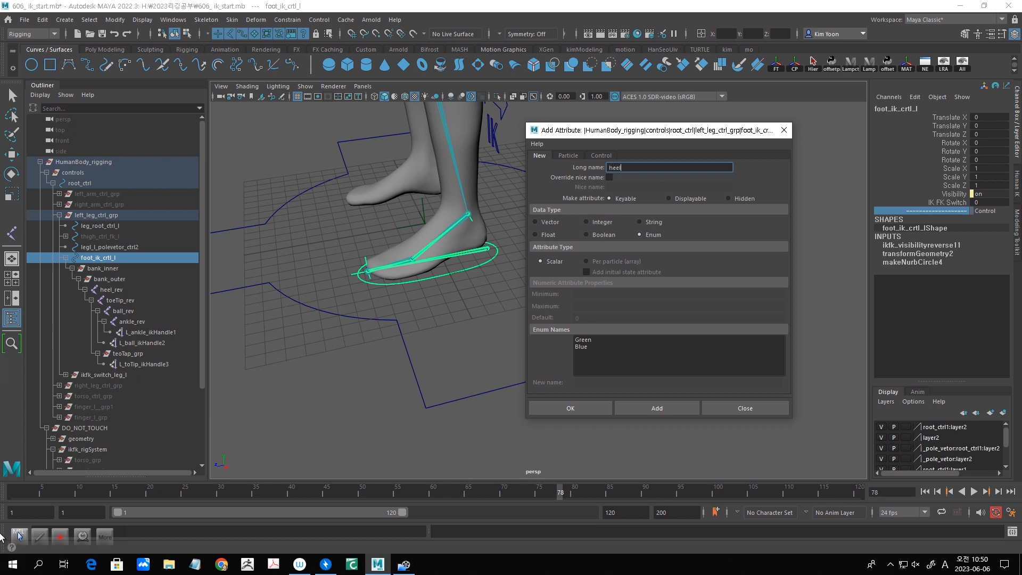
type("_twist")
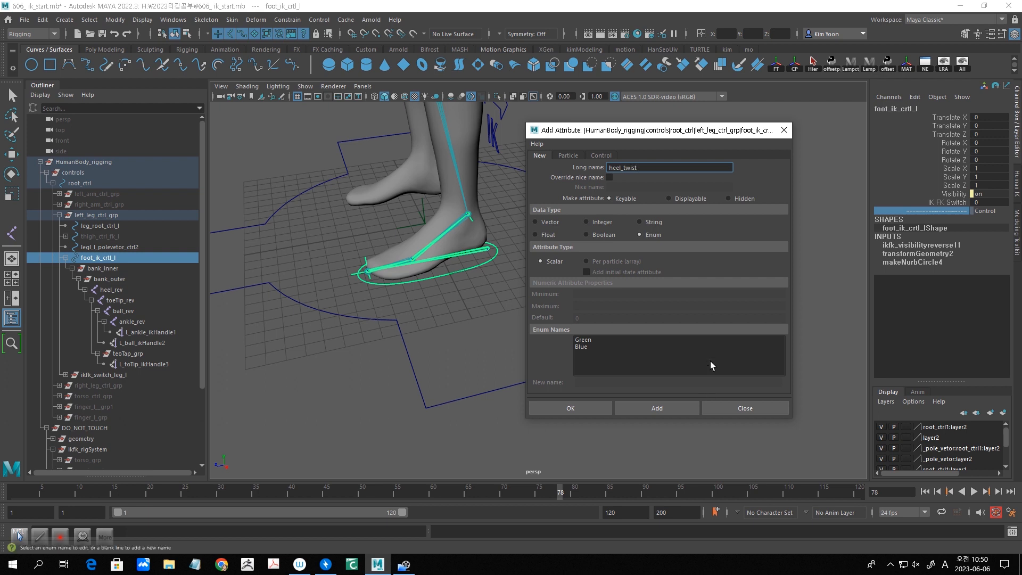
left_click(532, 238)
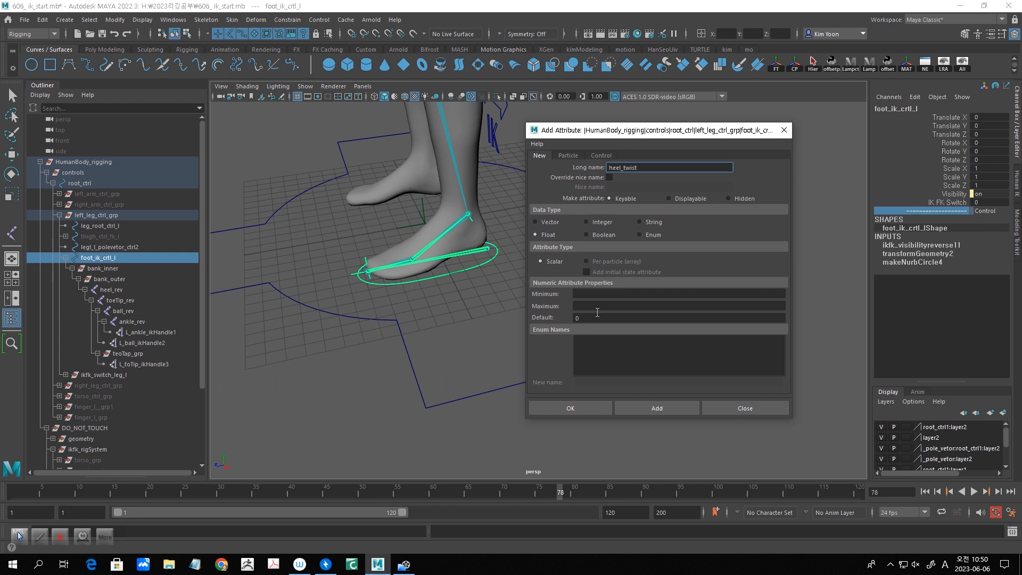
left_click(670, 411)
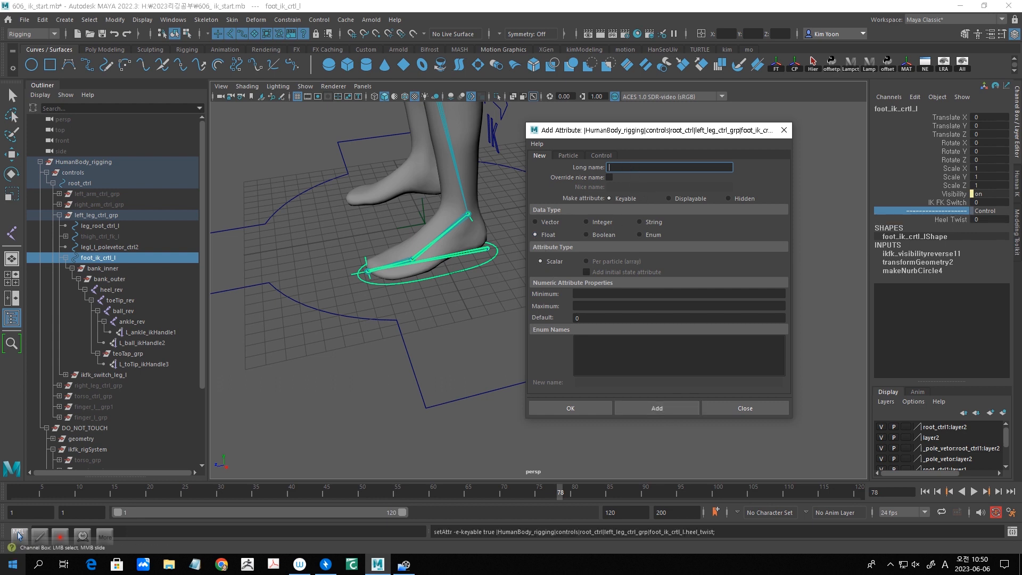
Add the keyable Float attributes toe_twist and toe_tap to foot_ik_crtl_l.
type("oe_twist")
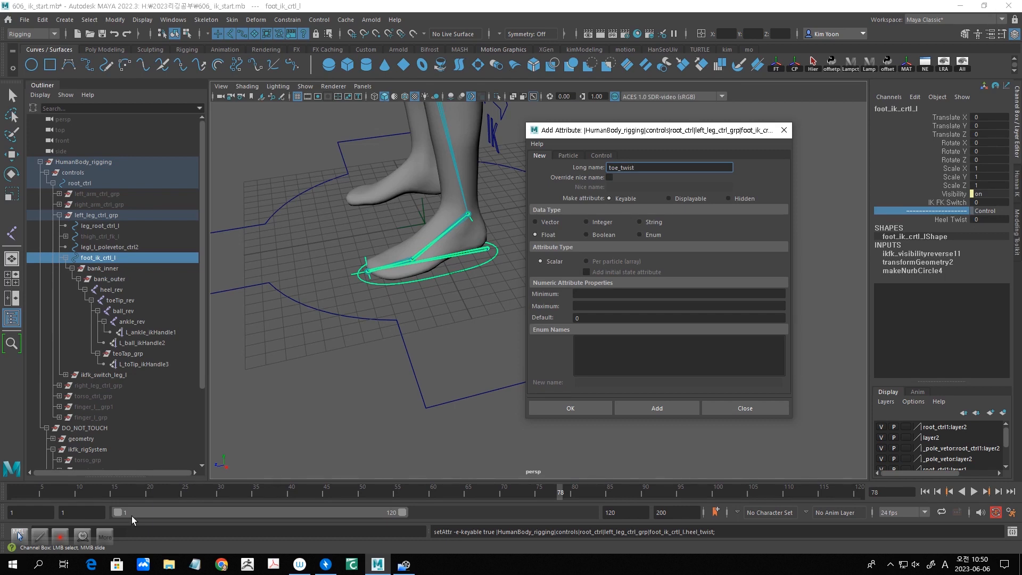
left_click(663, 409)
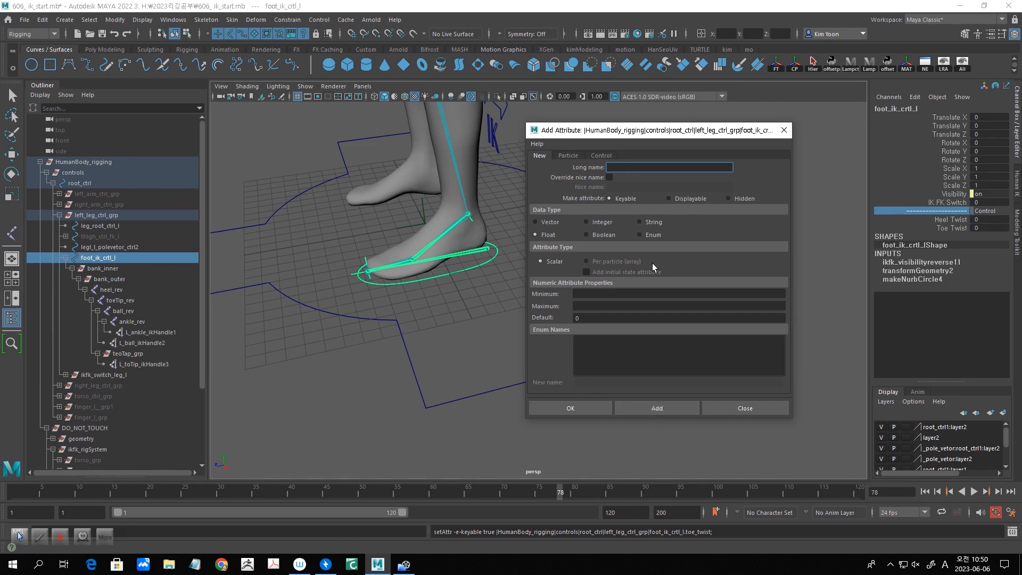
type("toeTA")
key("BackSpace")
key("BackSpace")
type("_ta")
left_click(682, 405)
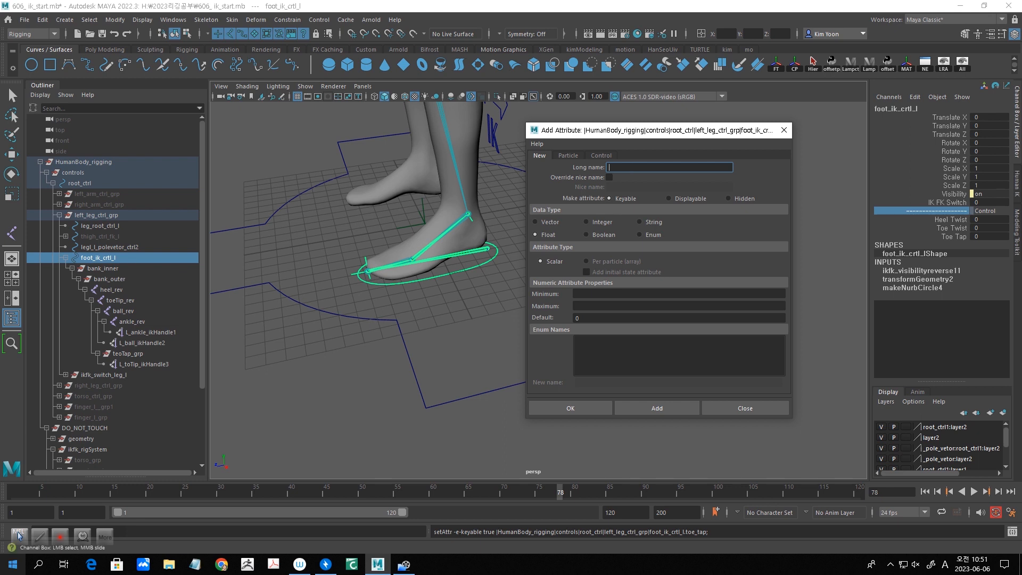
Add the keyable Float attributes bank and roll to foot_ik_crtl_l and finish adding attributes.
type("bnak")
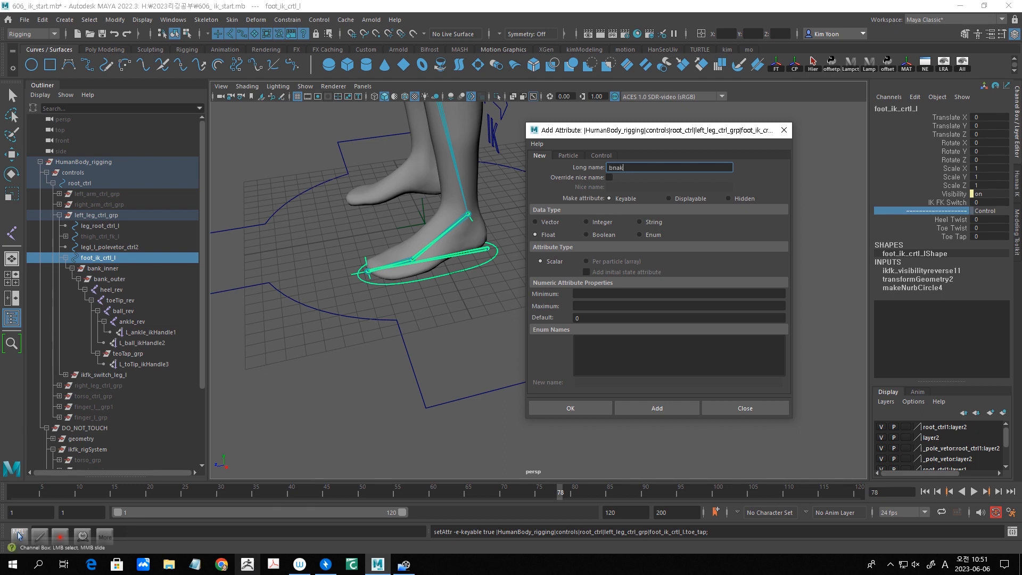
key("BackSpace")
type("a")
left_click(655, 411)
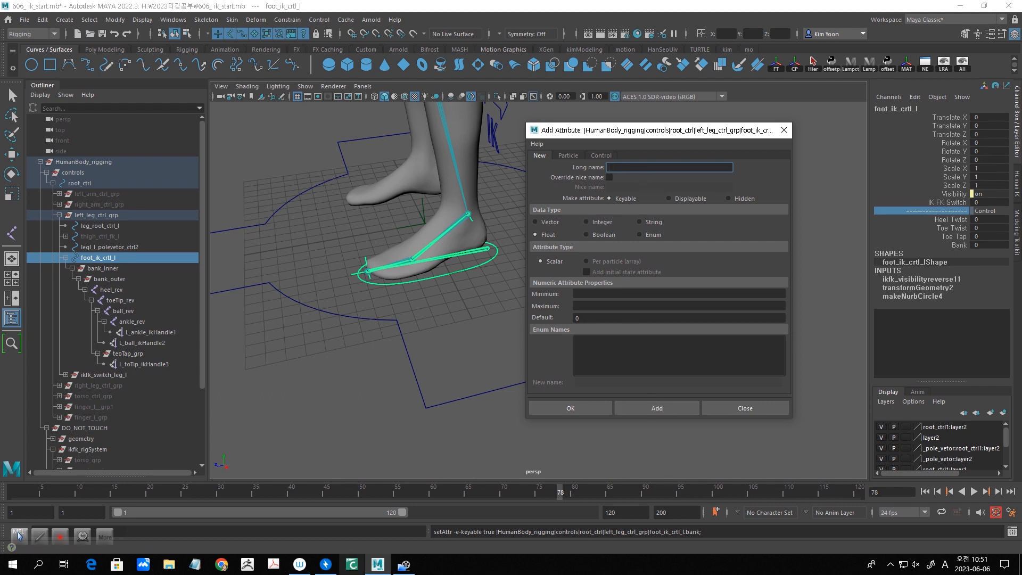
type("roll")
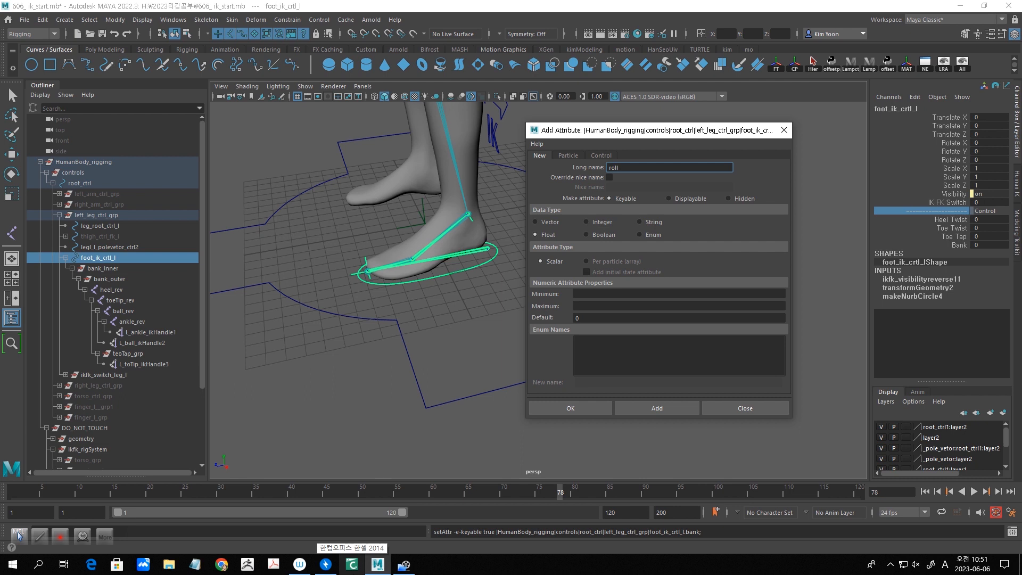
left_click(656, 406)
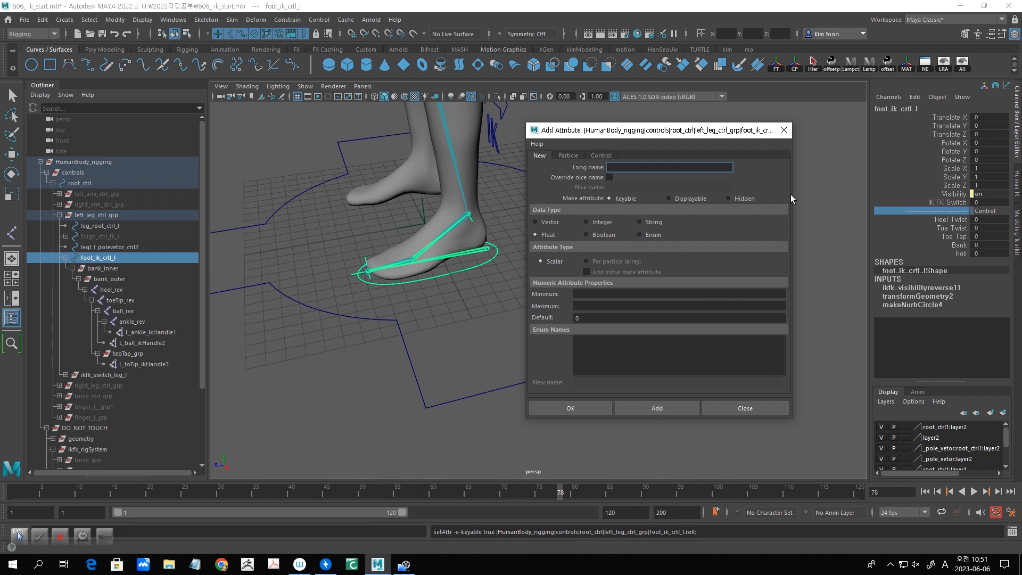
left_click(784, 131)
left_click_drag(967, 221, 967, 236)
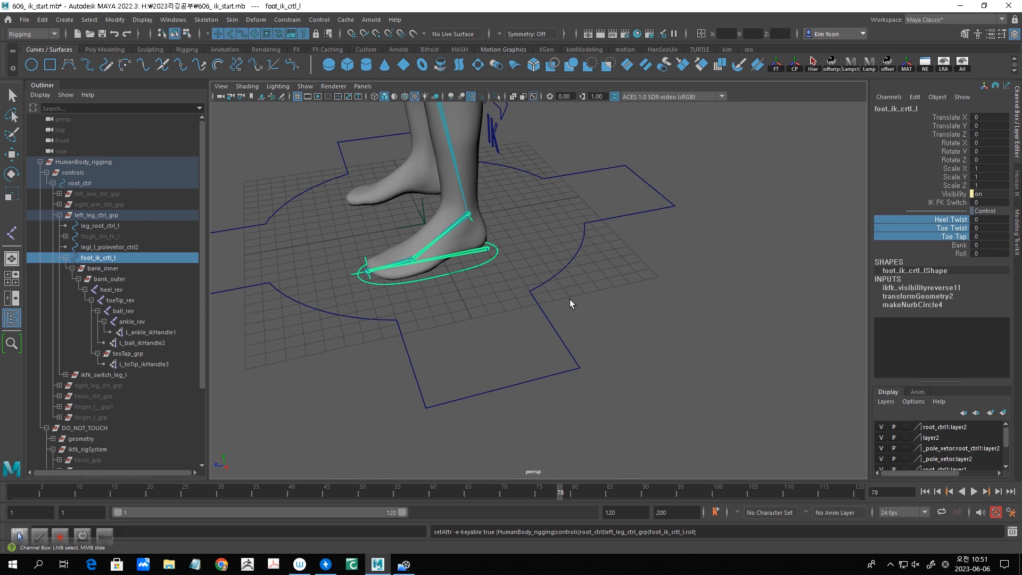
left_click(962, 249)
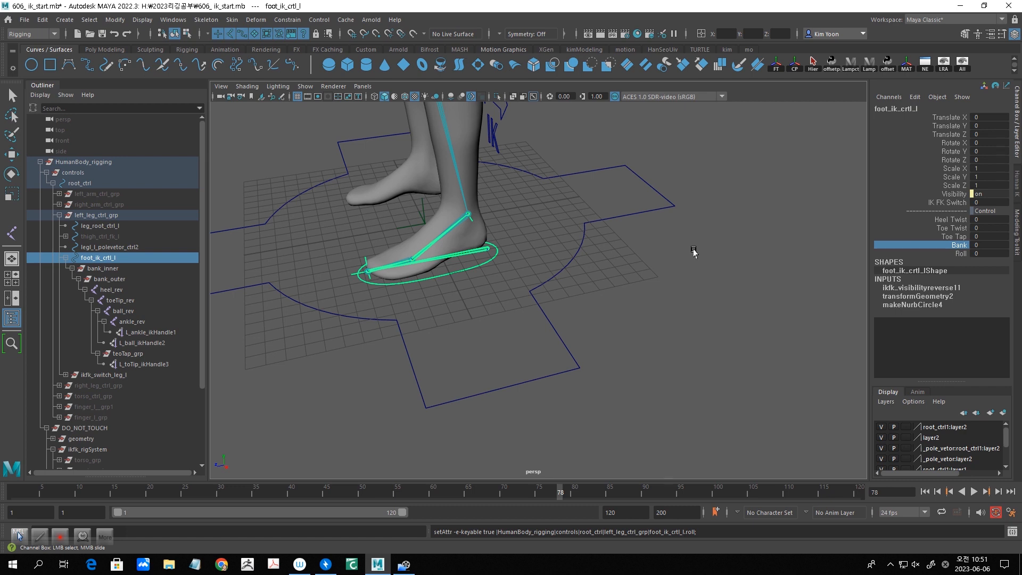
left_click_drag(675, 240, 685, 258, "alt")
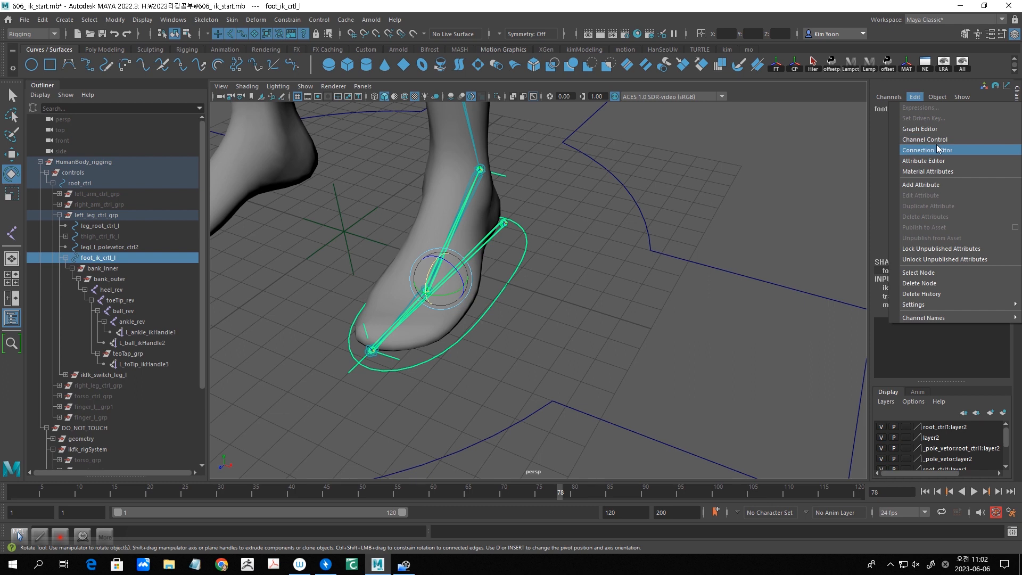
Open the Connection Editor with foot_ik_crtl_l as the source, load heel_rev as the target and expand its rotate attributes.
left_click(937, 145)
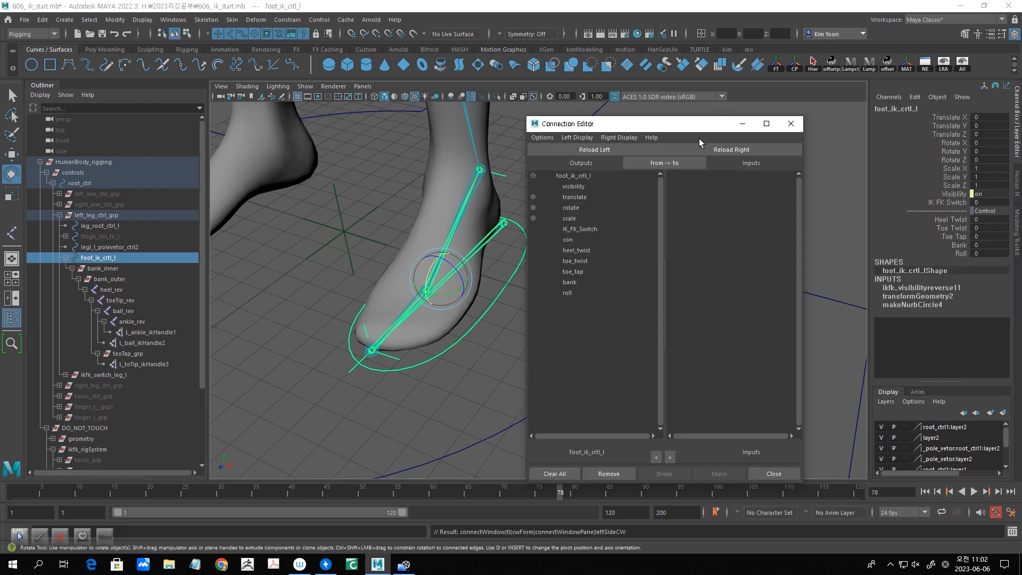
left_click_drag(673, 128, 700, 110)
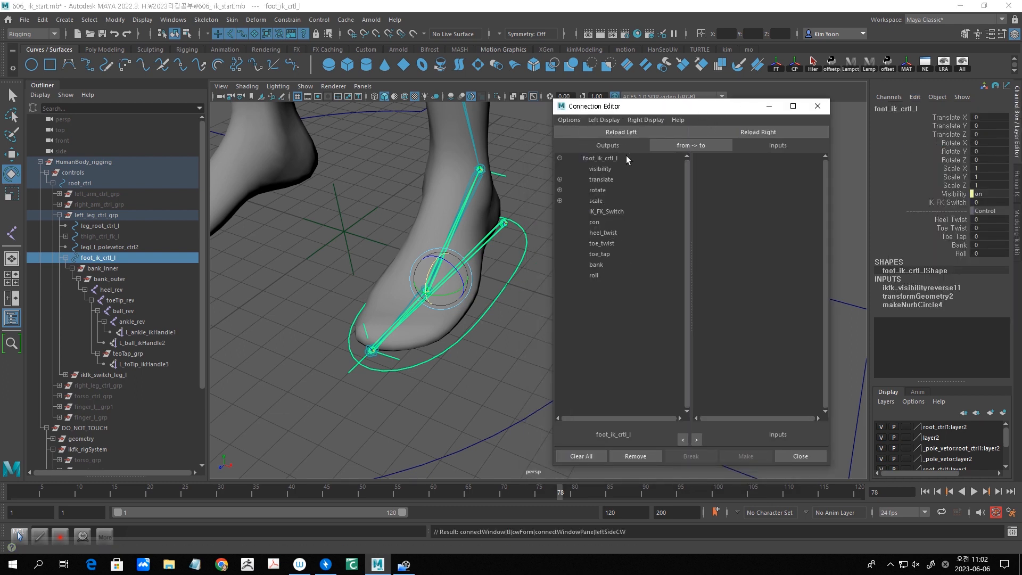
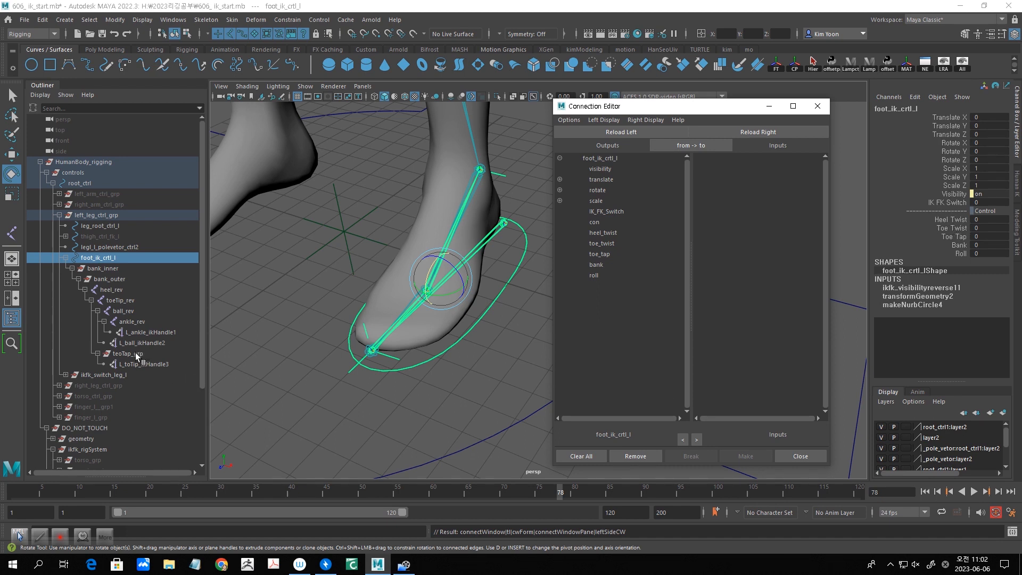
left_click(119, 291)
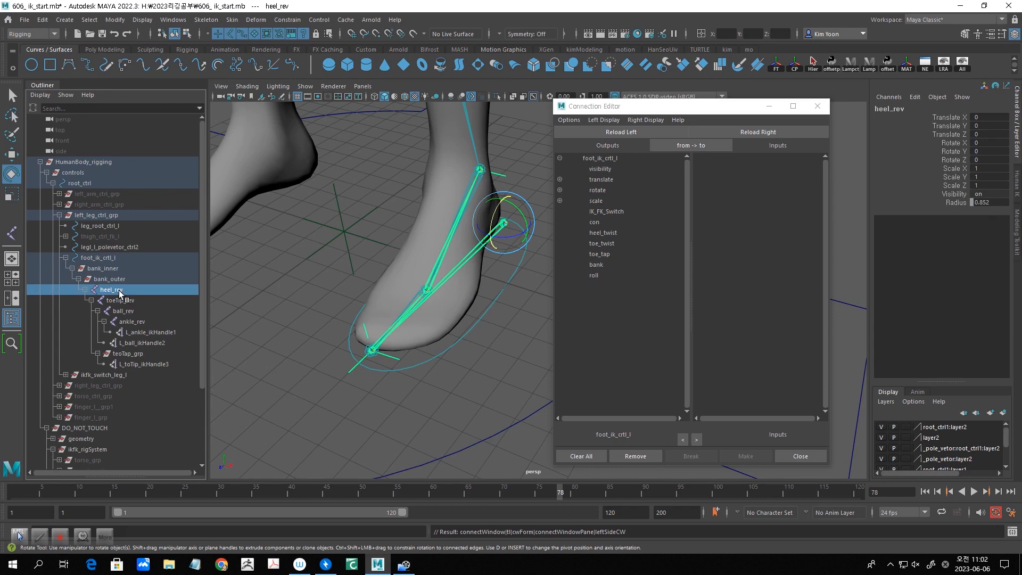
left_click(787, 136)
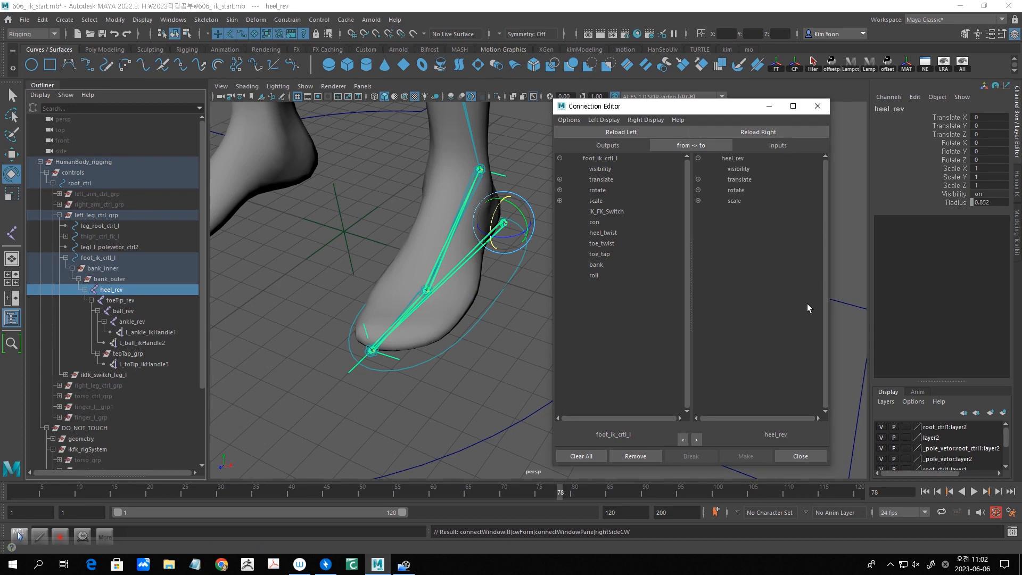
left_click(698, 190)
Test-rotate heel_rev around Z, undo it, and connect foot_ik_crtl_l's heel_twist to heel_rev's rotateZ.
mouse_move(512, 241)
left_mouse_down()
mouse_move(519, 227)
mouse_move(511, 239)
left_mouse_up()
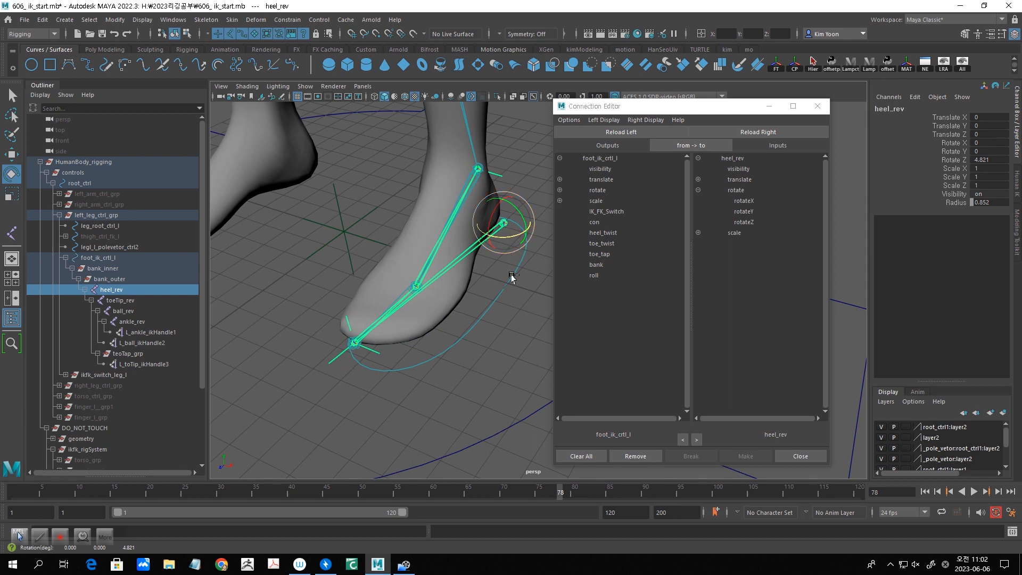
key("ctrl+z")
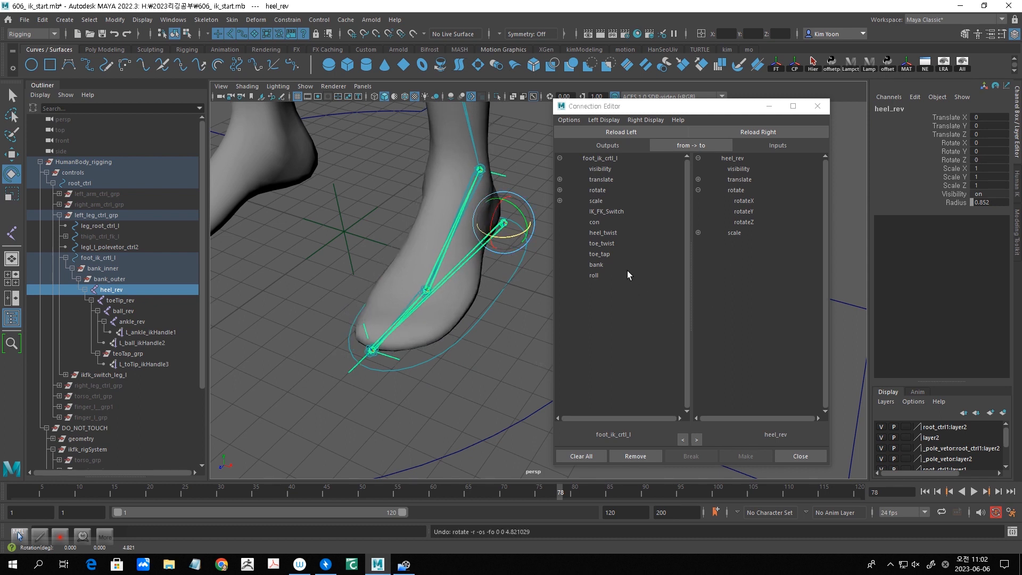
left_click(616, 234)
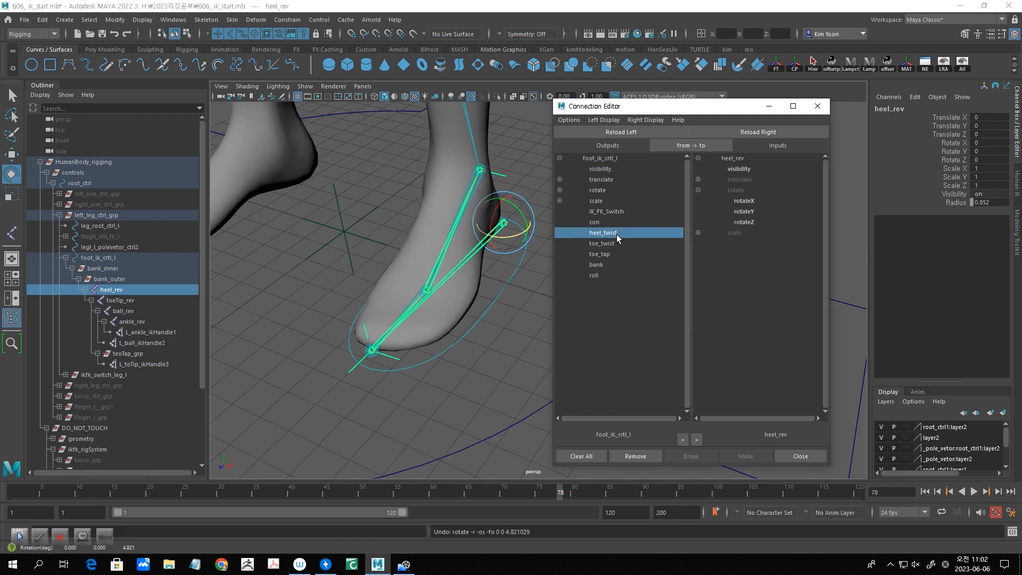
left_click(741, 223)
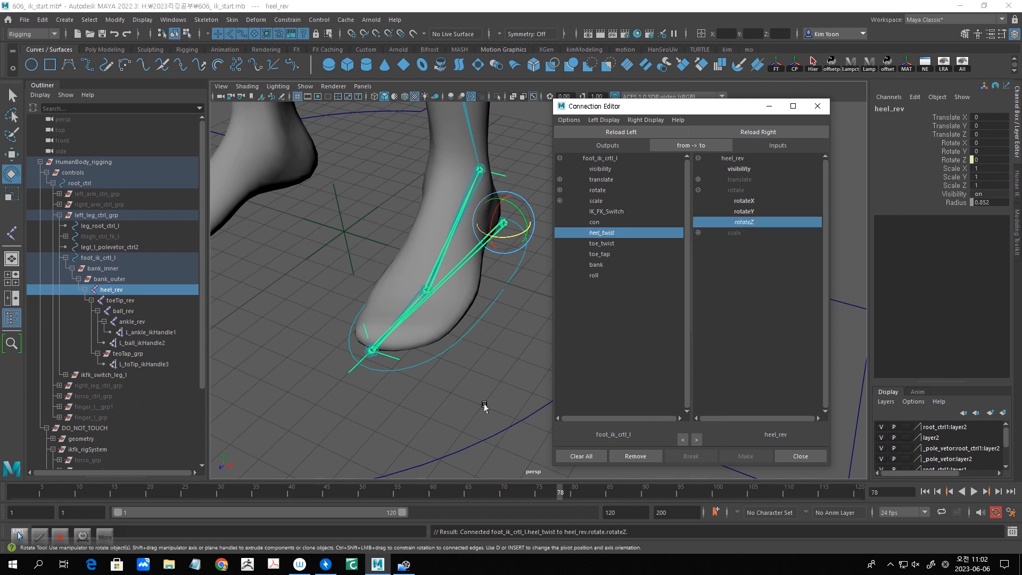
Load toeTip_rev as the connection target and connect foot_ik_crtl_l's toe_twist to its rotateZ.
left_click(135, 304)
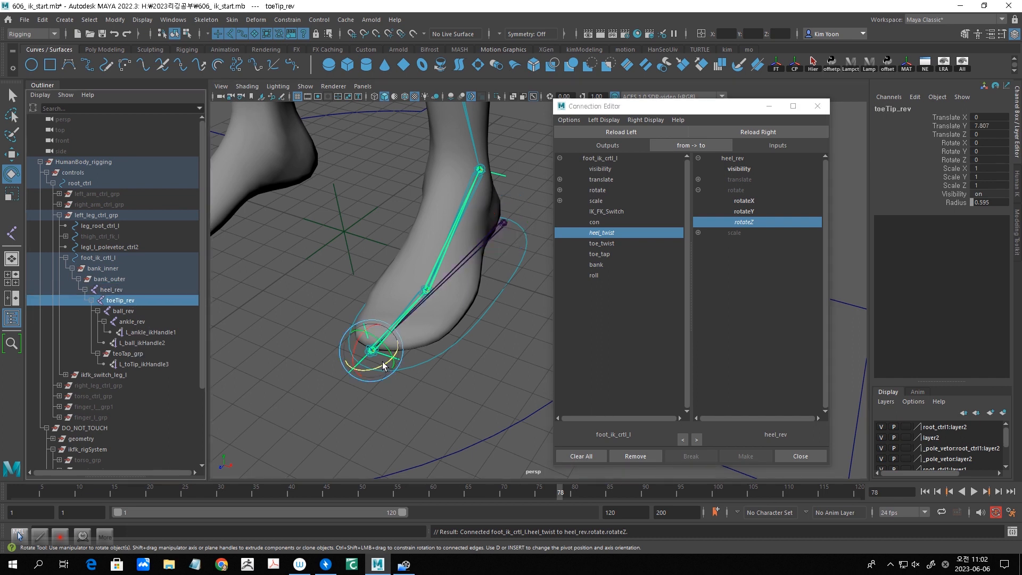
left_click_drag(383, 367, 388, 372)
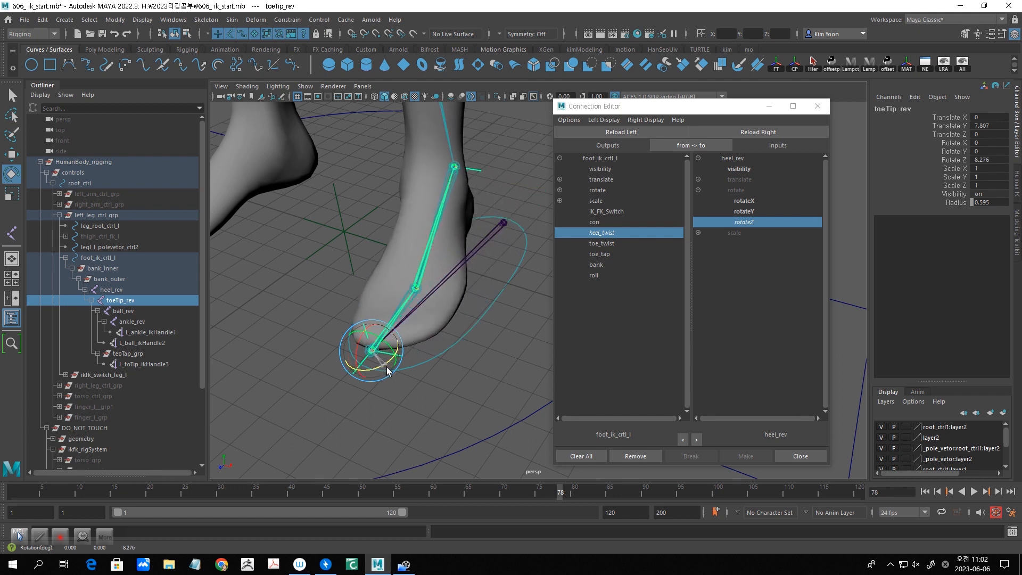
key("ctrl+z")
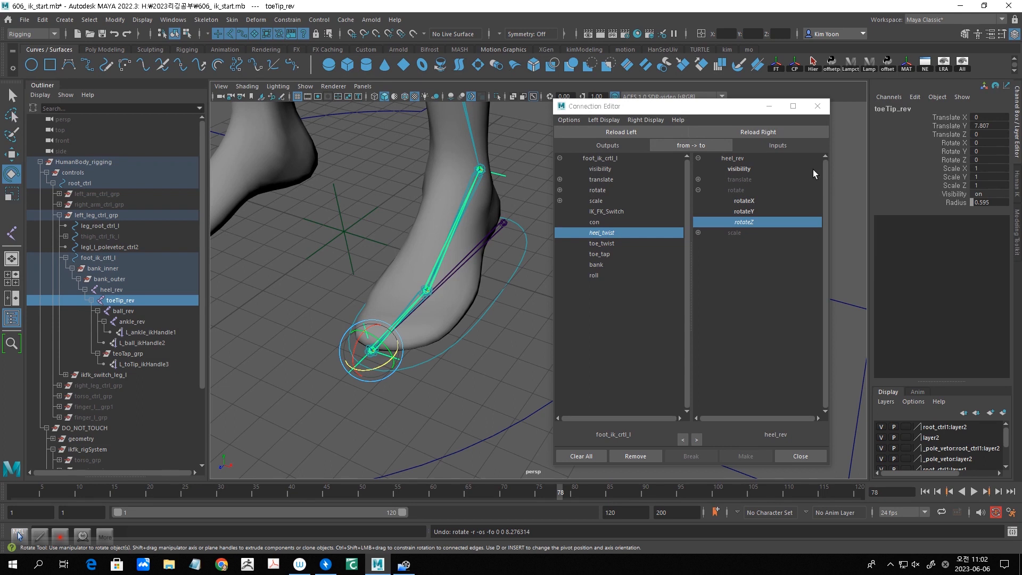
left_click(790, 132)
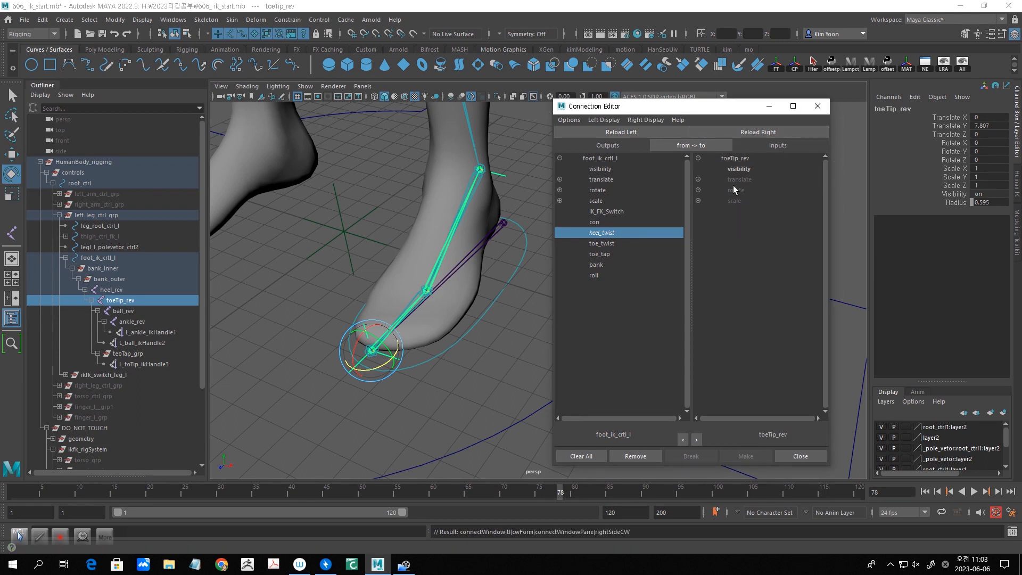
left_click(699, 190)
left_click(607, 244)
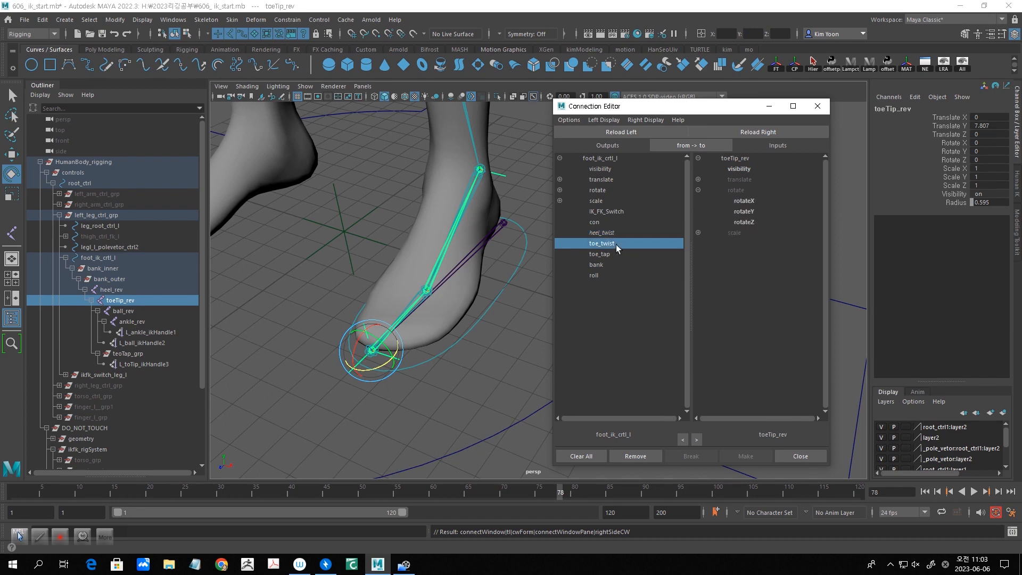
left_click(748, 223)
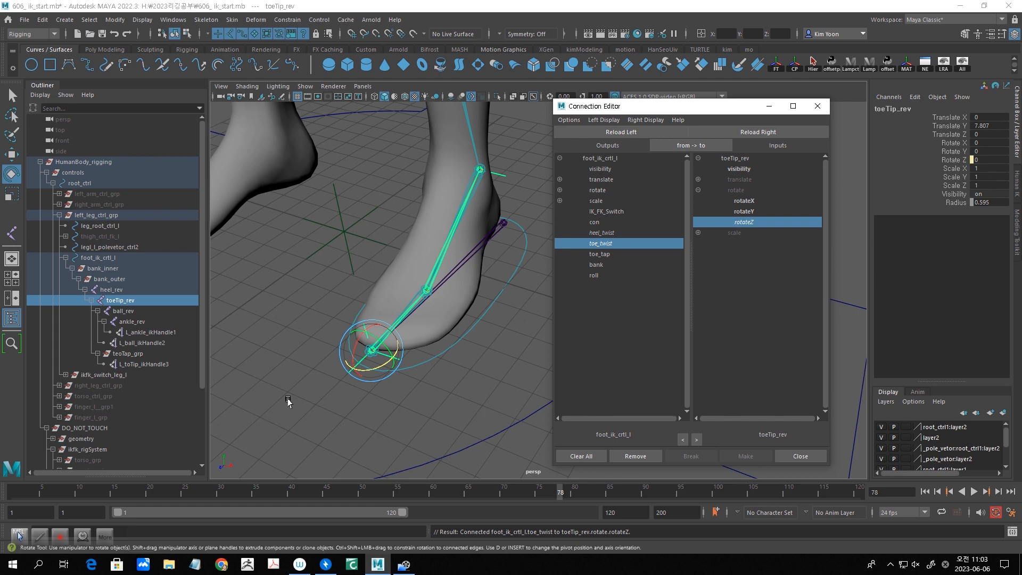
Connect foot_ik_crtl_l's toe_tap to rotateX of teoTap_grp and close the Connection Editor.
left_click(134, 355)
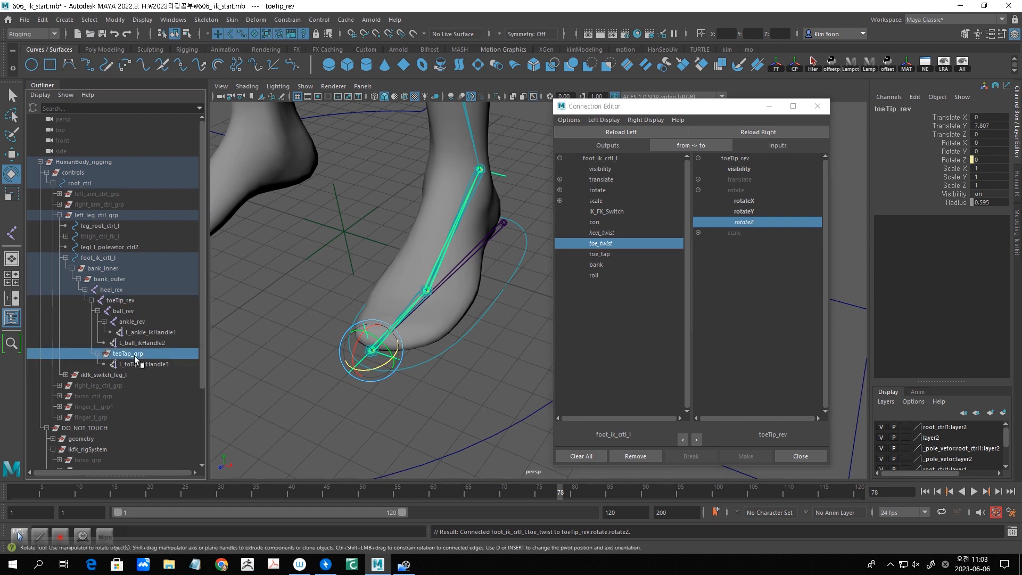
left_click_drag(413, 296, 421, 290)
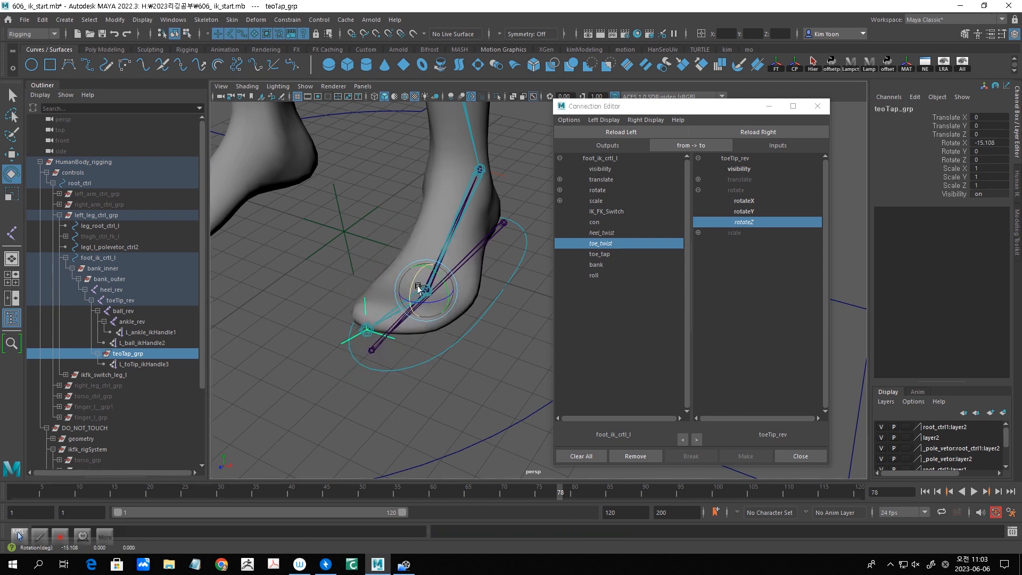
key("ctrl+z")
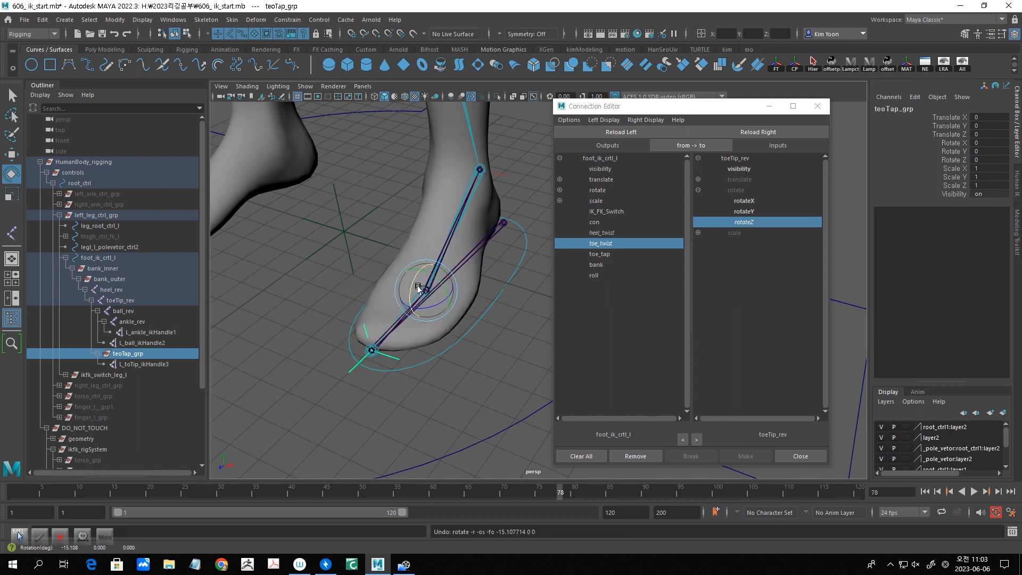
left_click(609, 255)
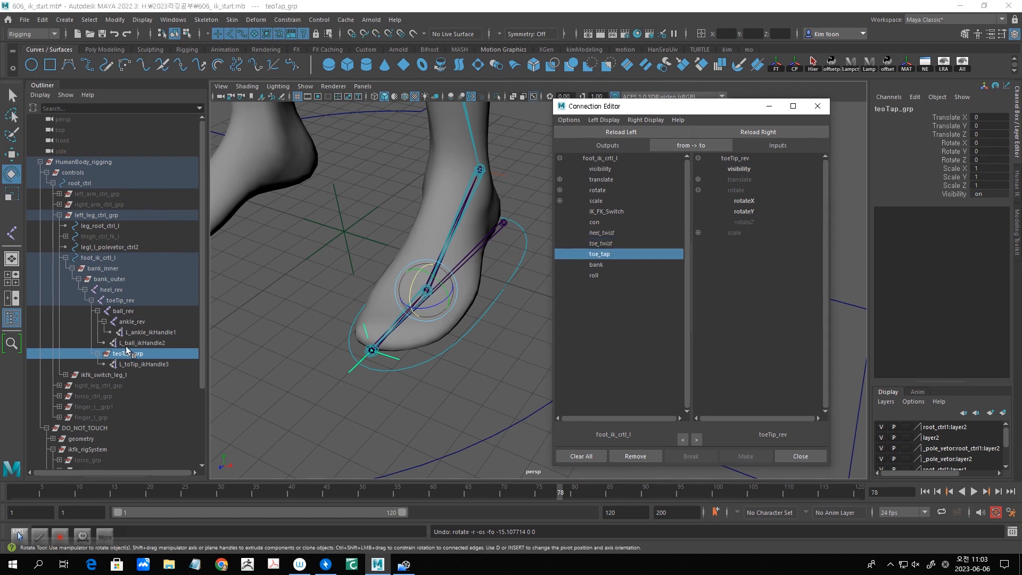
left_click(767, 133)
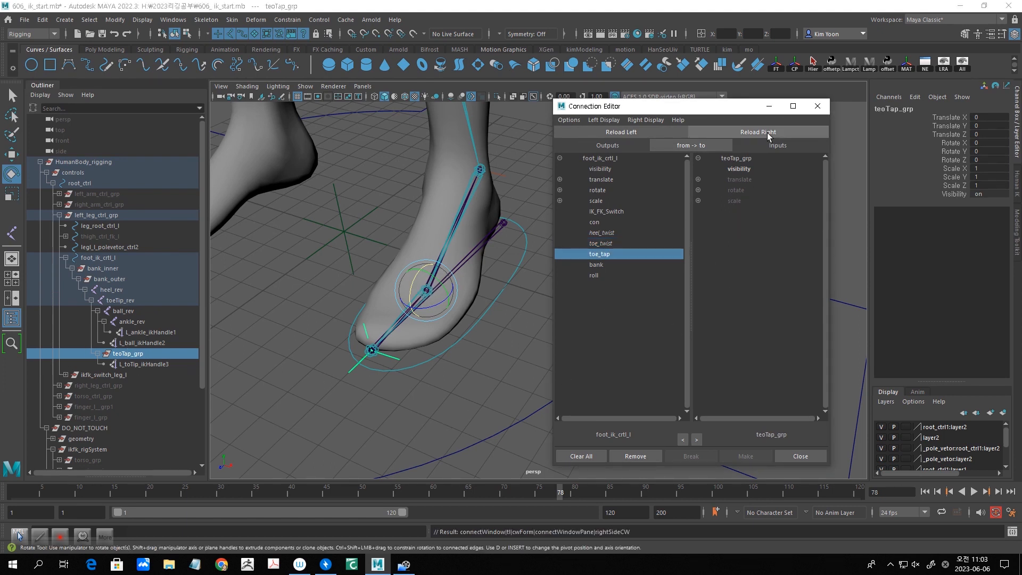
left_click(698, 190)
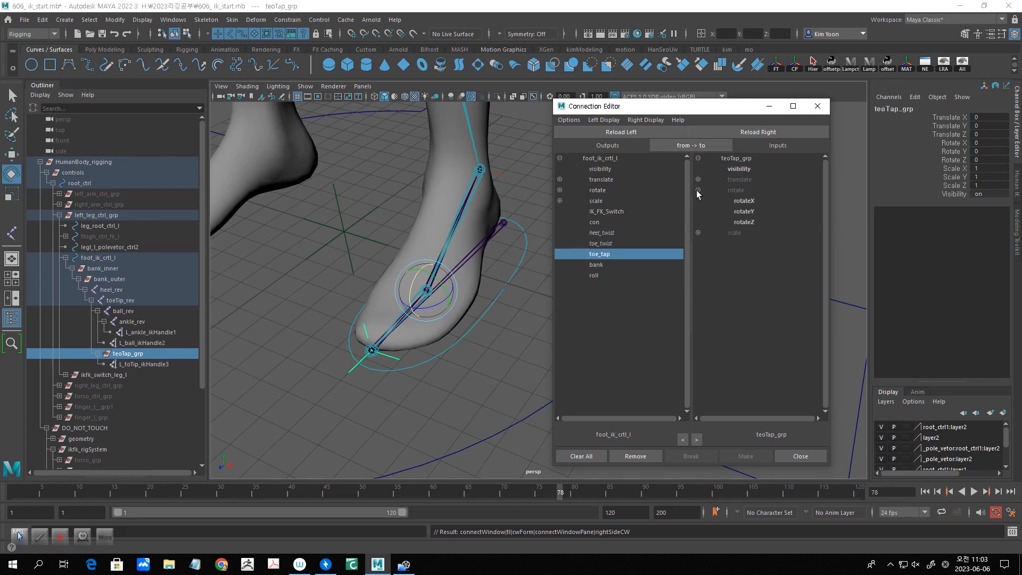
left_click(746, 202)
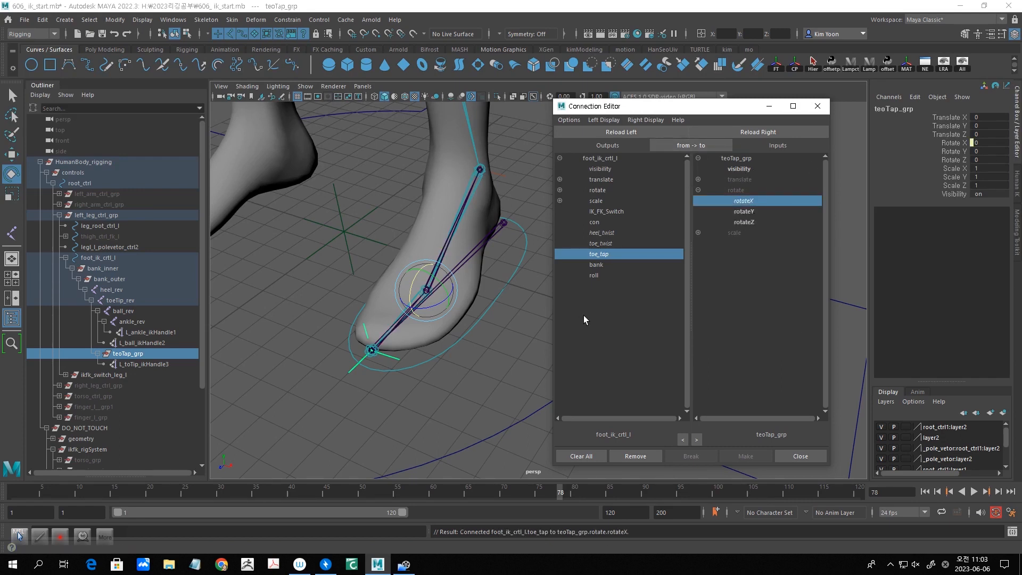
left_click(808, 455)
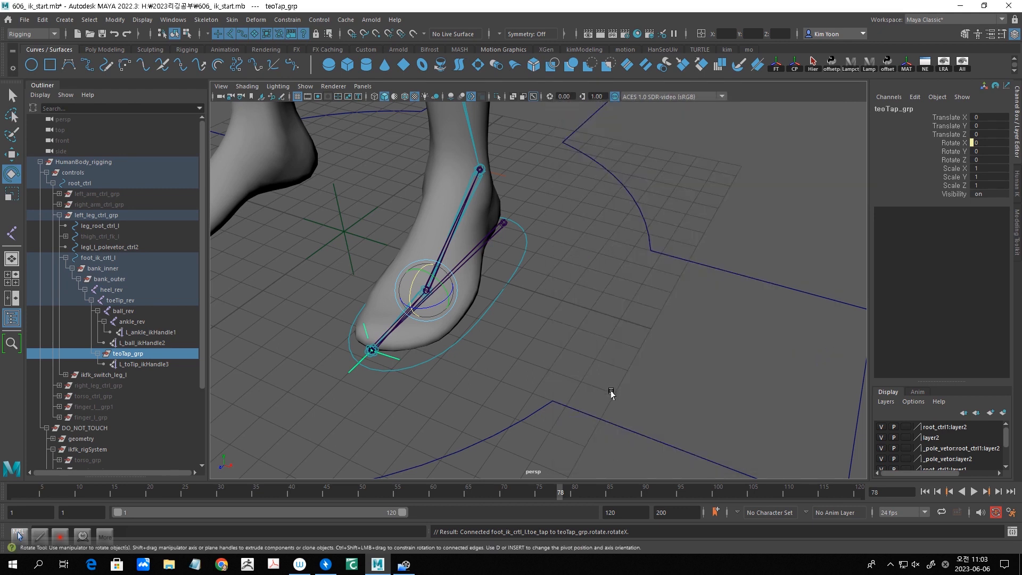
Test the Heel Twist attribute on foot_ik_crtl_l by varying its value and reset it to 0.
left_click(491, 304)
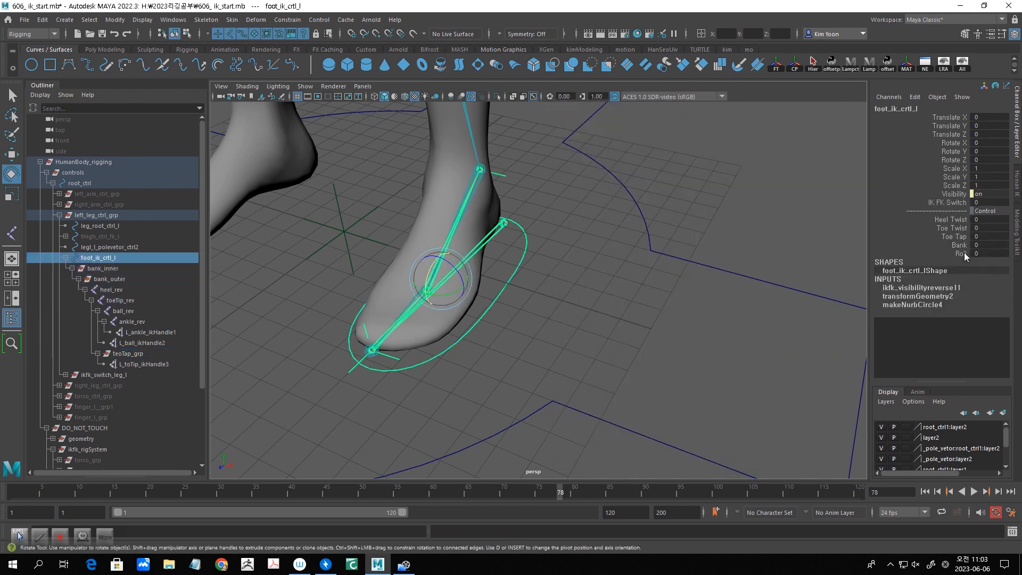
left_click(959, 219)
mouse_move(766, 265)
middle_mouse_down()
mouse_move(797, 260)
mouse_move(740, 270)
mouse_move(793, 267)
mouse_move(758, 280)
middle_mouse_up()
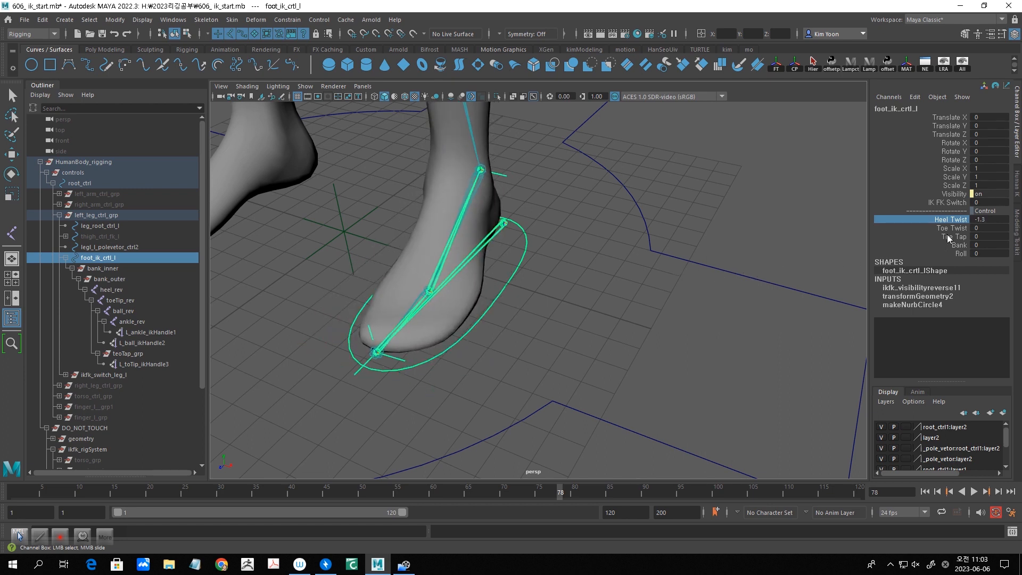
double_click(986, 220)
type("0")
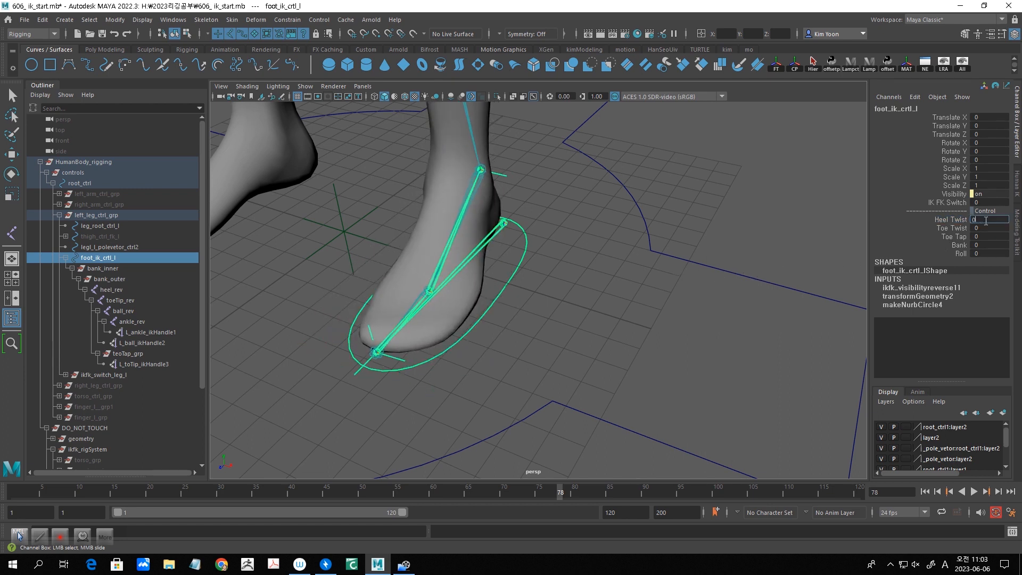
key("Return")
Test the Toe Twist attribute on foot_ik_crtl_l by varying its value and reset it to 0.
left_click(955, 228)
middle_click_drag(811, 260, 726, 255)
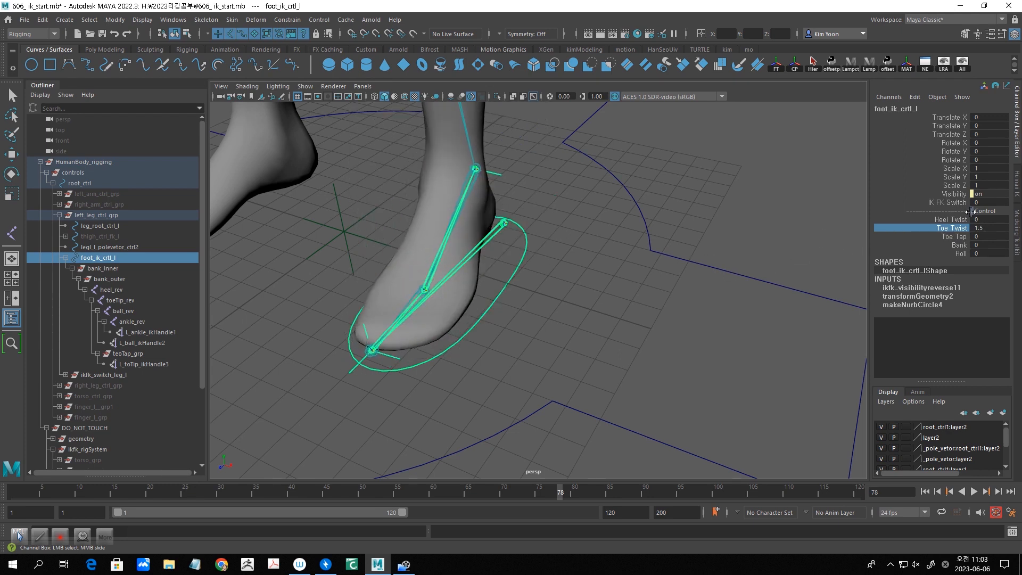
double_click(999, 228)
type("0")
key("Return")
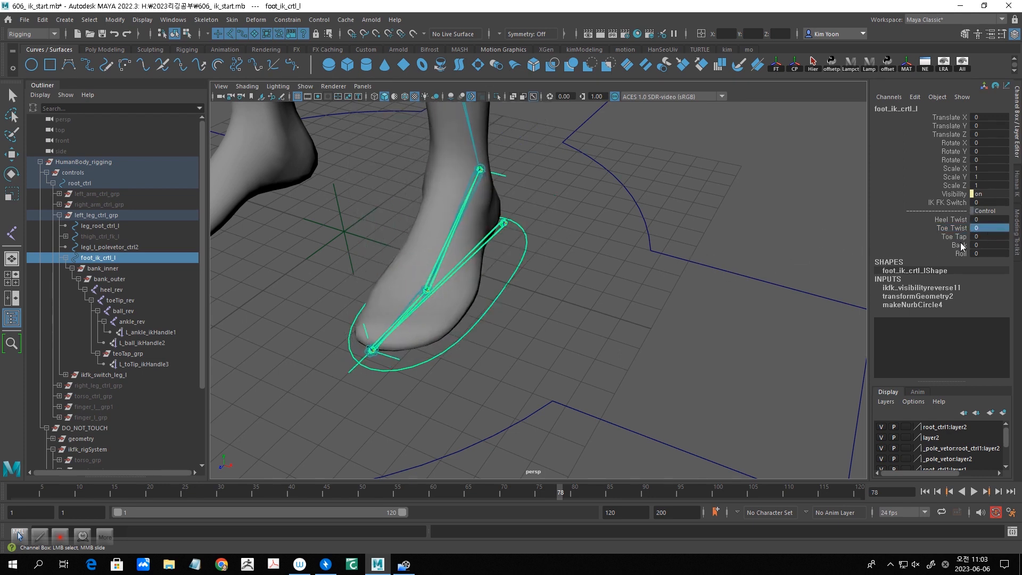
Test the Toe Tap attribute on foot_ik_crtl_l by varying its value and reset it to 0.
left_click(956, 236)
double_click(988, 236)
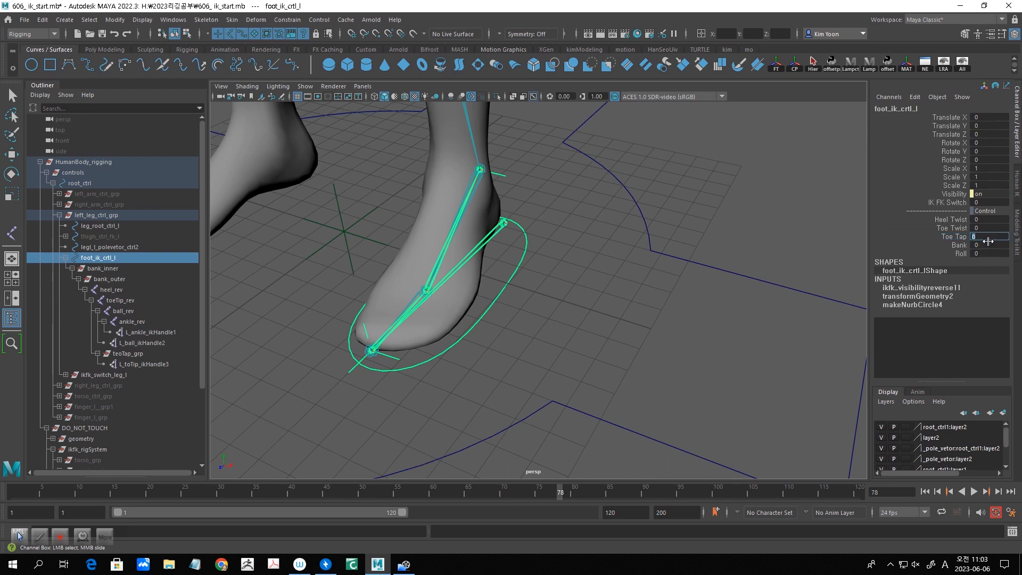
left_click(950, 239)
mouse_move(797, 233)
middle_mouse_down()
mouse_move(843, 228)
mouse_move(655, 228)
mouse_move(693, 242)
mouse_move(799, 245)
middle_mouse_up()
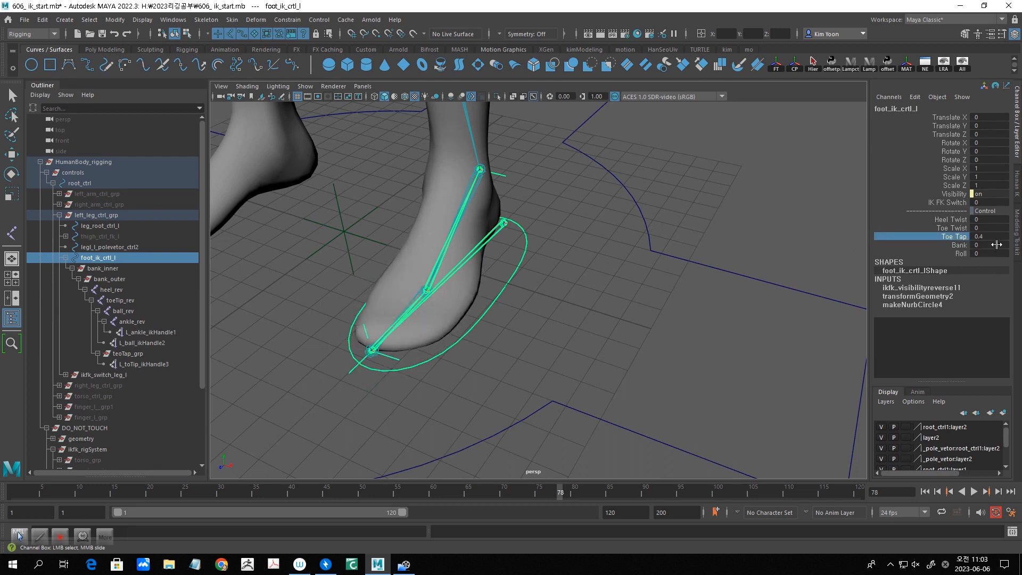
double_click(993, 237)
type("0")
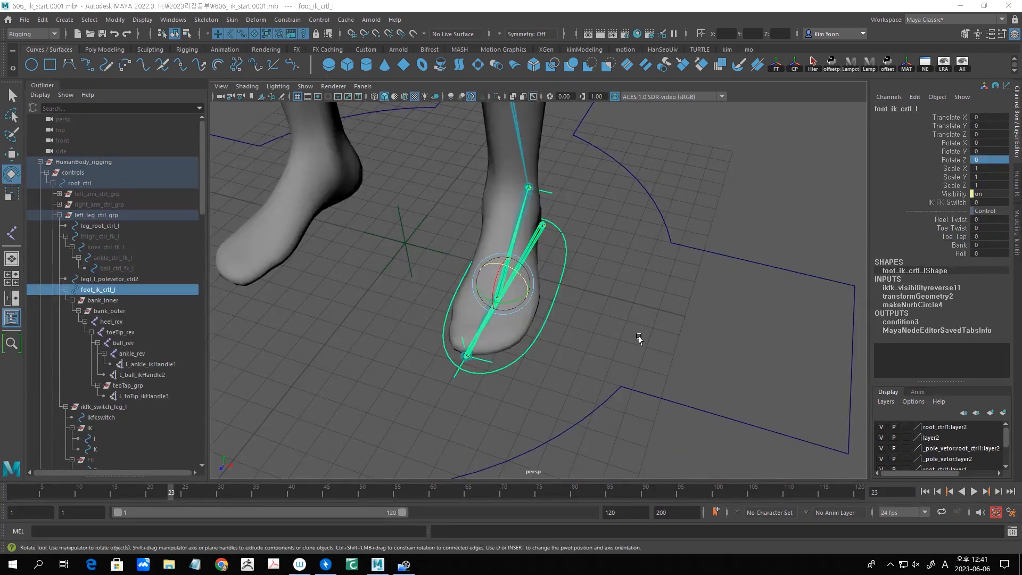
key("e")
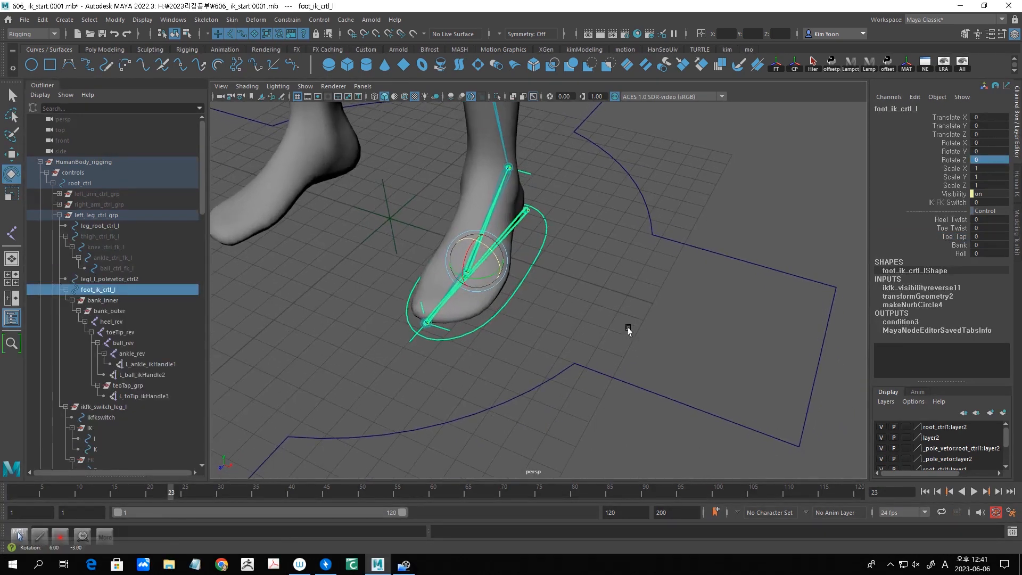
Open the Node Editor and start a new empty graph for the Bank setup.
left_click(964, 245)
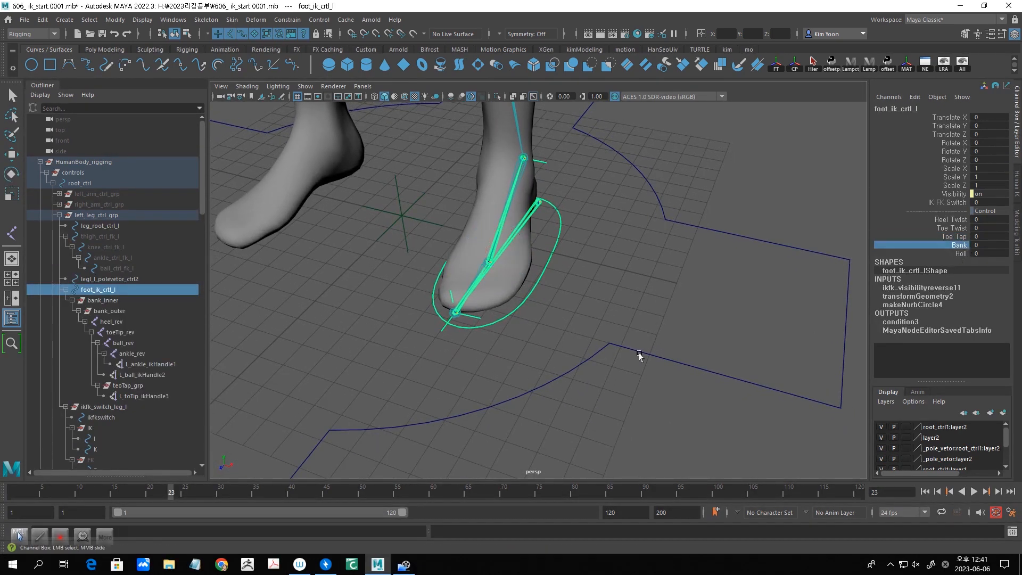
left_click_drag(602, 362, 597, 363, "alt")
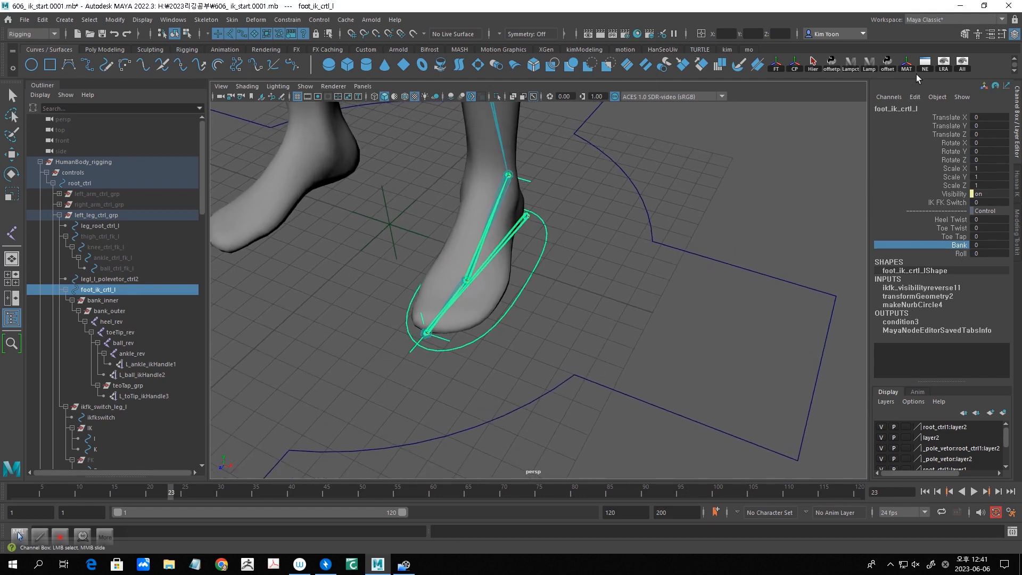
left_click(925, 64)
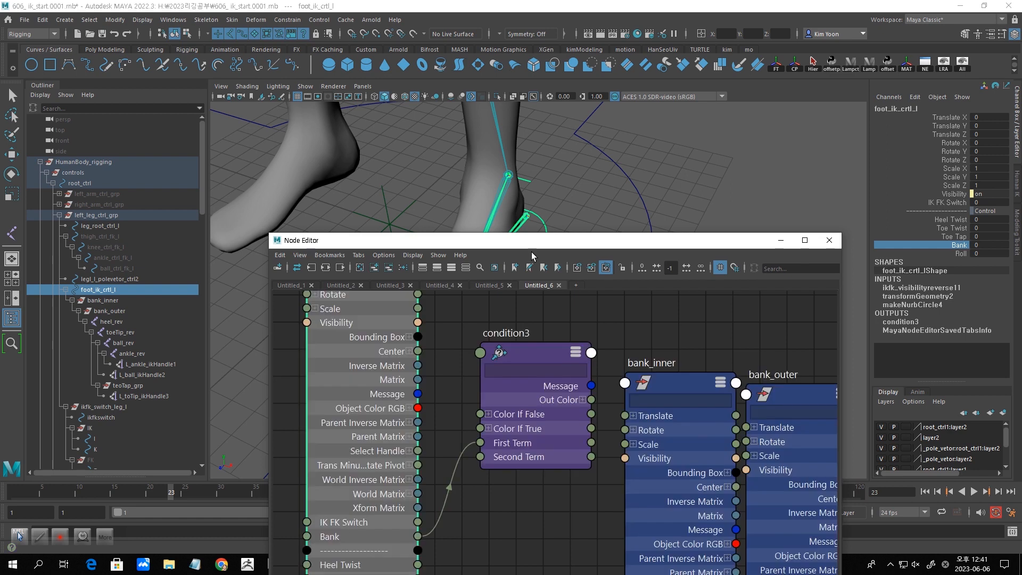
left_click(577, 285)
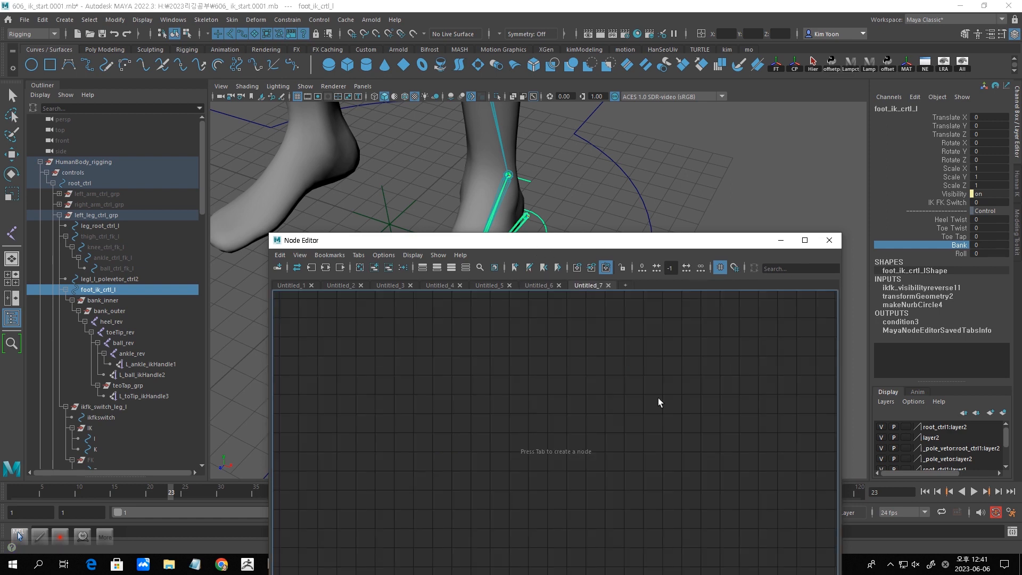
Add foot_ik_crtl_l, bank_inner and bank_outer to the new node graph.
left_click(117, 292)
key("e")
left_click(117, 301, "ctrl")
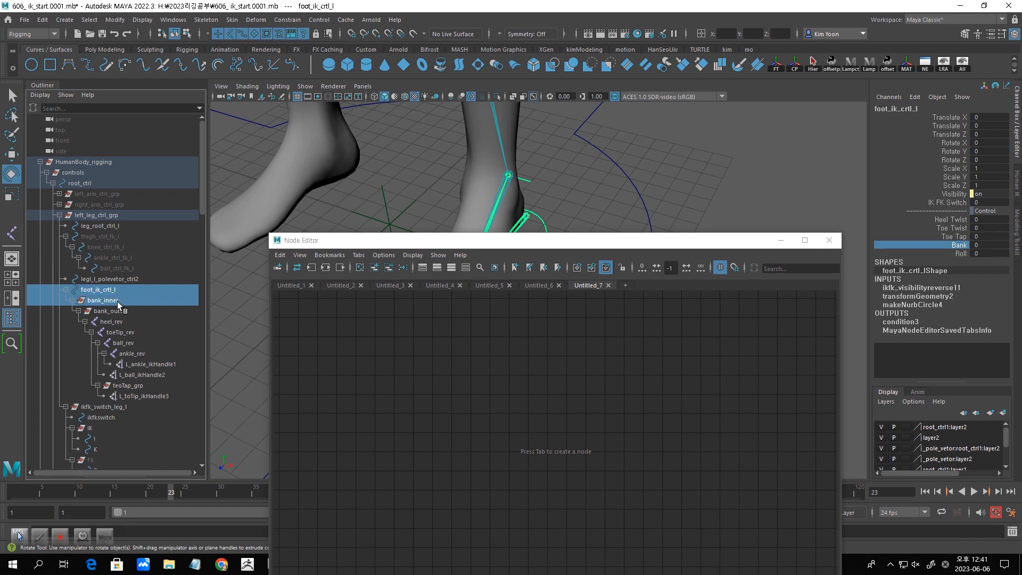
left_click(125, 312, "ctrl")
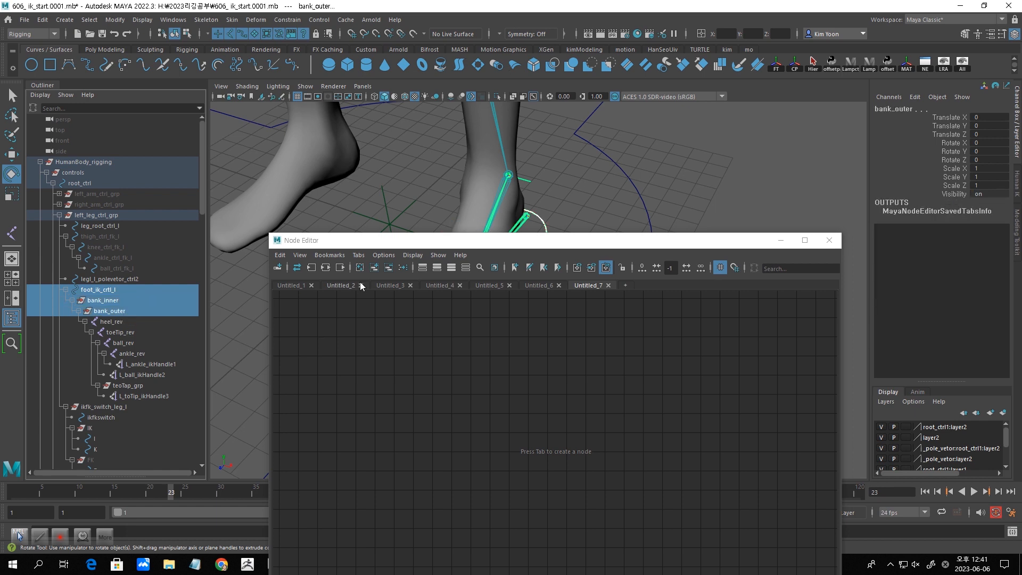
left_click(375, 268)
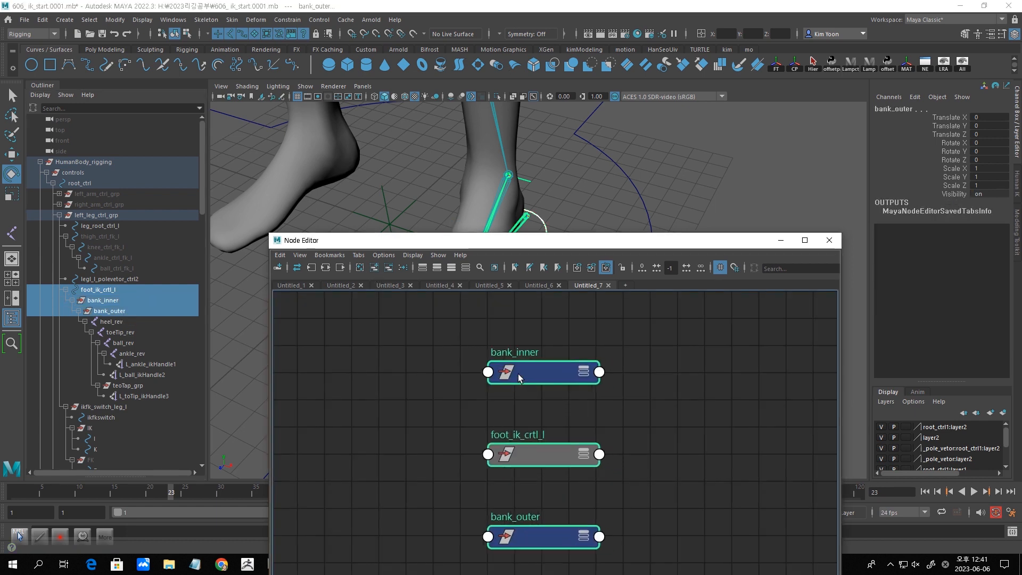
Arrange the graph with foot_ik_crtl_l on the input side and bank_inner and bank_outer together on the output side.
left_click(708, 422)
left_click_drag(536, 461, 398, 424)
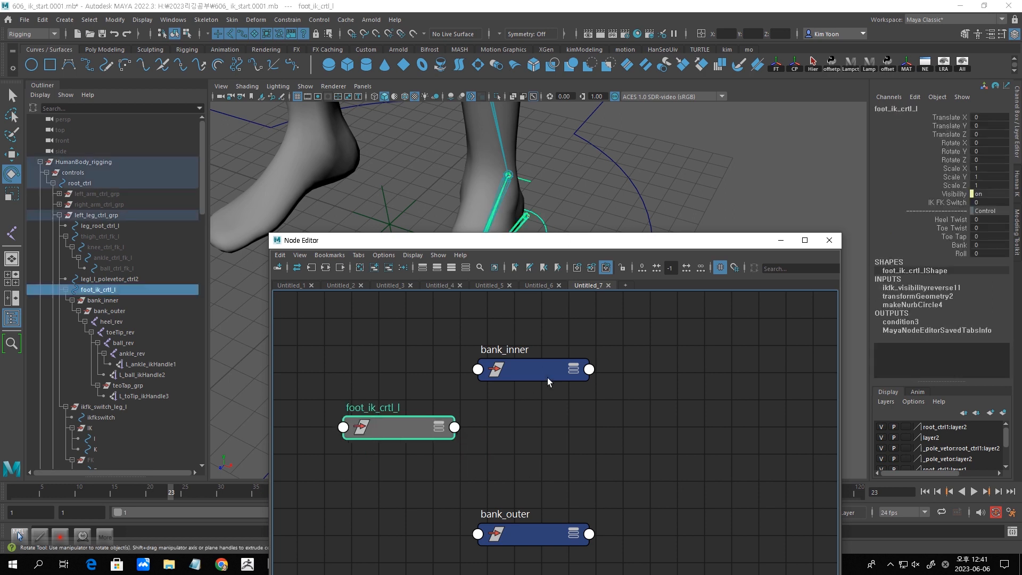
left_click_drag(547, 378, 713, 437)
left_click_drag(546, 527, 765, 369)
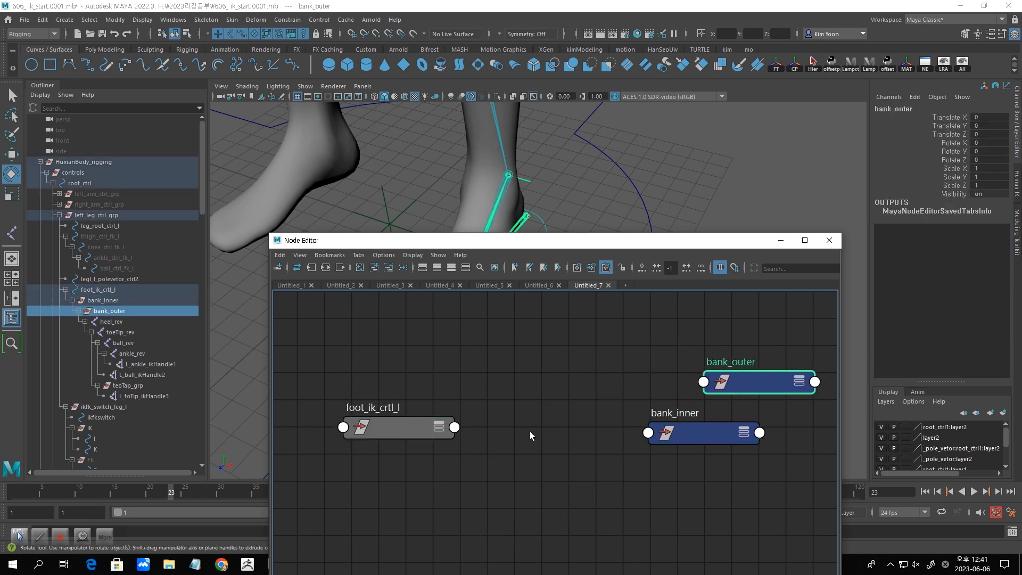
Create a condition node and place it between foot_ik_crtl_l and the two bank groups.
left_click(513, 431)
key("Tab")
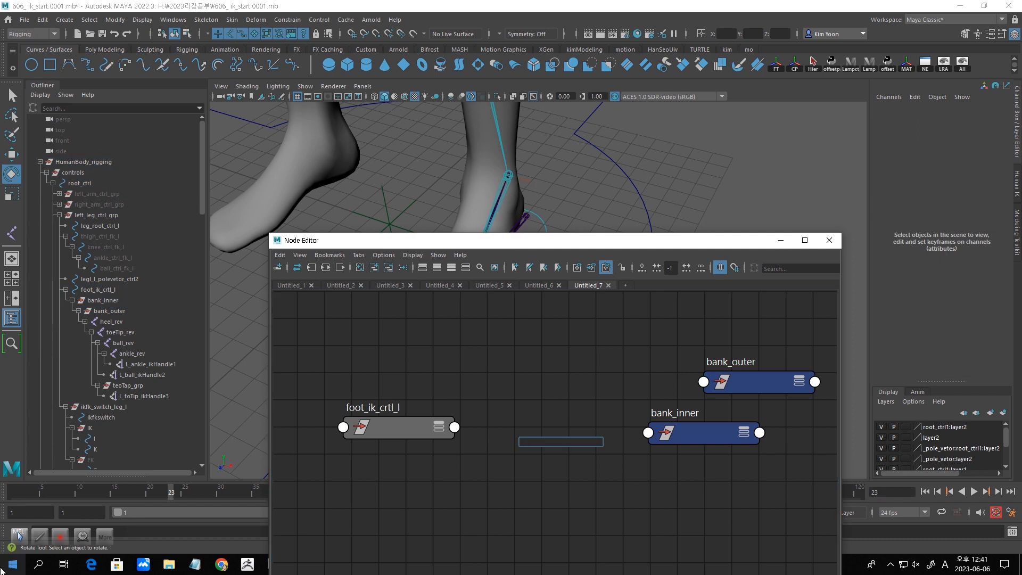
type("con")
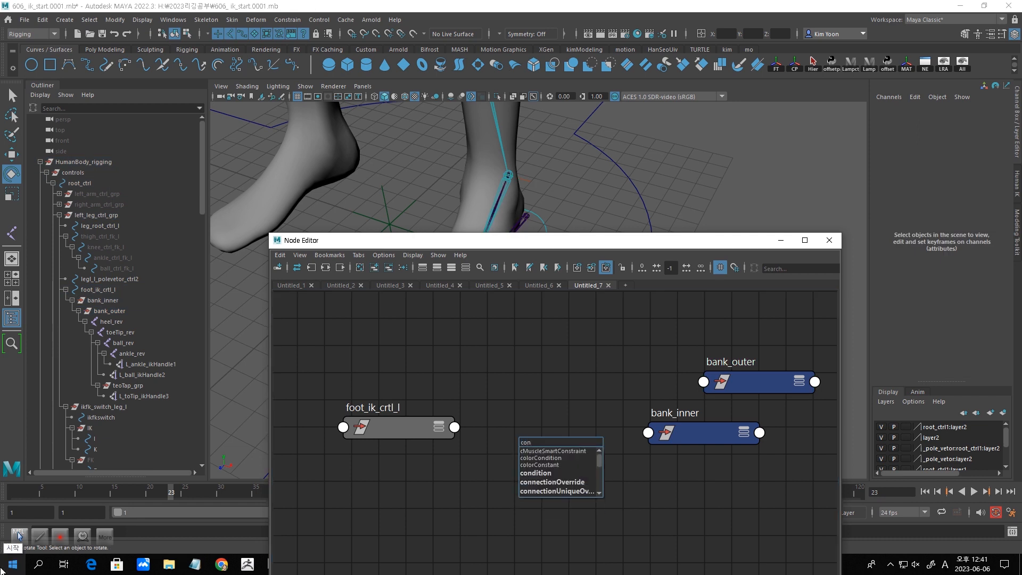
left_click(537, 474)
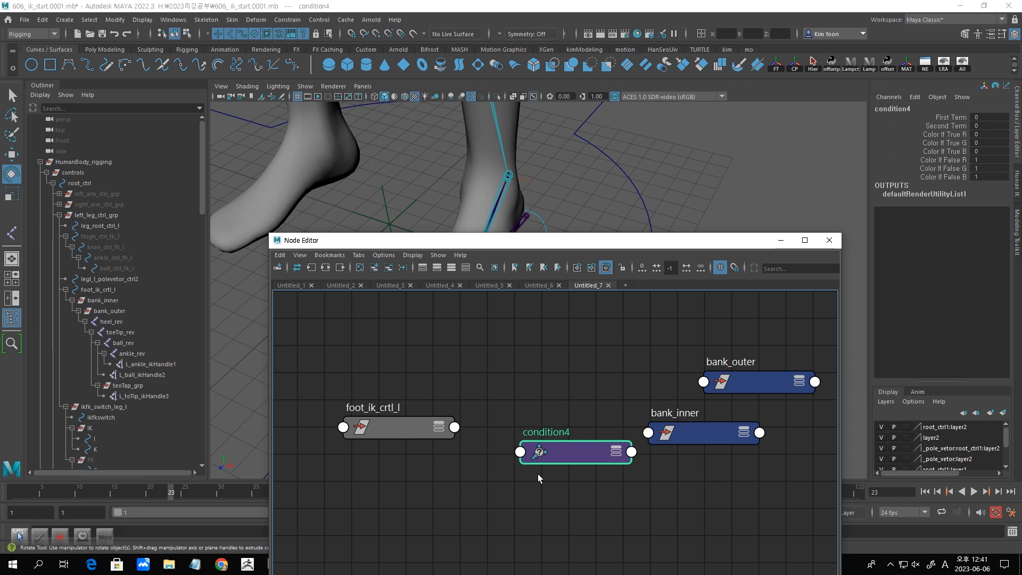
left_click_drag(551, 453, 545, 420)
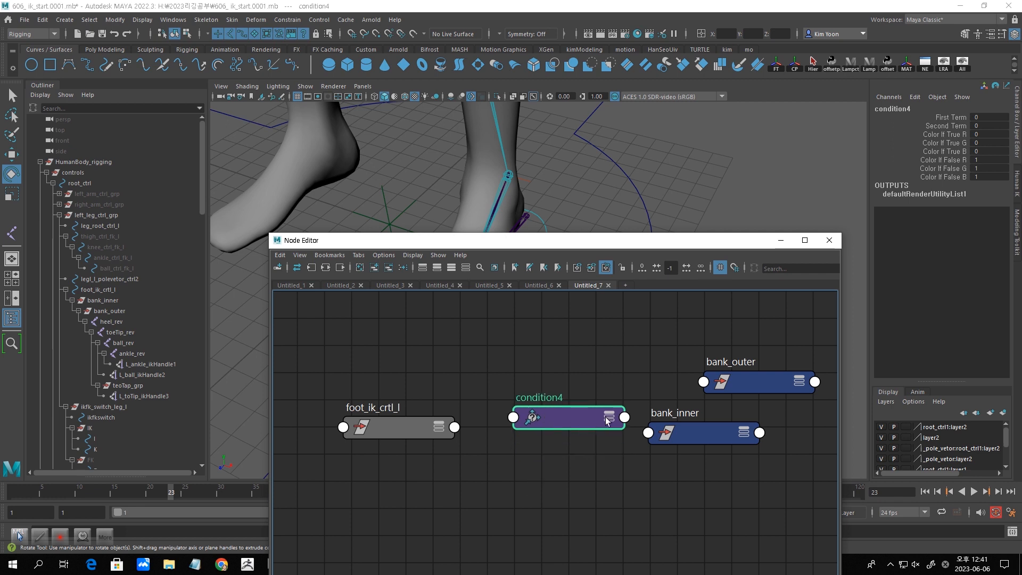
Expand the condition4 node's attributes and rename the node bank_condition4.
left_click(609, 417)
left_click(400, 423)
left_click_drag(400, 424, 387, 409)
double_click(535, 400)
left_click(531, 397)
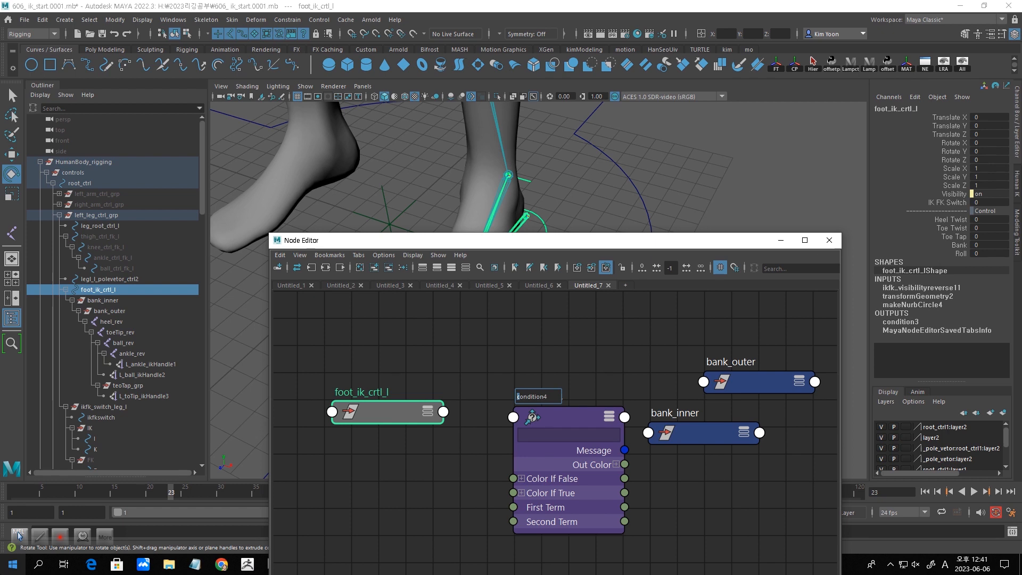
left_click(518, 396)
type("pa")
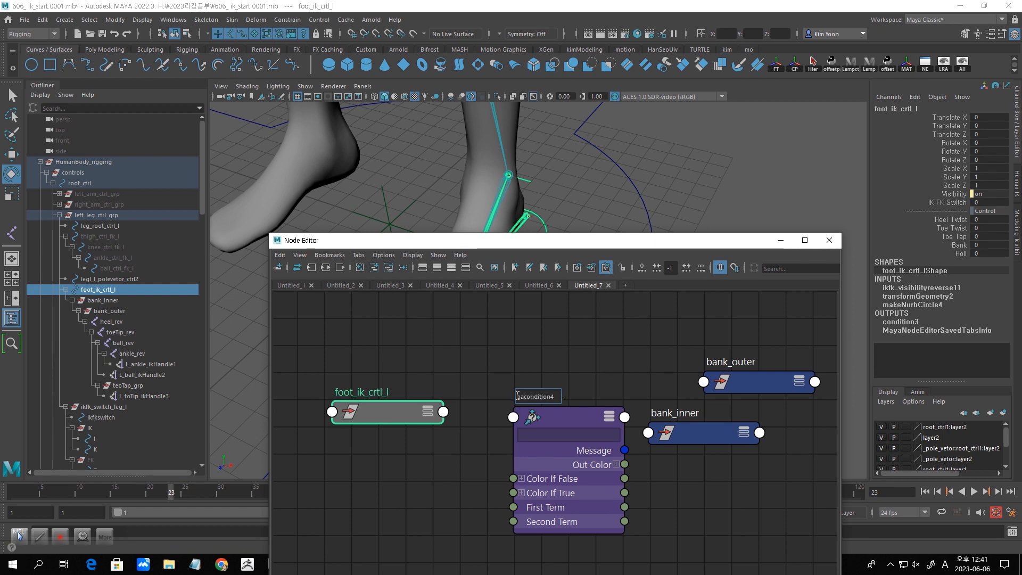
type("nk")
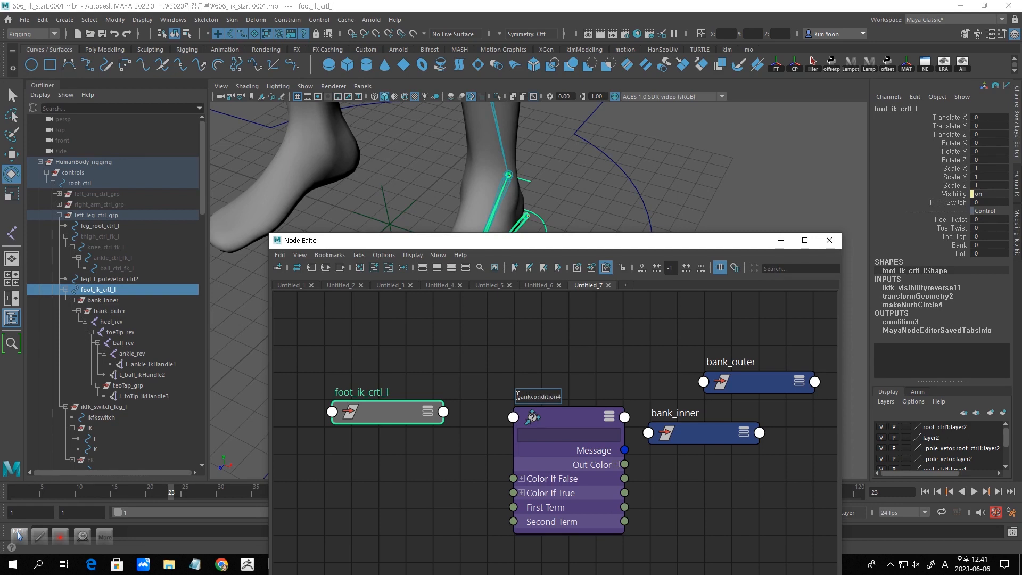
type("_")
key("Return")
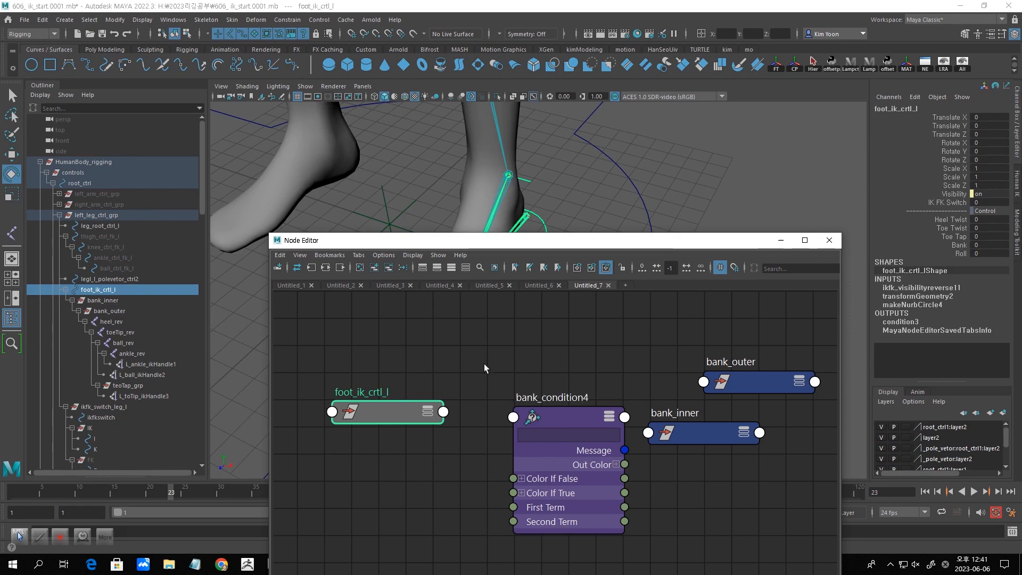
Show all attributes of the foot_ik_crtl_l node and arrange it beside bank_condition4 in the Node Editor.
left_click_drag(391, 408, 372, 390)
left_click_drag(565, 417, 532, 391)
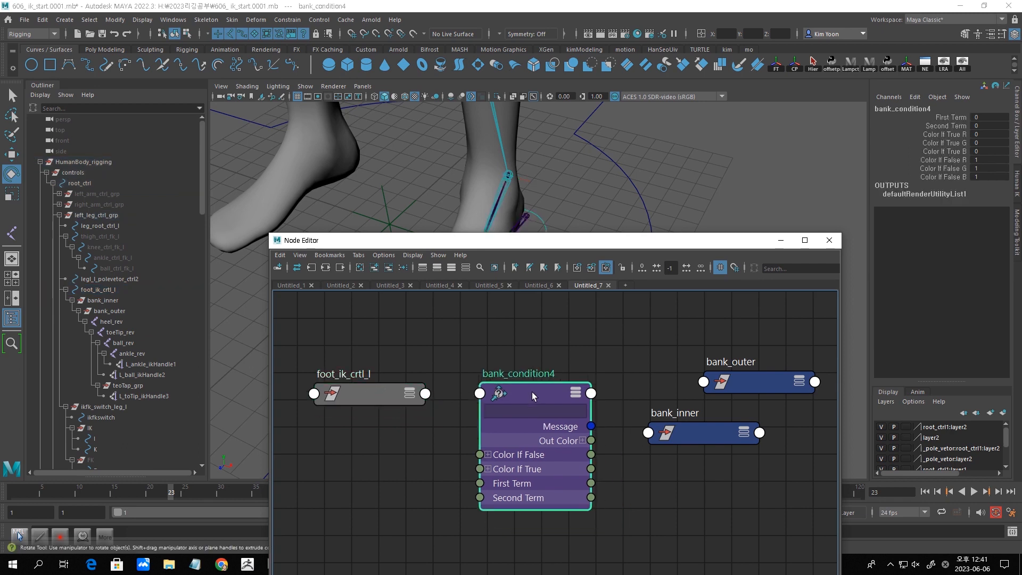
left_click_drag(394, 398, 403, 309)
key("3")
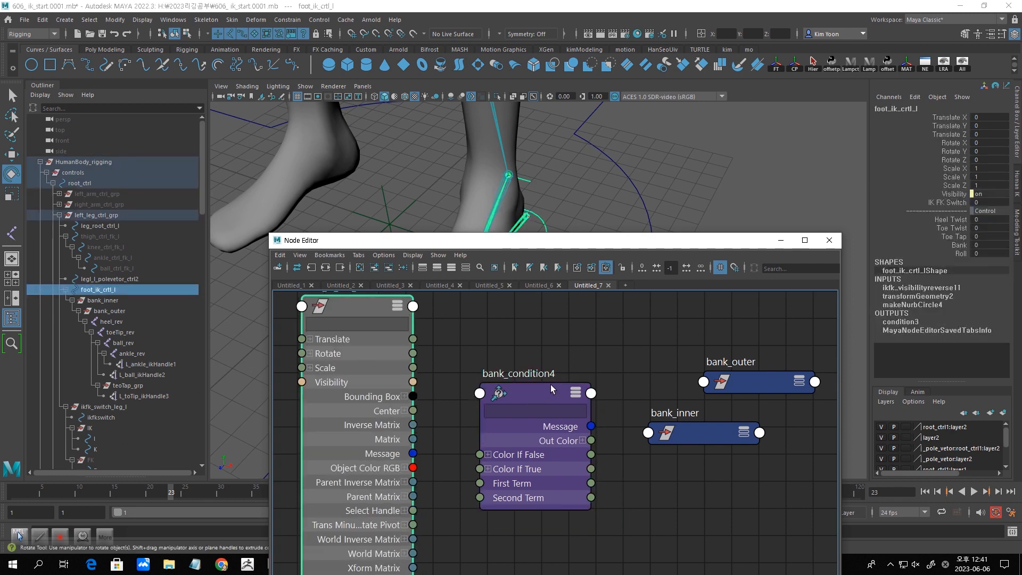
left_click_drag(551, 389, 541, 360)
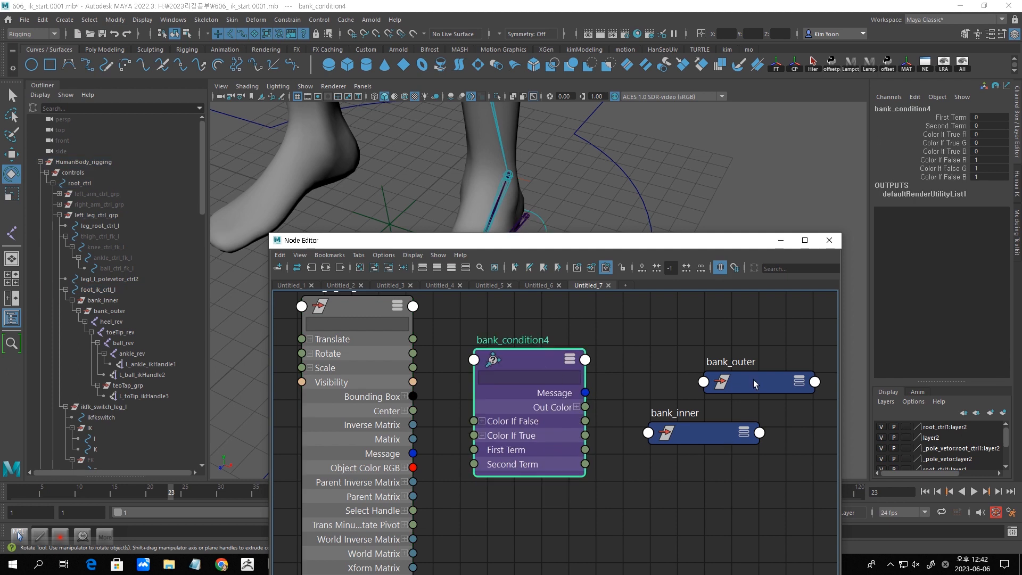
Try rotating the bank_inner group about -2.4 degrees around Z in the viewport, and undo the rotation.
left_click_drag(645, 241, 633, 319)
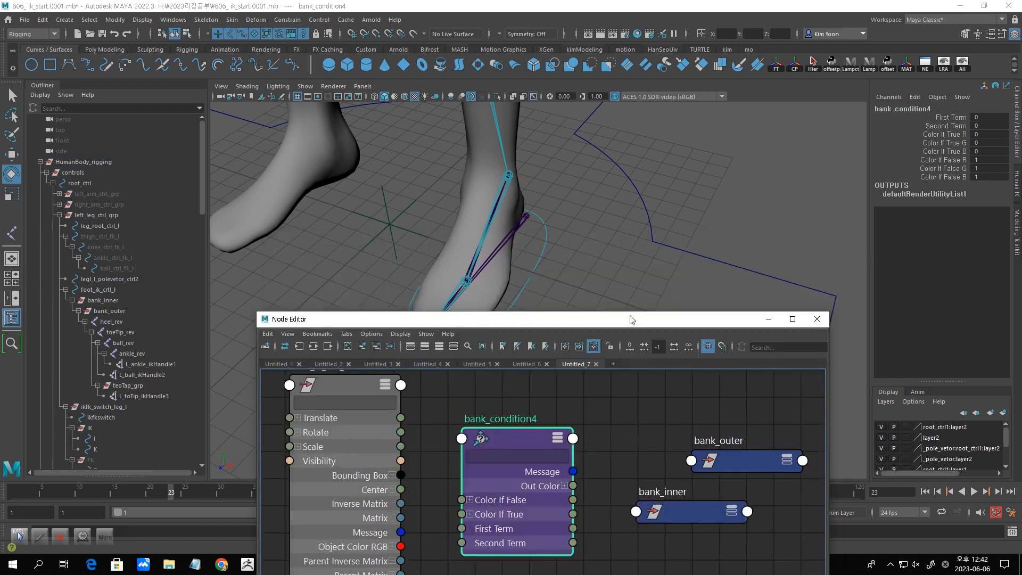
left_click(123, 301)
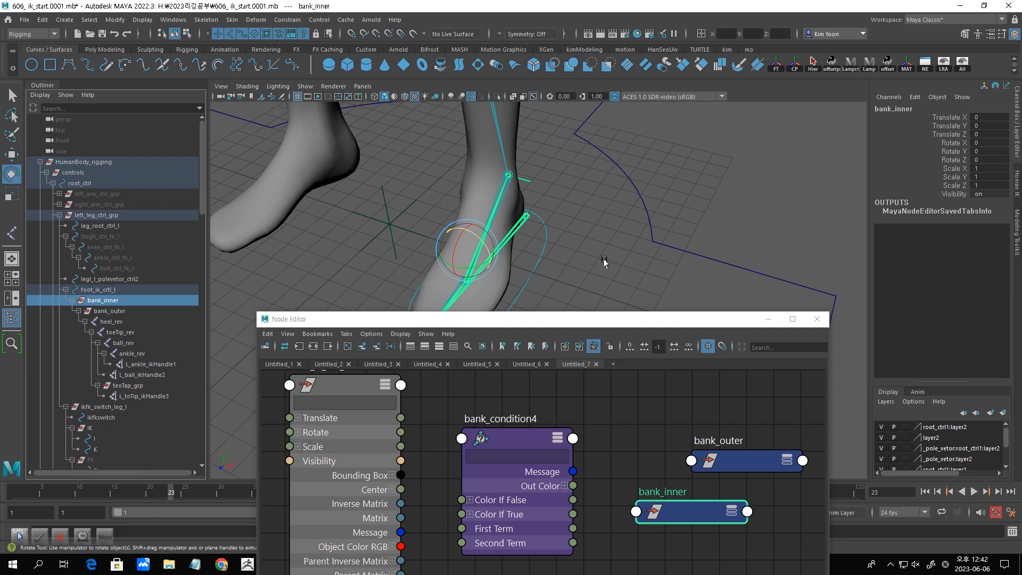
key("f")
mouse_move(518, 261)
left_mouse_down()
mouse_move(511, 256)
mouse_move(521, 259)
left_mouse_up()
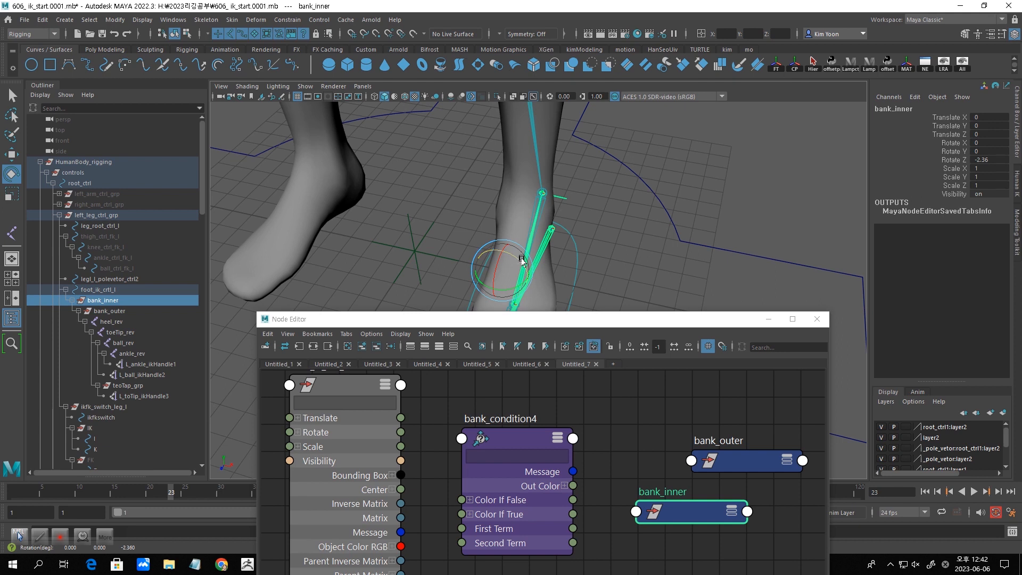
key("ctrl+z")
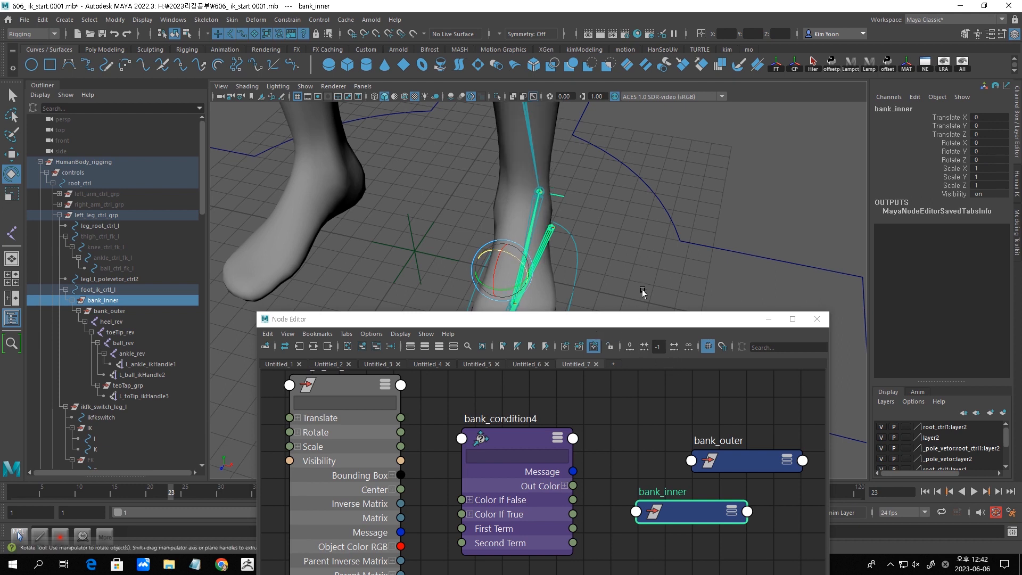
middle_click_drag(641, 294, 638, 238, "alt")
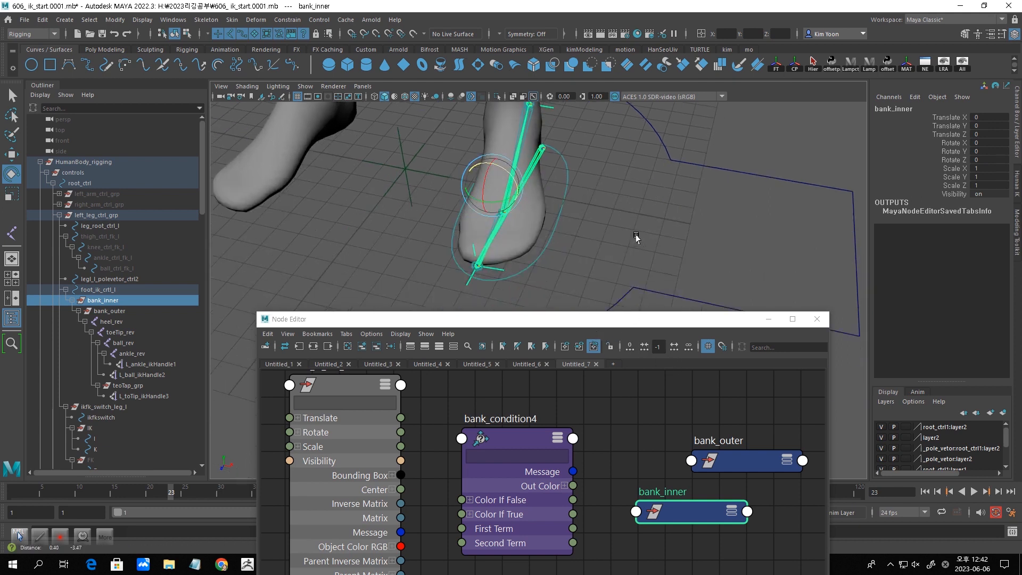
Try rotating the bank_outer group about -15.4 degrees around Z, and undo the rotation.
left_click(729, 461)
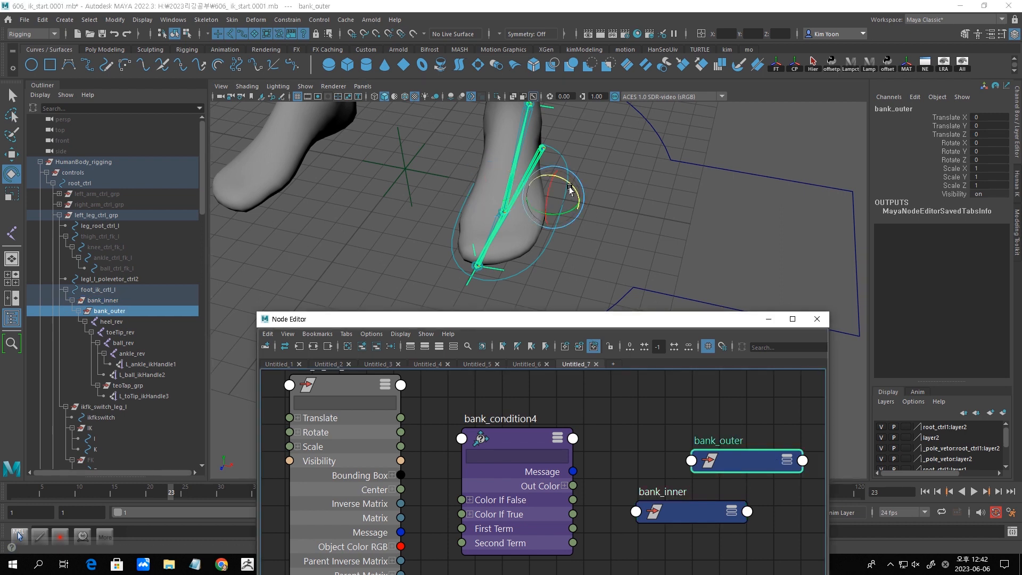
left_click_drag(569, 188, 574, 196)
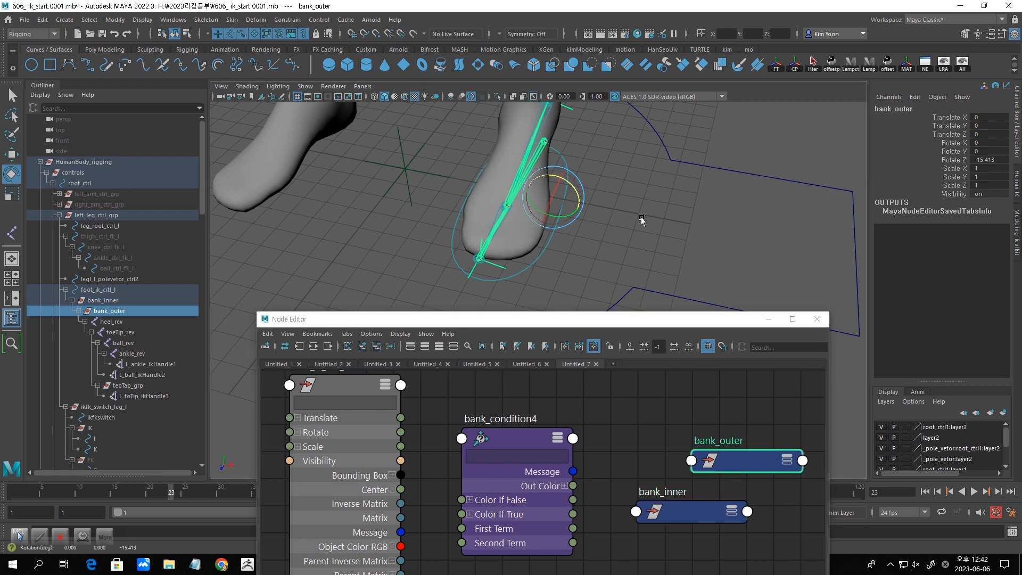
key("ctrl+z")
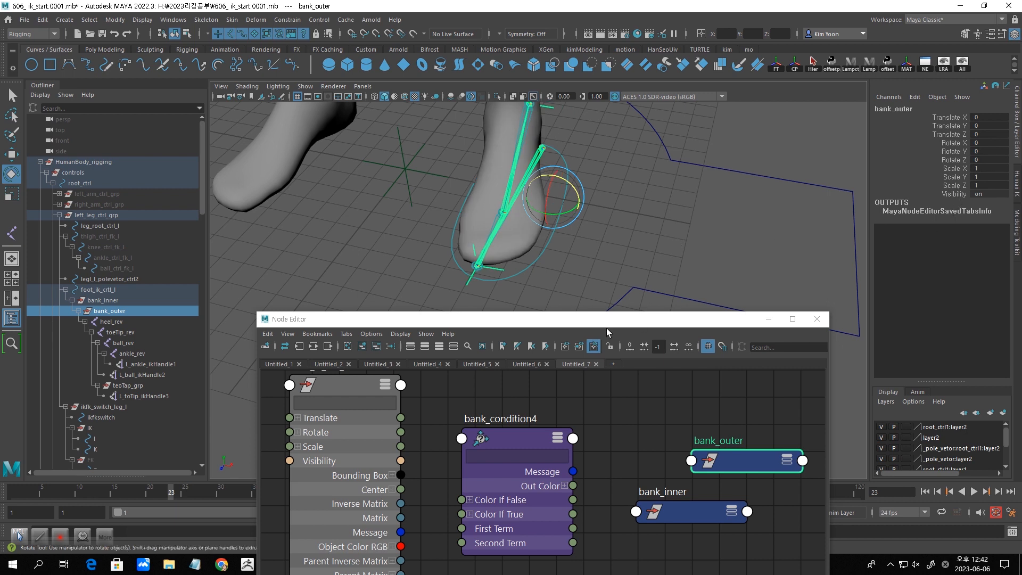
Connect Out Color R of bank_condition4 to Rotate Z of bank_inner.
left_click_drag(606, 326, 606, 280)
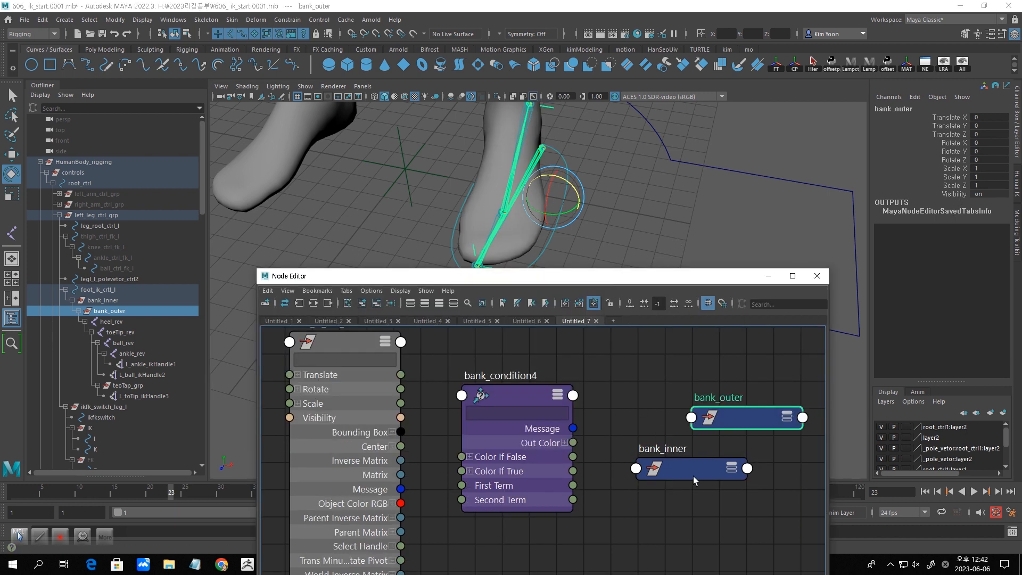
left_click(564, 442)
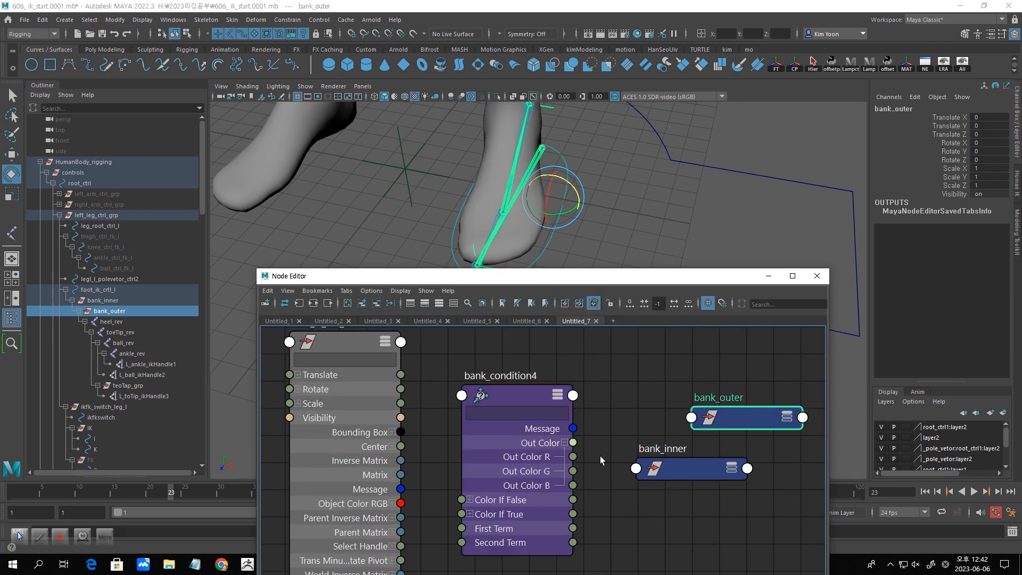
left_click(735, 470)
left_click_drag(688, 466, 683, 455)
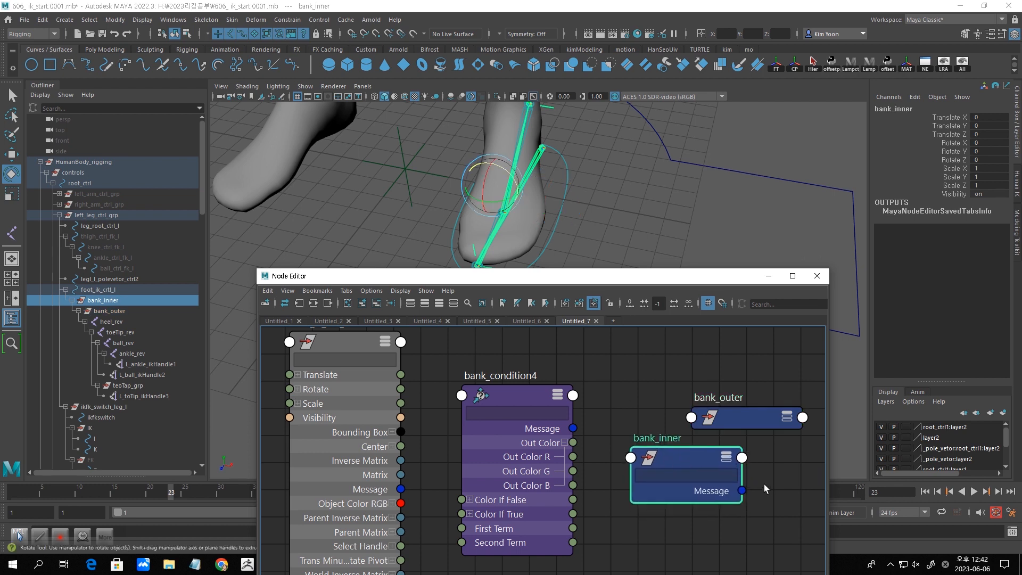
left_click(727, 458)
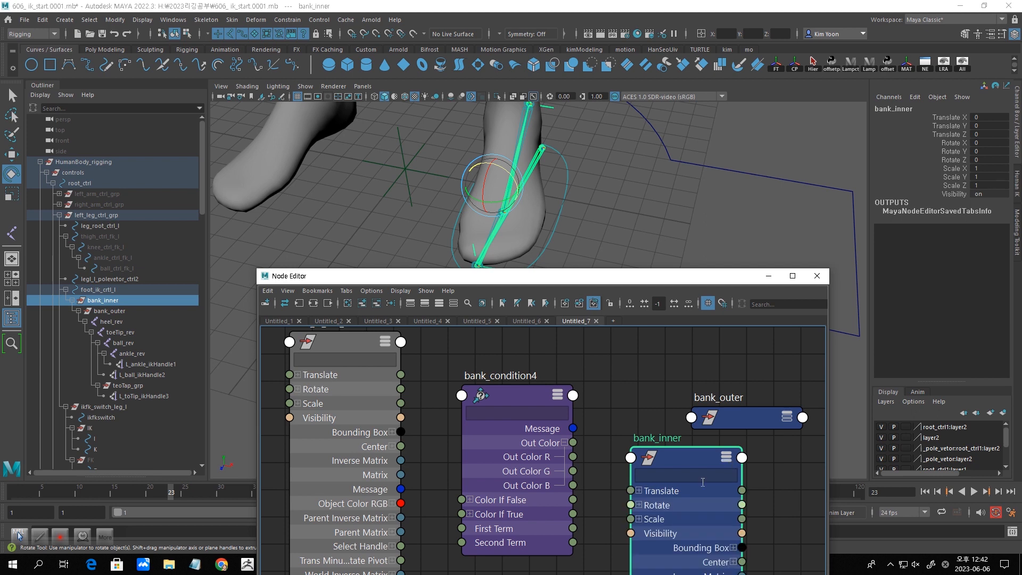
left_click_drag(681, 452, 680, 450)
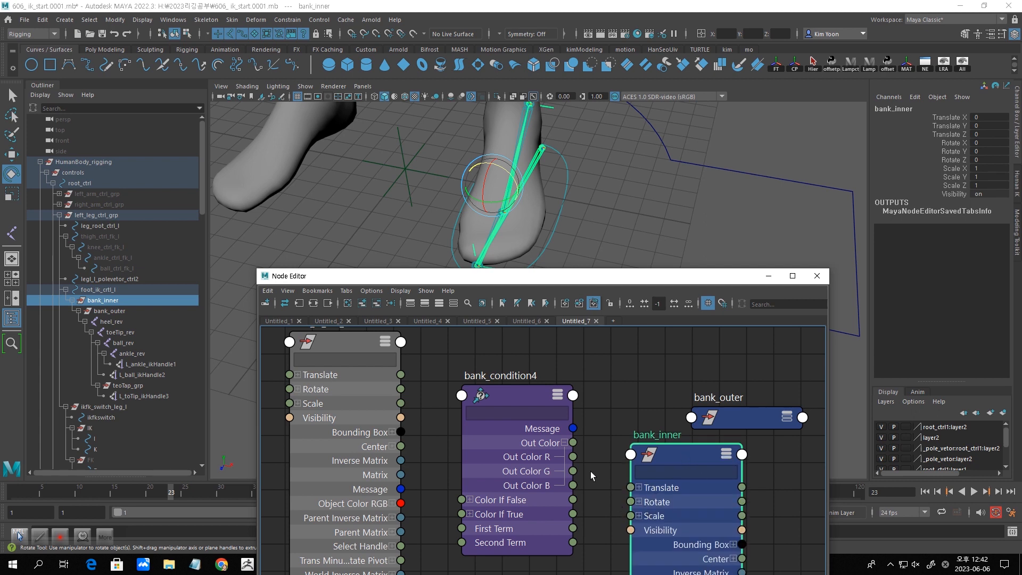
left_click(639, 501)
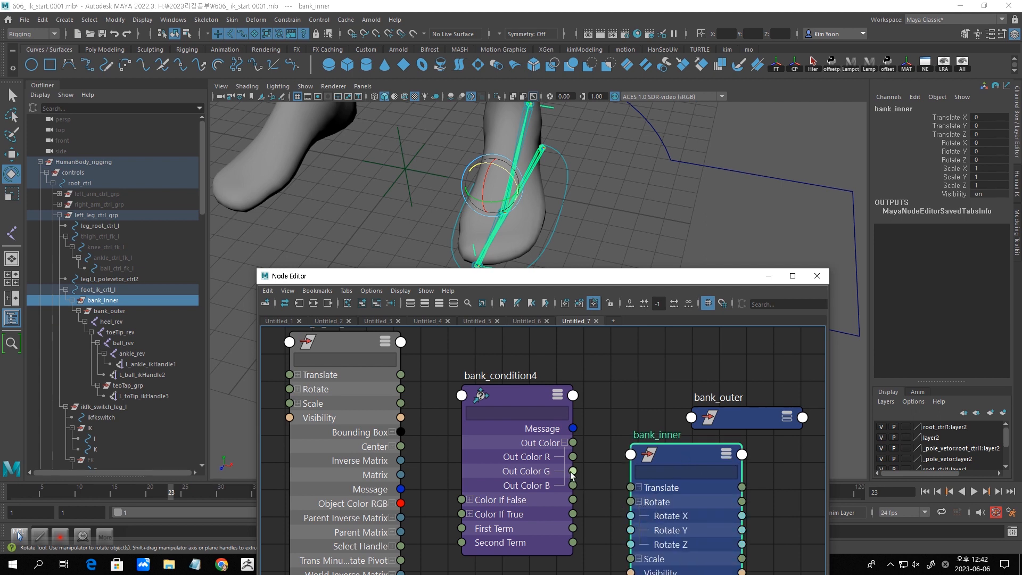
left_click_drag(573, 457, 631, 544)
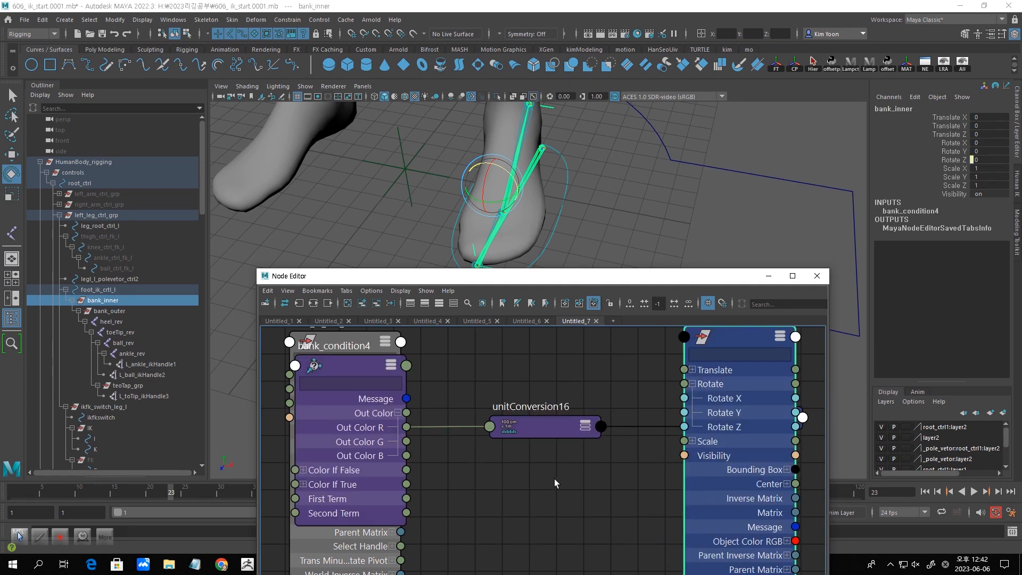
Space out the foot_ik_crtl_l, bank_condition4 and unit conversion nodes so that they no longer overlap.
scroll(554, 492, "down", 2)
left_click_drag(422, 401, 516, 413)
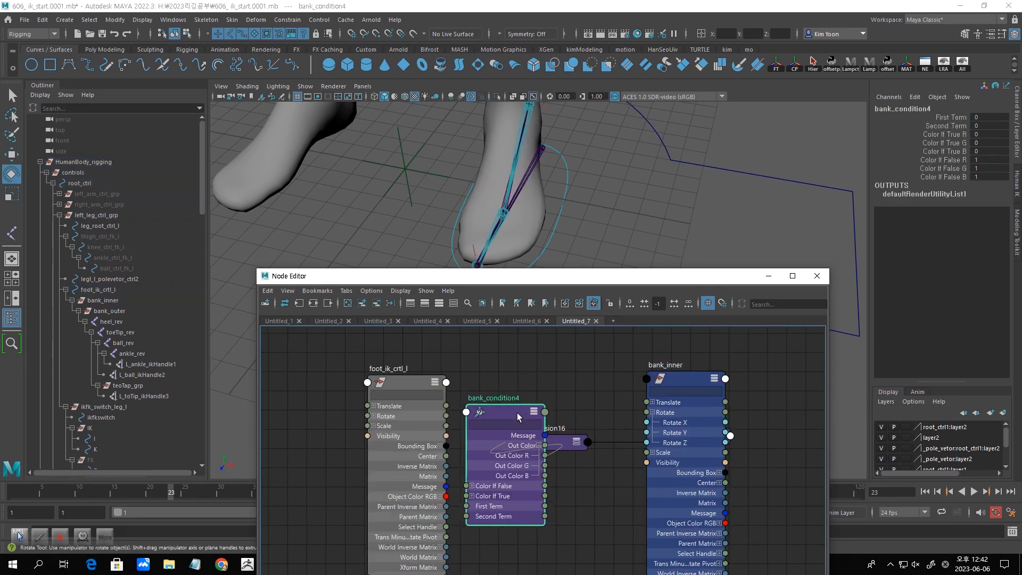
left_click_drag(405, 387, 349, 384)
left_click_drag(507, 411, 457, 404)
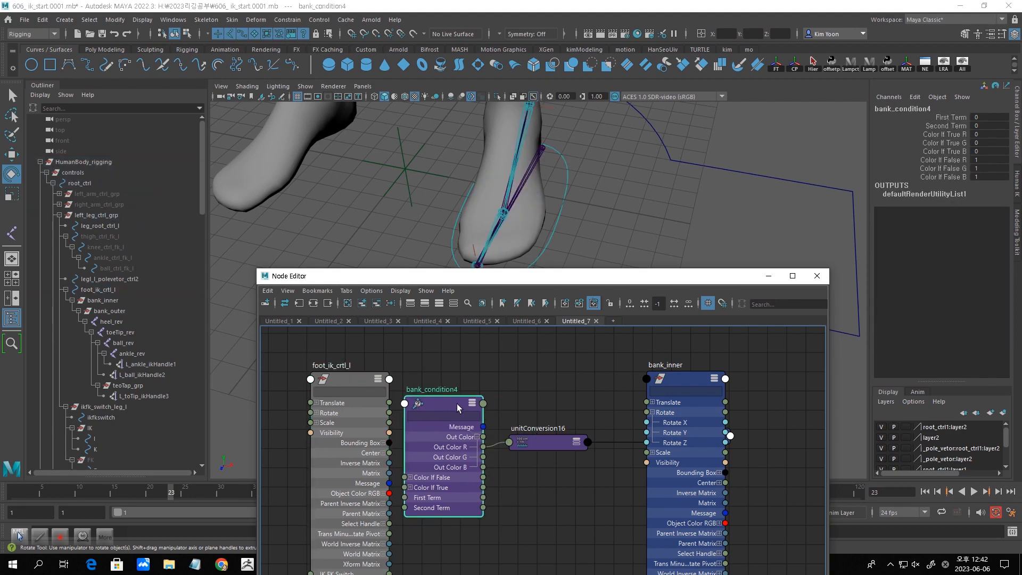
left_click_drag(571, 448, 595, 447)
Set the Operation of bank_condition4 to Greater Than.
double_click(439, 406)
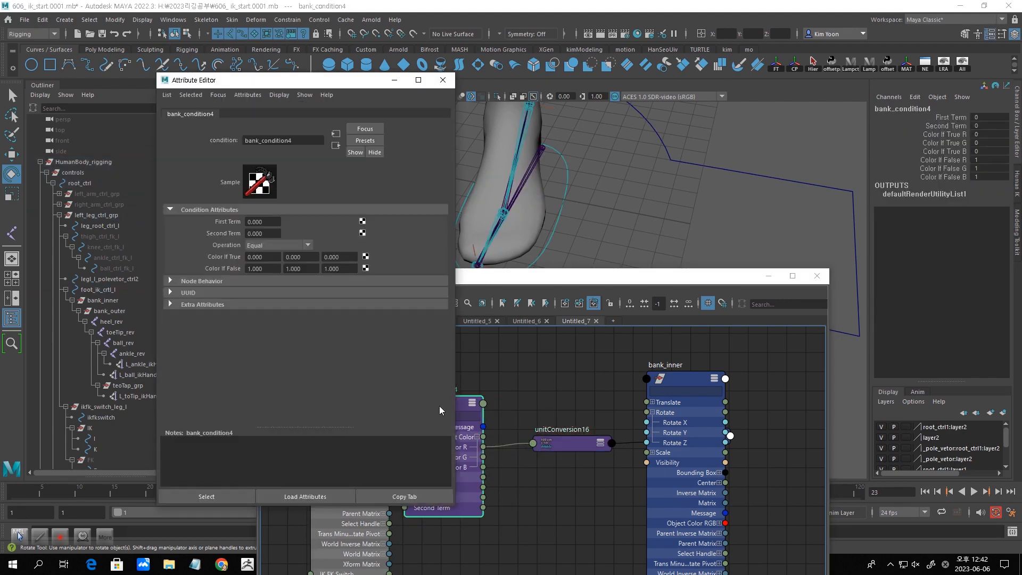
left_click_drag(193, 81, 118, 83)
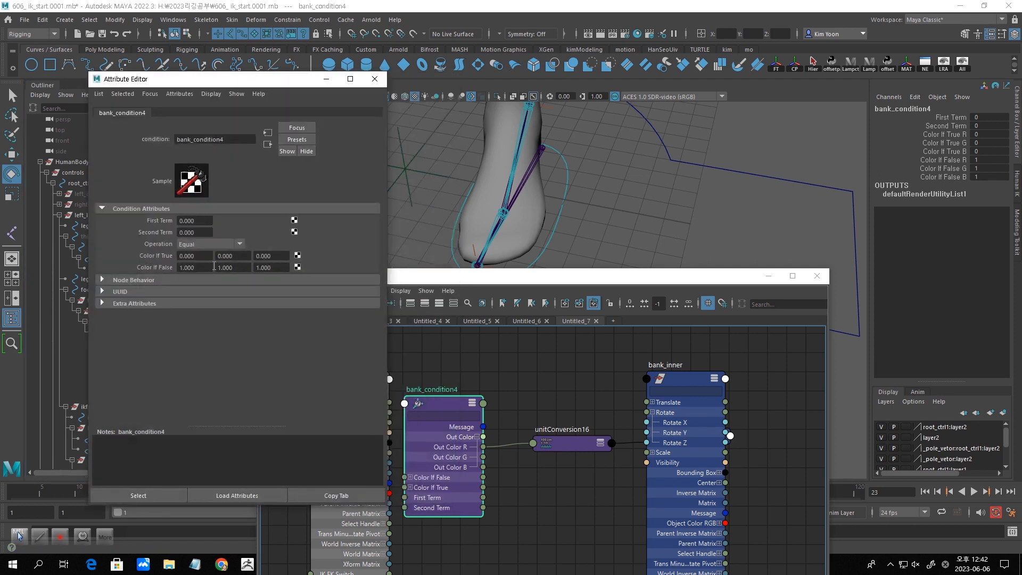
left_click(238, 243)
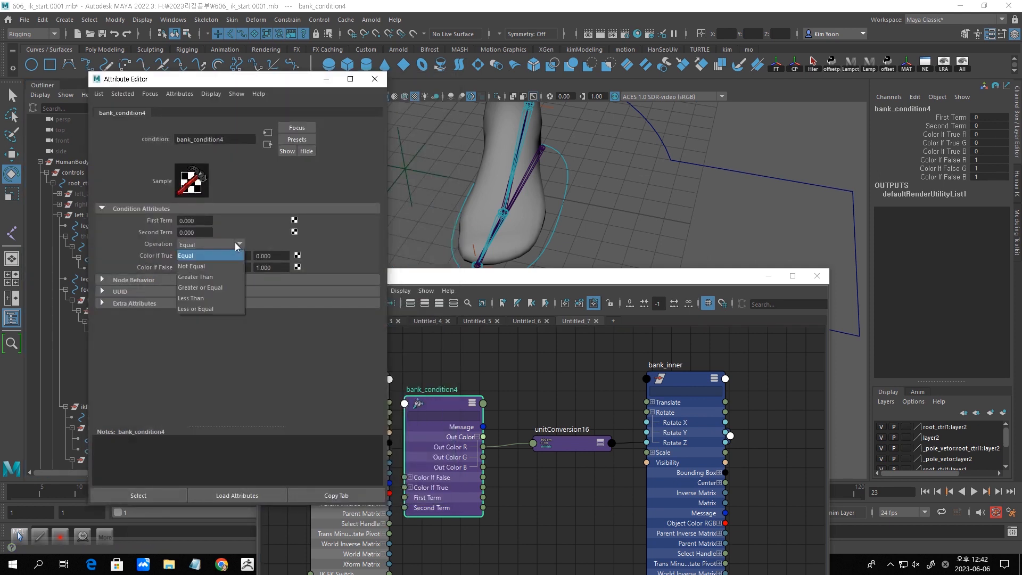
left_click(219, 278)
Connect the Bank attribute of foot_ik_crtl_l to First Term of bank_condition4.
left_click_drag(547, 285, 714, 269)
left_click_drag(604, 381, 625, 393)
left_click_drag(514, 355, 497, 283)
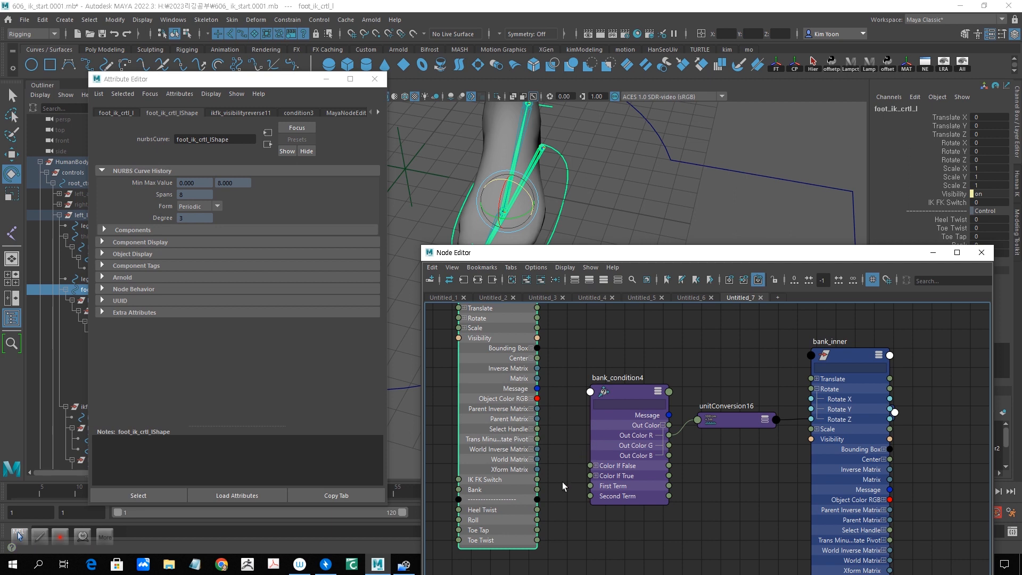
left_click_drag(538, 490, 593, 487)
Connect the Bank attribute of foot_ik_crtl_l to Color If True R of bank_condition4.
left_click(596, 476)
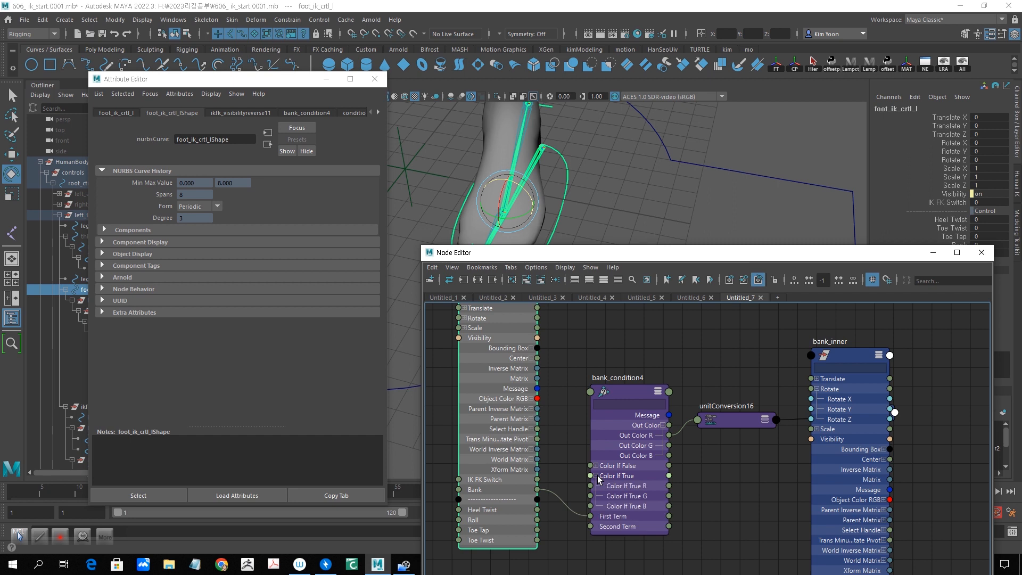
left_click(375, 79)
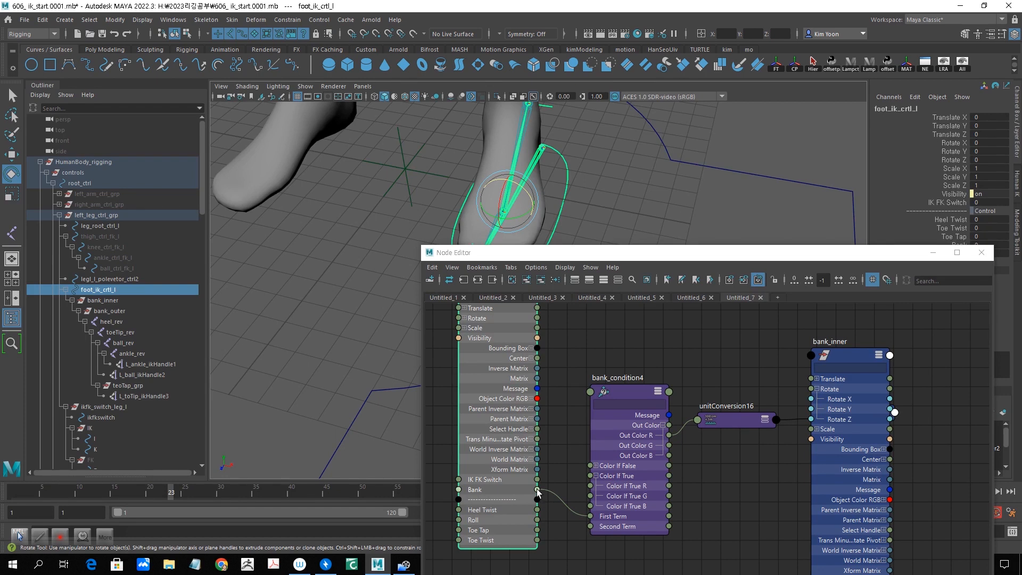
left_click_drag(538, 491, 590, 486)
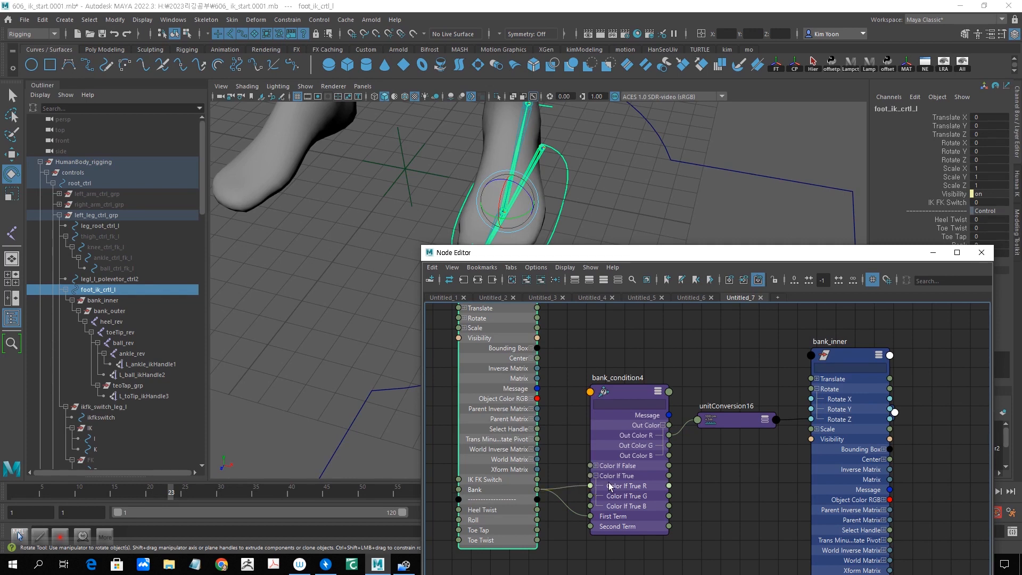
Open a separate attribute window for bank_condition4 and set its Color If False R to 0.
double_click(631, 397)
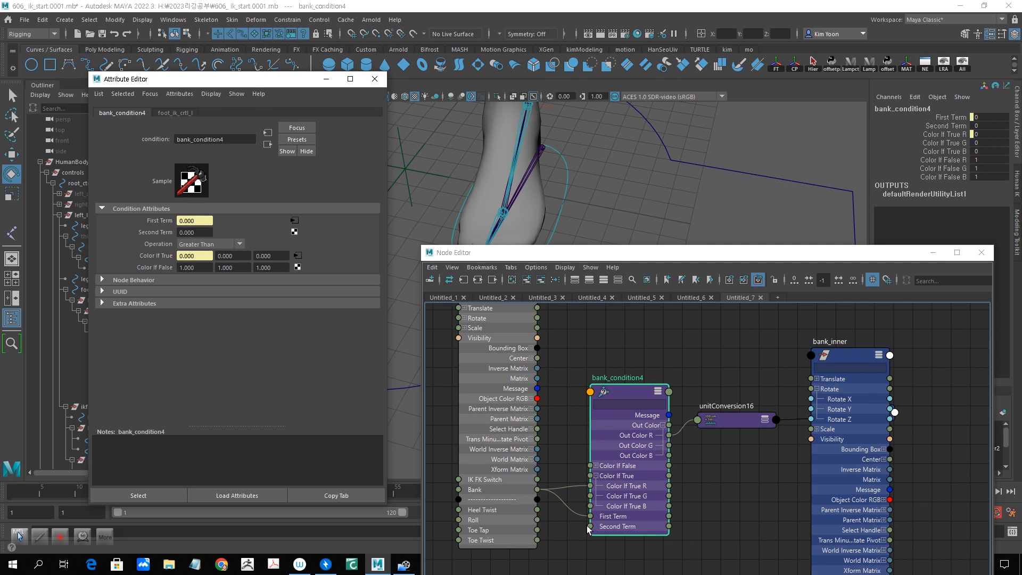
left_click(336, 499)
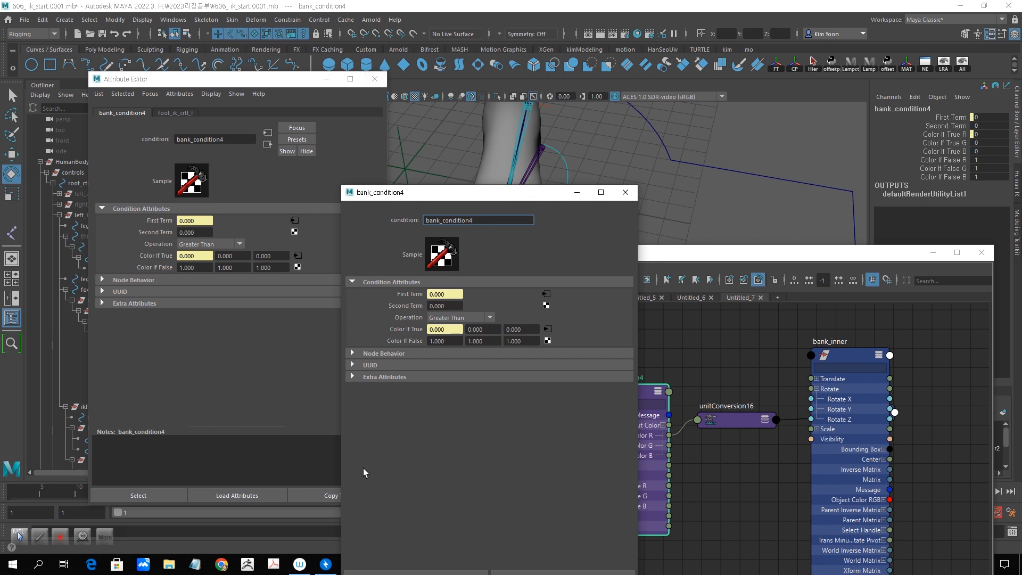
left_click(375, 79)
left_click_drag(471, 193, 221, 127)
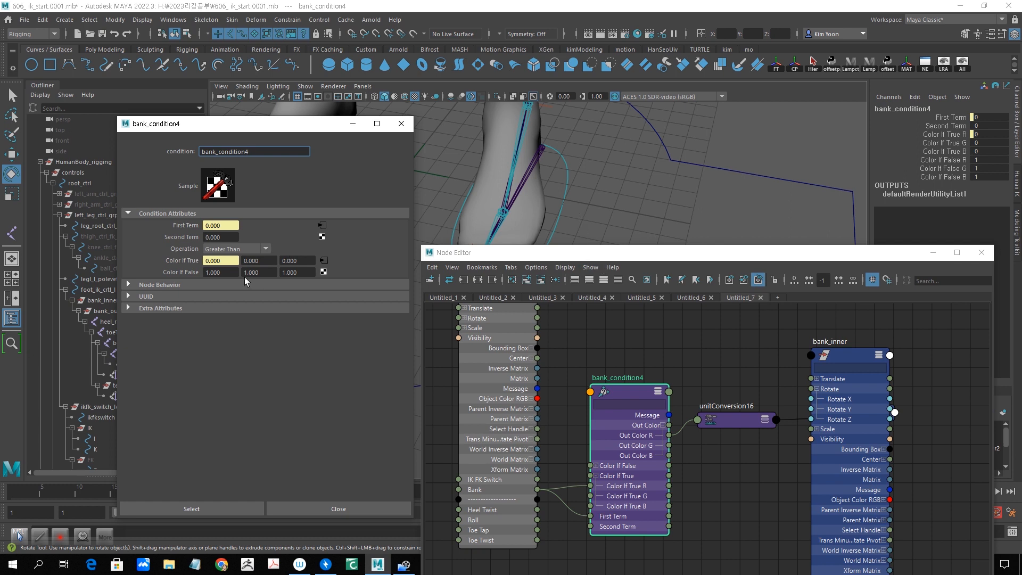
left_click_drag(234, 272, 184, 273)
type("0")
key("Return")
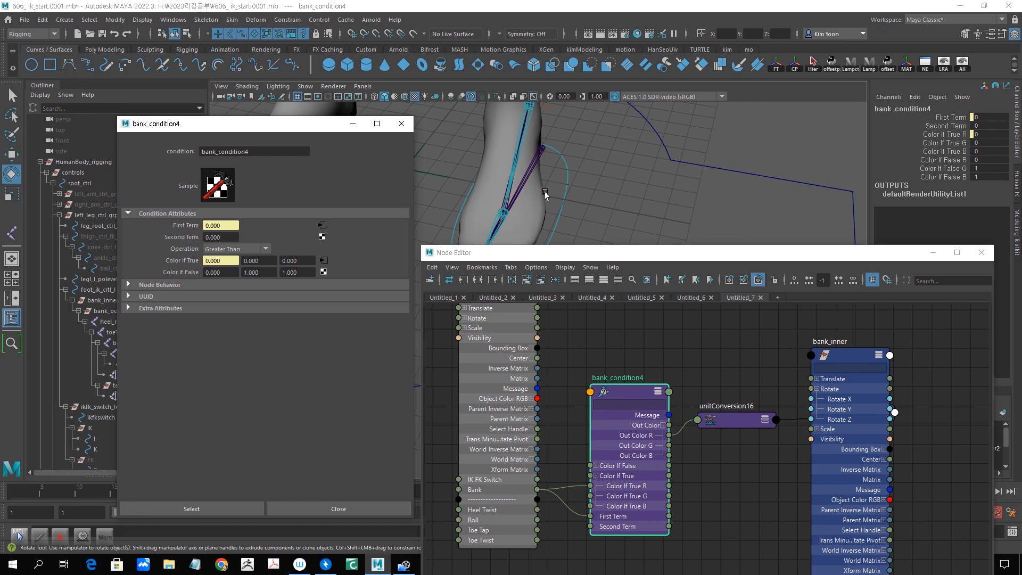
Select foot_ik_crtl_l, reset its Bank to 0, and test the attribute at about 8.1 and at negative values down to -15.
left_click(565, 186)
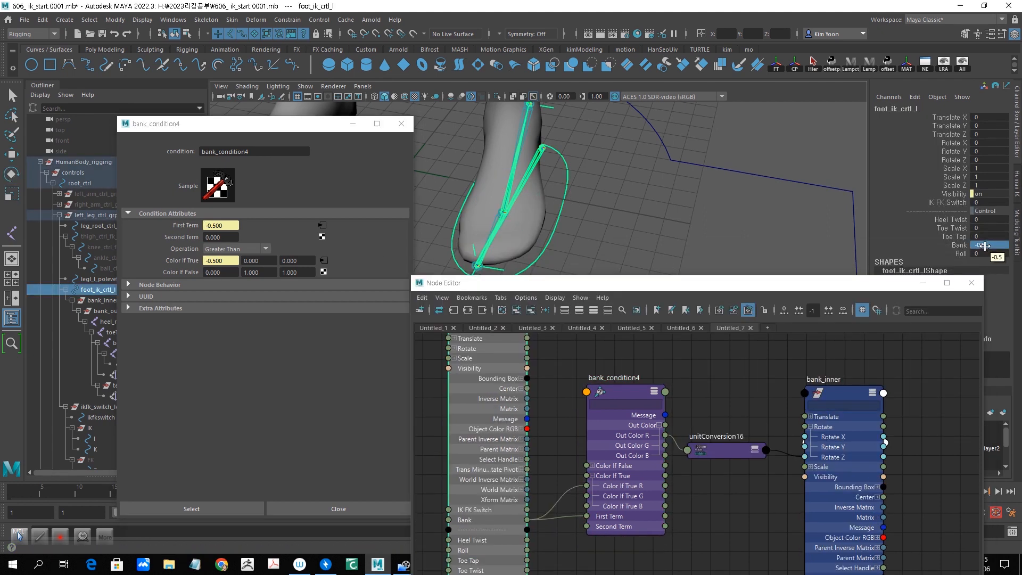
double_click(984, 245)
type("0")
key("Return")
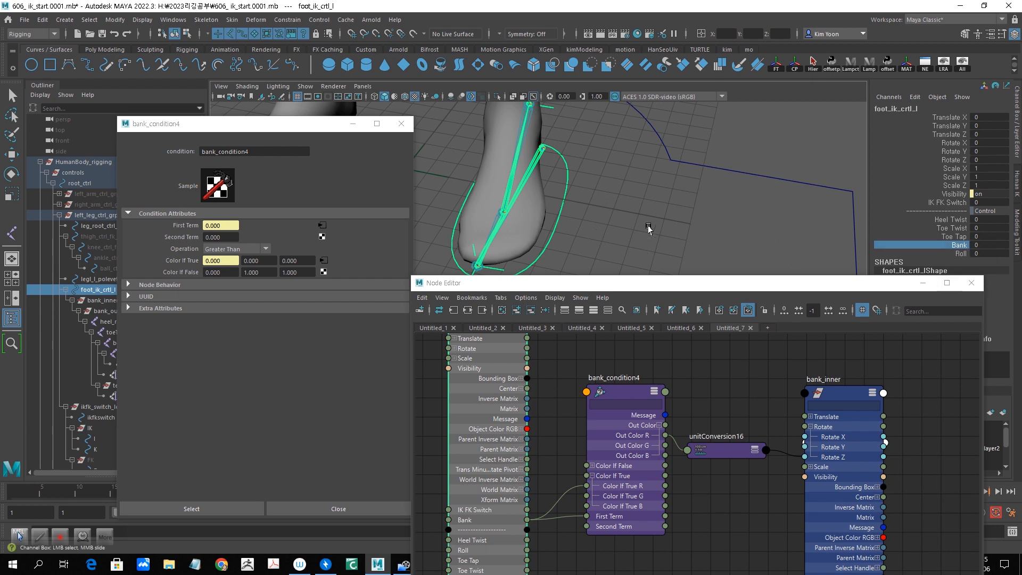
middle_click_drag(672, 228, 715, 225)
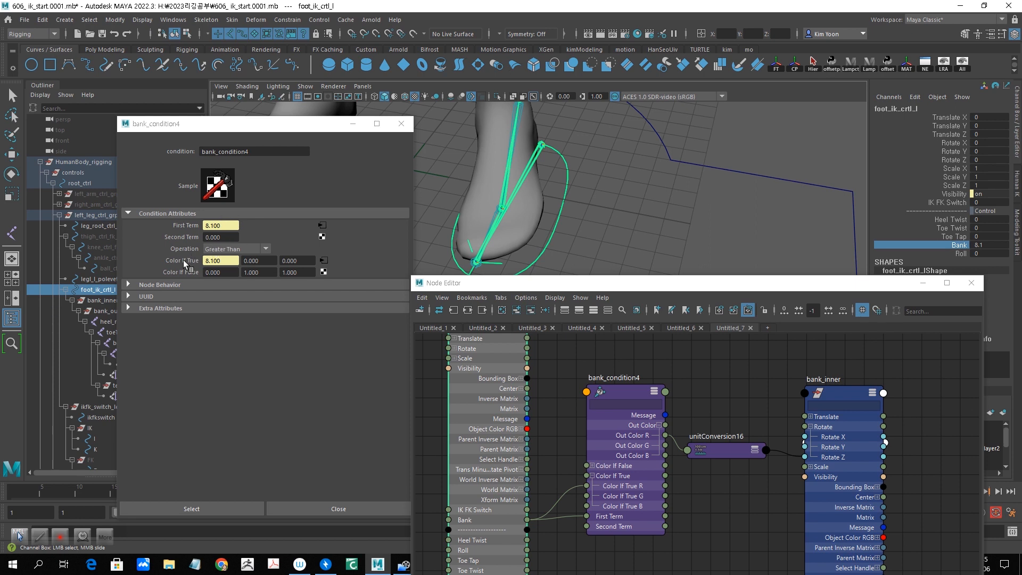
middle_click_drag(675, 244, 606, 259)
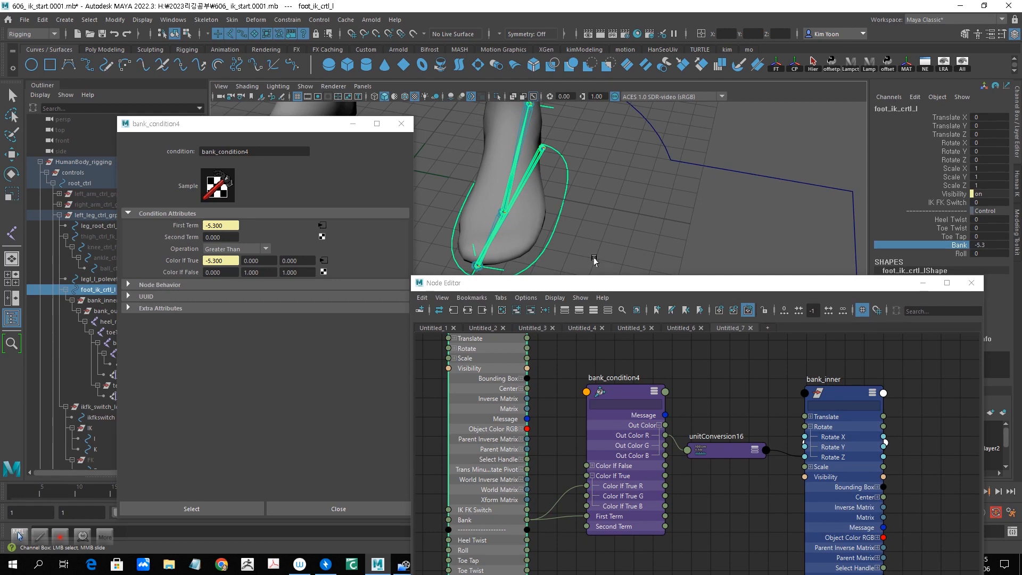
middle_click_drag(786, 230, 671, 241)
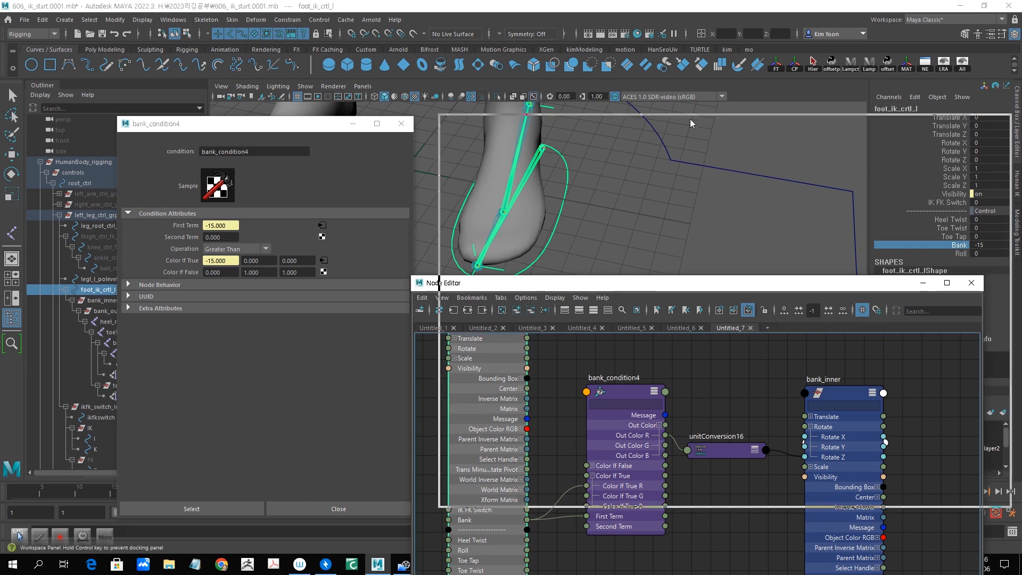
Reposition the Node Editor and attribute windows, and spread out the bank_condition4, unitConversion16 and bank_outer nodes in the graph.
left_click_drag(663, 287, 665, 60)
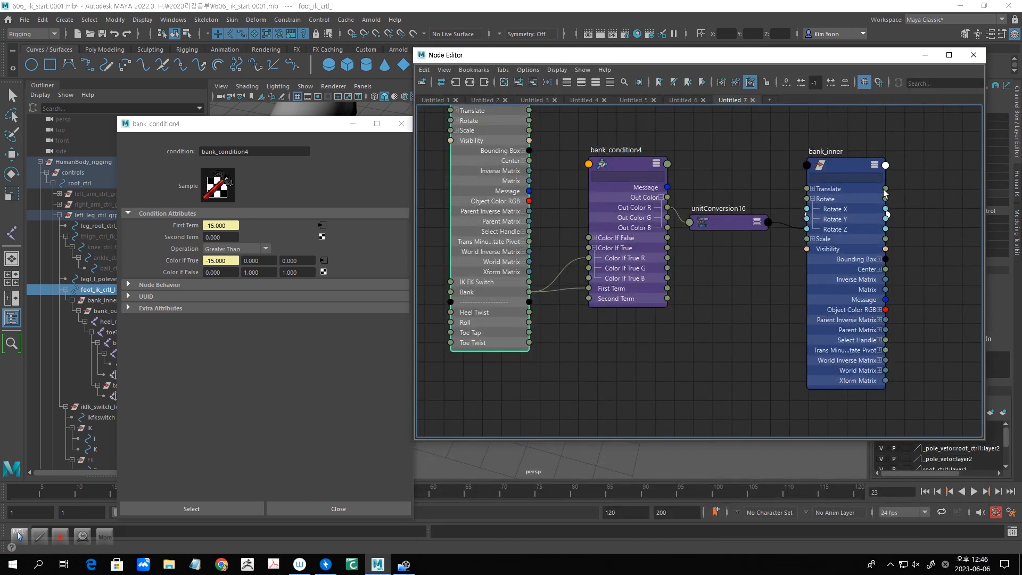
scroll(713, 317, "down", 3)
scroll(714, 316, "up", 3)
left_click_drag(244, 127, 261, 147)
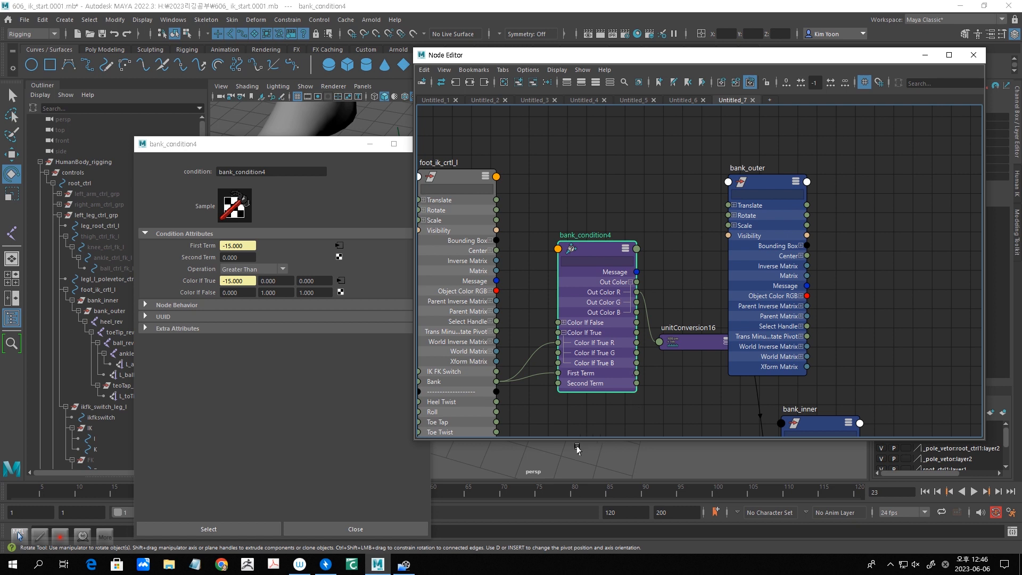
left_click_drag(596, 248, 596, 238)
left_click_drag(684, 336, 673, 311)
left_click_drag(775, 185, 781, 195)
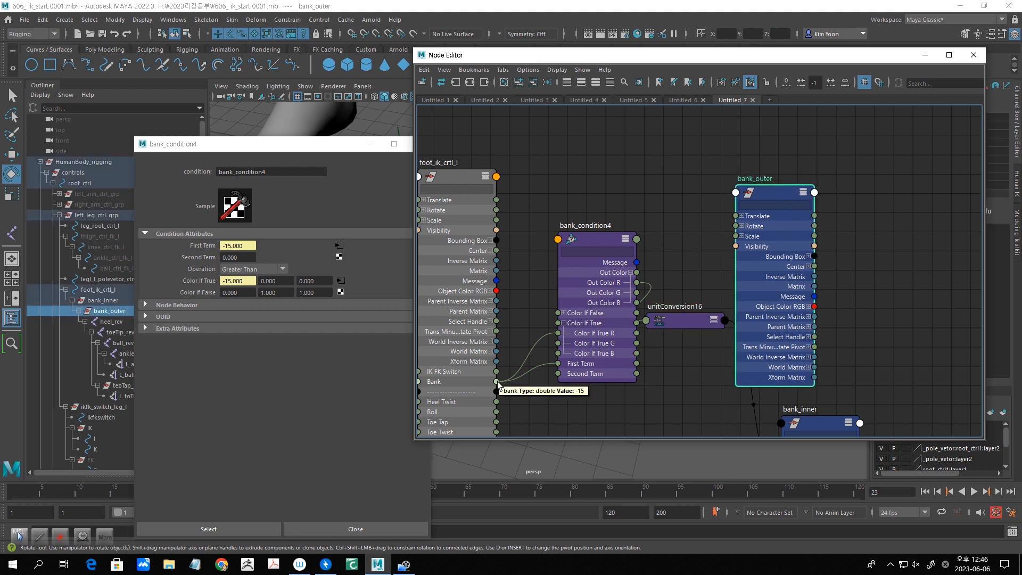
Expand Color If False on bank_condition4 and connect the Bank attribute of foot_ik_crtl_l to Color If False G.
left_click_drag(561, 316, 586, 176)
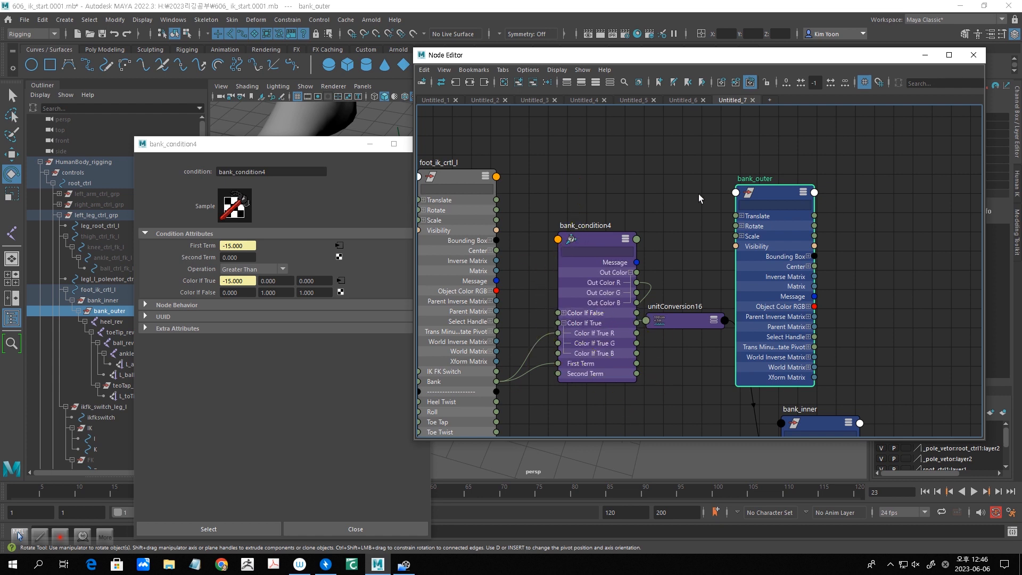
left_click(564, 313)
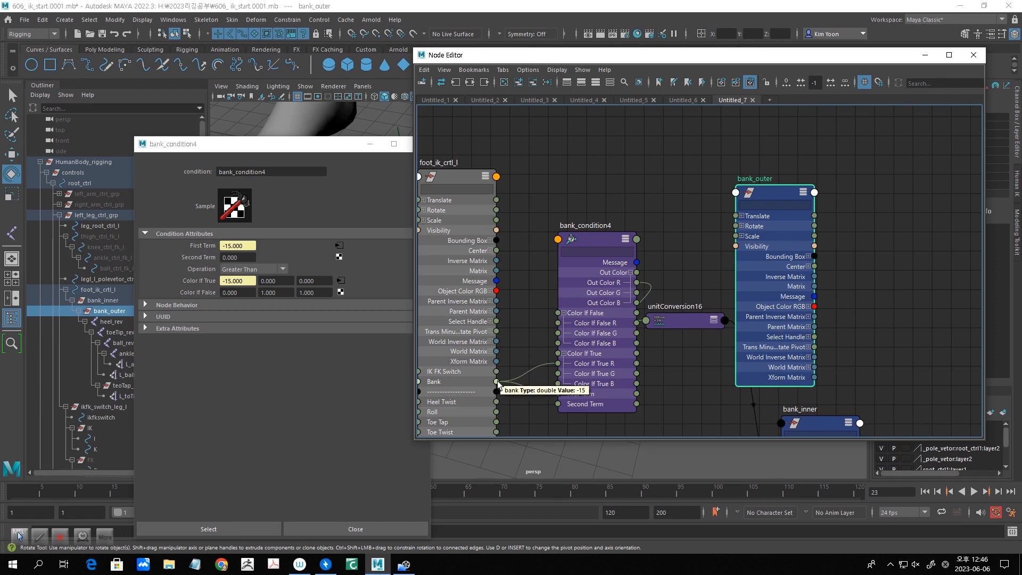
left_click_drag(497, 383, 559, 338)
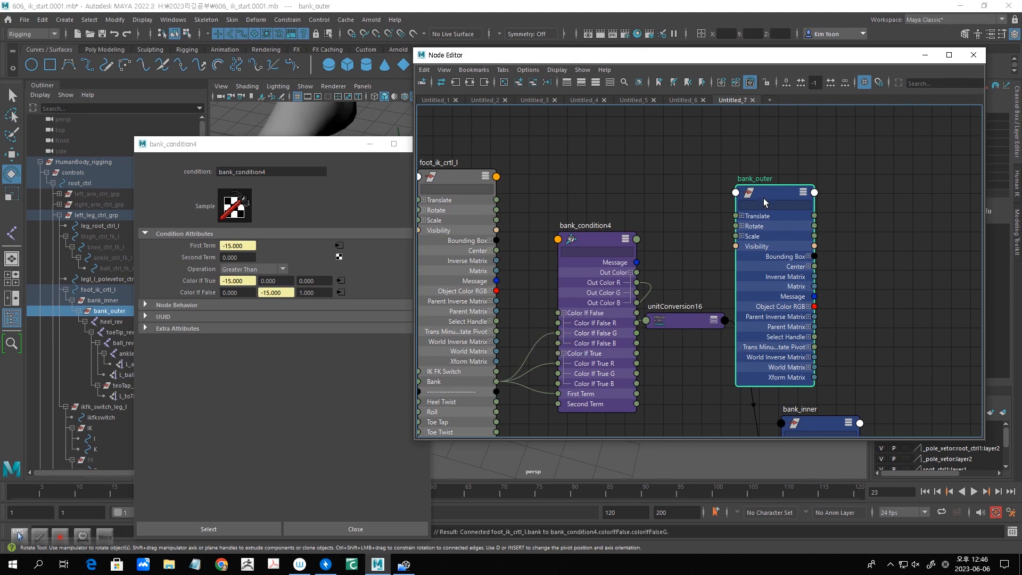
Connect Out Color G of bank_condition4 to Rotate Z of bank_outer.
left_click(742, 227)
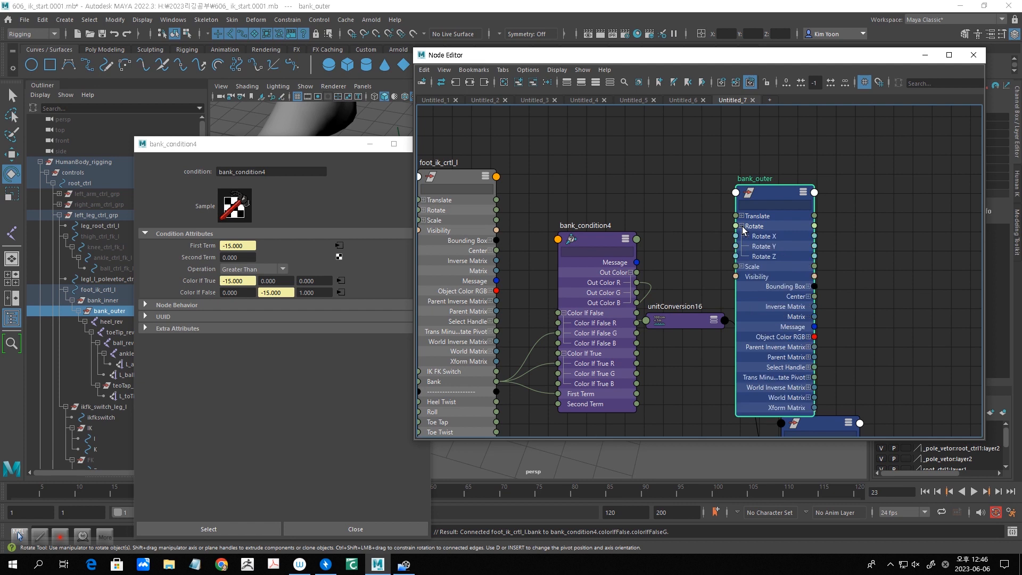
left_click_drag(610, 238, 586, 215)
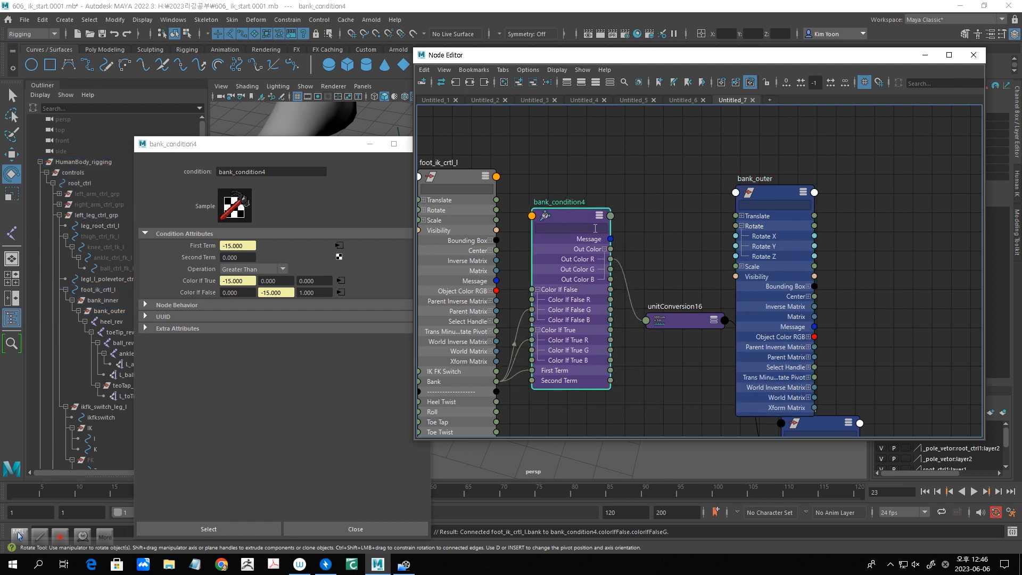
left_click_drag(611, 271, 736, 256)
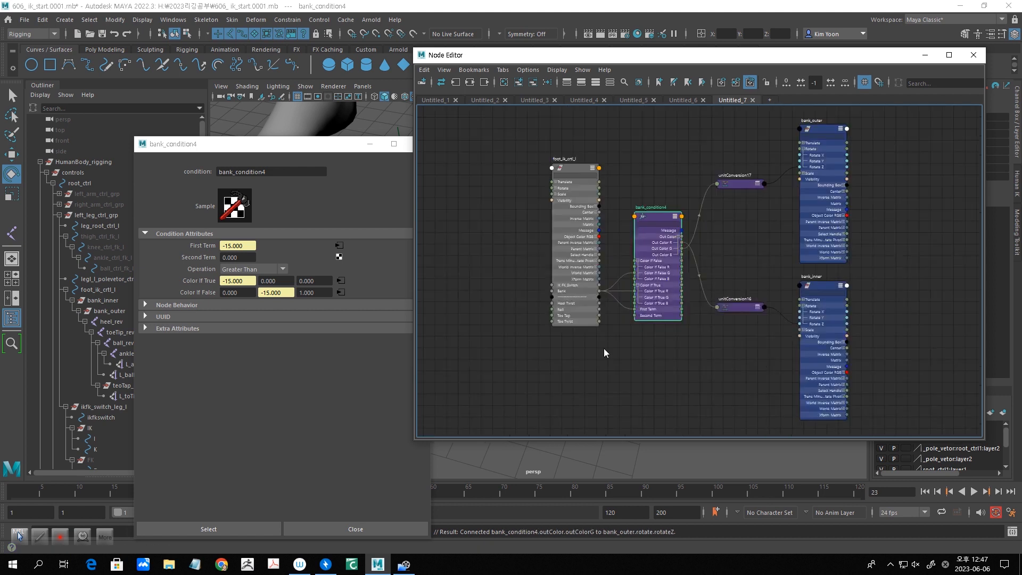
Test the finished bank connections by varying the Bank of foot_ik_crtl_l, ending at about 5.9.
left_click_drag(671, 55, 592, 430)
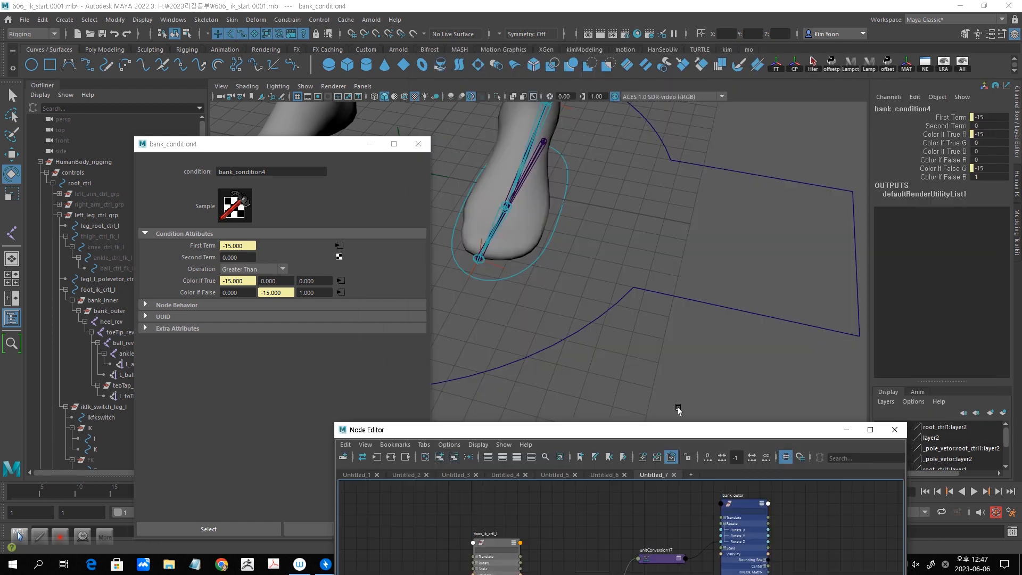
middle_click_drag(537, 276, 523, 320)
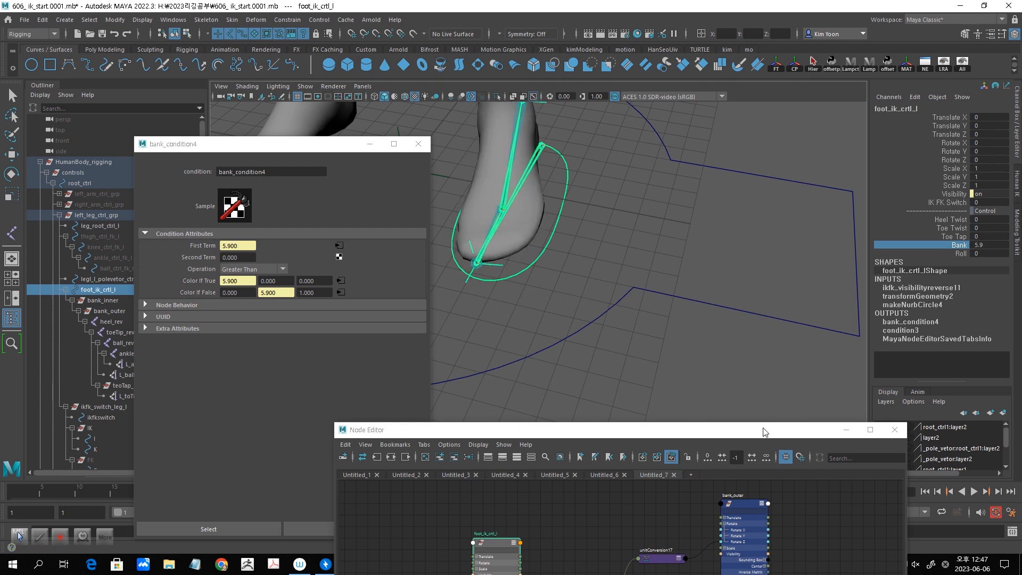
left_click_drag(763, 430, 691, 316)
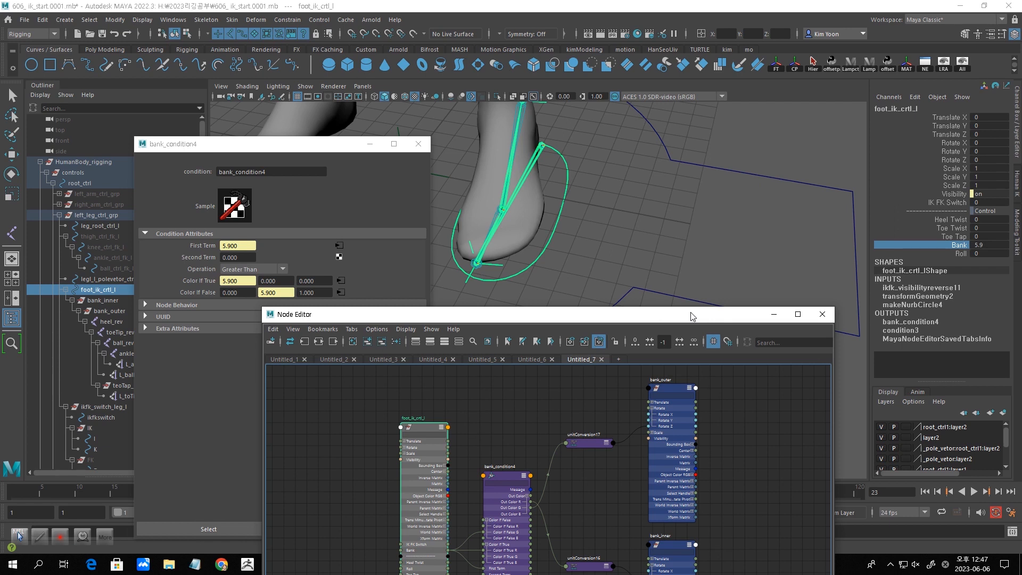
Close the Node Editor and the bank_condition4 attribute window, and reset the Bank of foot_ik_crtl_l to 0.
left_click(823, 314)
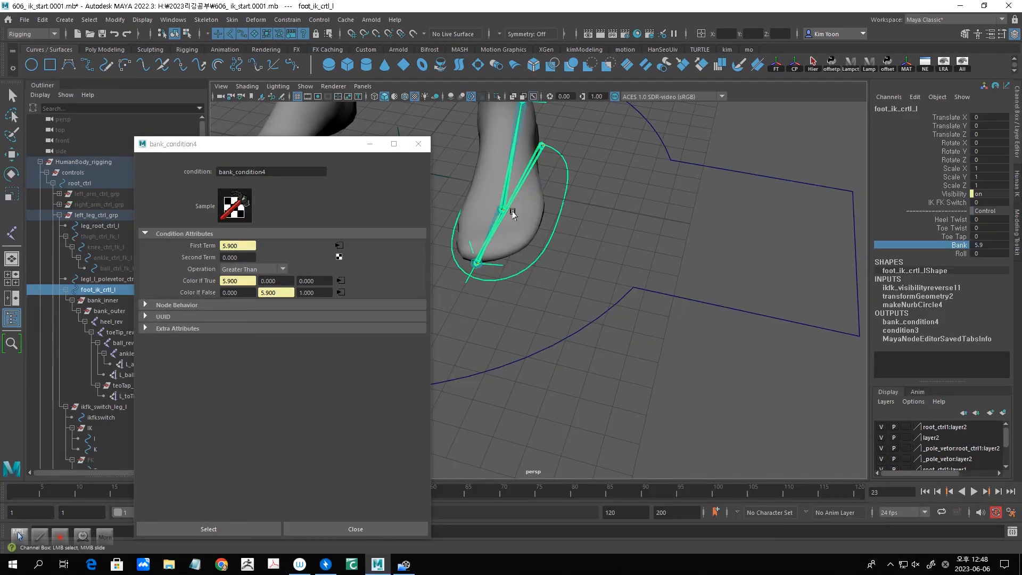
left_click(418, 144)
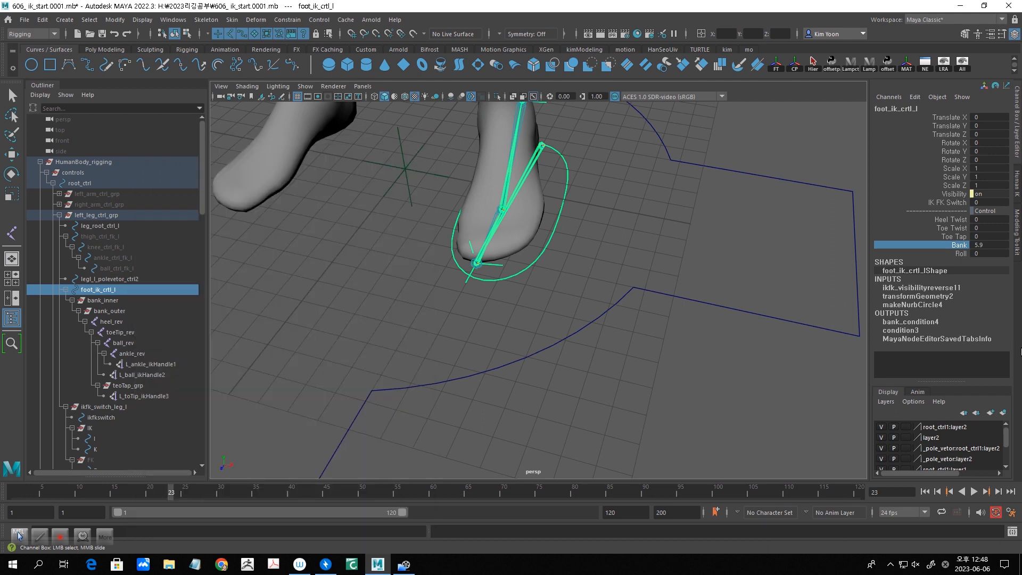
double_click(989, 246)
type("0")
key("Return")
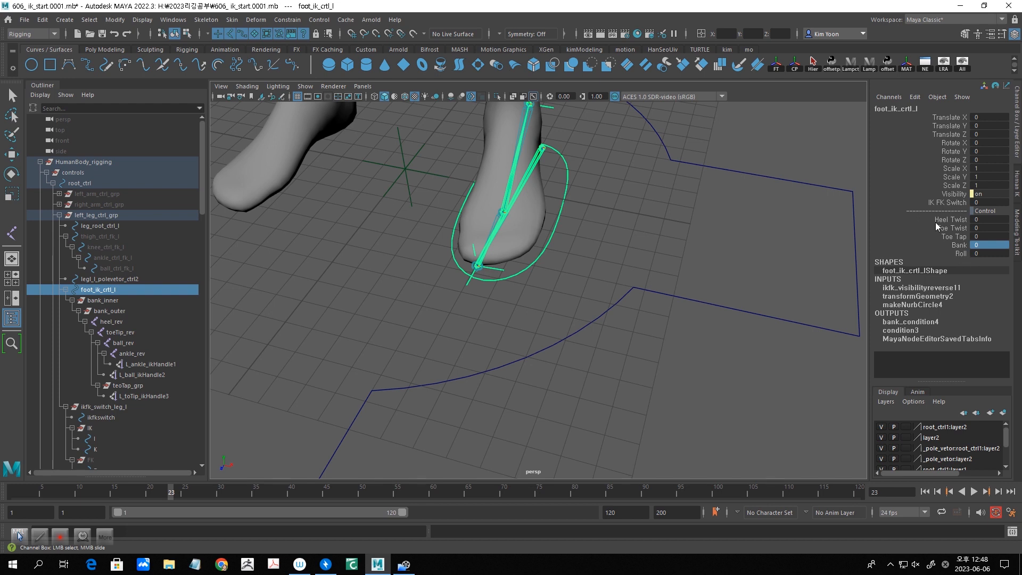
Reopen the Node Editor, add a new graph tab, and place the foot_ik_crtl_l node in it for the Roll setup.
left_click(925, 63)
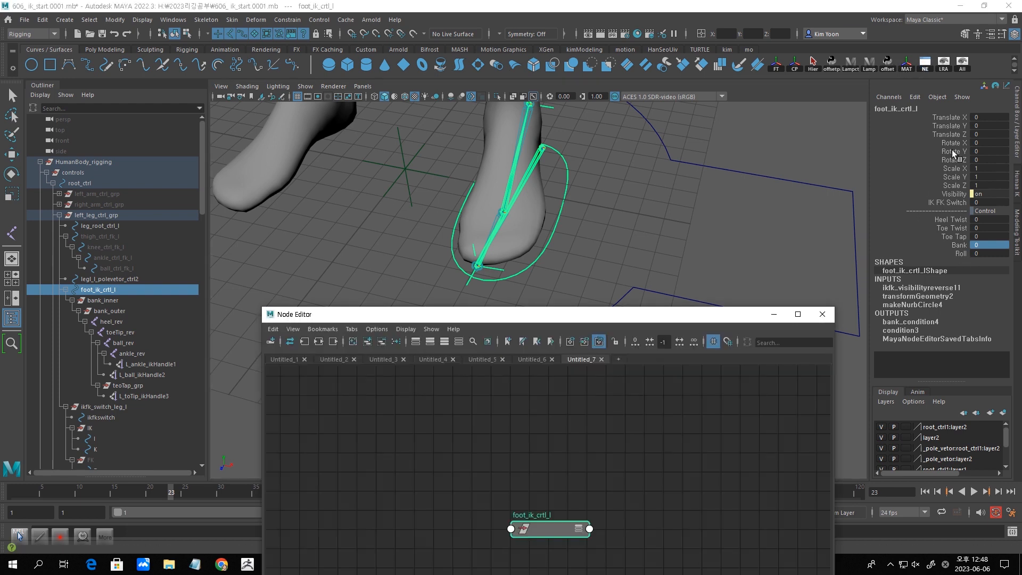
left_click_drag(675, 314, 560, 108)
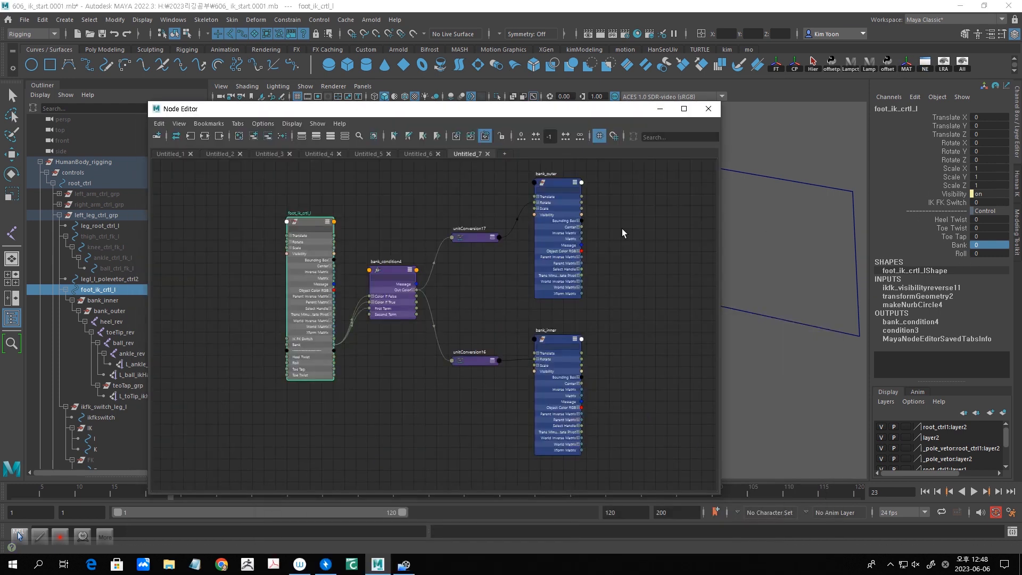
left_click(504, 154)
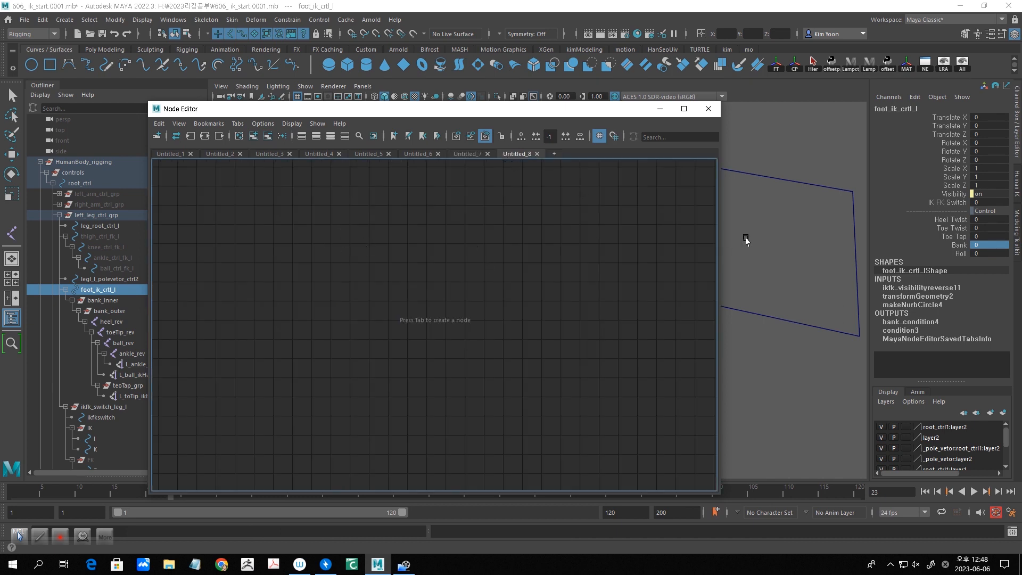
left_click(961, 254)
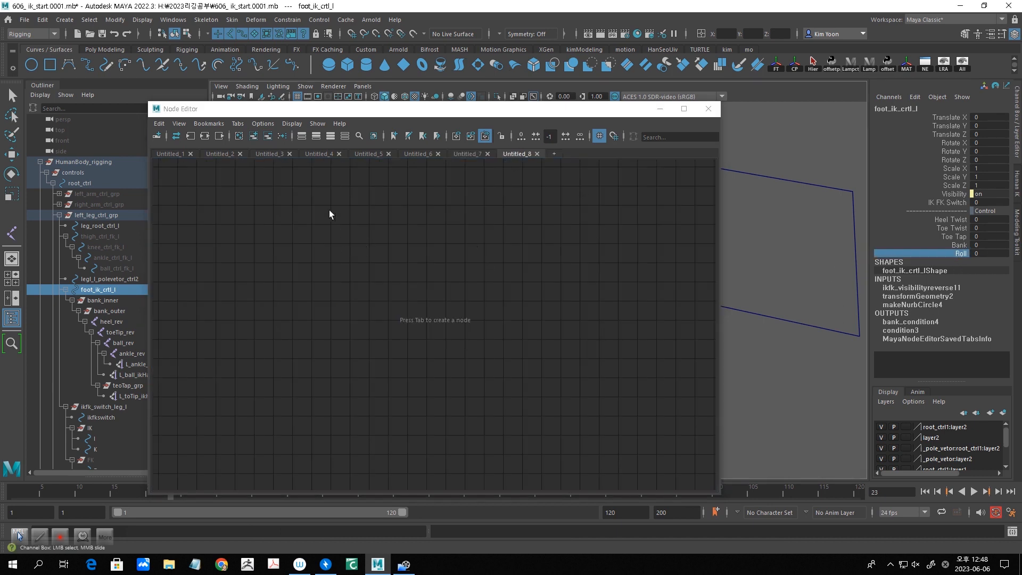
left_click(254, 136)
left_click_drag(422, 328, 274, 231)
left_click_drag(472, 112, 570, 243)
mouse_move(644, 199)
left_mouse_down("alt")
mouse_move(644, 209)
mouse_move(636, 199)
left_mouse_up("alt")
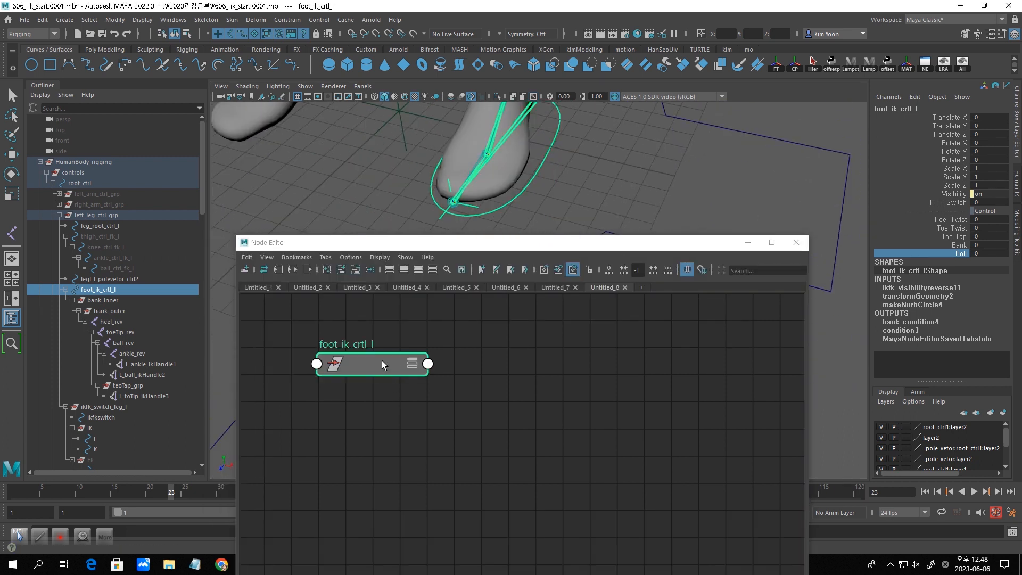
left_click_drag(382, 360, 375, 367)
View the left foot from the side, rotate ball_rev to lift the heel, and set its Rotate X to 25.
middle_click_drag(653, 197, 667, 197, "alt")
left_click_drag(668, 198, 632, 219, "alt")
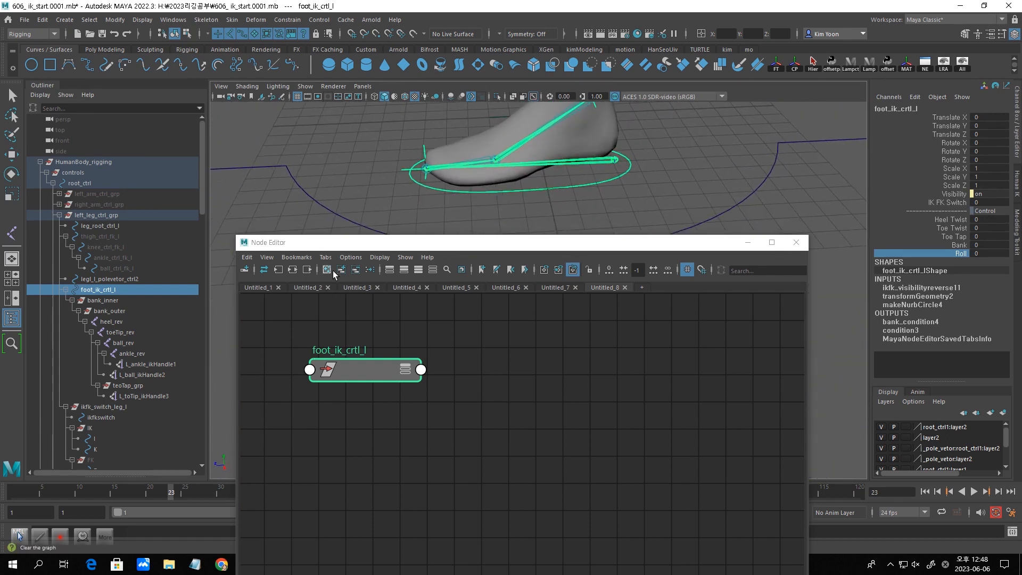
left_click(124, 344)
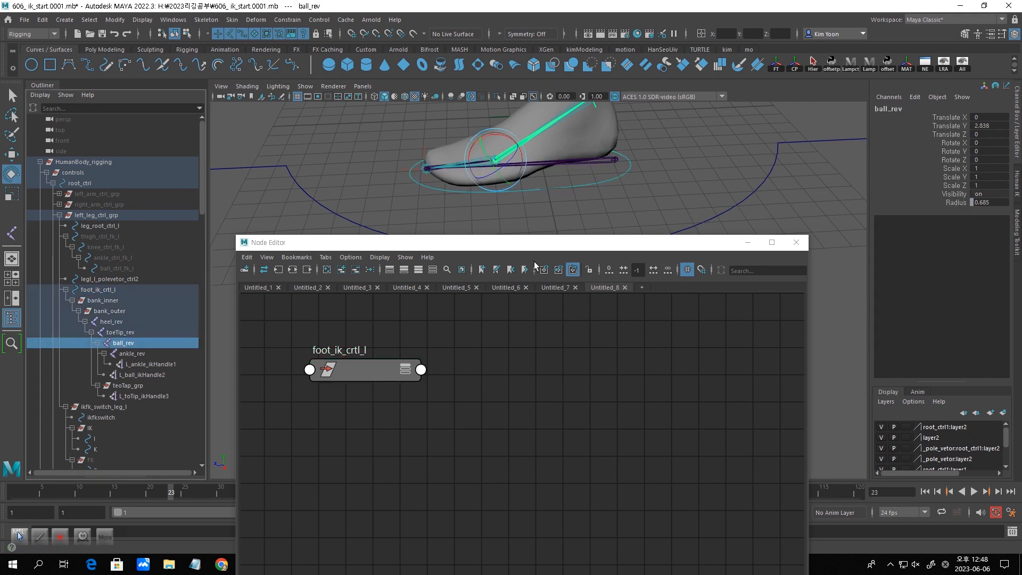
key("e")
left_click_drag(653, 217, 657, 237, "alt")
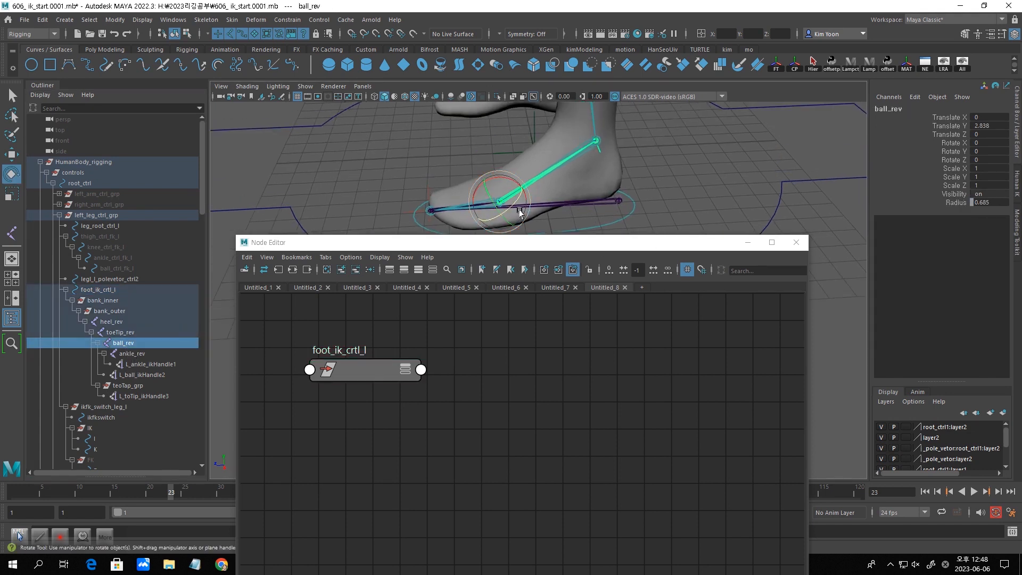
left_click_drag(505, 186, 499, 164)
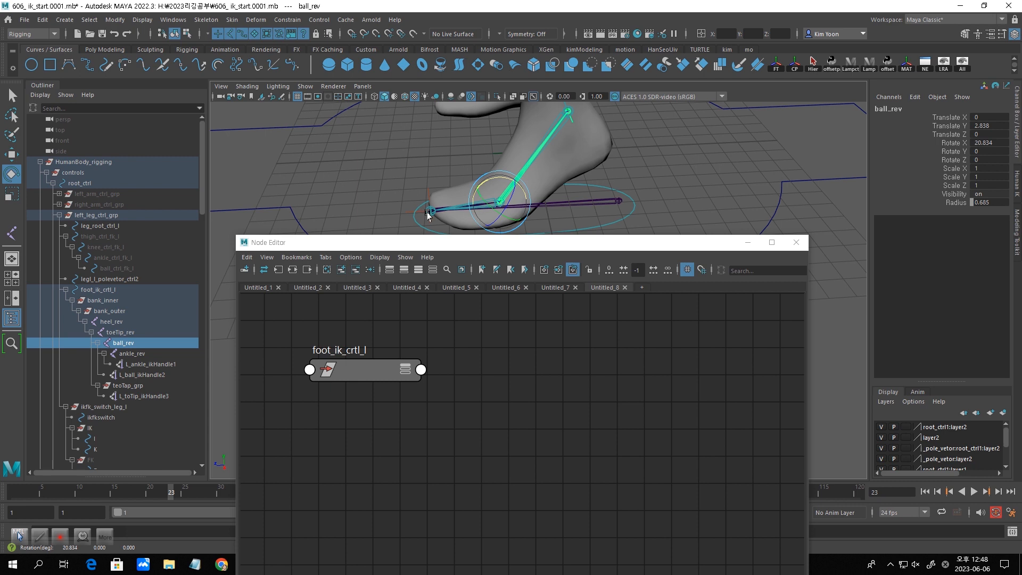
left_click(996, 142)
type("2")
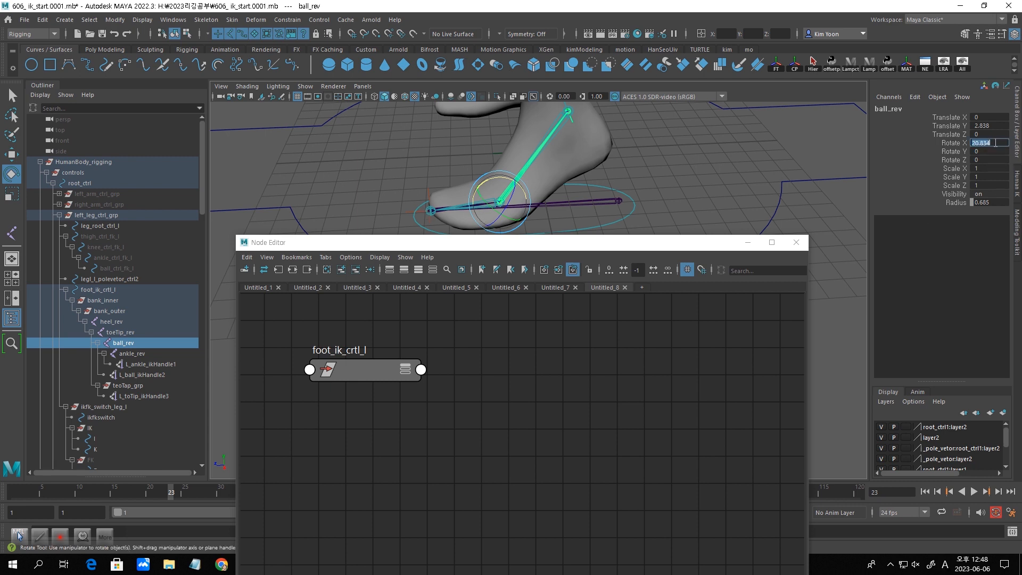
type("5")
key("Return")
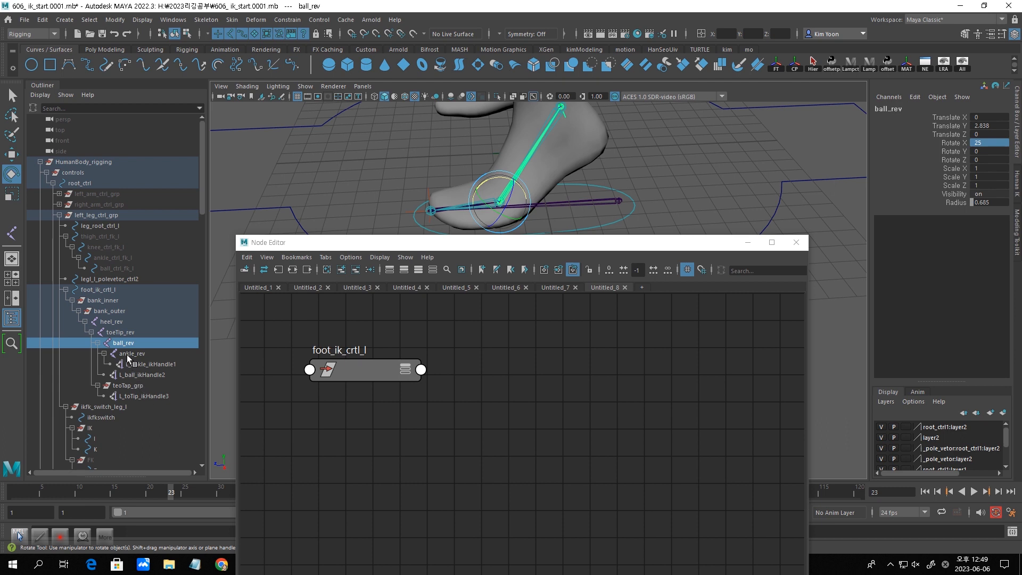
Rotate toeTip_rev to about 15.6 degrees in X so the foot lifts onto its toe tip.
left_click(121, 333)
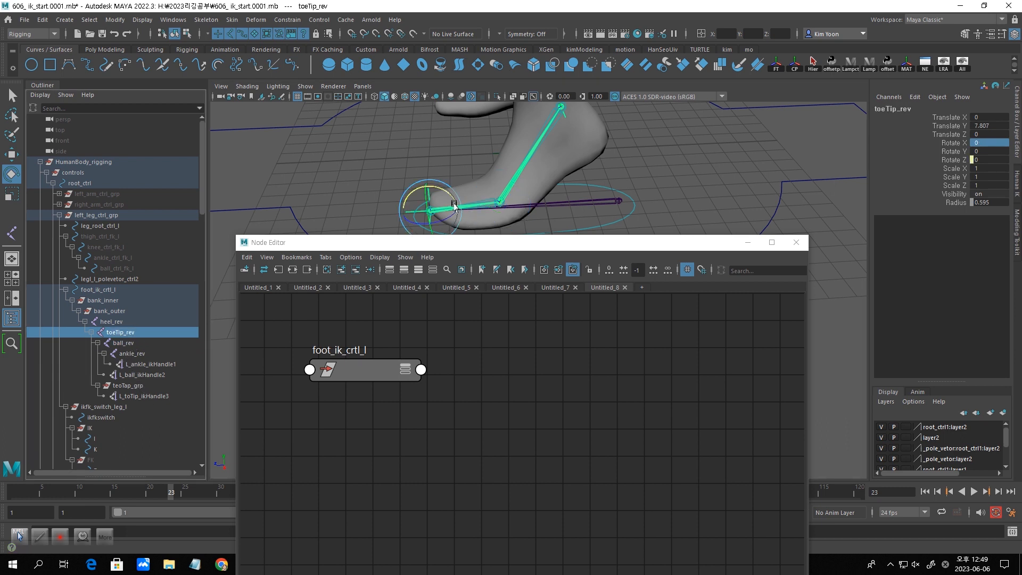
left_click_drag(453, 203, 421, 288)
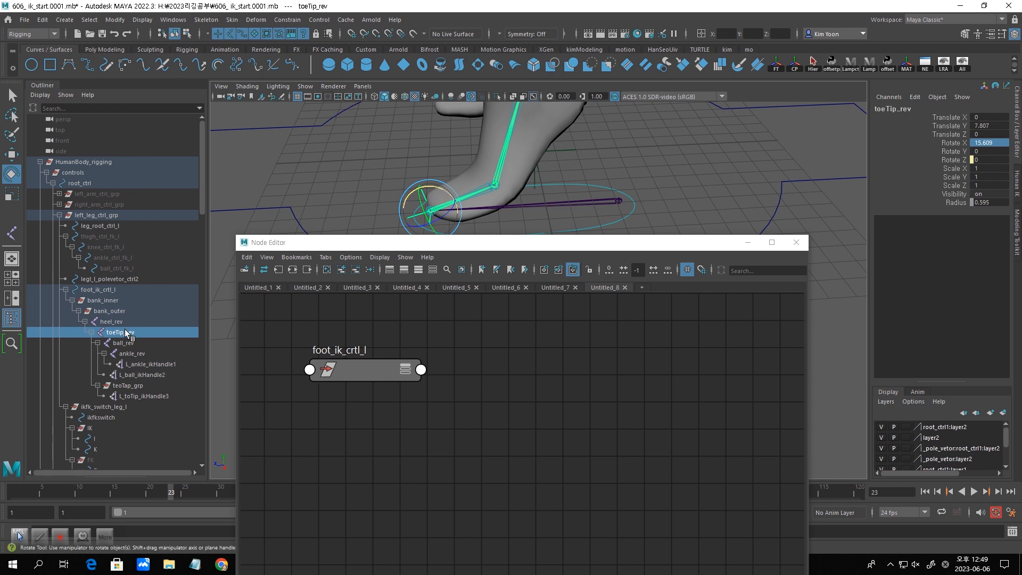
Rotate ball_rev to about -4.5 degrees in X to straighten the foot, and reselect toeTip_rev.
left_click(136, 346)
middle_click_drag(756, 174, 799, 180, "alt")
left_click_drag(581, 184, 585, 200)
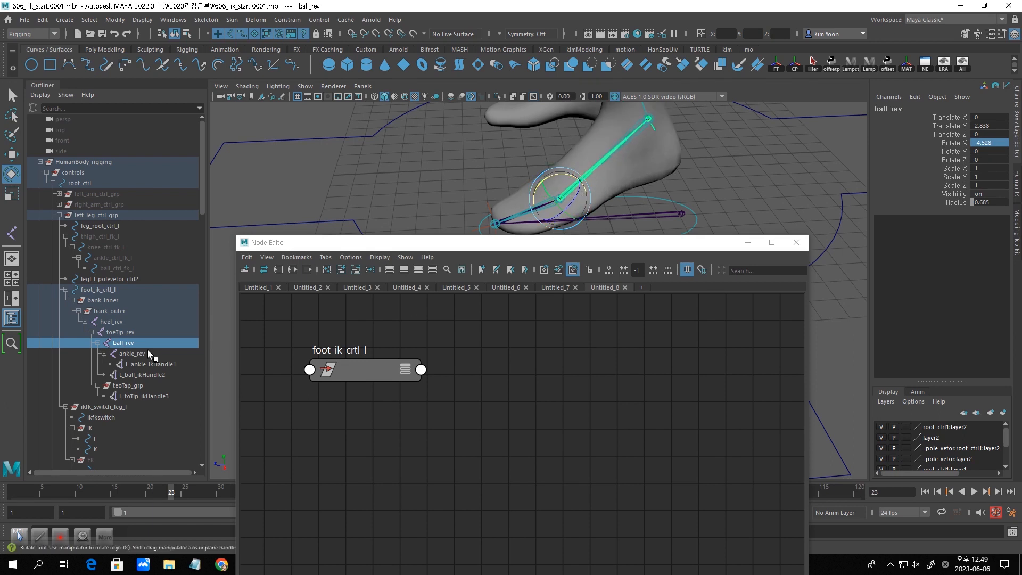
left_click(131, 334)
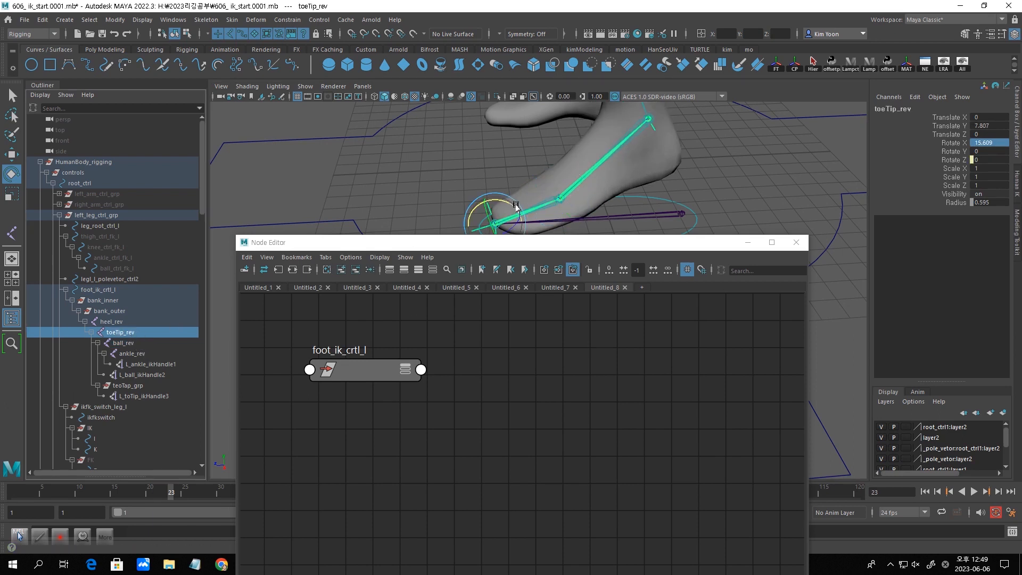
Rotate toeTip_rev further to about 36.8 degrees in X, and reset its Rotate X and Rotate Y to 0.
left_click_drag(515, 206, 505, 209)
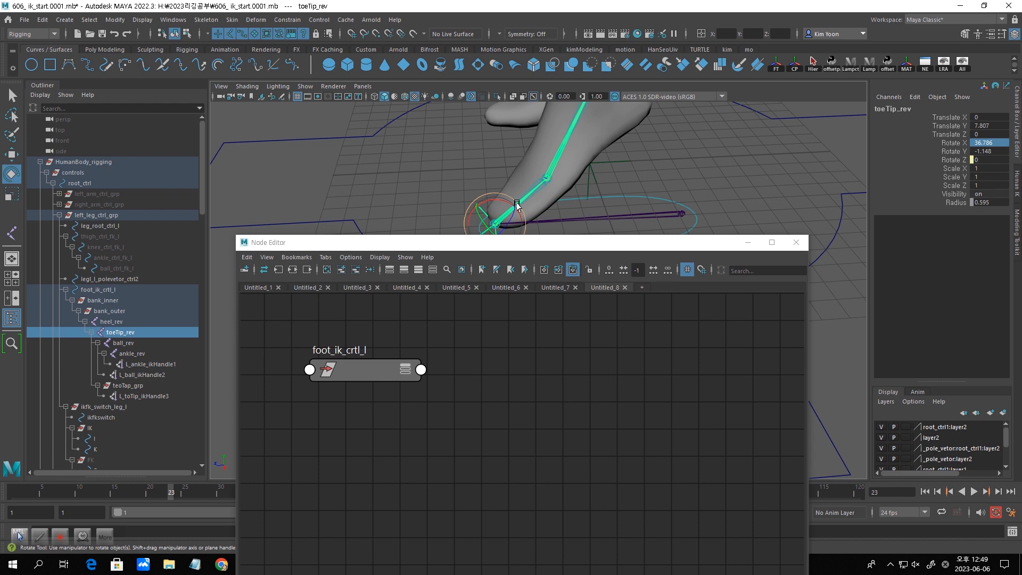
double_click(989, 151)
type("0")
key("Return")
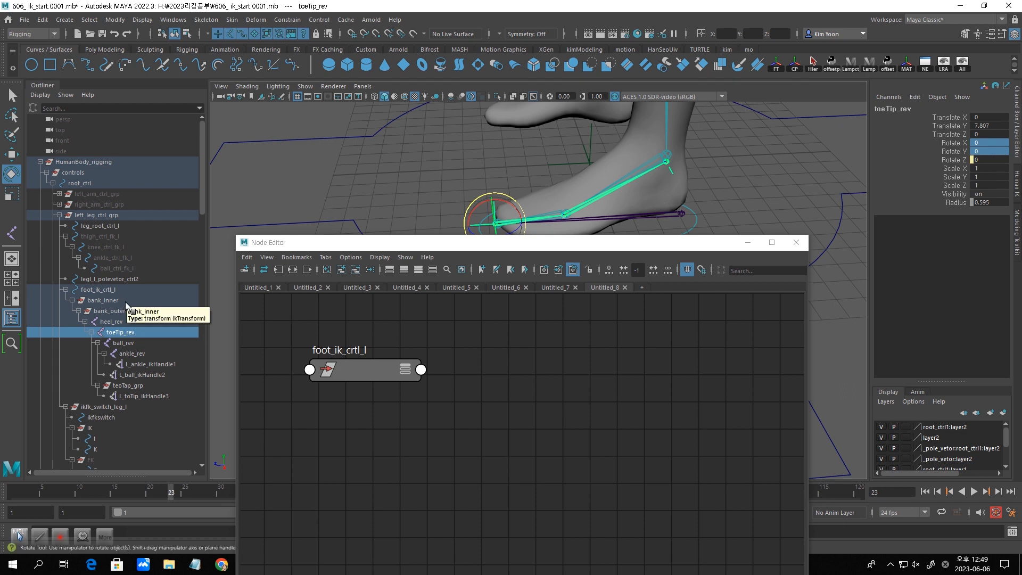
Select ball_rev and reset its Rotate X to 0.
left_click(142, 343)
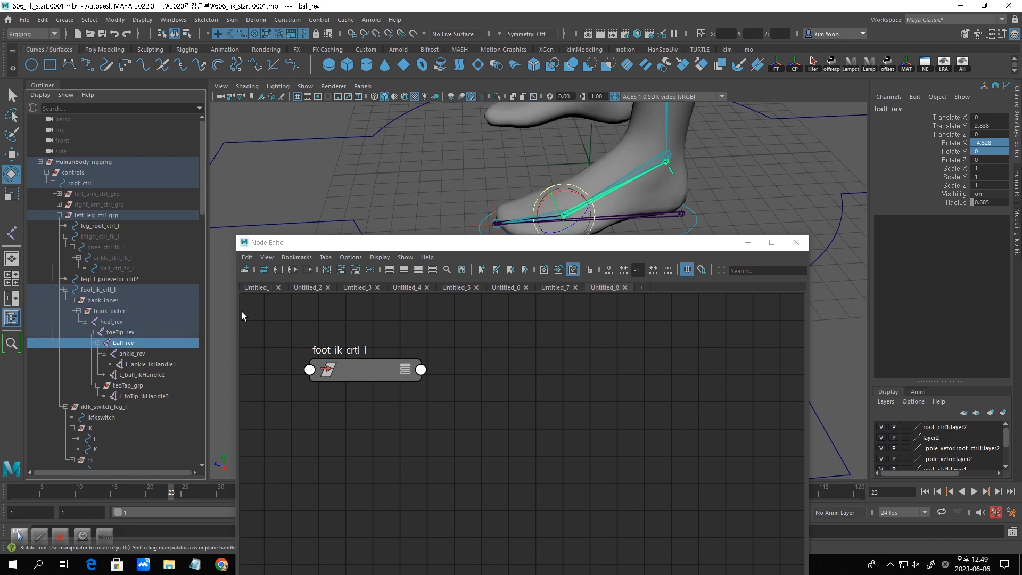
double_click(1000, 142)
type("0")
key("Return")
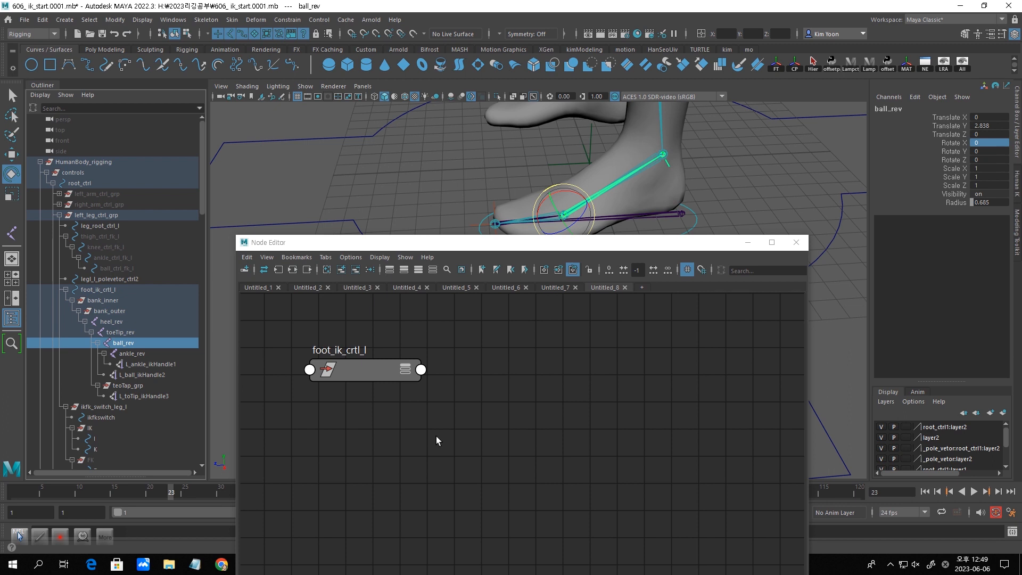
Add ball_rev to the Roll graph and place it beside the foot_ik_crtl_l node, leaving space between them.
left_click_drag(370, 369, 349, 385)
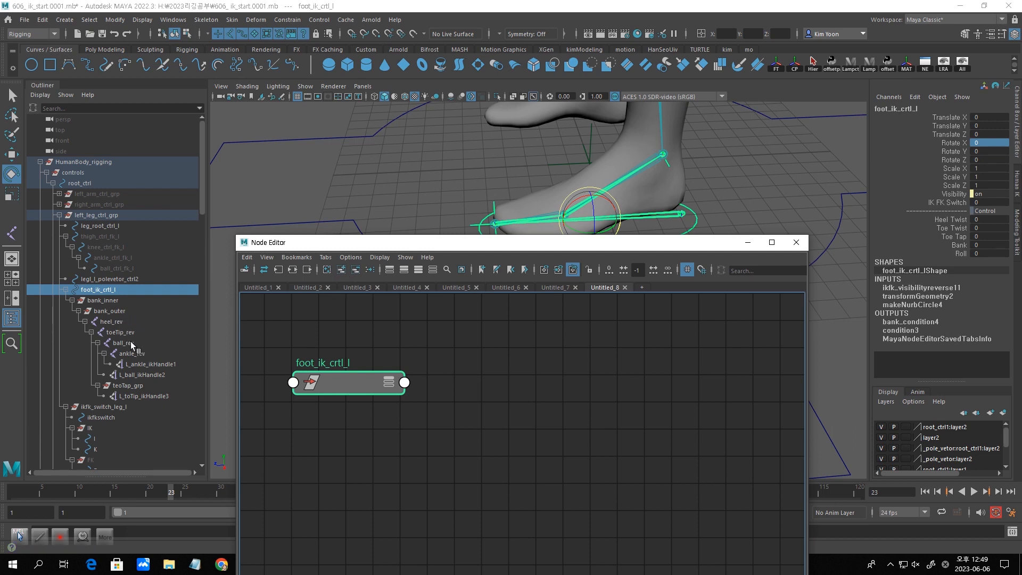
left_click(123, 343)
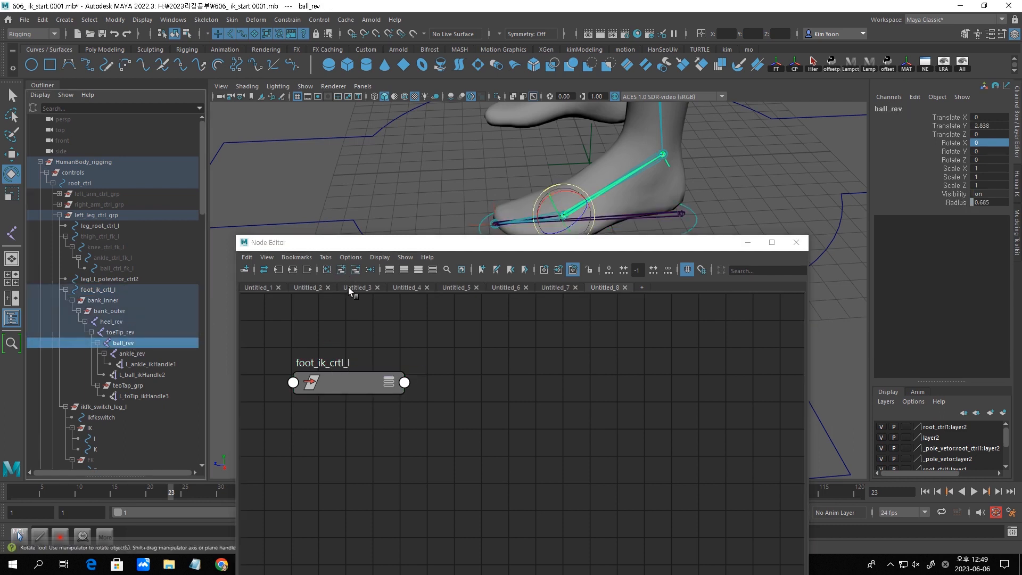
left_click(342, 270)
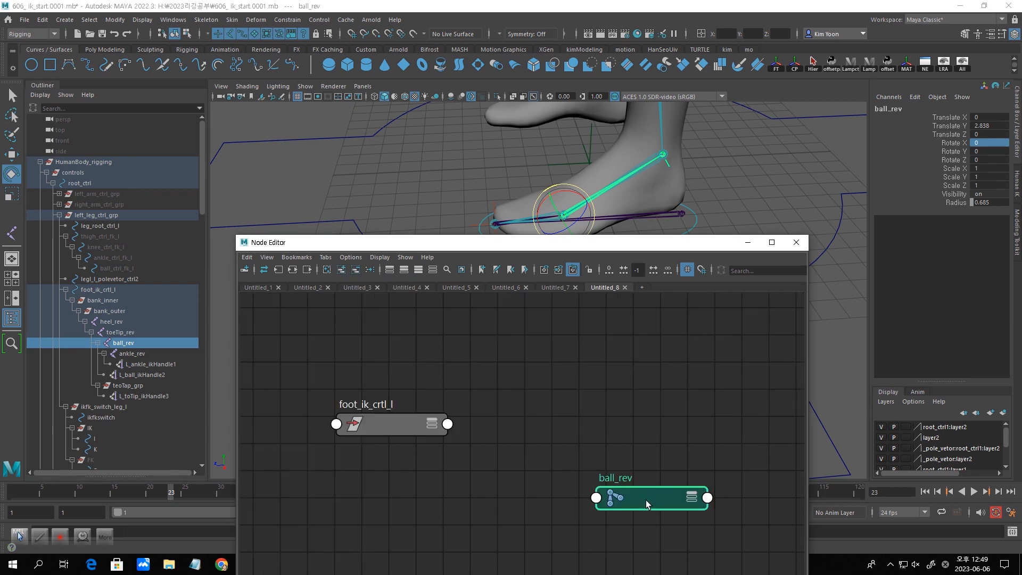
left_click_drag(646, 500, 638, 432)
left_click_drag(406, 424, 376, 405)
left_click(478, 429)
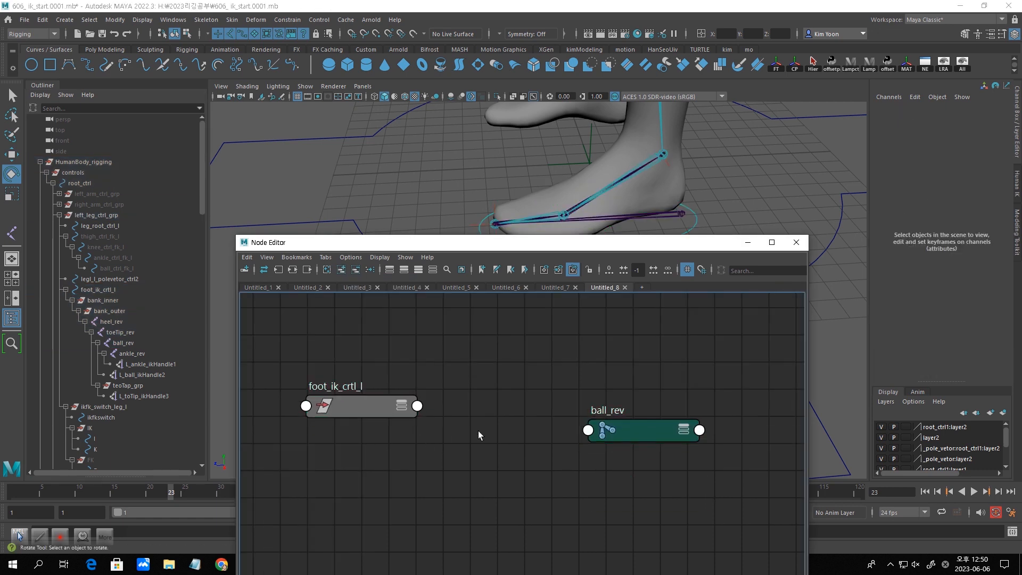
Create a condition node in the graph and rename it ball_condition4.
key("Tab")
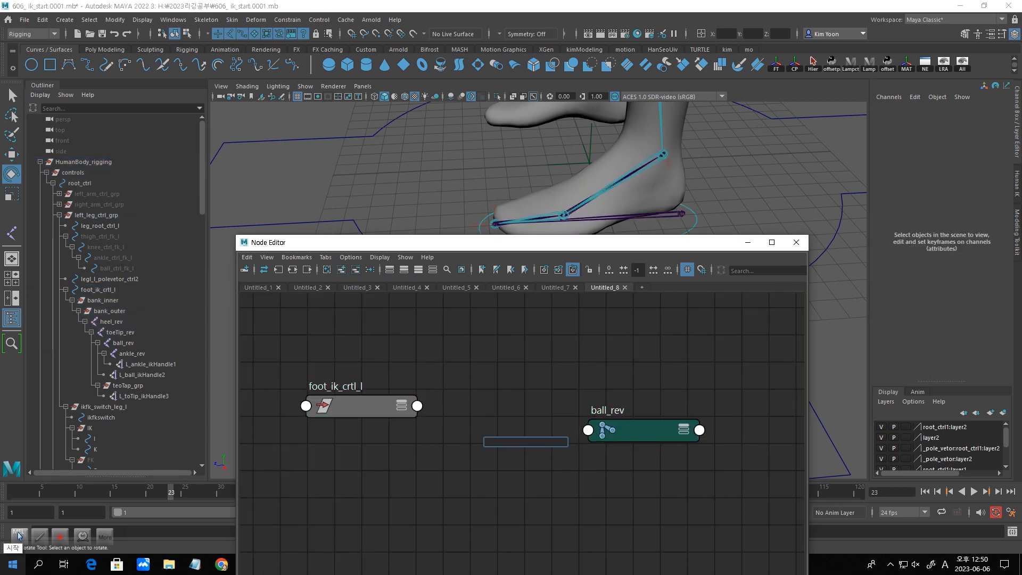
type("con")
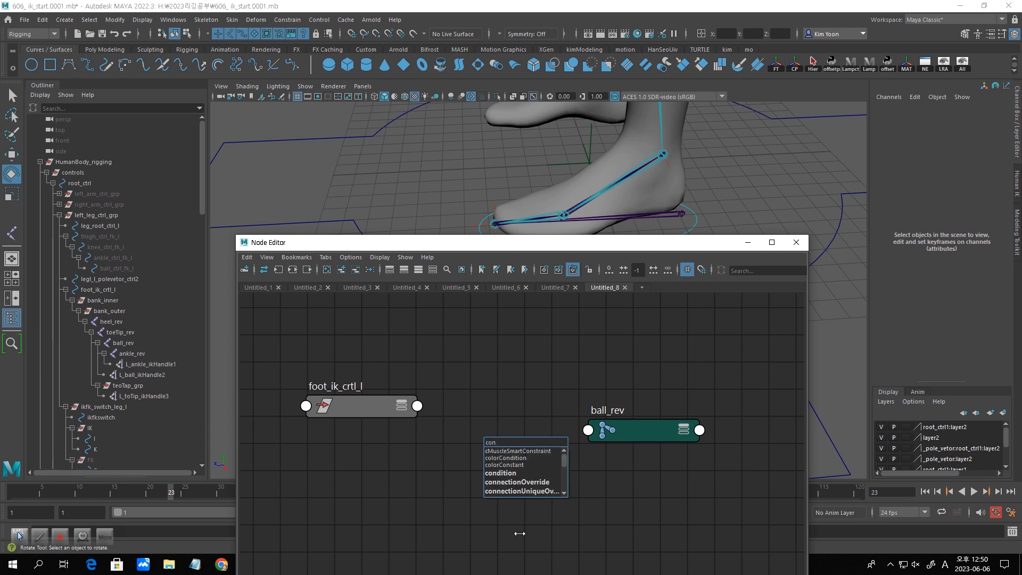
left_click(517, 472)
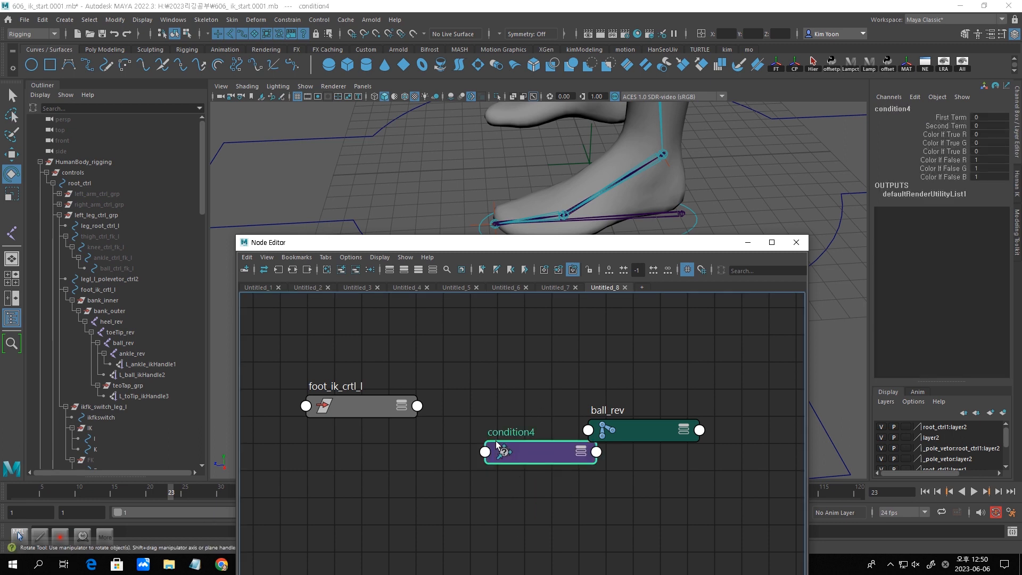
double_click(490, 433)
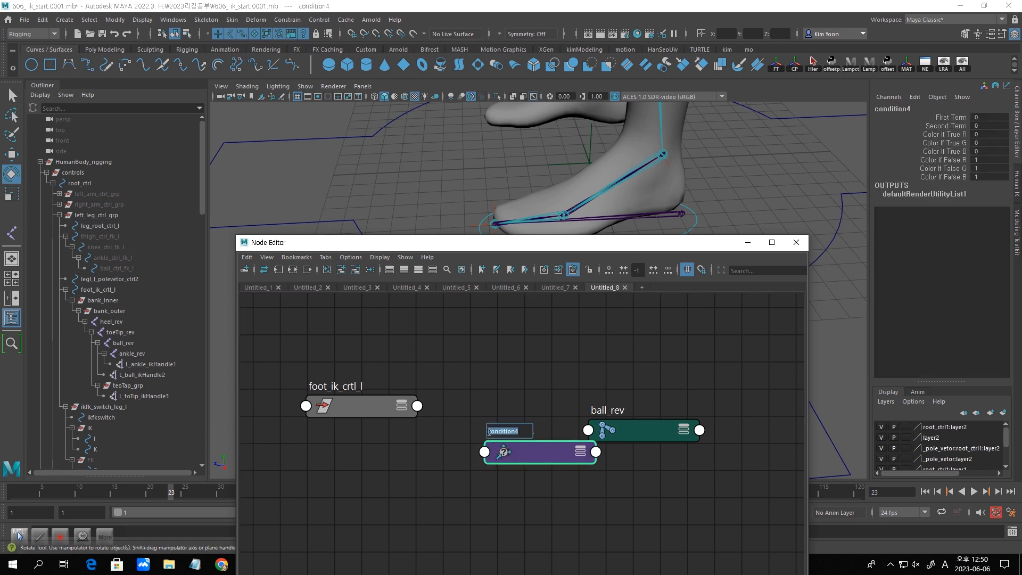
left_click(489, 432)
type("ball_")
key("Return")
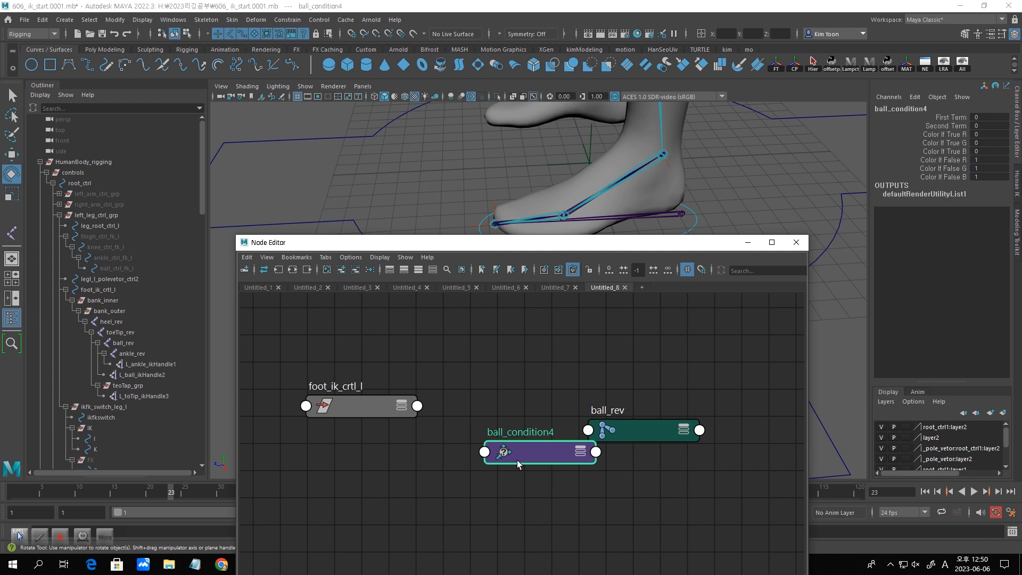
Arrange ball_condition4 between foot_ik_crtl_l and ball_rev, and expand the condition's attributes and ball_rev's individual Rotate channels.
left_click_drag(366, 411, 350, 420)
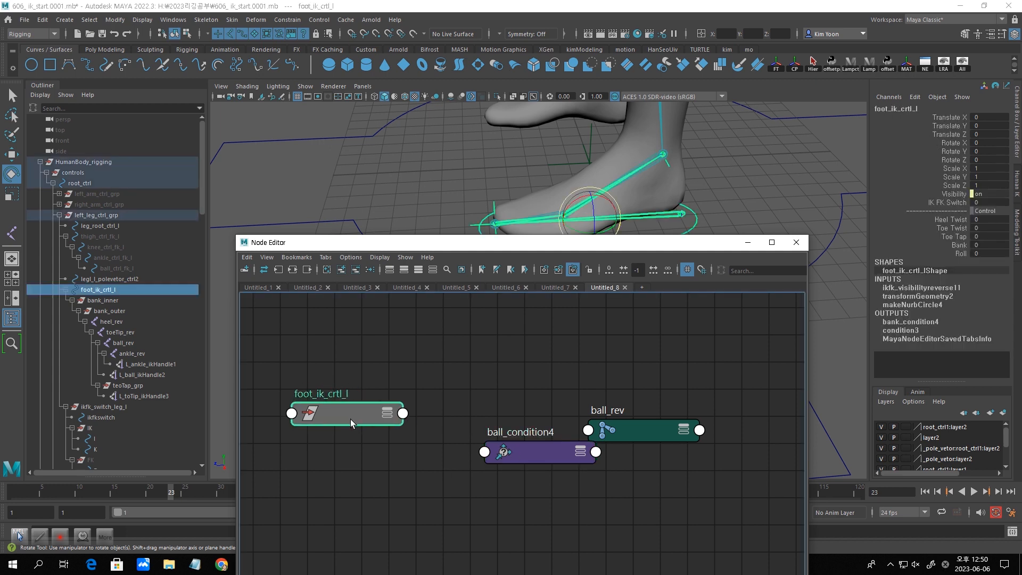
left_click_drag(621, 422, 673, 403)
left_click_drag(564, 460, 559, 430)
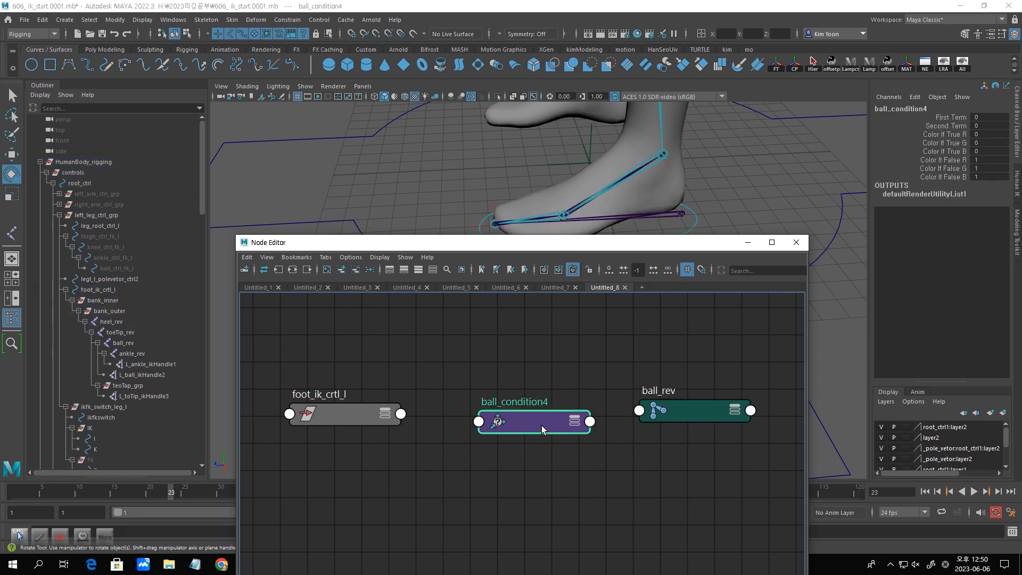
left_click(574, 421)
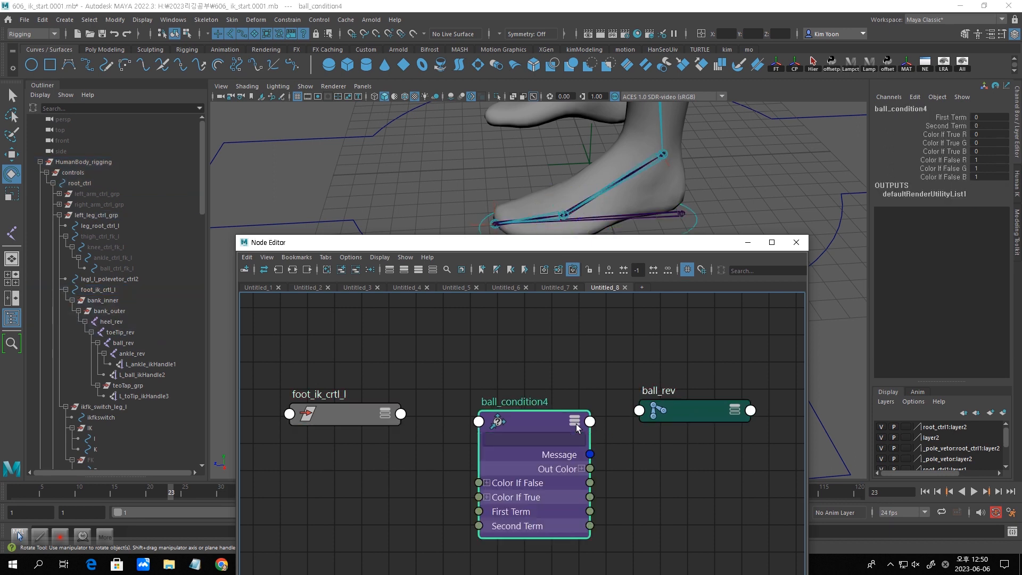
left_click(735, 411)
left_click_drag(576, 195, 568, 189)
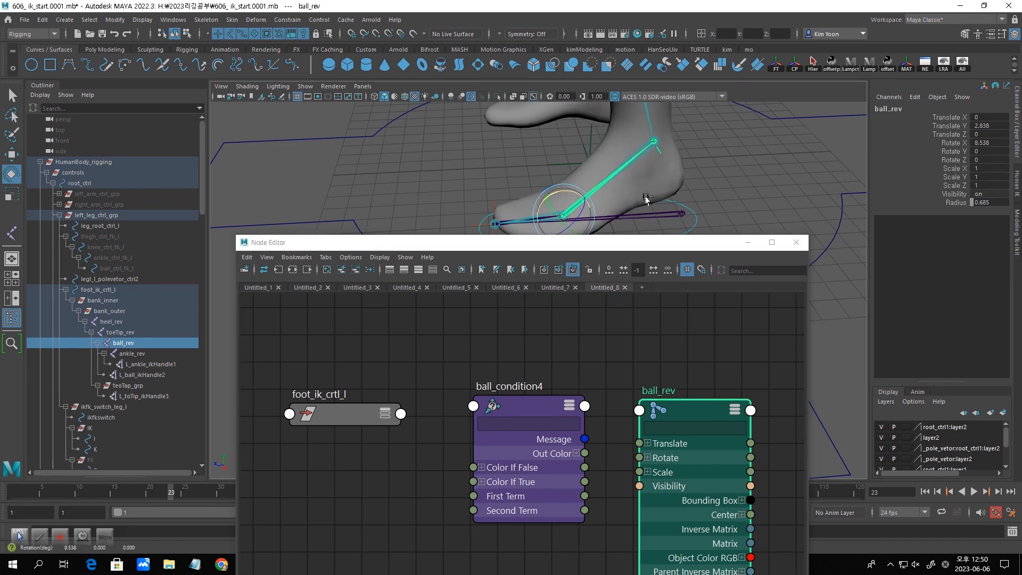
key("ctrl+z")
left_click_drag(708, 405, 711, 360)
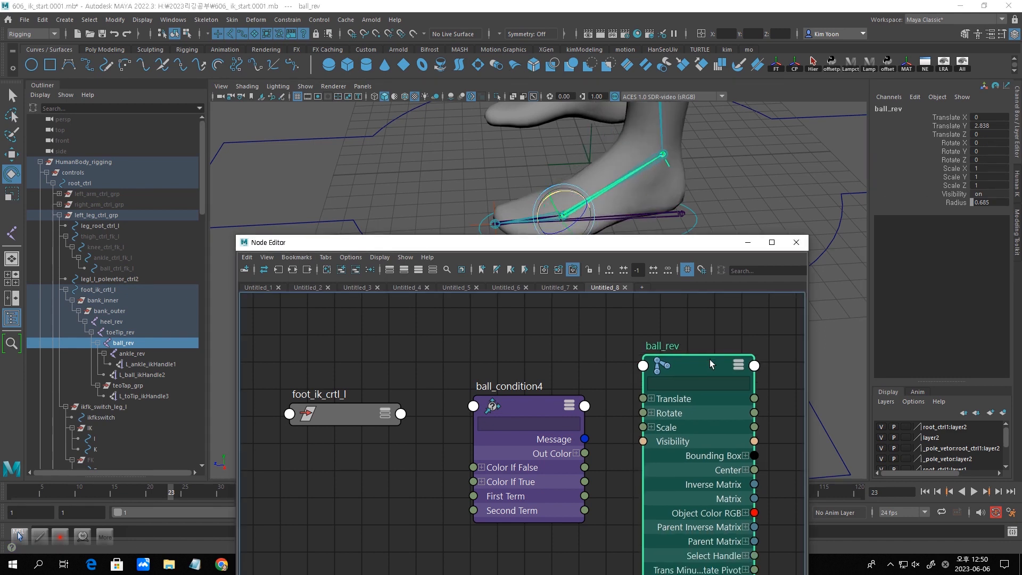
left_click(651, 413)
Connect foot_ik_crtl_l's Roll to the First Term of ball_condition4 and open the condition node's attributes.
left_click_drag(381, 421, 332, 293)
left_click(366, 371)
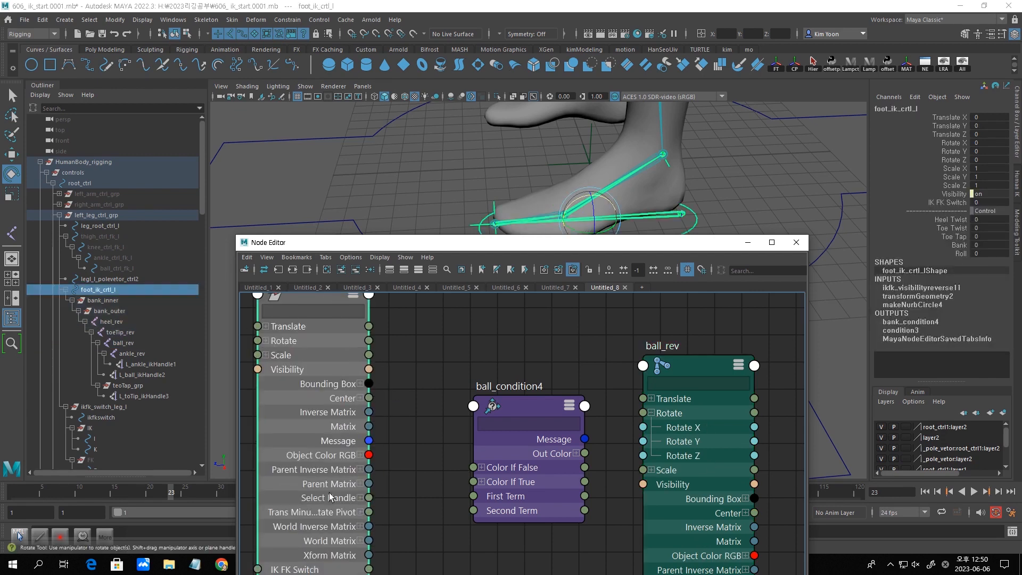
scroll(422, 435, "down", 4)
middle_click_drag(423, 432, 424, 367, "alt")
scroll(424, 366, "up", 4)
middle_click_drag(425, 482, 427, 430, "alt")
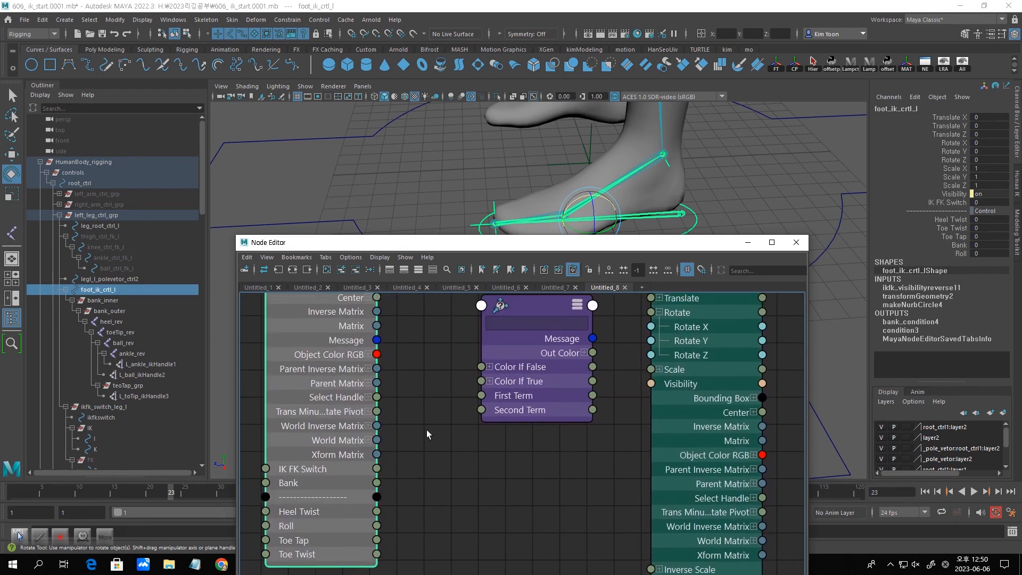
left_click_drag(521, 312, 522, 334)
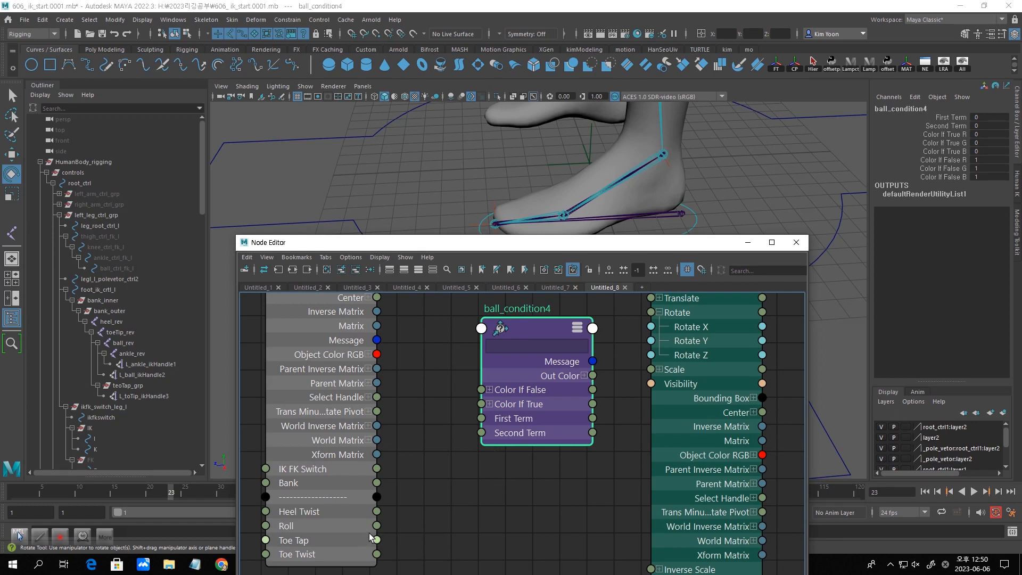
left_click_drag(377, 526, 481, 418)
double_click(528, 330)
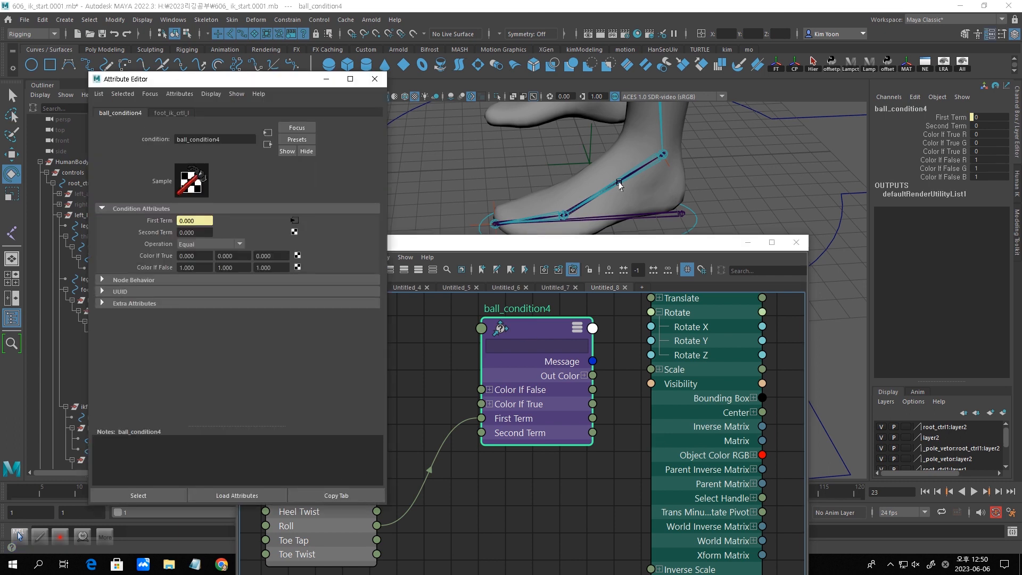
Try rotating ball_rev to about 24.2 degrees in X to lift the heel, and return its Rotate X to 0.
middle_click_drag(728, 313, 730, 351)
left_click(718, 310)
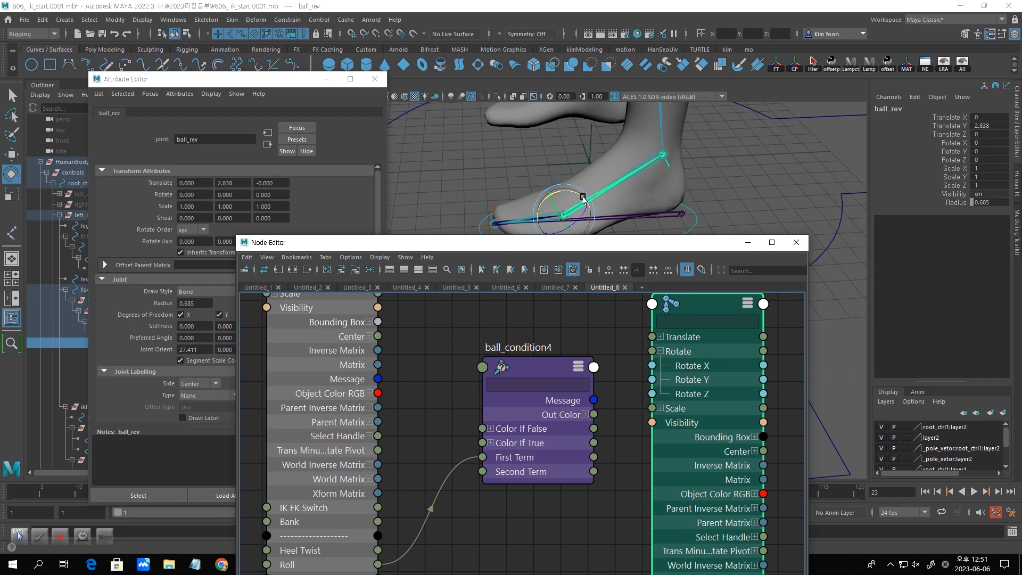
left_click_drag(583, 199, 515, 207)
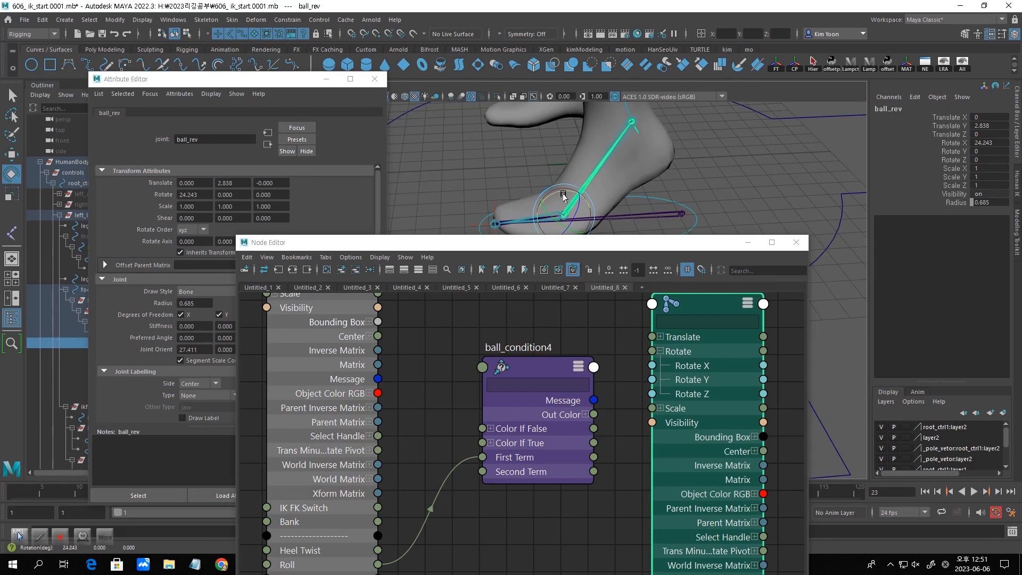
mouse_move(569, 193)
left_mouse_down()
mouse_move(576, 201)
mouse_move(570, 184)
left_mouse_up()
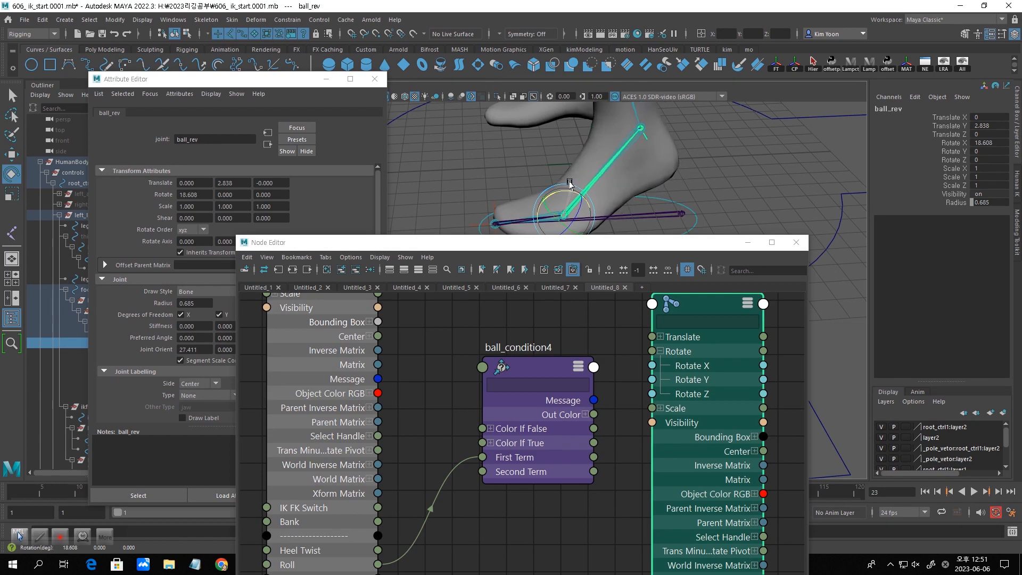
key("ctrl+z")
key("ctrl+z")
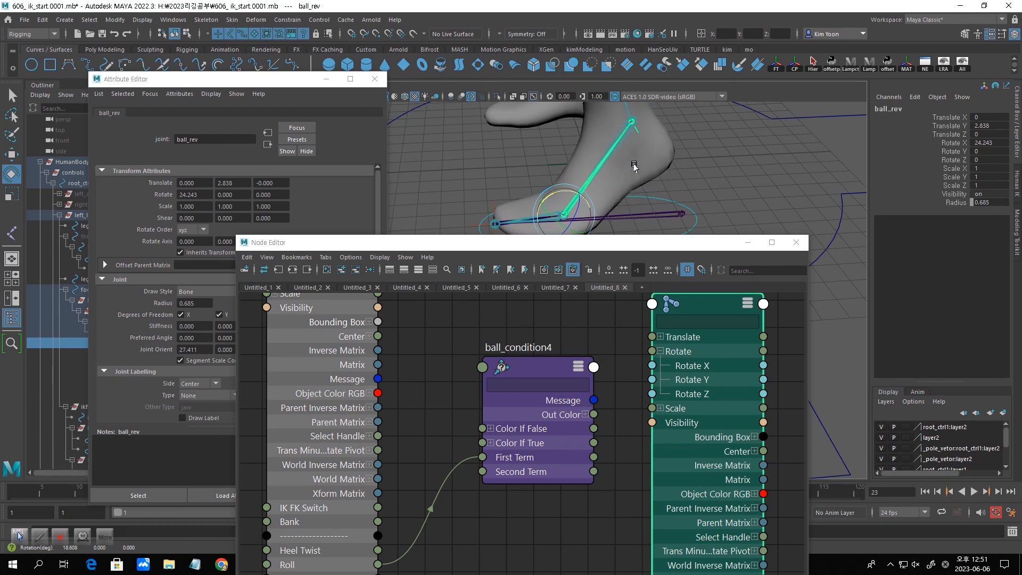
double_click(994, 143)
type("2")
key("Return")
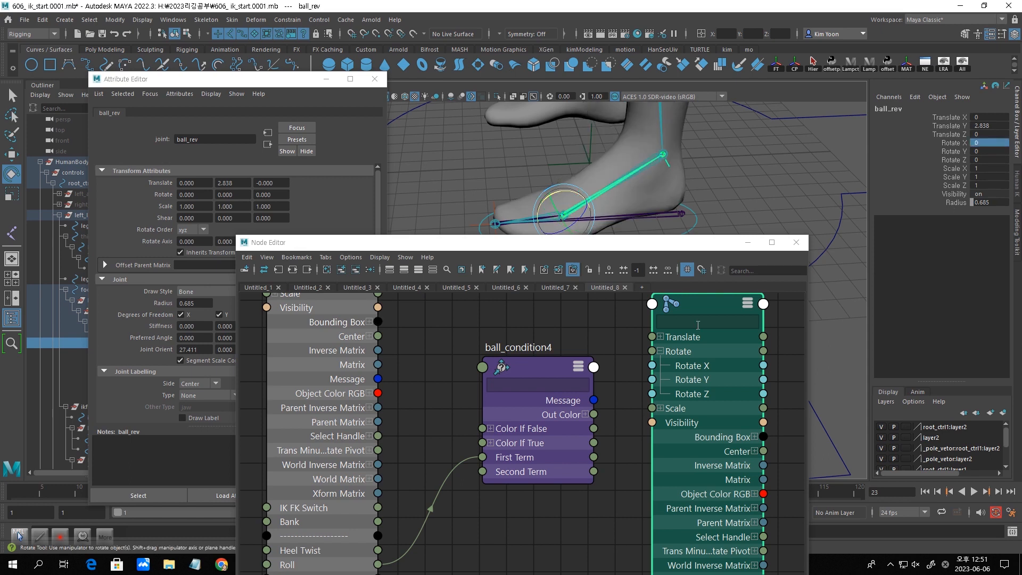
Open ball_condition4's attributes in a separate copy window, close the Attribute Editor, and place that window beside the Node Editor.
left_click_drag(558, 367, 551, 346)
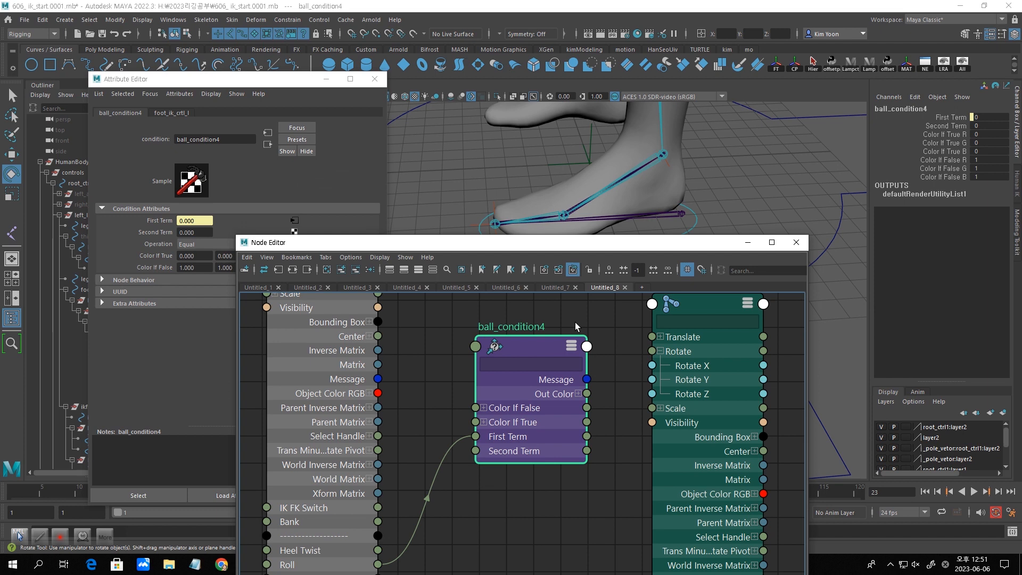
left_click(256, 80)
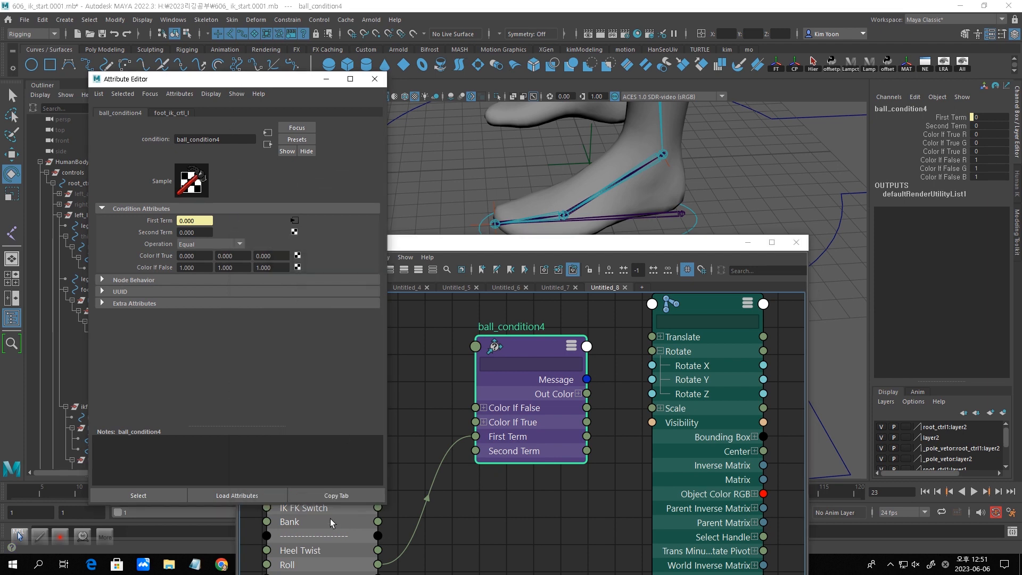
left_click(343, 499)
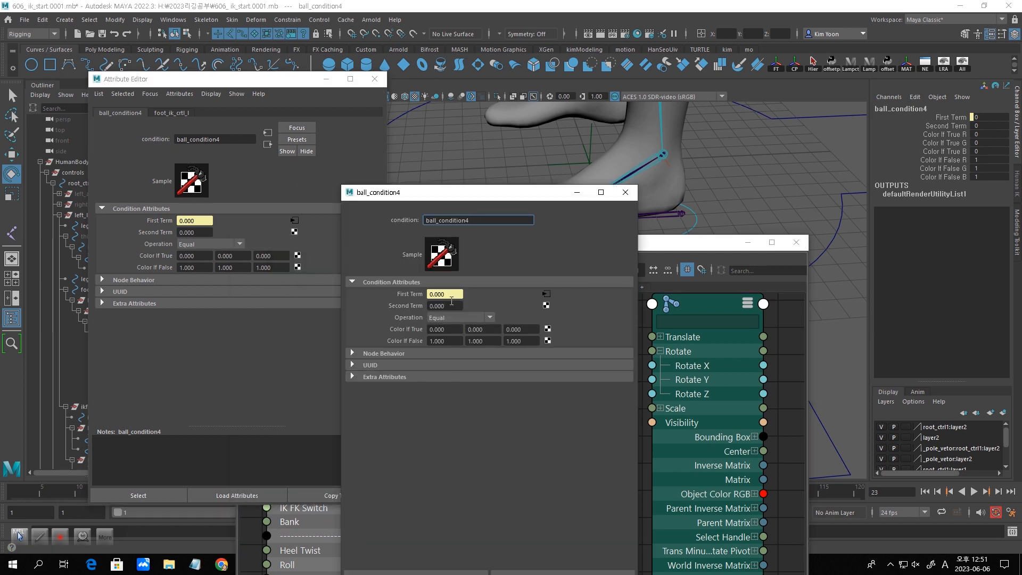
left_click(374, 79)
left_click_drag(475, 199, 181, 129)
left_click(510, 246)
left_click_drag(510, 246, 606, 204)
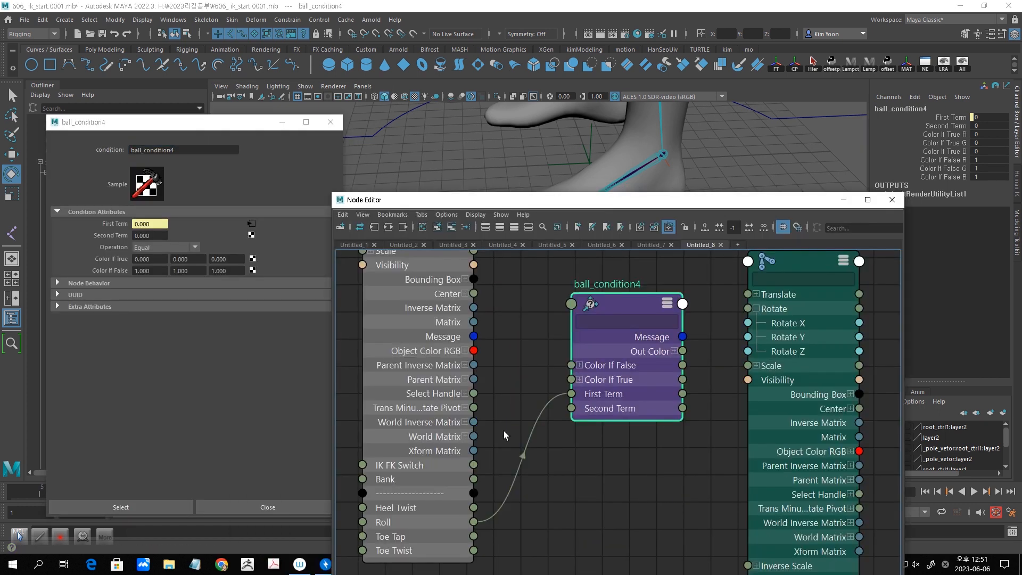
Set ball_condition4's Operation to Greater Than and its Second Term to 25.
left_click(193, 247)
left_click(181, 277)
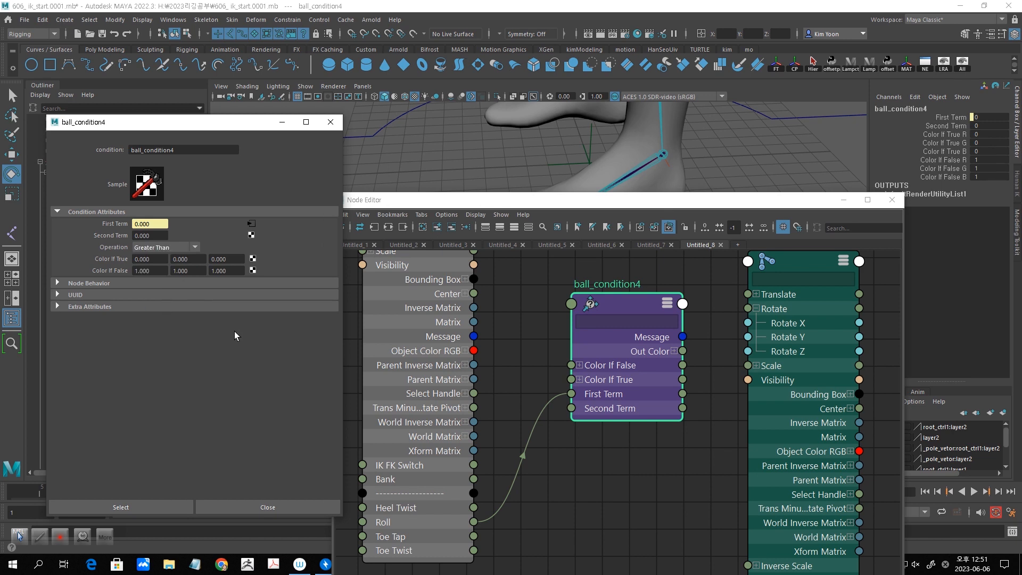
left_click(155, 235)
left_click_drag(154, 235, 100, 235)
type("25")
key("Return")
Connect foot_ik_crtl_l's Roll to ball_condition4's Color If False R, and the condition's Out Color R to ball_rev's Rotate X.
left_click_drag(788, 269, 788, 285)
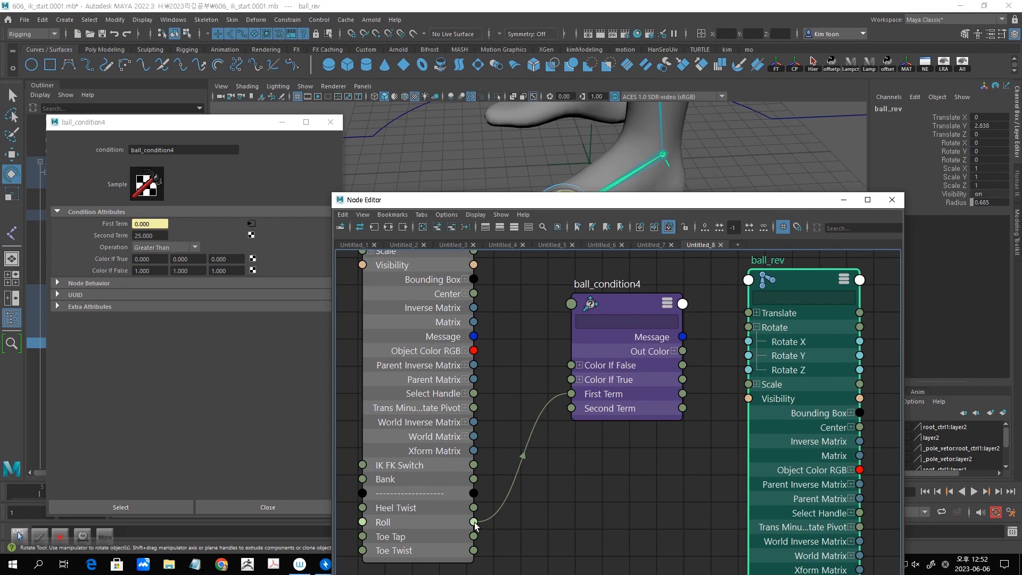
left_click(579, 365)
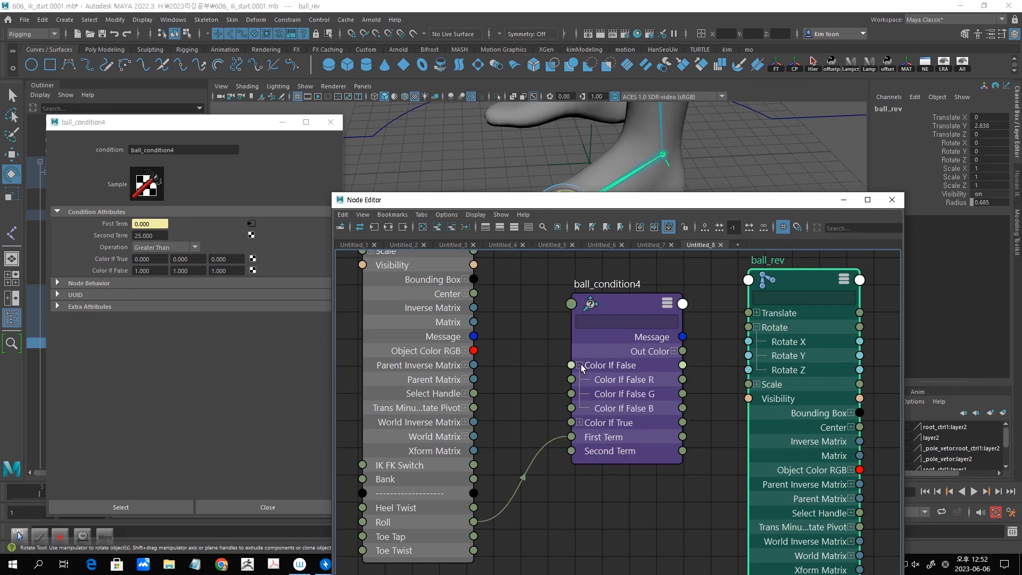
left_click_drag(605, 302, 609, 285)
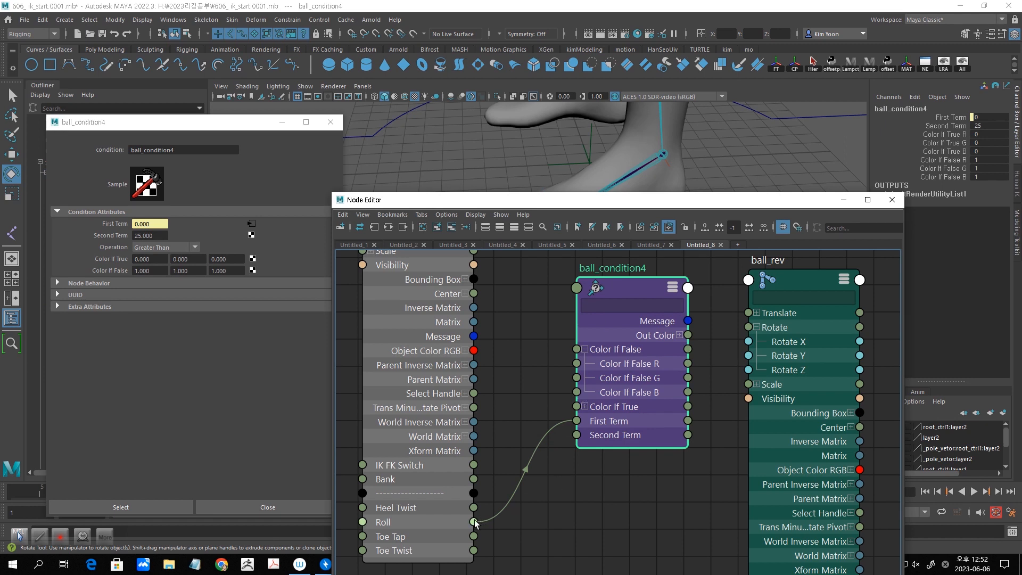
left_click_drag(473, 522, 576, 366)
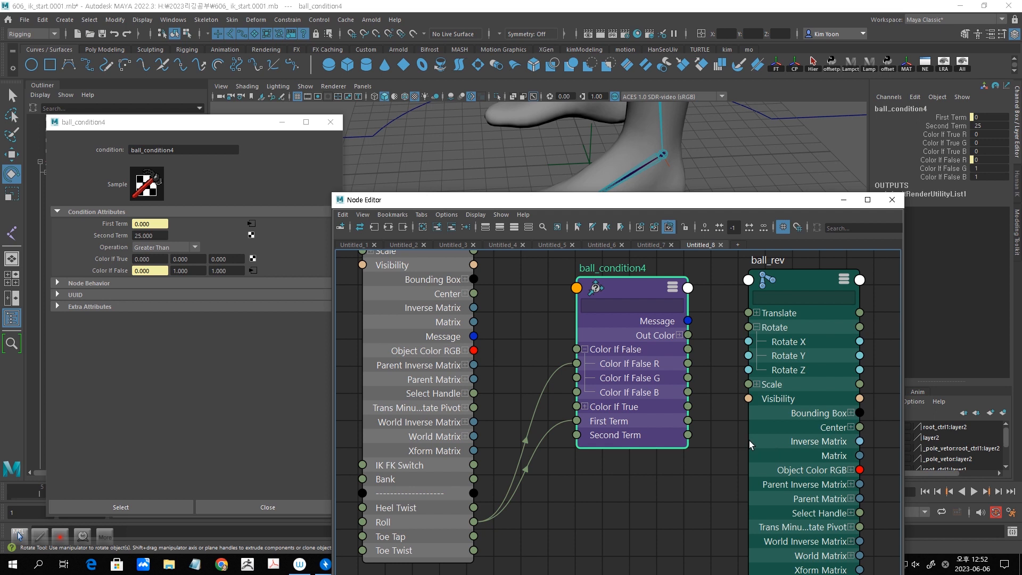
left_click(680, 335)
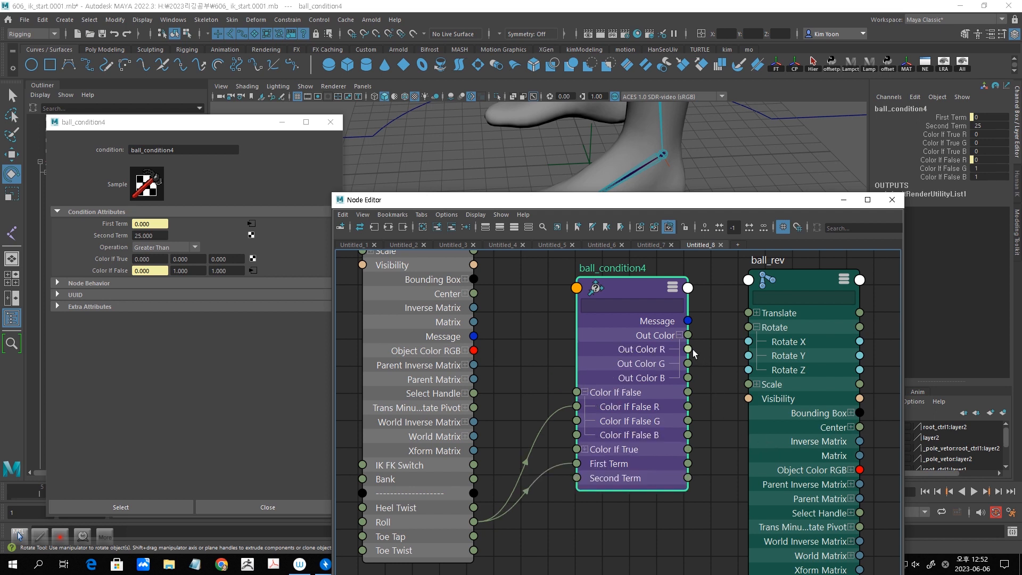
left_click_drag(693, 350, 749, 341)
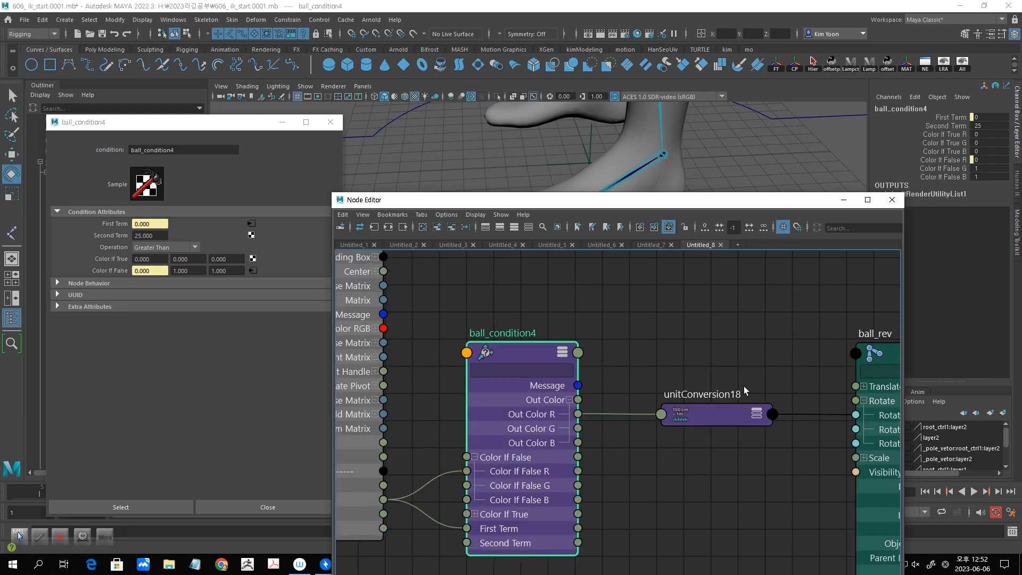
Select foot_ik_crtl_l and test its Roll attribute at 17.3 and 29.9, below and above the condition's threshold.
scroll(725, 395, "down", 4)
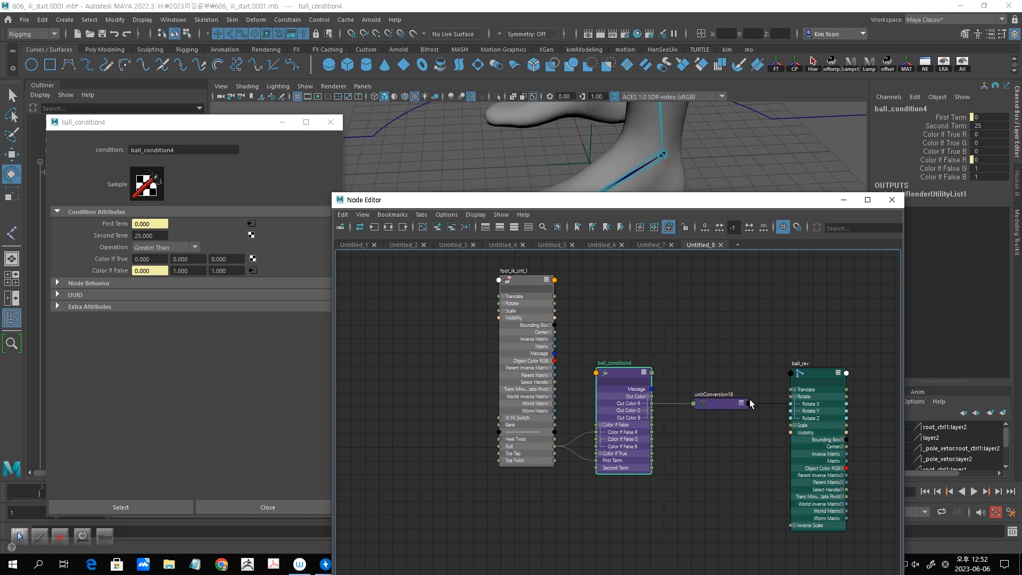
left_click(519, 278)
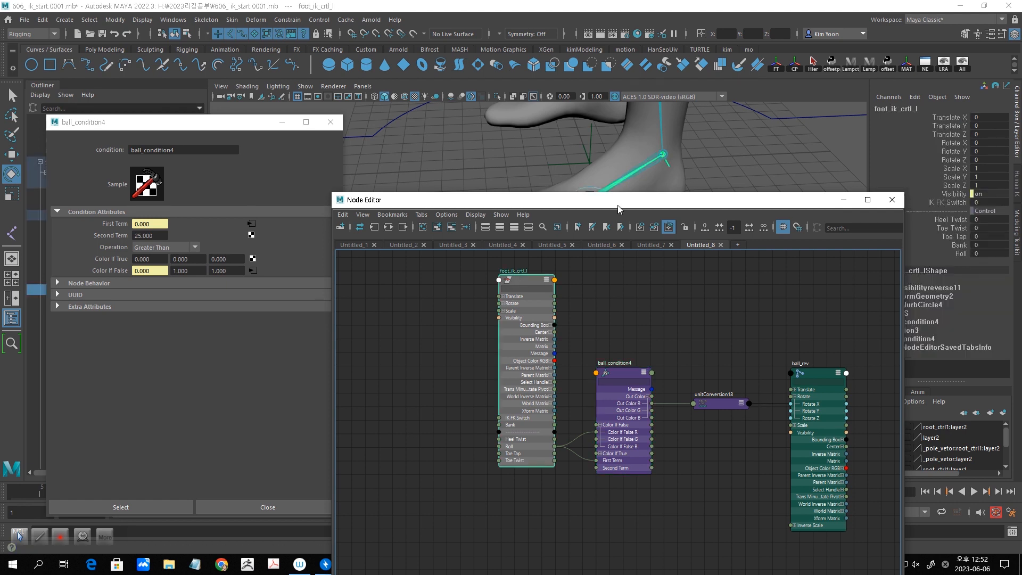
left_click_drag(616, 205, 597, 235)
middle_click_drag(731, 175, 718, 140, "alt")
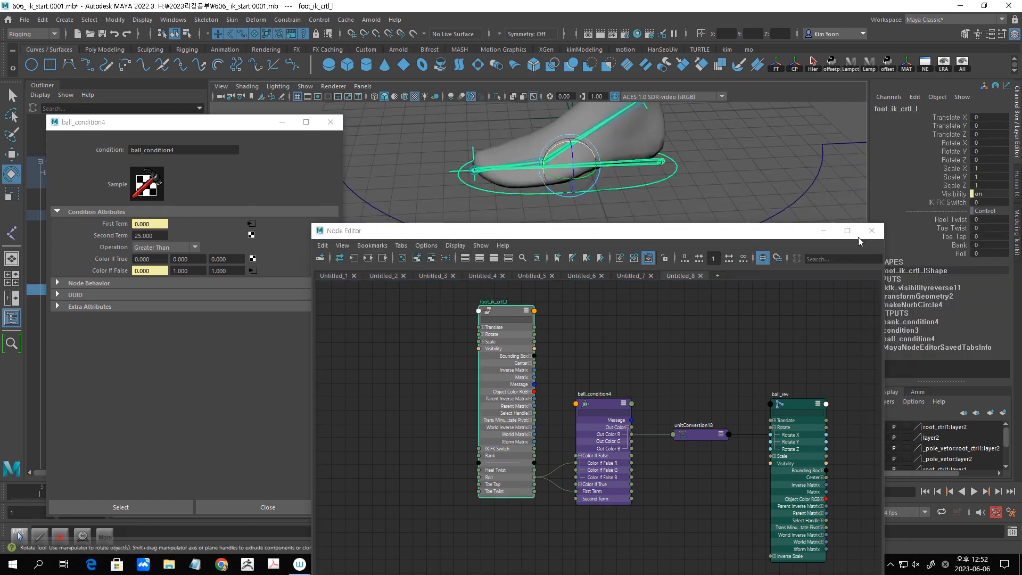
left_click(964, 254)
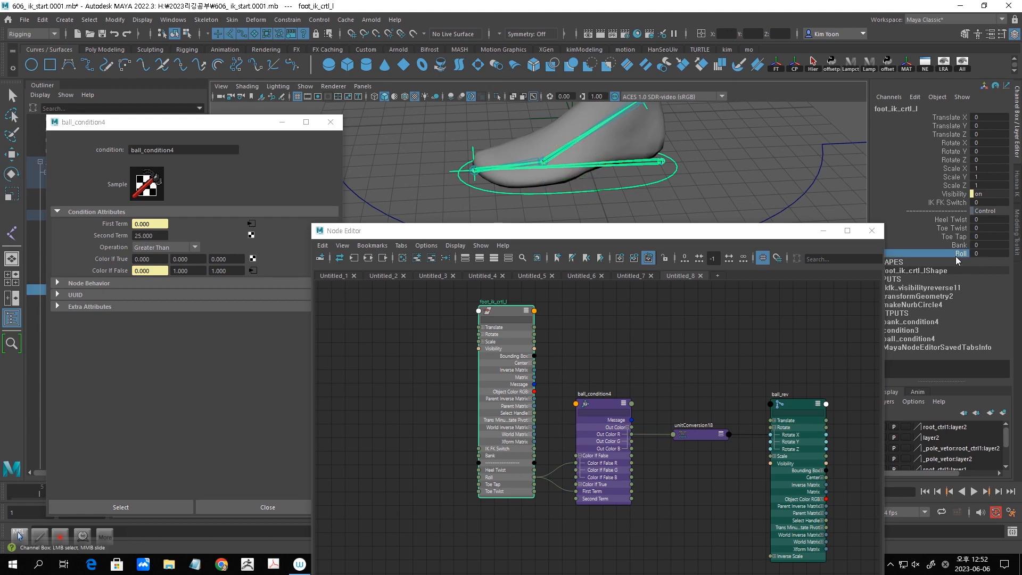
middle_click_drag(772, 162, 863, 170)
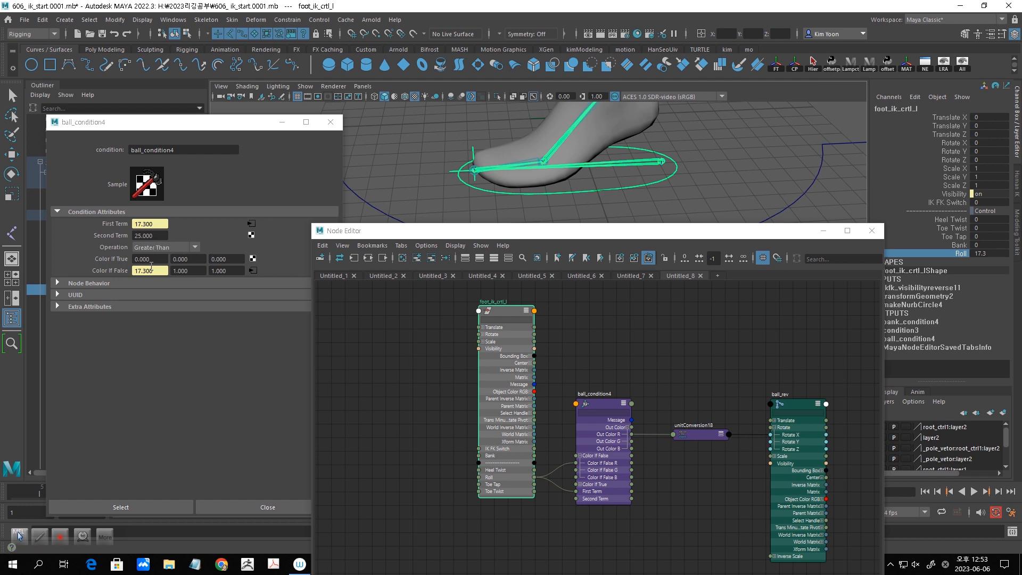
middle_click_drag(725, 198, 791, 210)
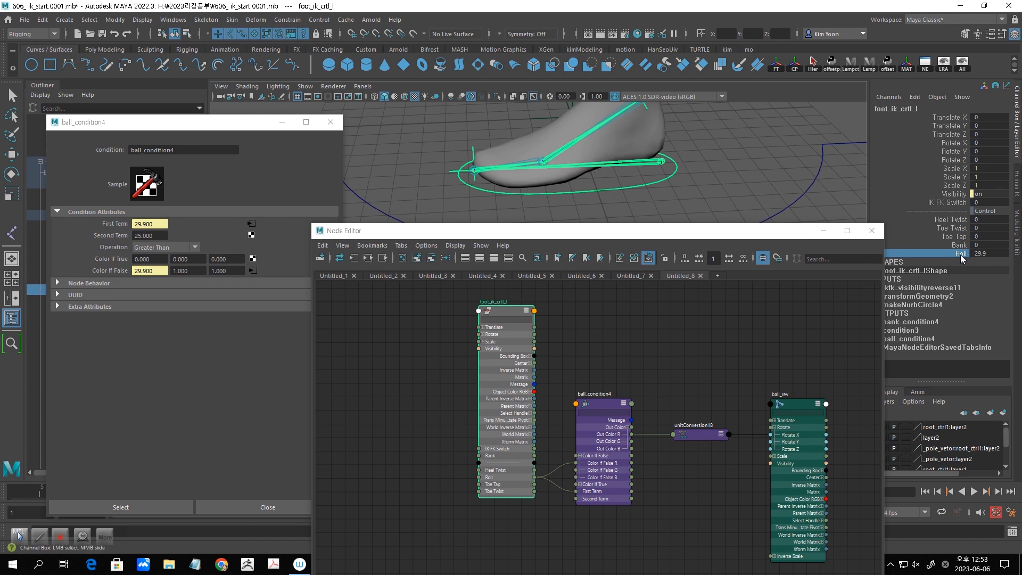
middle_click_drag(769, 176, 781, 205)
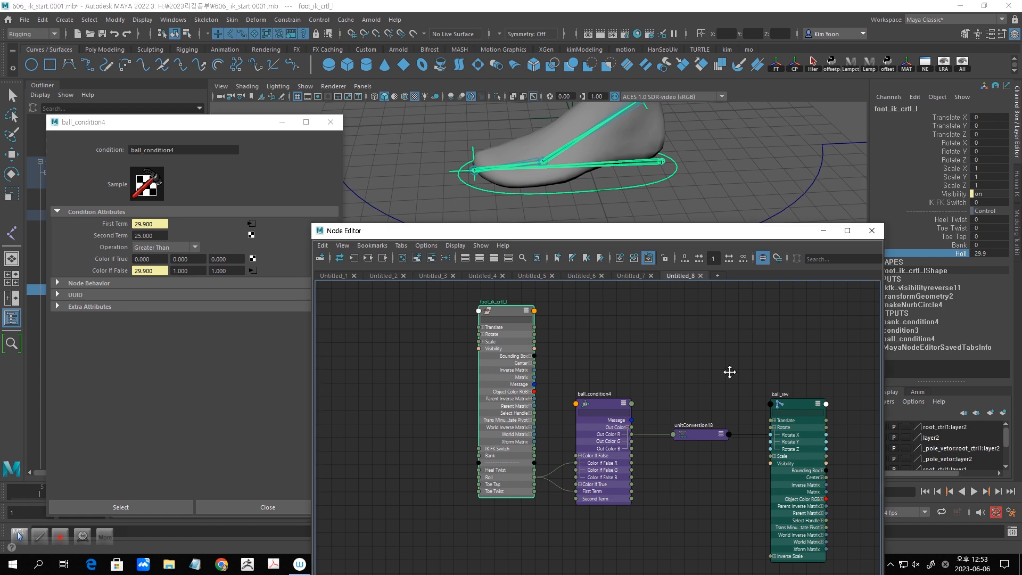
Add a plusMinusAverage node to the graph and place it just below ball_condition4.
middle_click_drag(730, 370, 737, 337, "alt")
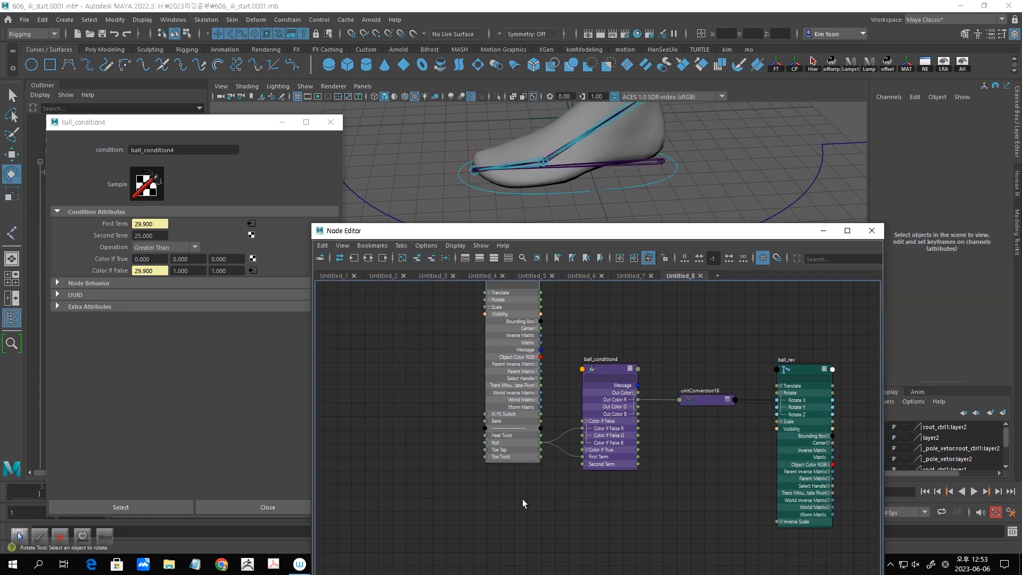
left_click_drag(608, 222, 606, 164)
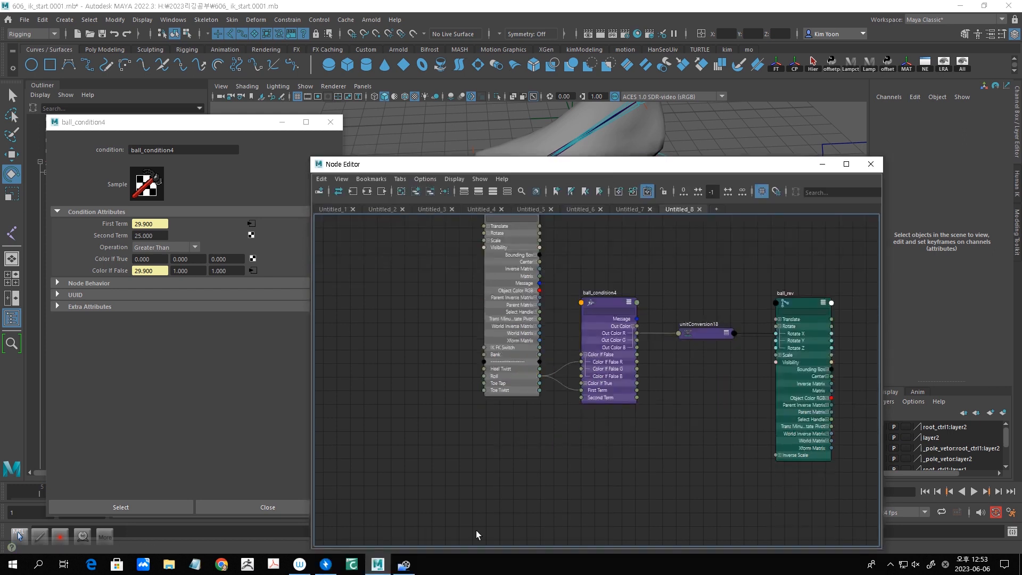
key("Tab")
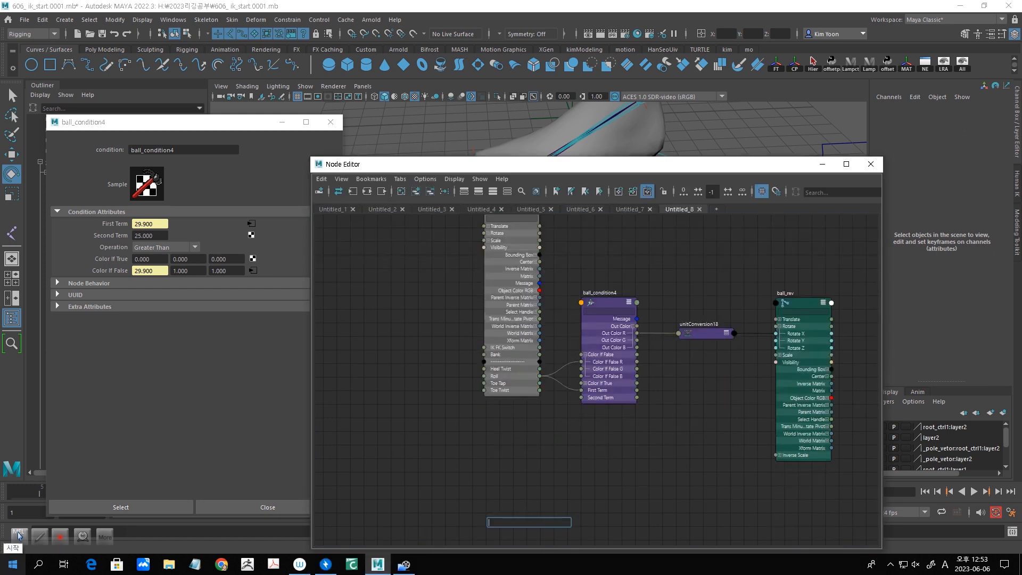
type("pl")
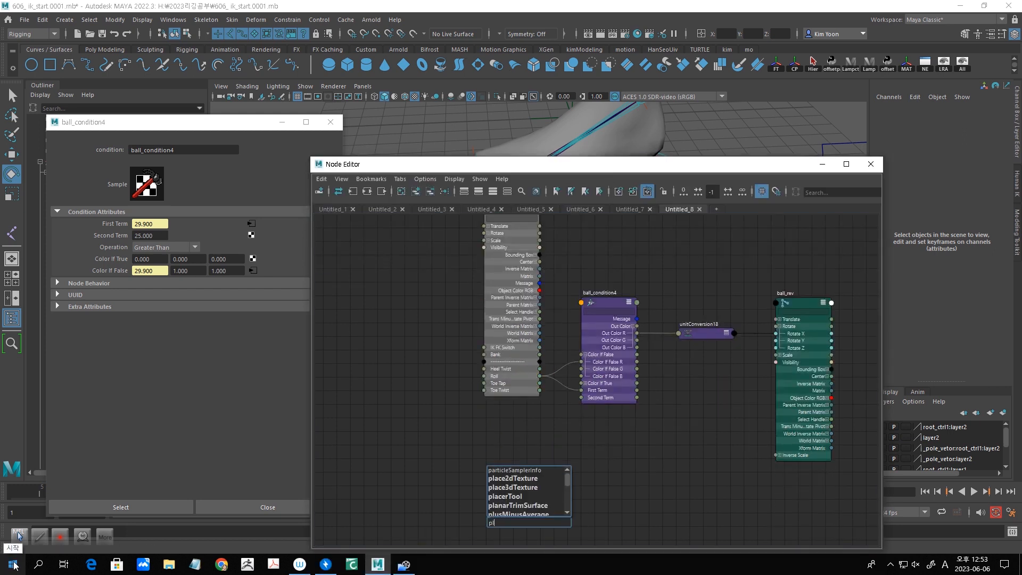
type("u")
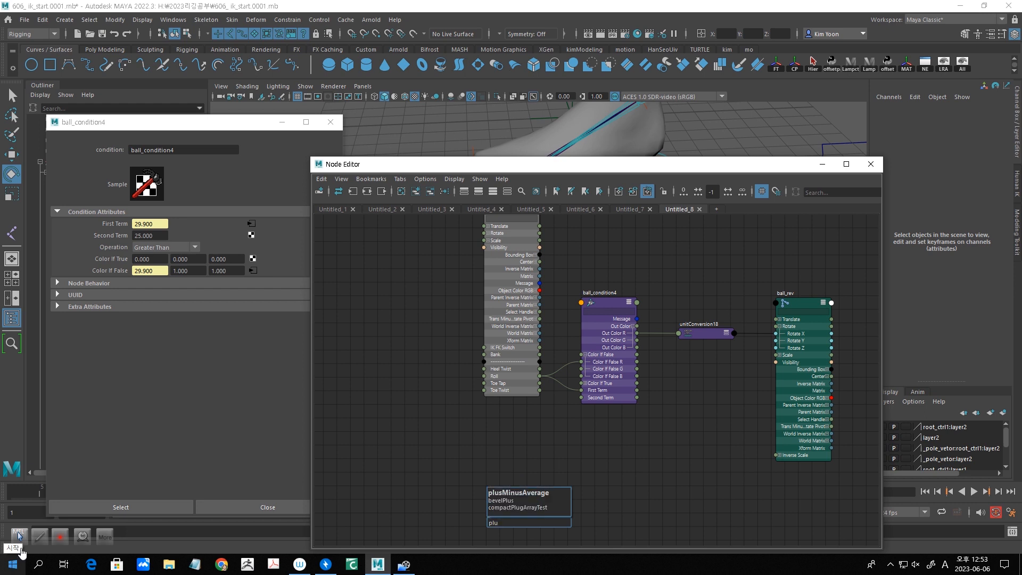
left_click(537, 494)
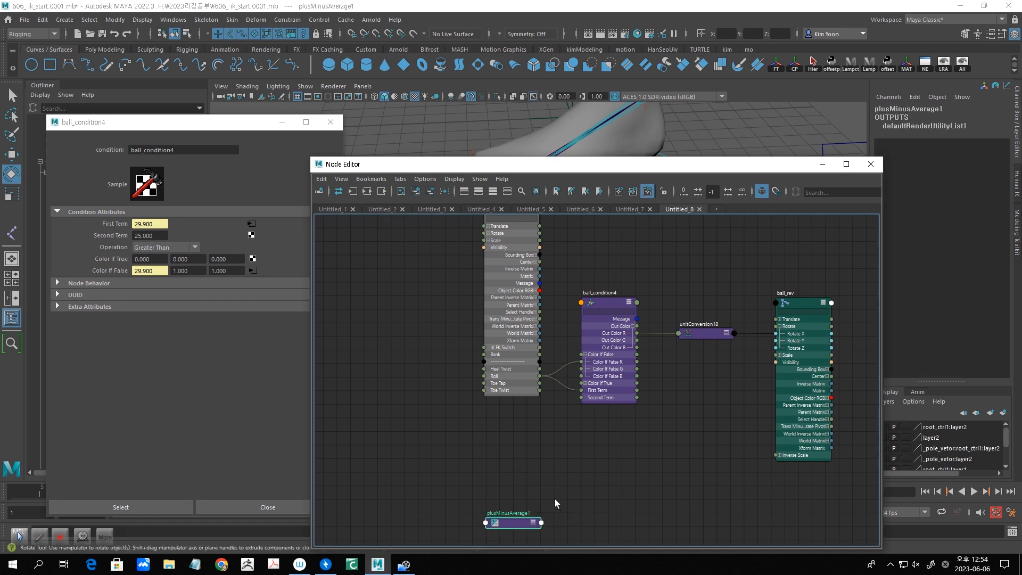
left_click_drag(505, 526, 595, 444)
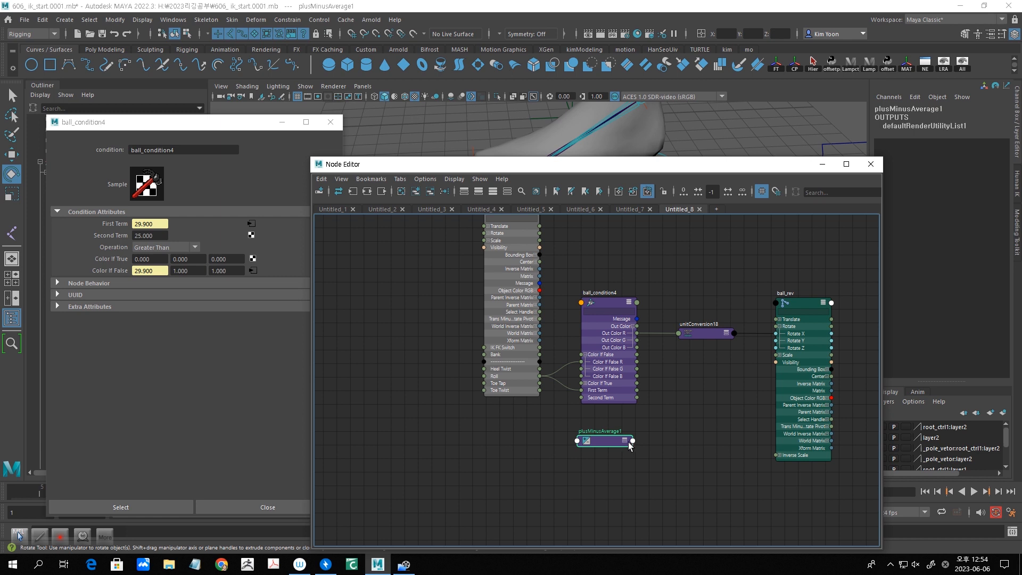
Show all attributes of plusMinusAverage1 and expand its Input 1D to expose Input 1D[0].
left_click(624, 441)
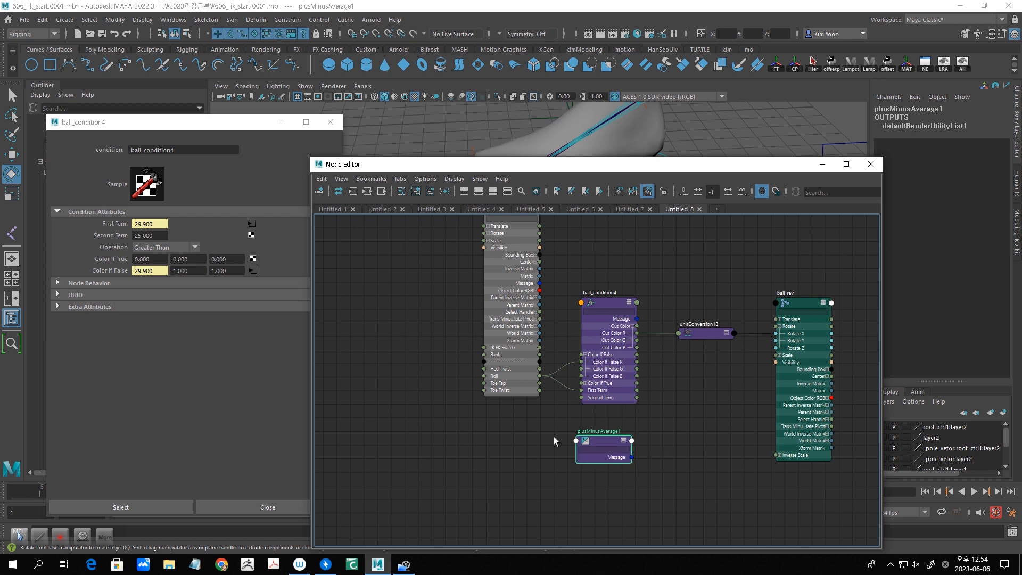
scroll(623, 453, "up", 5)
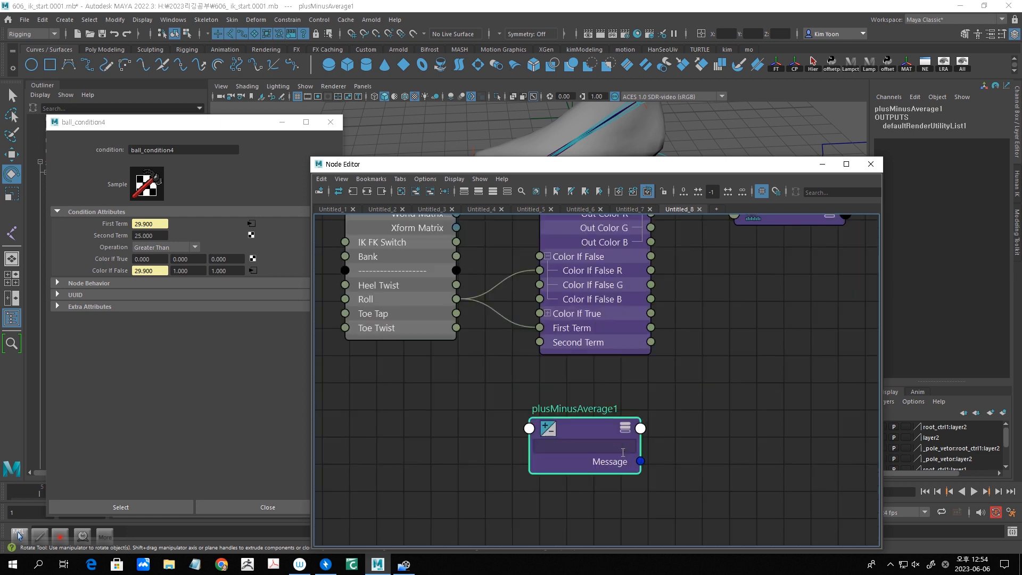
left_click(625, 423)
left_click_drag(572, 422, 615, 393)
left_click(549, 515)
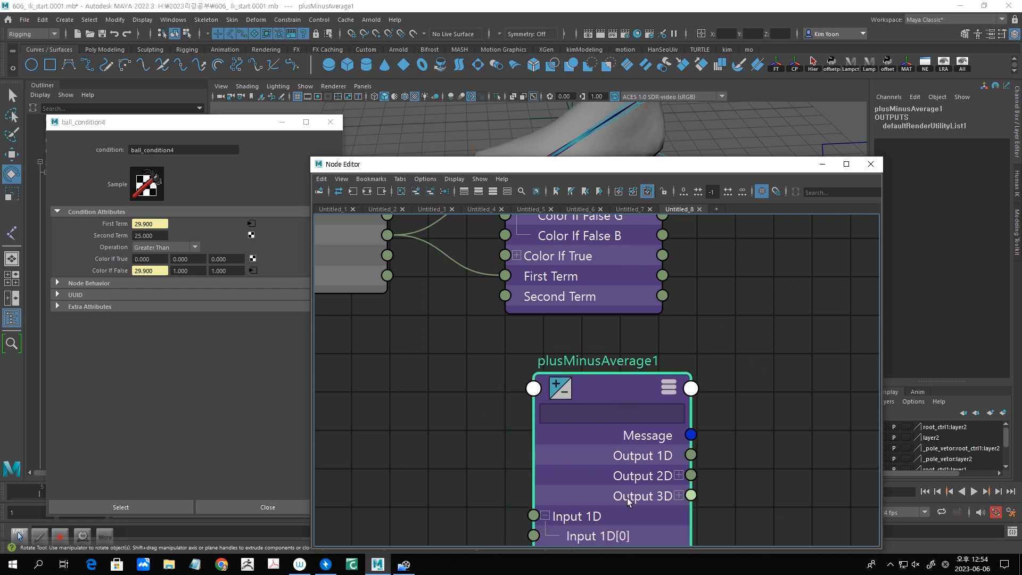
Connect foot_ik_crtl_l's Roll to both Input 1D[0] and Input 1D[1] of plusMinusAverage1.
middle_click_drag(730, 451, 728, 411, "alt")
scroll(735, 455, "down", 3)
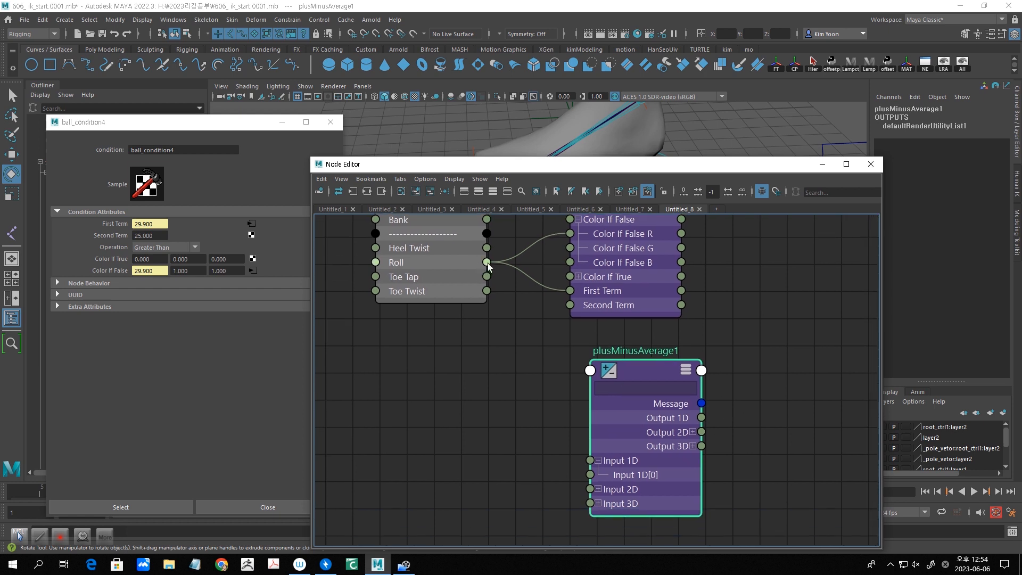
left_click_drag(507, 310, 589, 474)
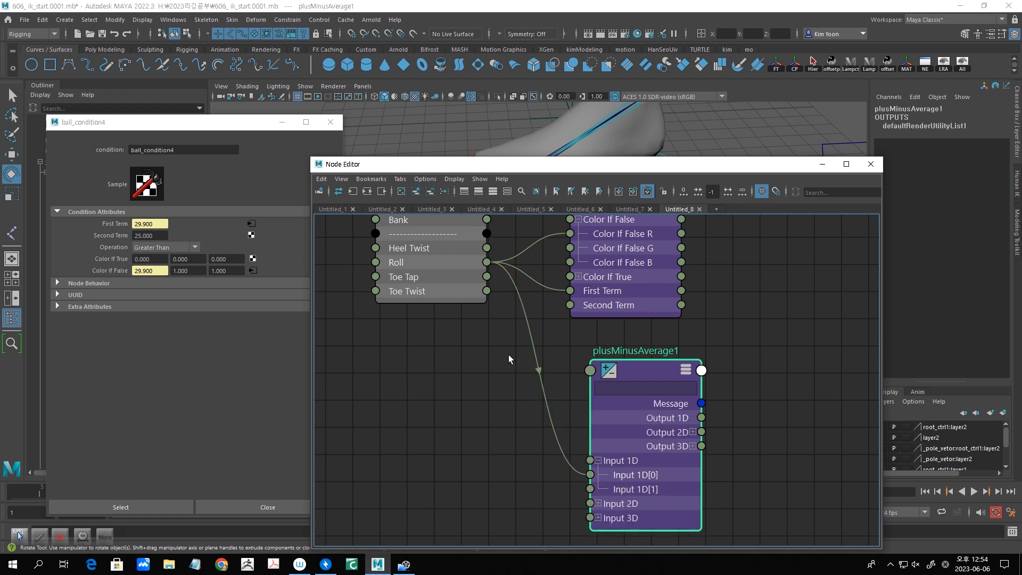
left_click_drag(487, 262, 590, 489)
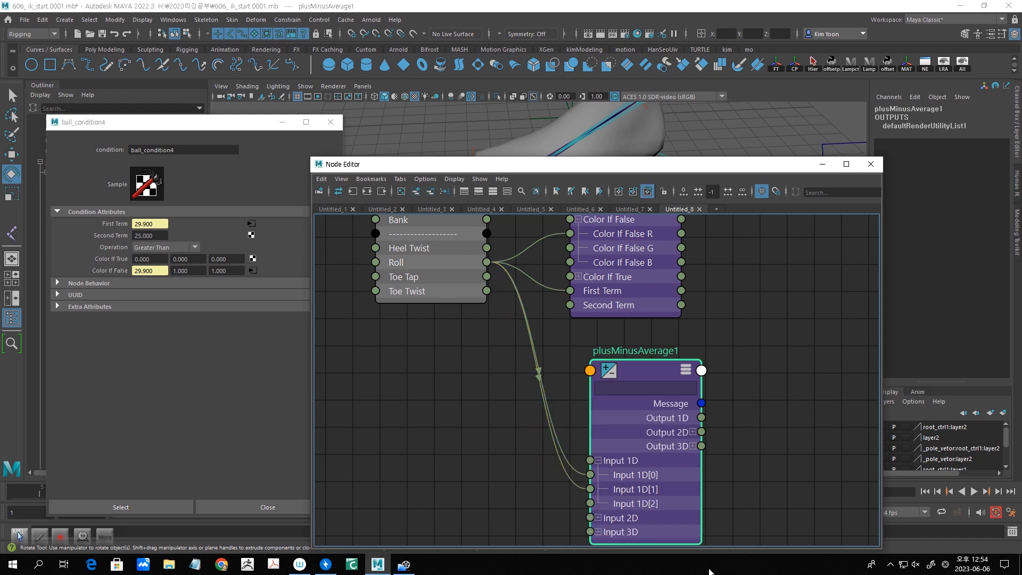
Open plusMinusAverage1's attributes and delete the Roll connection into Input 1D[0].
double_click(647, 374)
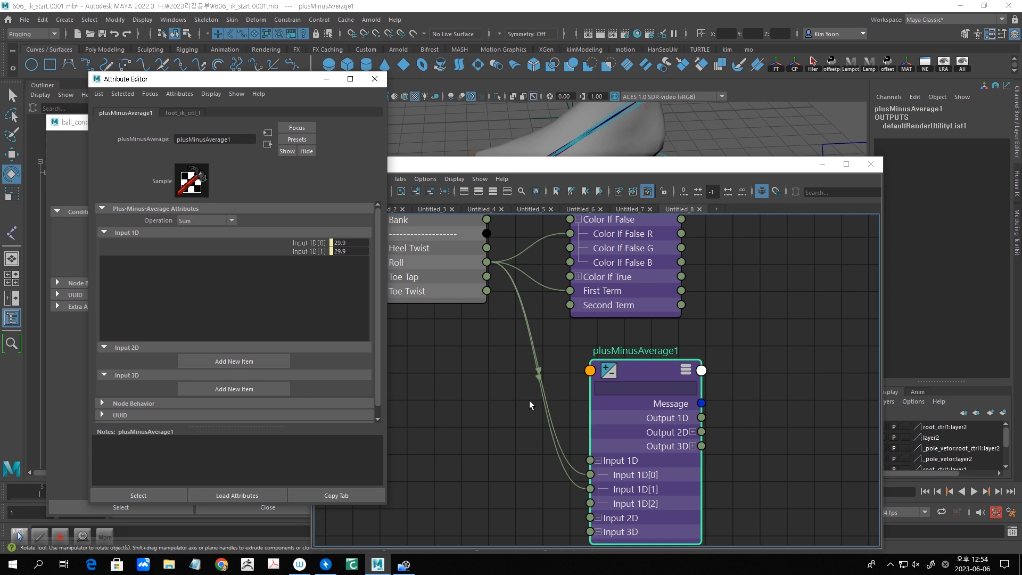
left_click(541, 373)
key("Delete")
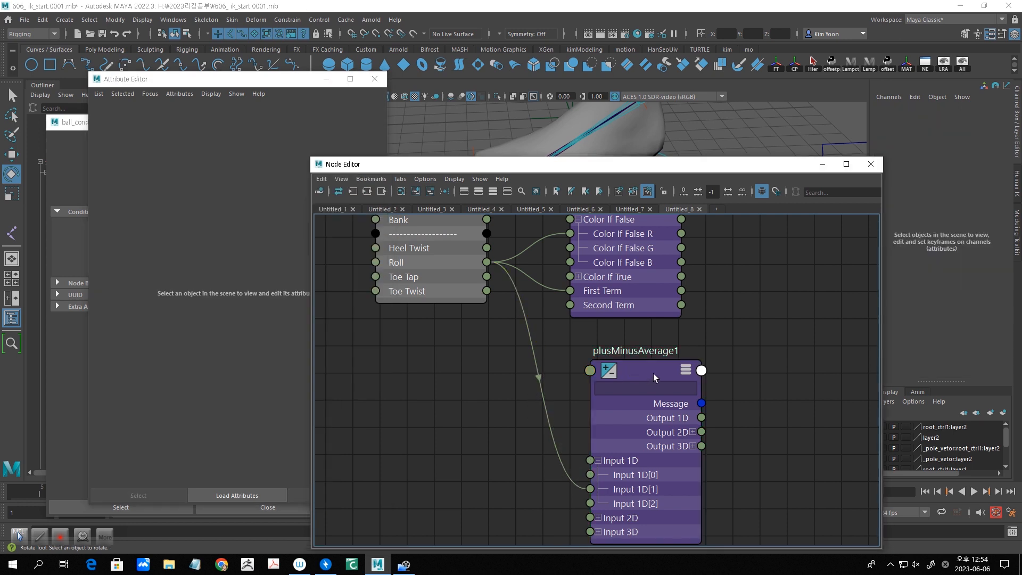
Set plusMinusAverage1's Input 1D[0] to 25 and its Operation to Subtract.
left_click(653, 373)
left_click_drag(218, 79, 204, 70)
left_click(334, 235)
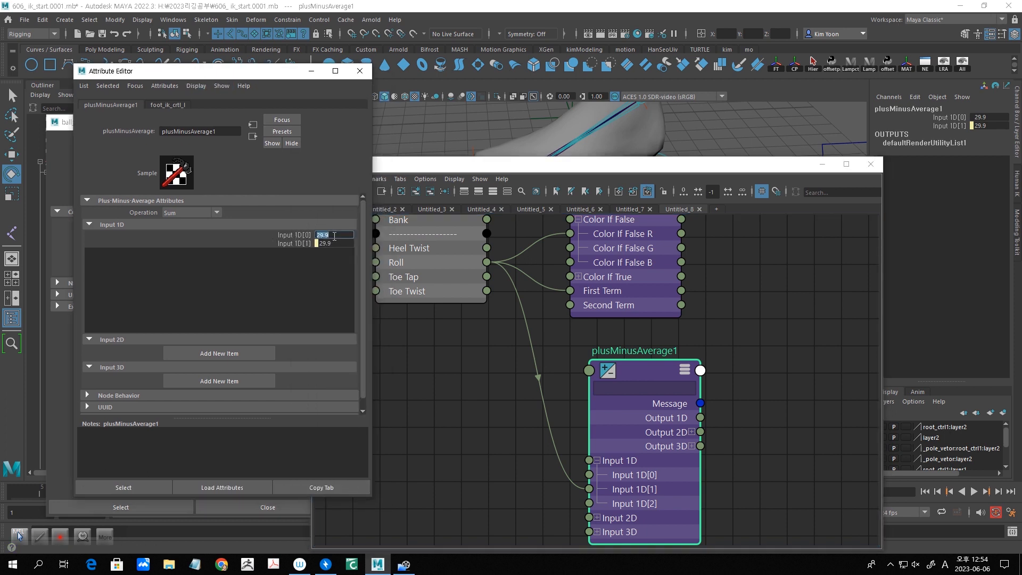
type("25")
left_click(213, 213)
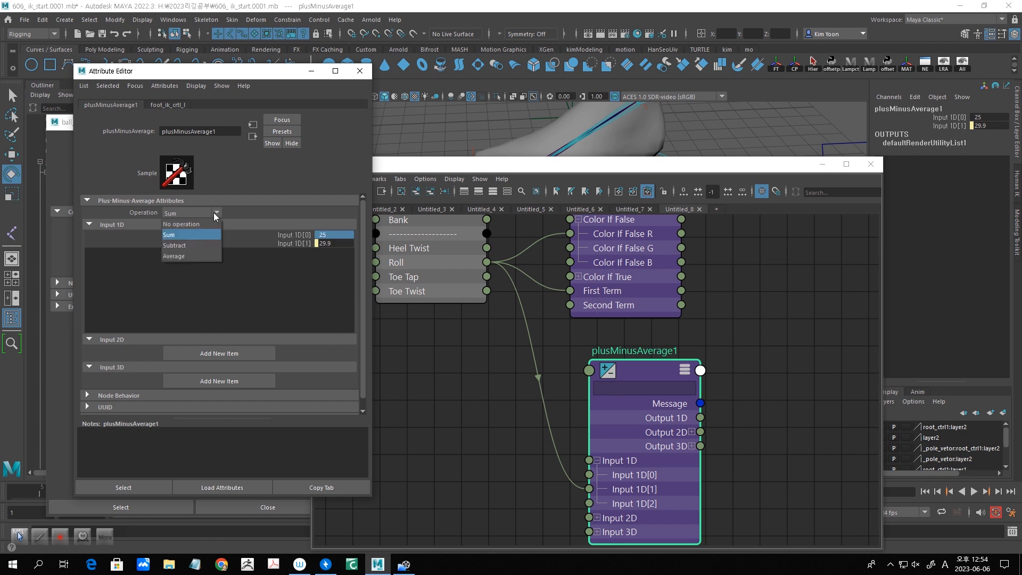
left_click(194, 244)
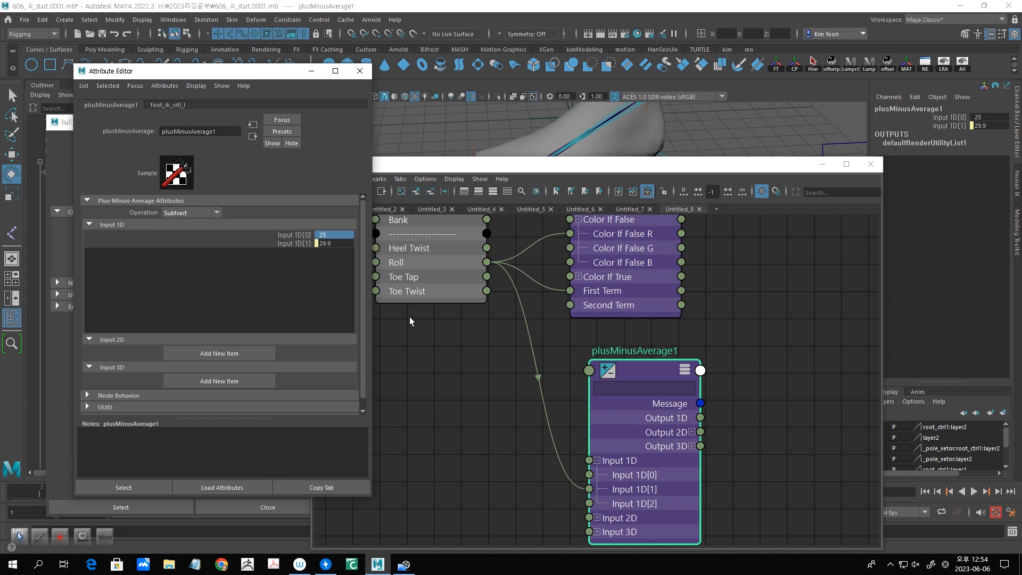
left_click_drag(631, 370, 627, 363)
key("ctrl+d")
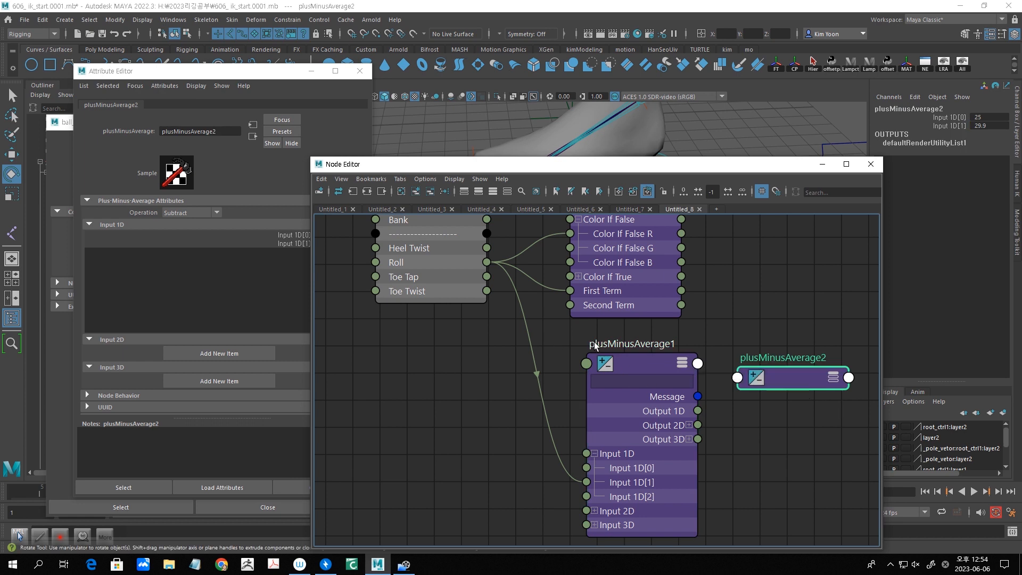
key("Delete")
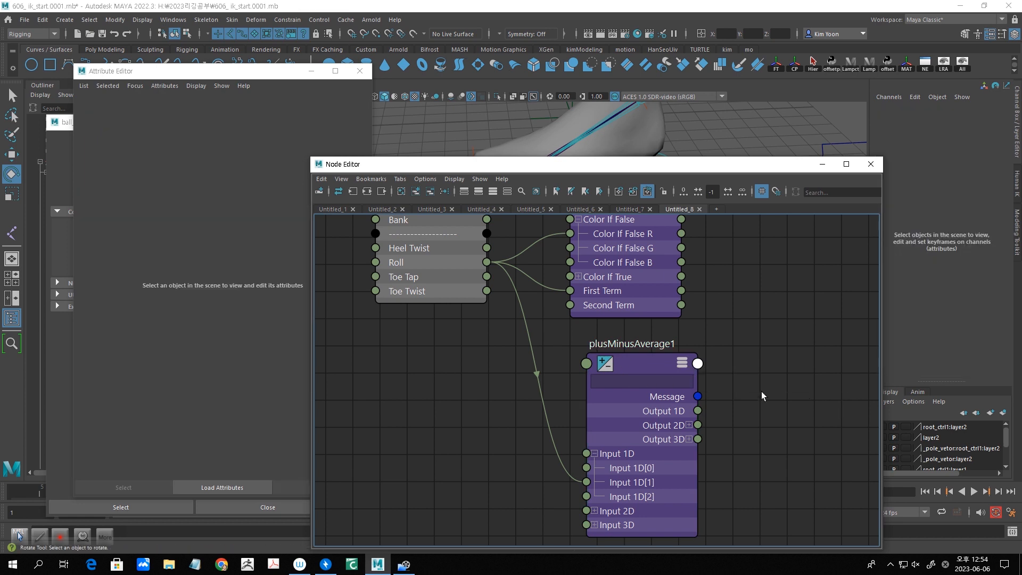
Rename the plusMinusAverage1 node to sub_plusMinusAverage1.
double_click(629, 345)
left_click(592, 343)
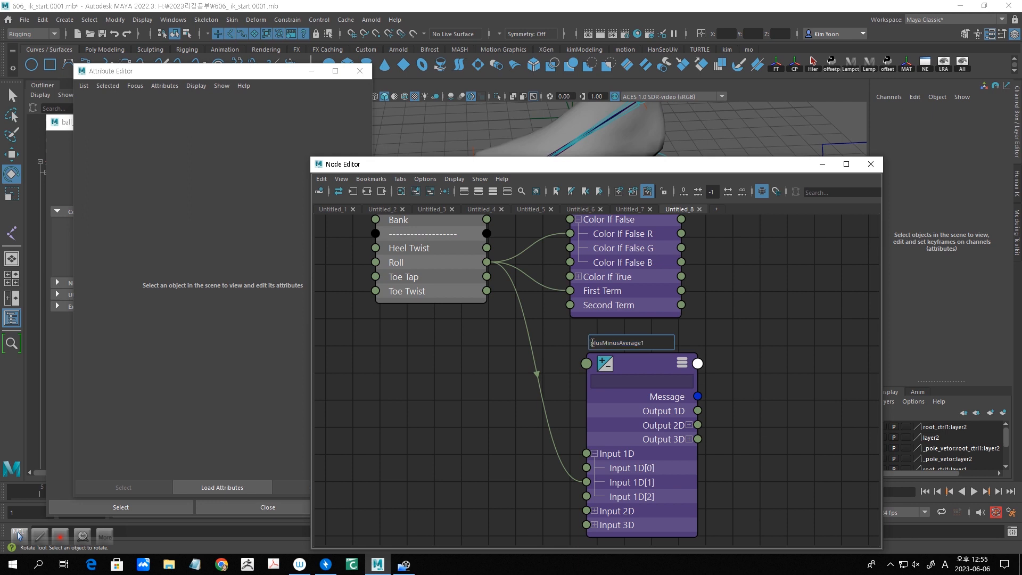
type("su")
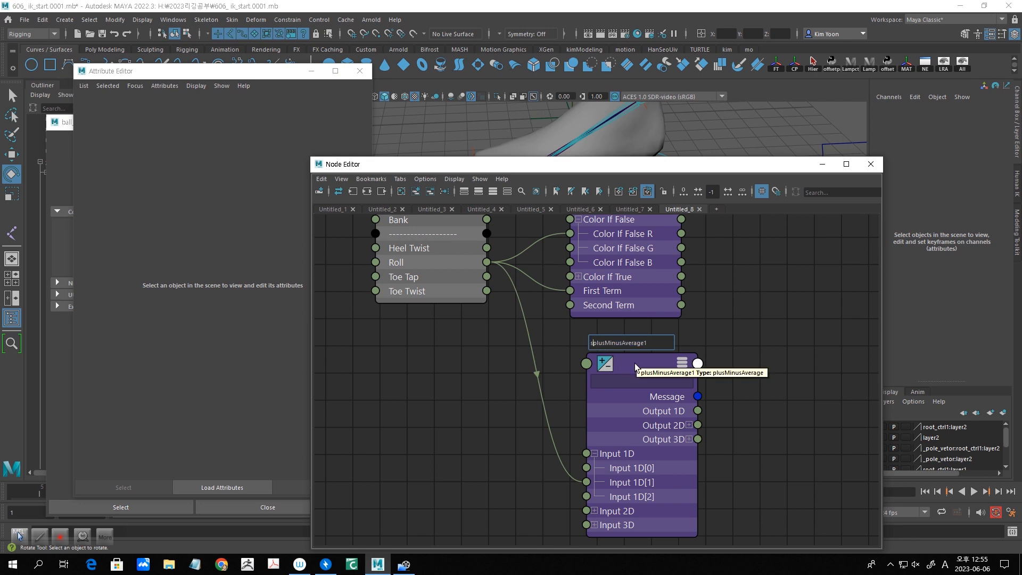
type("b_")
key("Return")
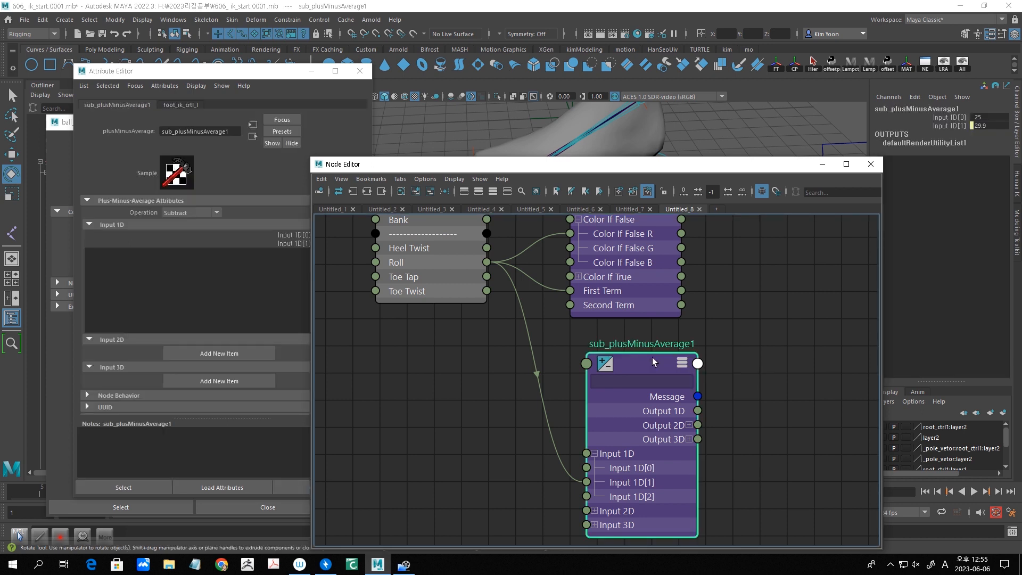
Duplicate sub_plusMinusAverage1 and connect the original's Output 1D to the duplicate's Input 1D[1].
left_click_drag(458, 166, 480, 165)
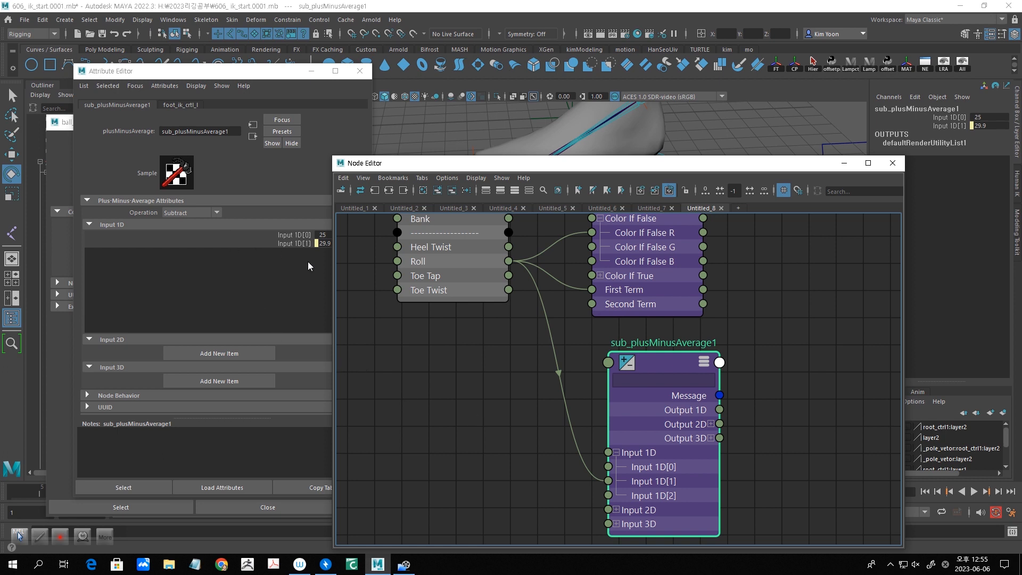
left_click_drag(651, 368, 632, 372)
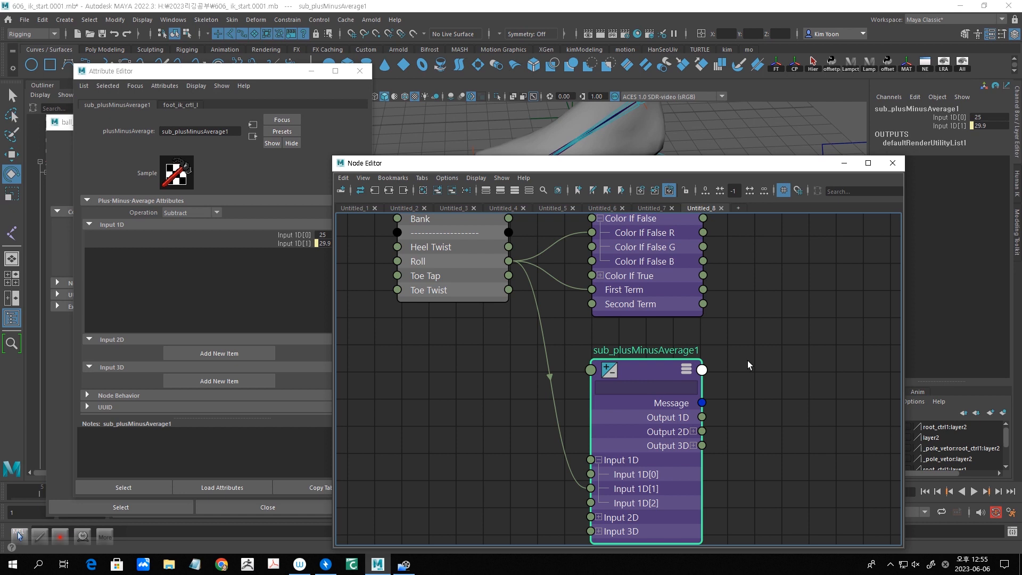
key("ctrl+d")
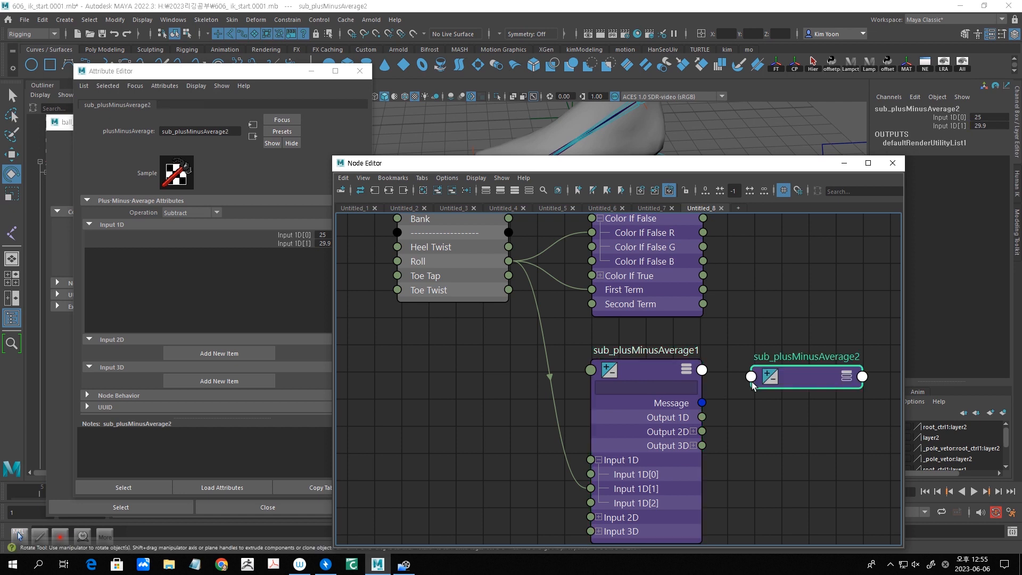
left_click(846, 376)
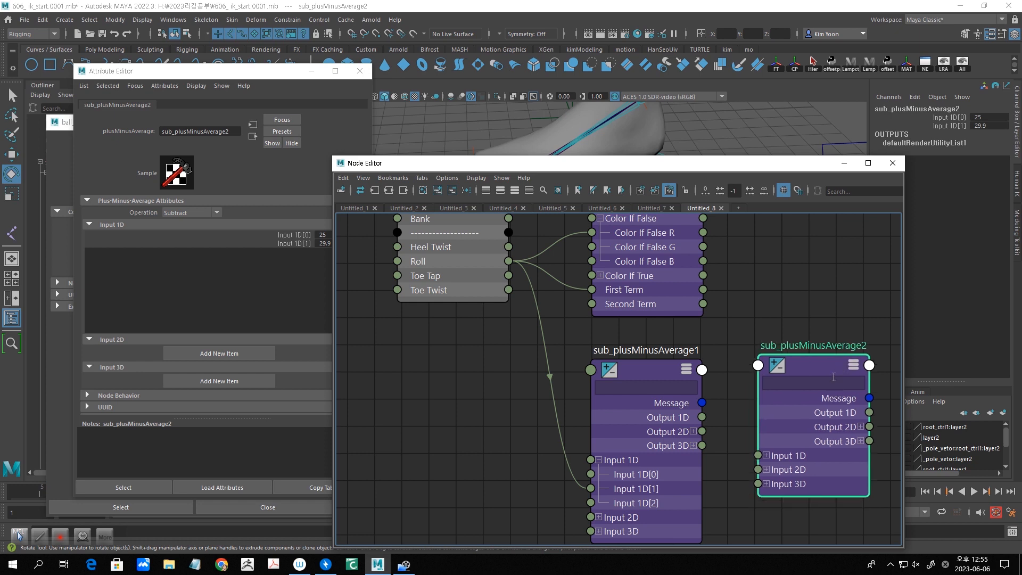
left_click(767, 456)
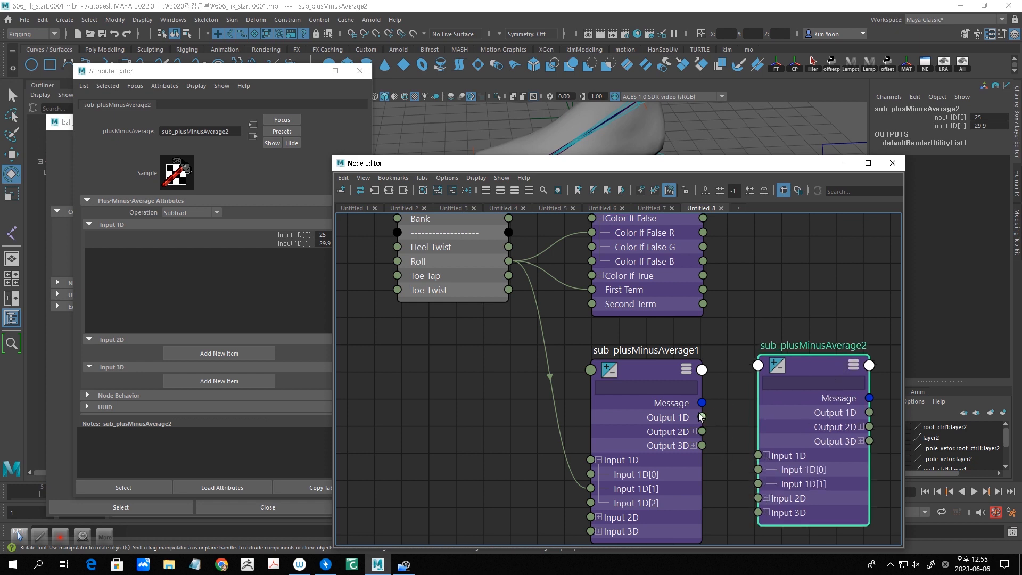
left_click_drag(703, 417, 756, 485)
Set the duplicated node's Operation to Sum and rename it sum_plusMinusAverage2.
double_click(810, 367)
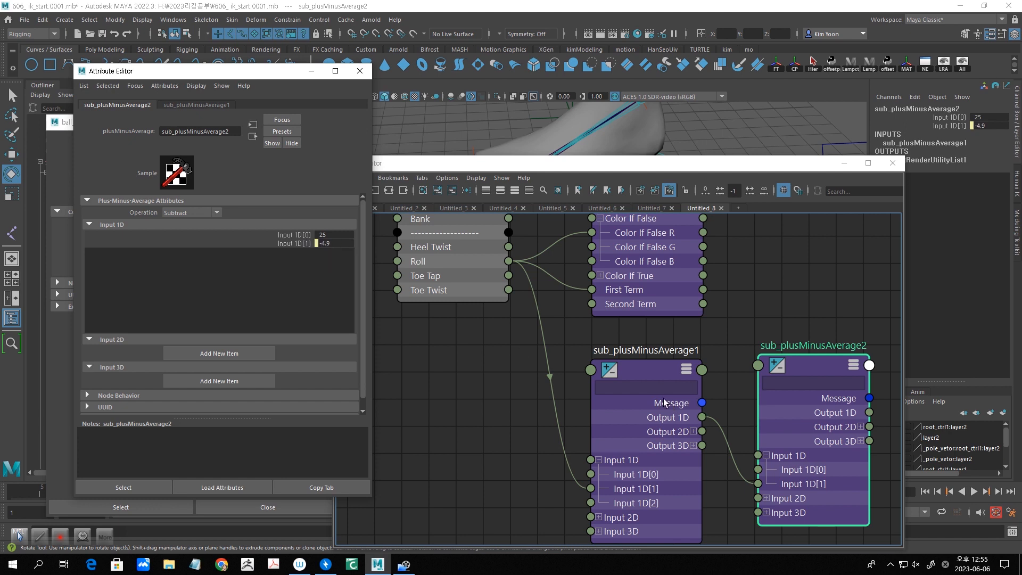
left_click(644, 373)
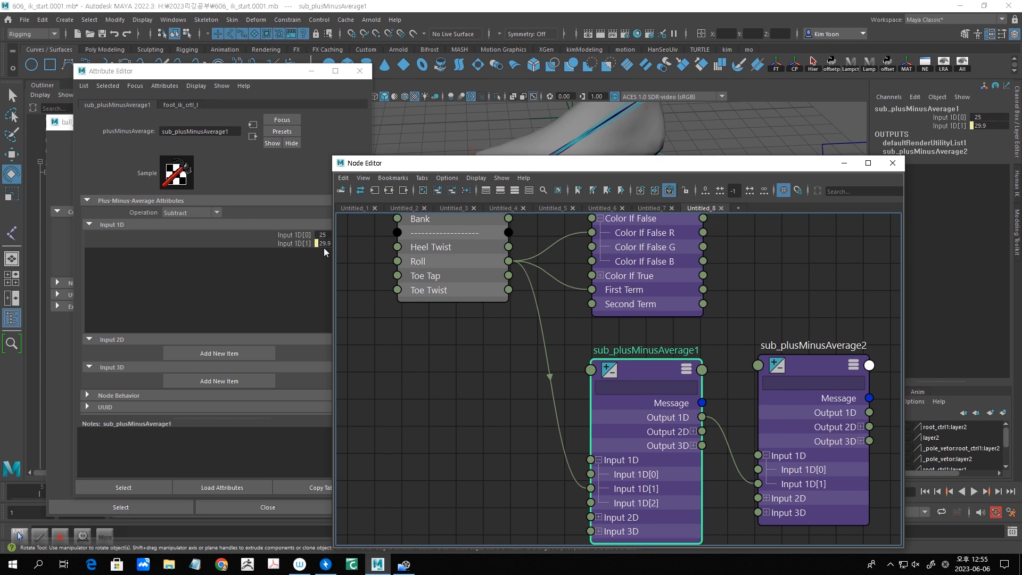
left_click(807, 365)
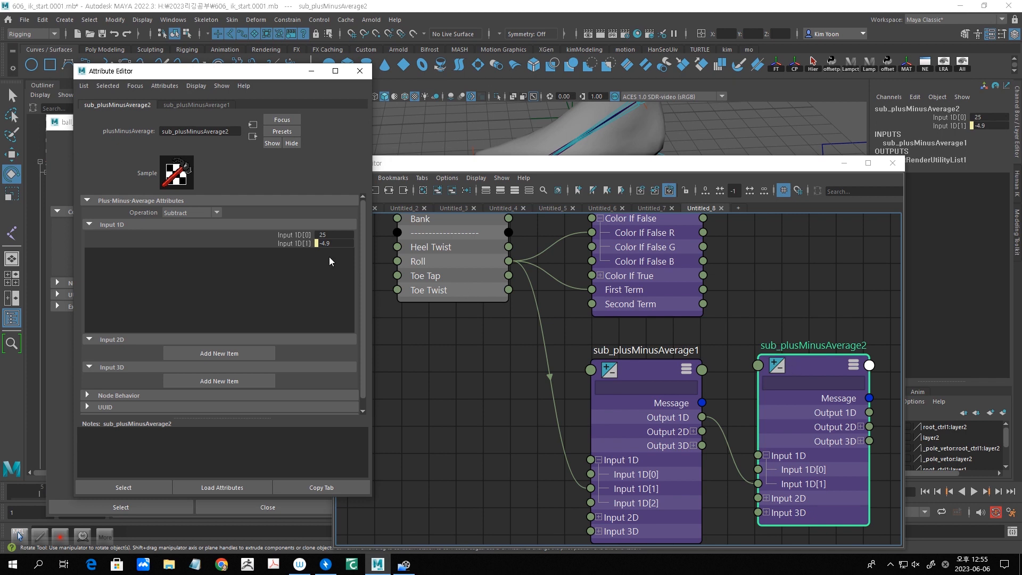
left_click(215, 213)
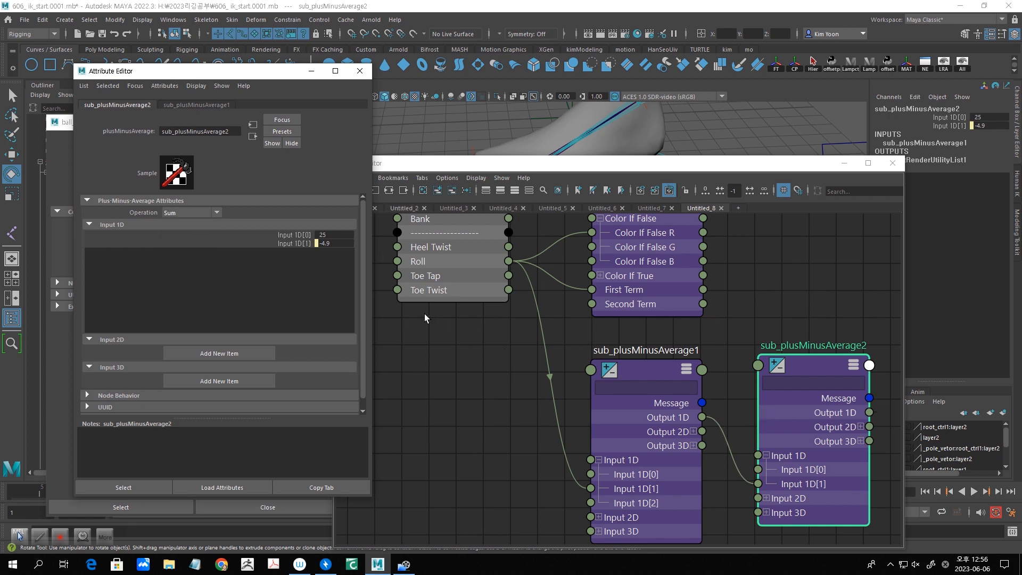
left_click_drag(803, 369, 724, 361)
double_click(762, 358)
type("sum")
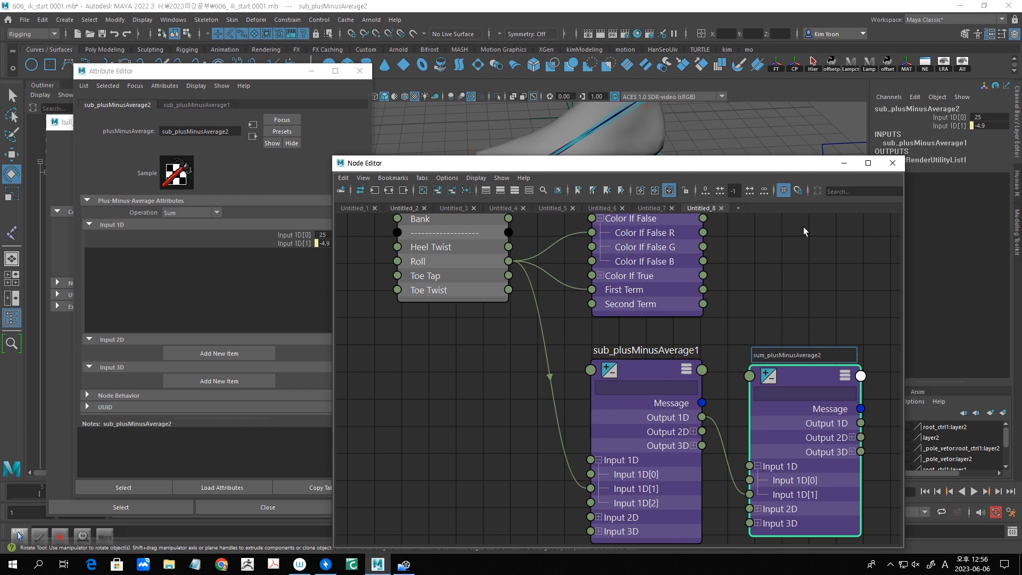
key("Return")
Connect sum_plusMinusAverage2's Output 1D to ball_condition4's Color If True R and close the Attribute Editor.
scroll(794, 245, "down", 3)
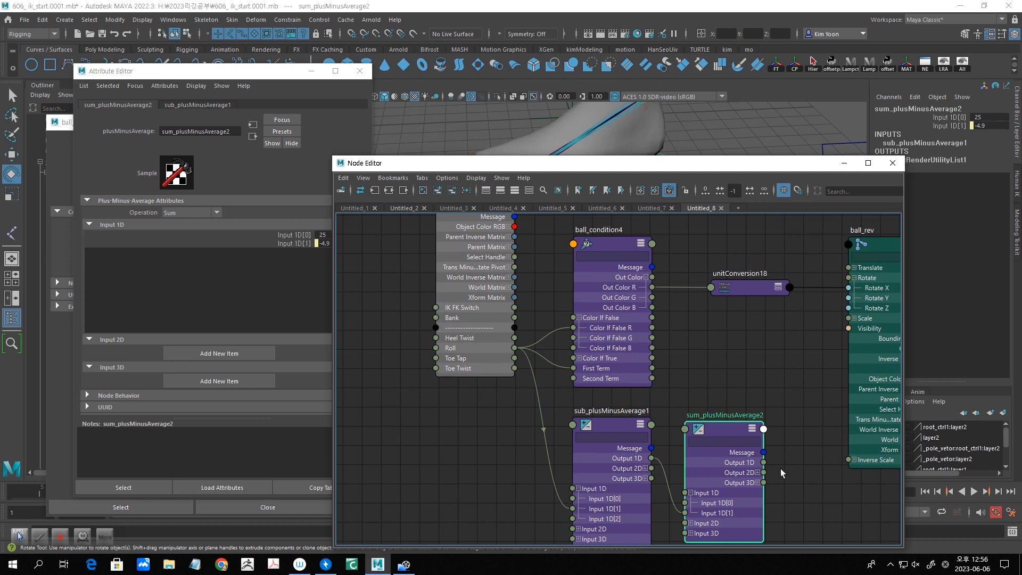
mouse_move(765, 467)
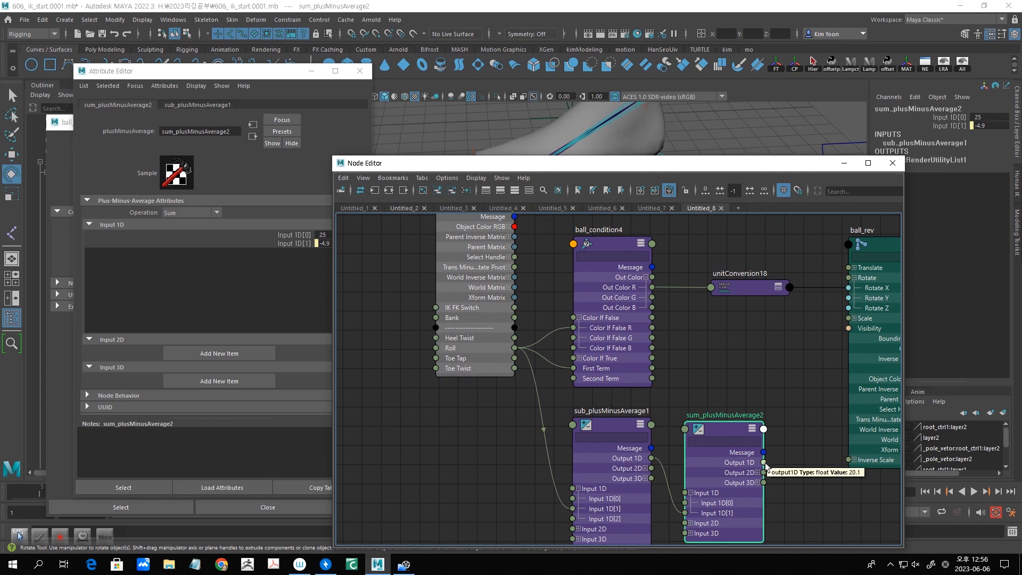
left_click_drag(765, 464, 610, 381)
left_click(581, 358)
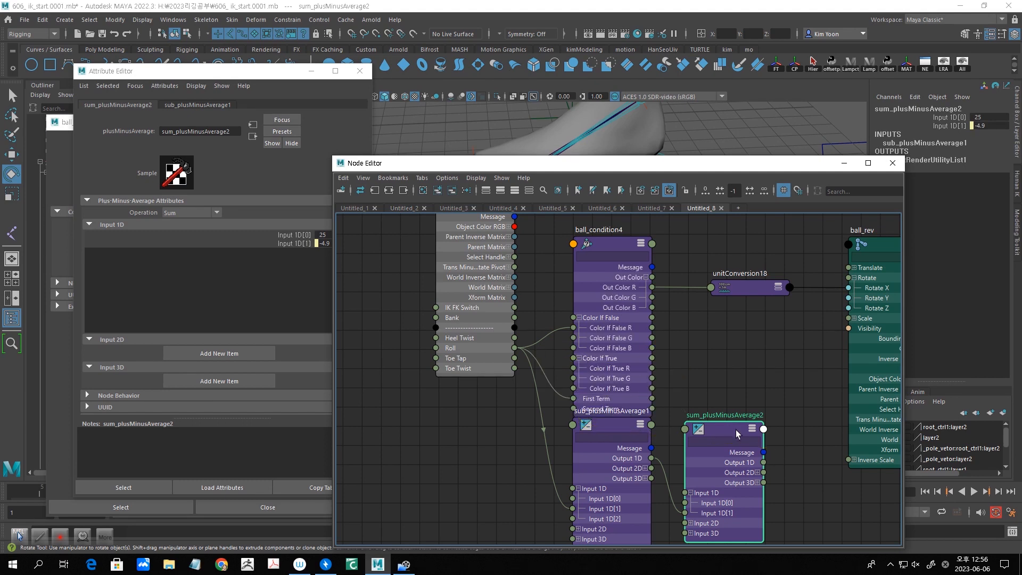
left_click_drag(765, 463, 573, 368)
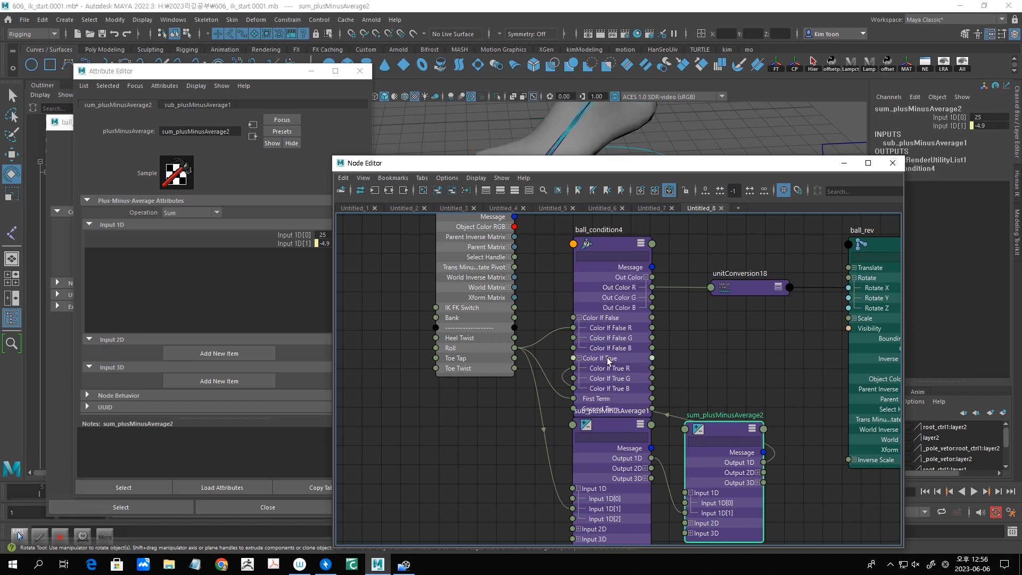
left_click(360, 71)
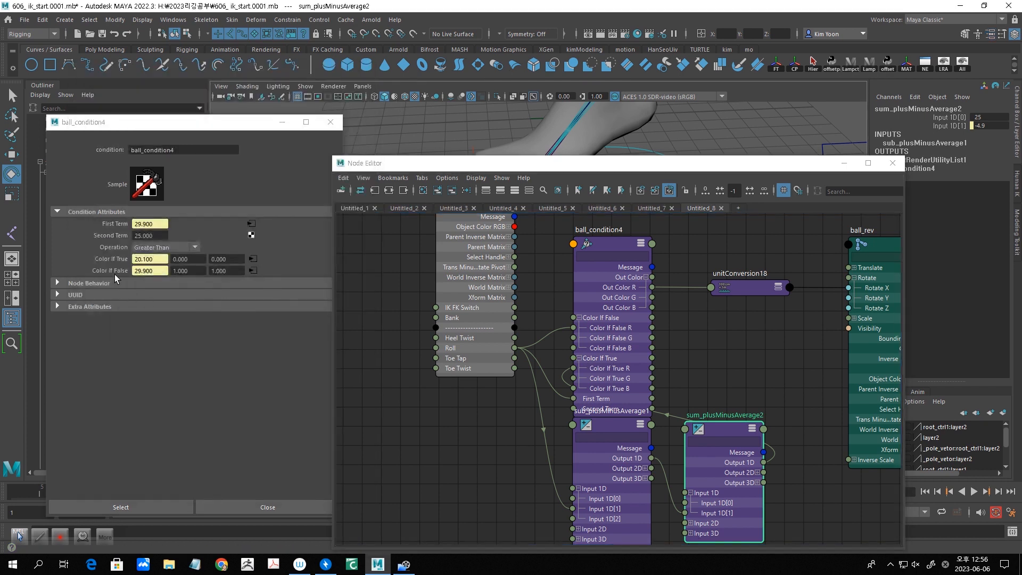
Uncover the foot in the viewport, select foot_ik_crtl_l and set its Roll to 0.
left_click_drag(582, 168, 559, 285)
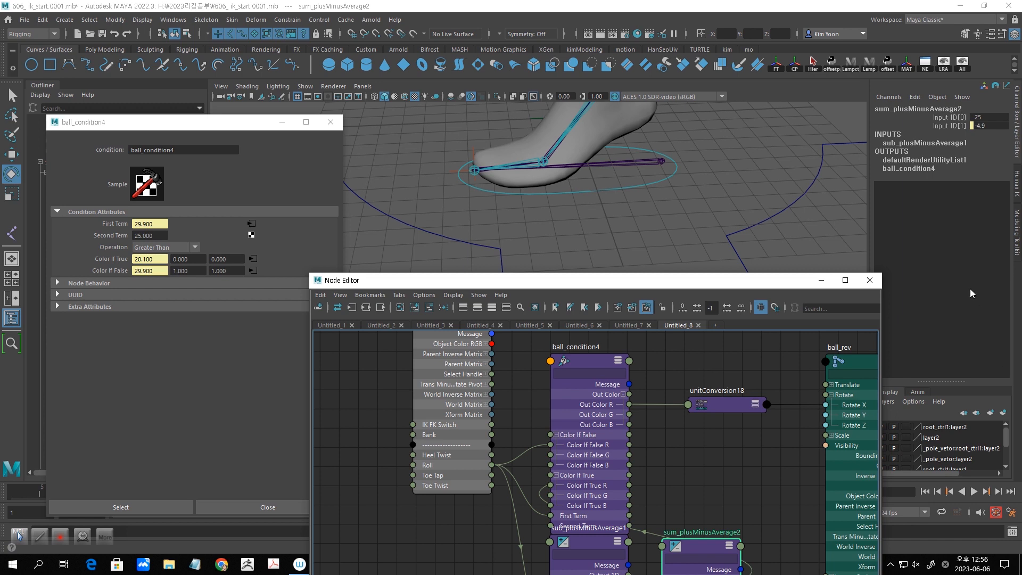
left_click(657, 187)
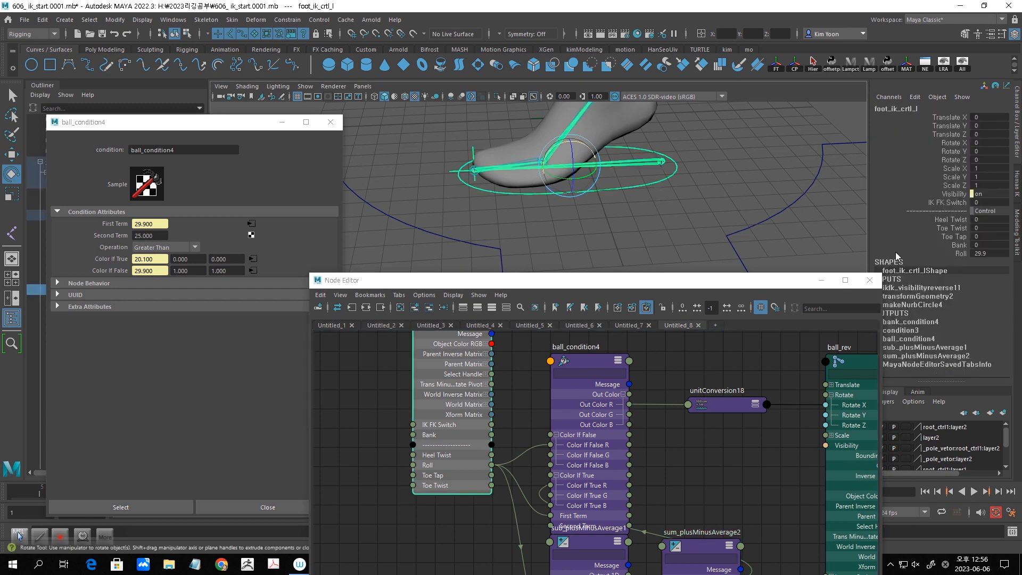
left_click(963, 257)
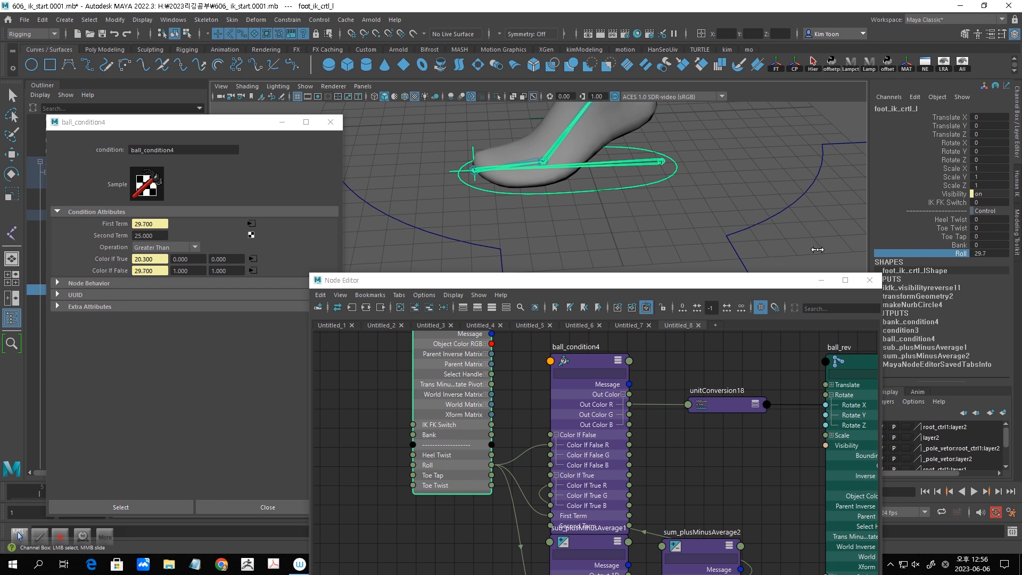
left_click(989, 254)
type("0")
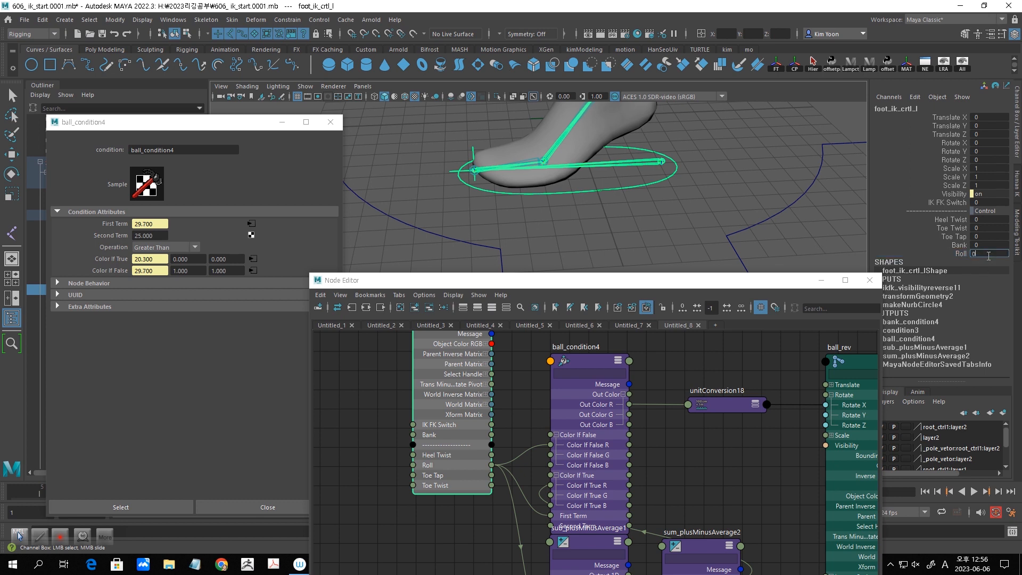
key("Return")
Scrub foot_ik_crtl_l's Roll gradually up to about 49.8 to check ball_condition4's terms and the foot's motion, and reset Roll to 0.
middle_click_drag(775, 256, 808, 255)
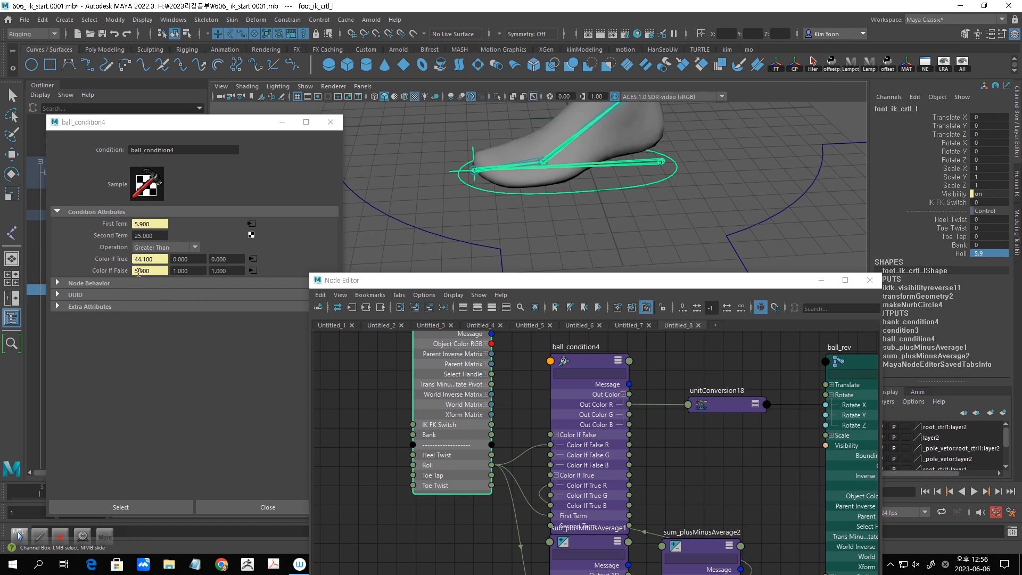
middle_click_drag(779, 249, 848, 249)
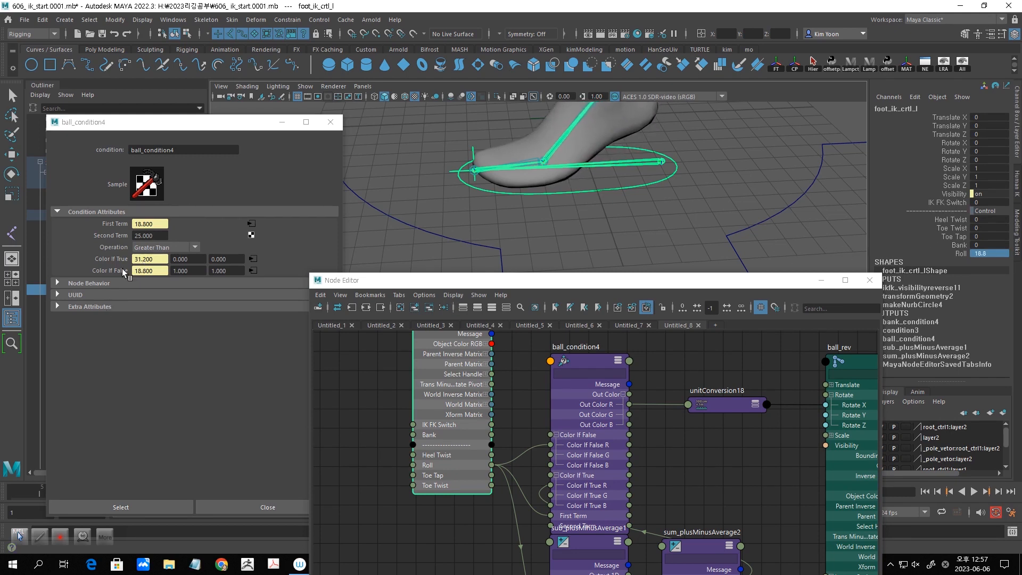
middle_click_drag(780, 261, 807, 257)
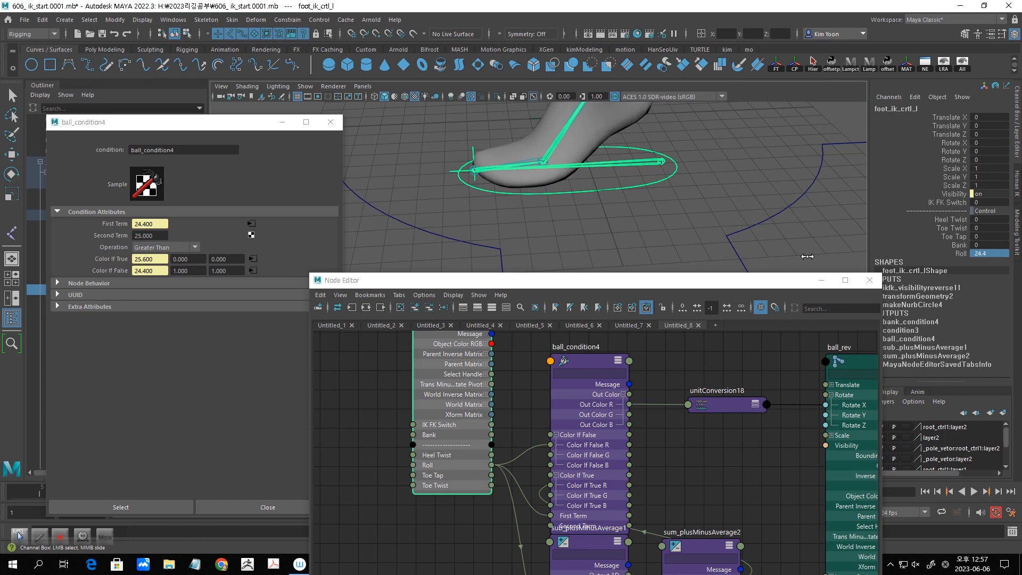
middle_click_drag(808, 256, 819, 257)
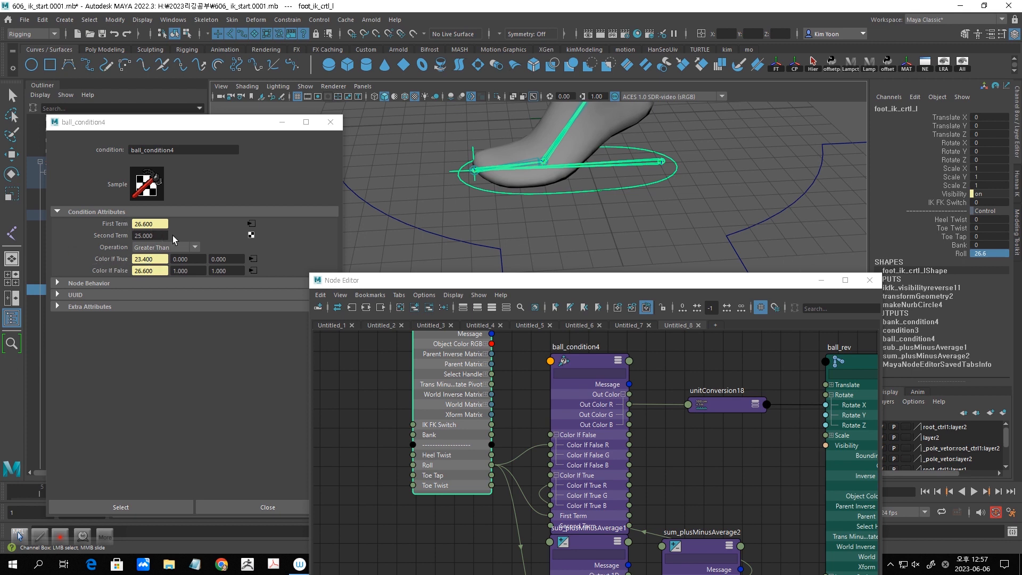
middle_click_drag(786, 248, 915, 255)
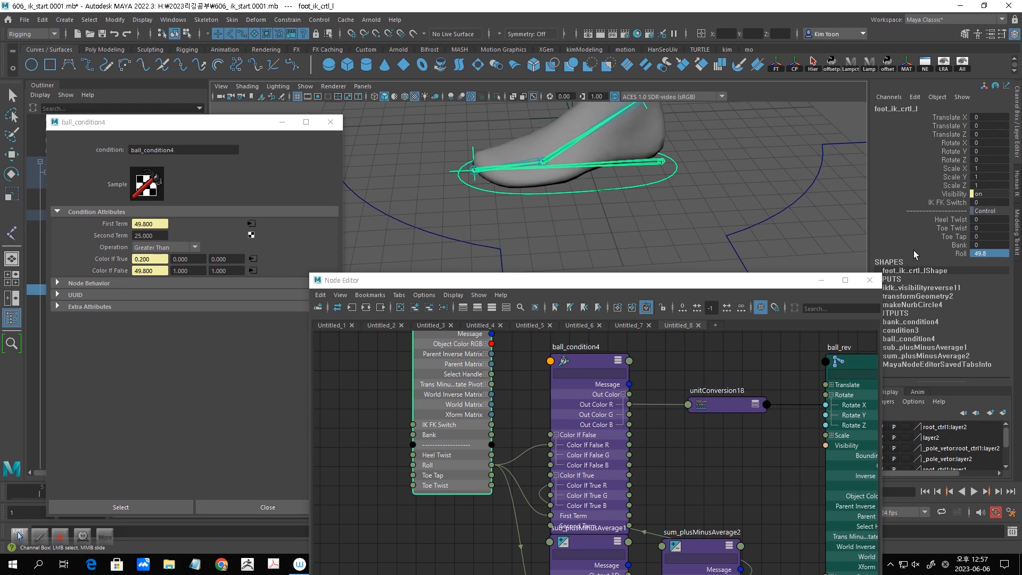
double_click(999, 255)
type("0")
key("Return")
left_click(474, 171)
key("e")
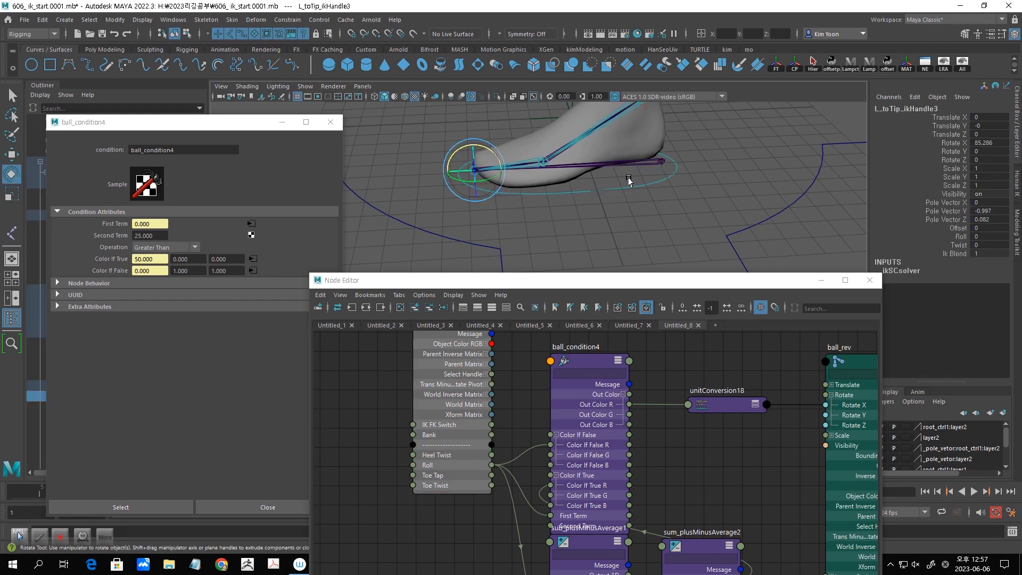
Create a multiplyDivide node in the empty graph area below the two plusMinusAverage nodes.
left_click_drag(695, 292, 687, 192)
middle_click_drag(664, 343, 697, 291)
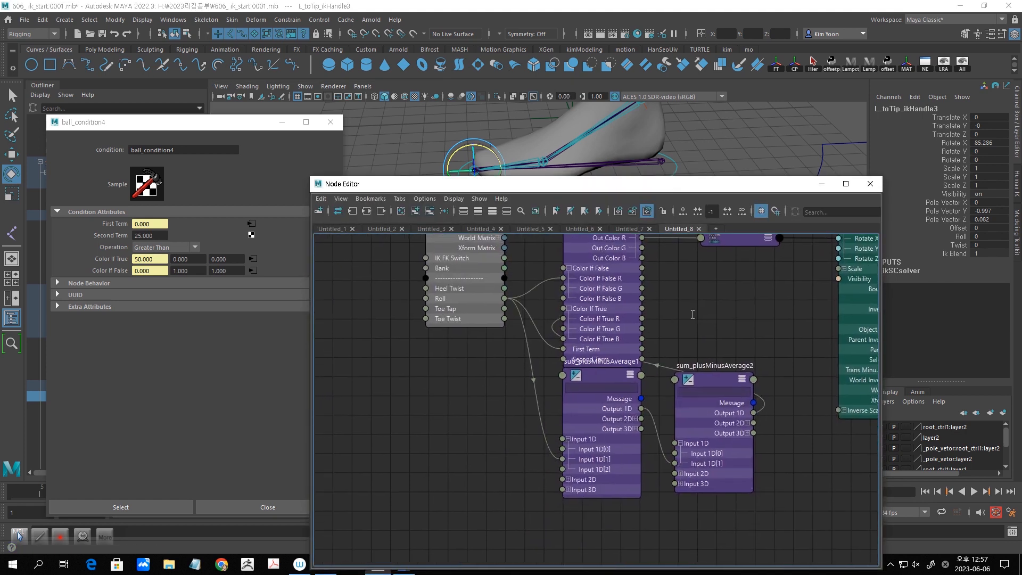
scroll(698, 386, "down", 5)
middle_click_drag(686, 380, 663, 345)
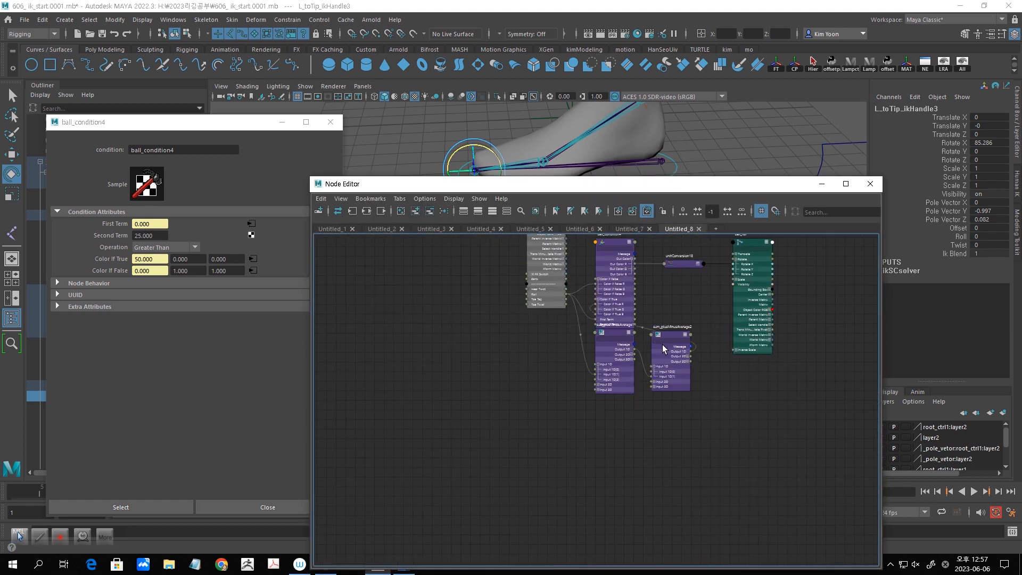
scroll(667, 347, "up", 3)
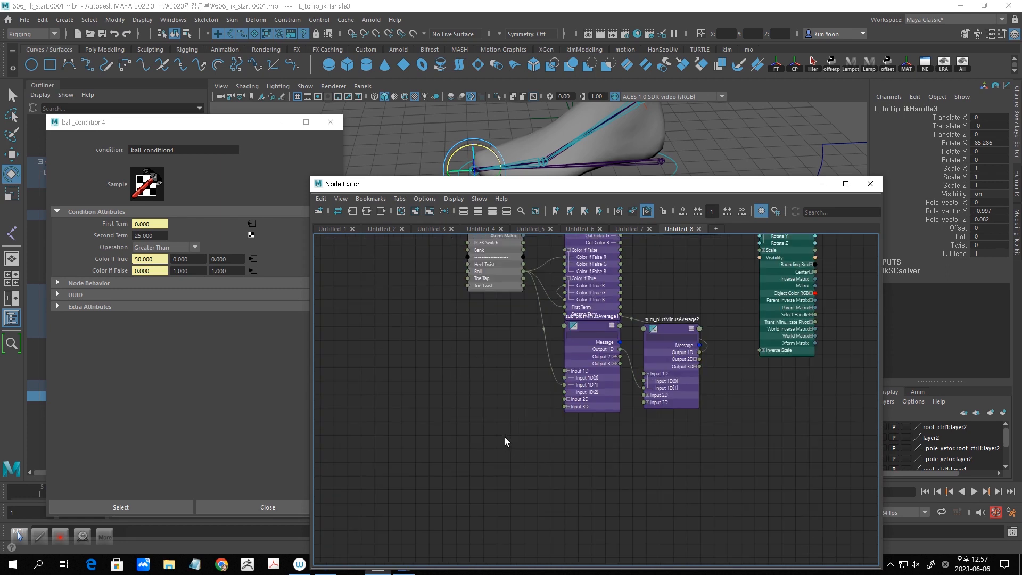
key("Tab")
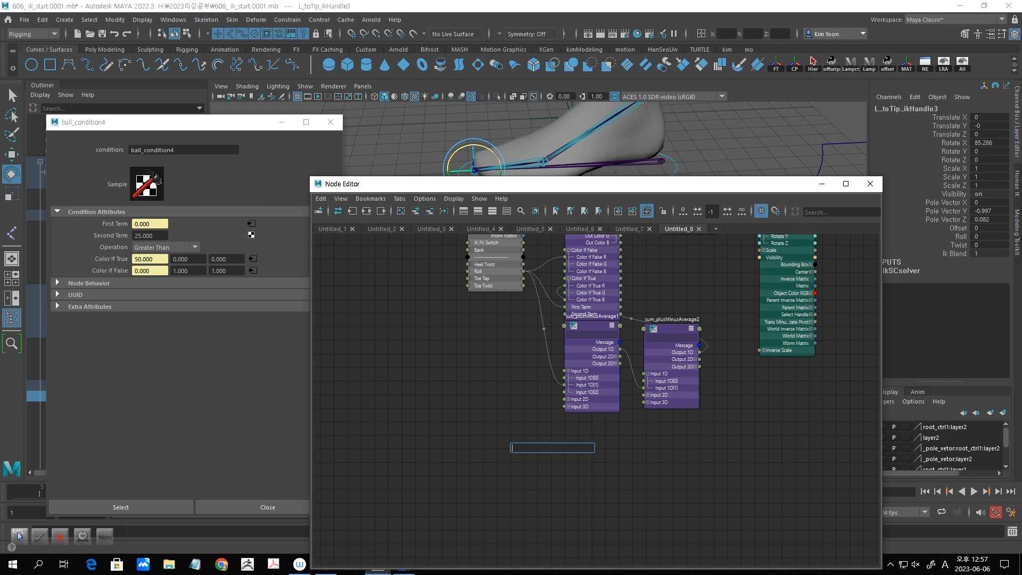
type("ml")
key("BackSpace")
type("u")
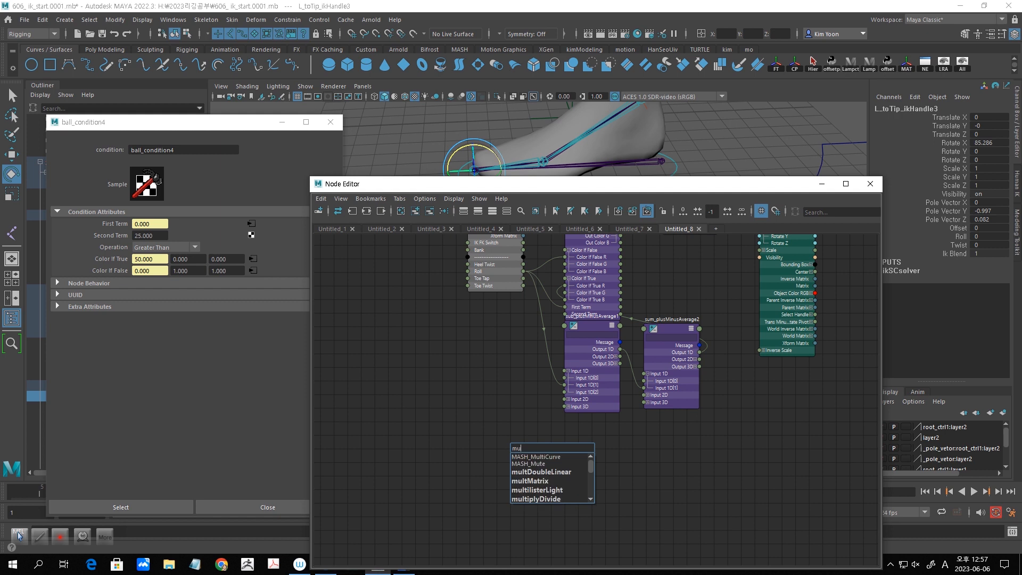
type("lt")
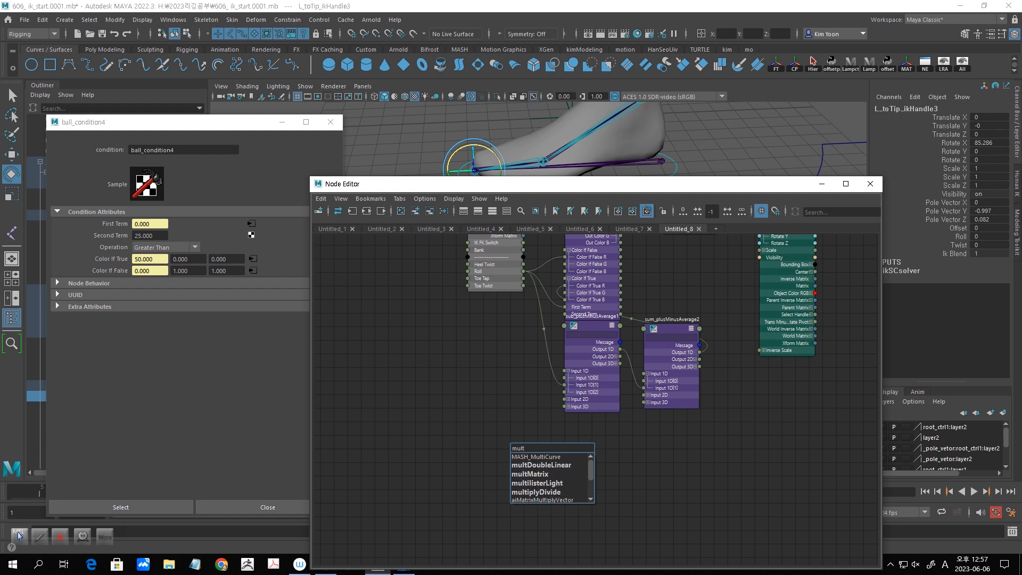
left_click(570, 493)
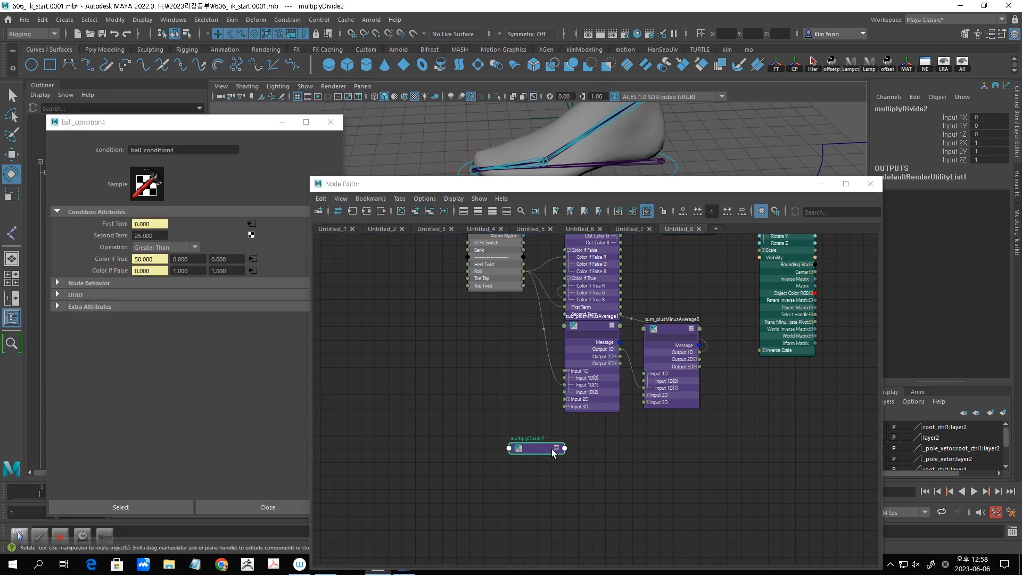
Space out the multiplyDivide2 and sub_plusMinusAverage1 nodes and connect sub_plusMinusAverage1's Output 1D to multiplyDivide2's Input 1X.
left_click(552, 449)
left_click_drag(549, 448, 613, 449)
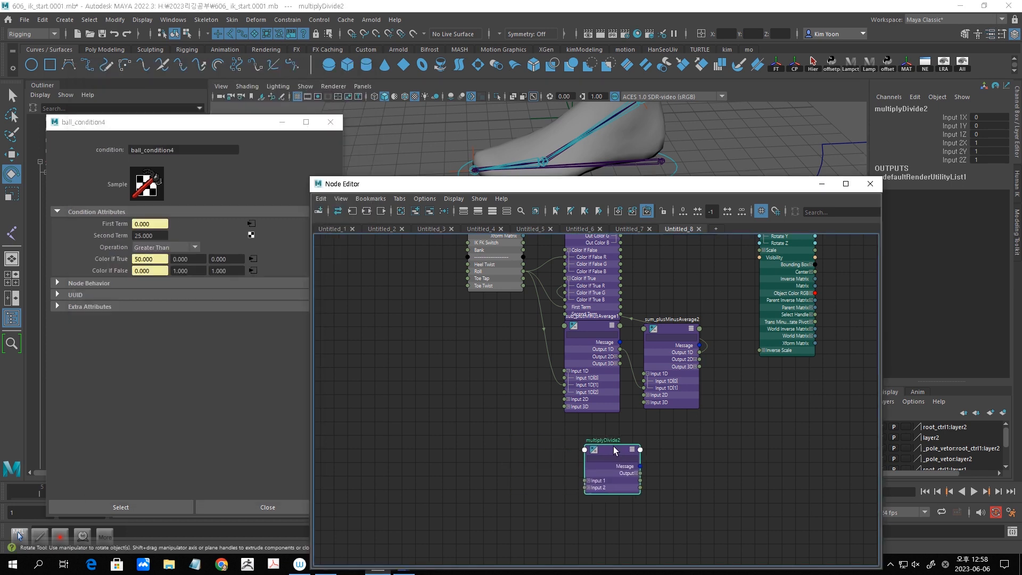
left_click_drag(587, 325, 516, 338)
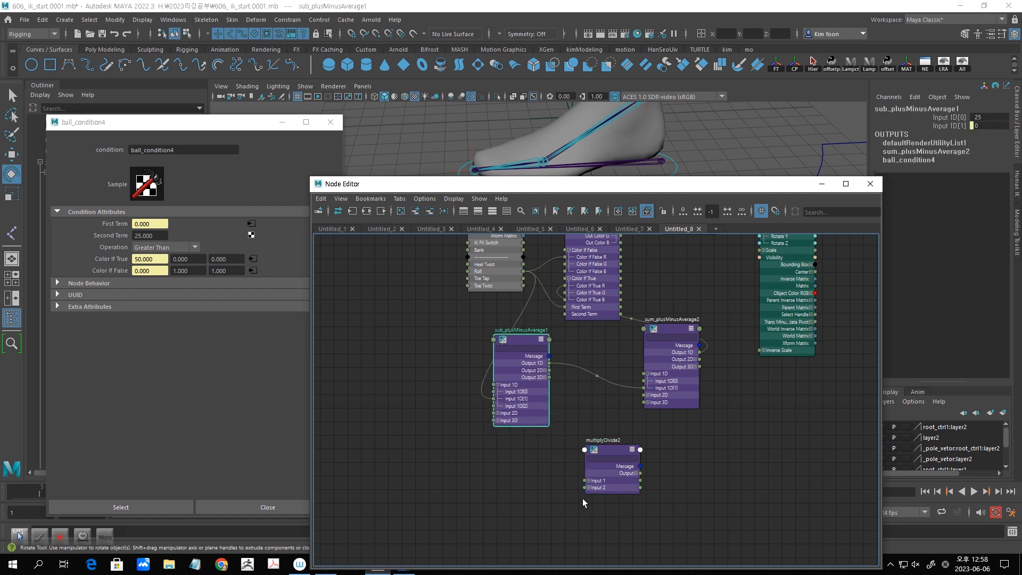
left_click(589, 481)
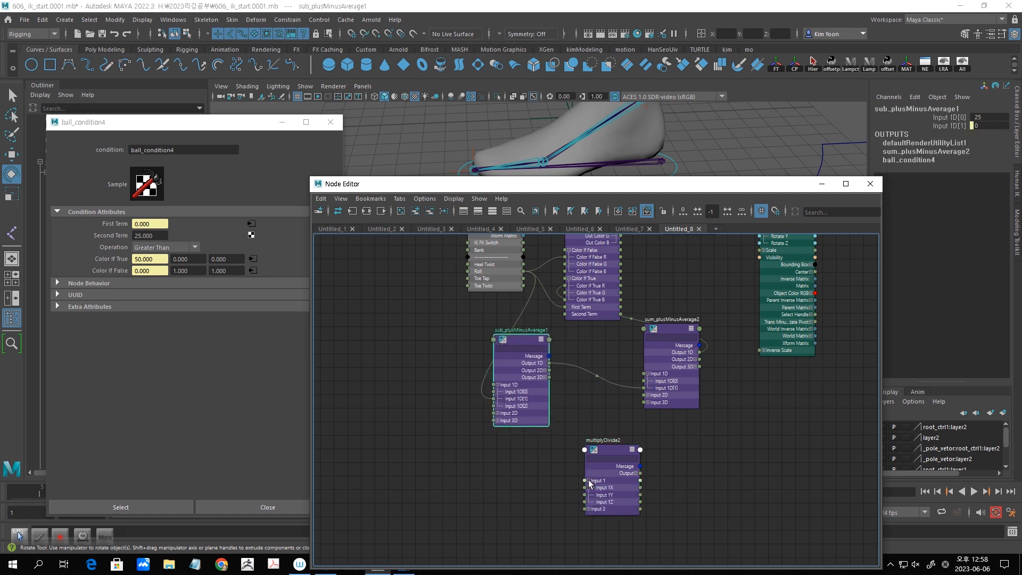
left_click_drag(606, 453, 618, 453)
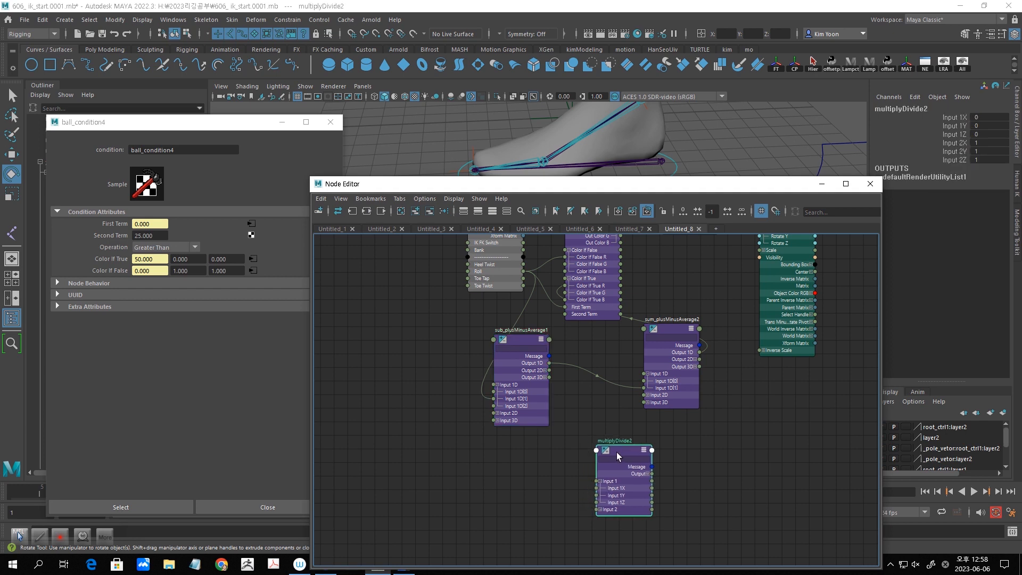
double_click(526, 342)
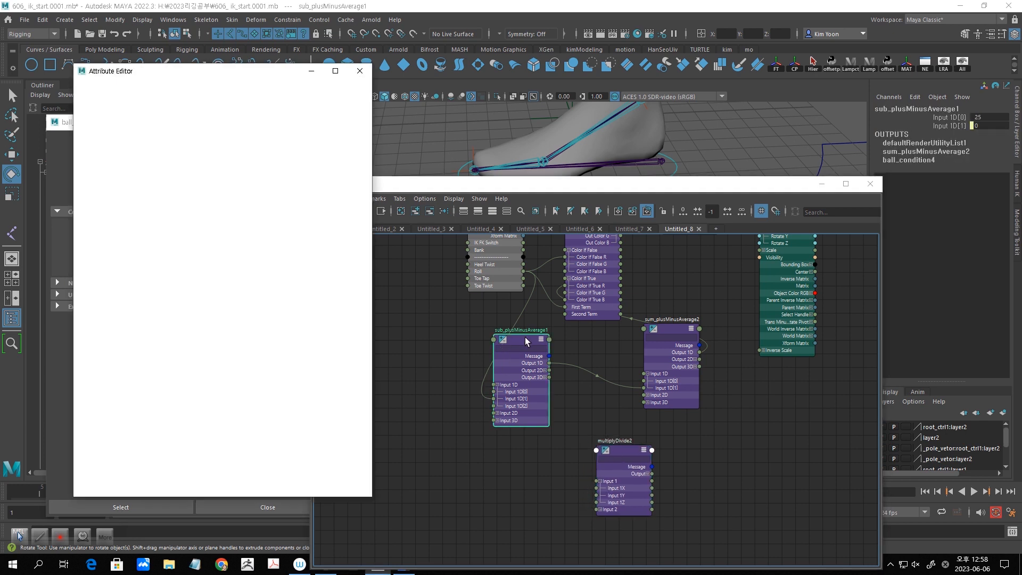
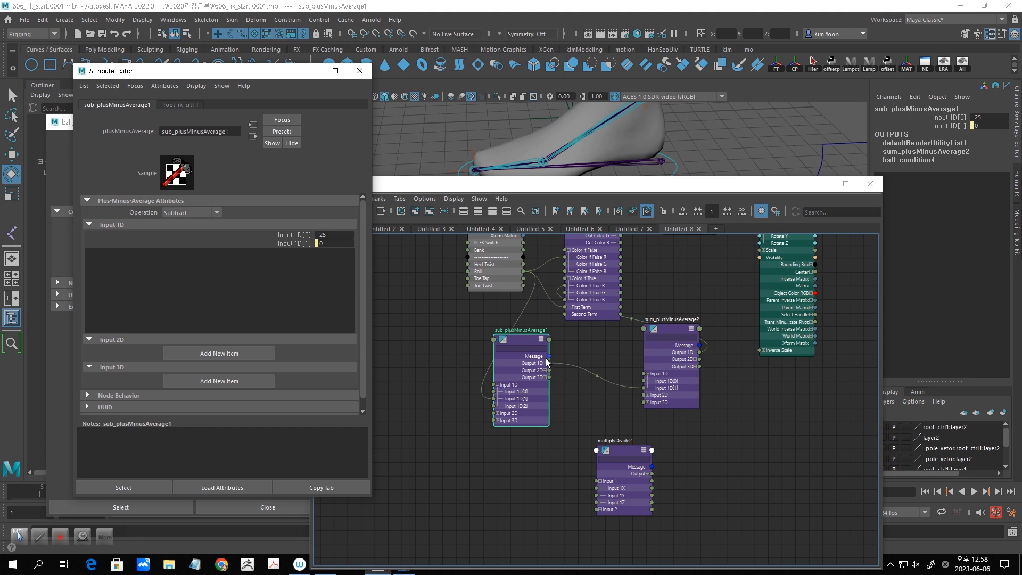
left_click_drag(550, 365, 598, 487)
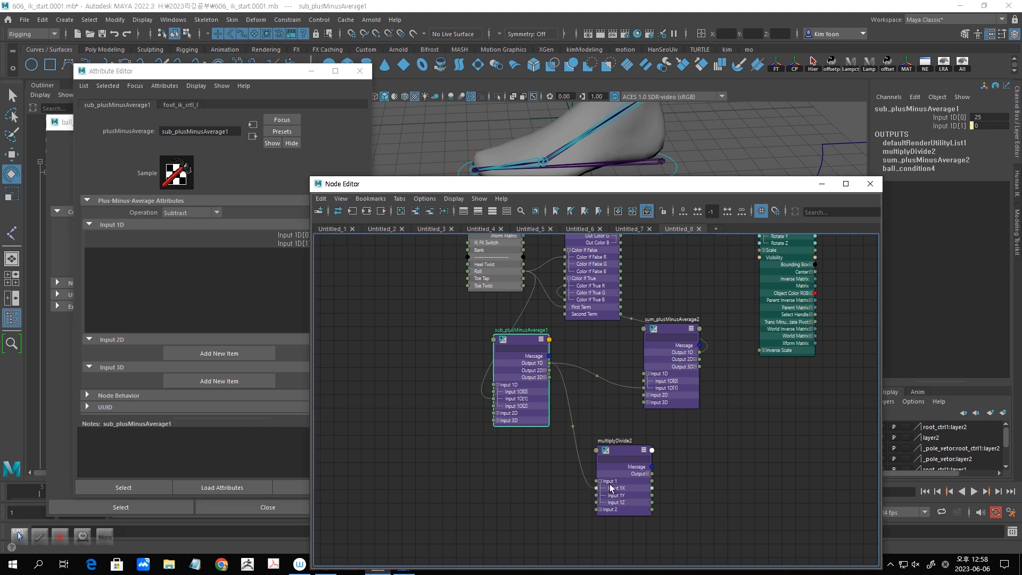
Uncover the foot, scrub foot_ik_crtl_l's Roll up to 31.9 and examine the inputs of sub_plusMinusAverage1 and sum_plusMinusAverage2.
left_click(628, 454)
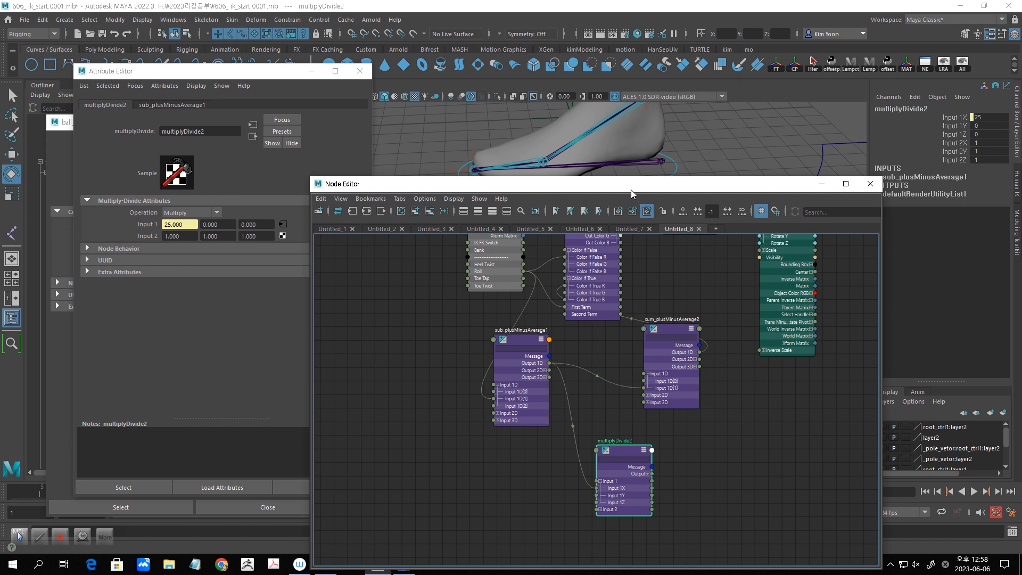
left_click_drag(632, 193, 632, 240)
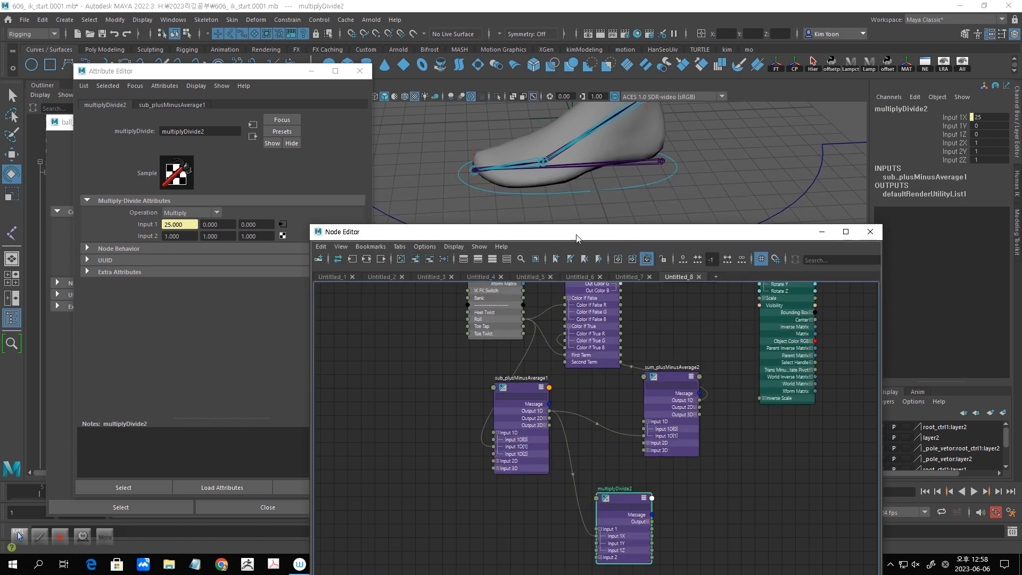
left_click(632, 185)
left_click(662, 180)
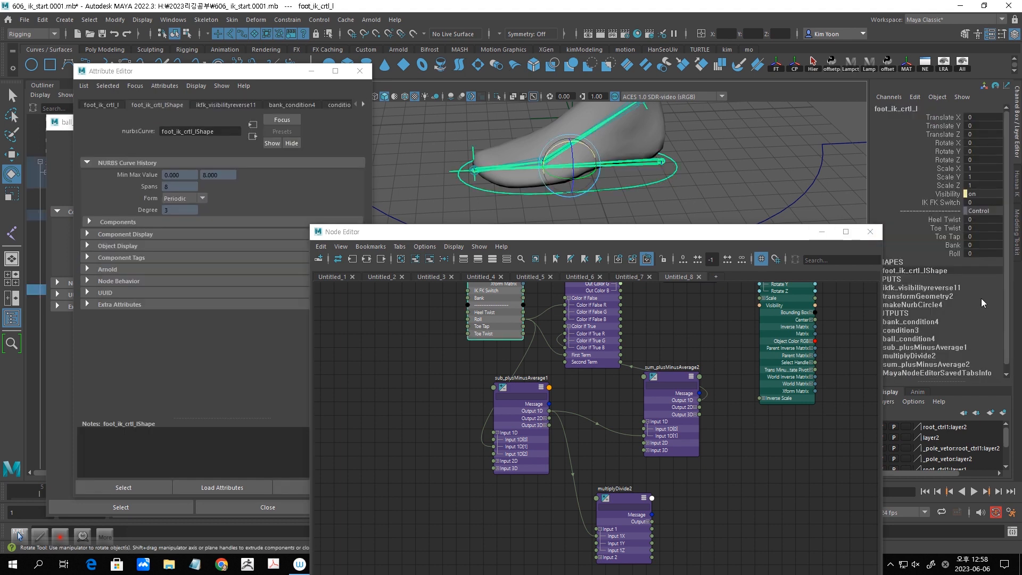
left_click(958, 254)
middle_click_drag(770, 182, 941, 184)
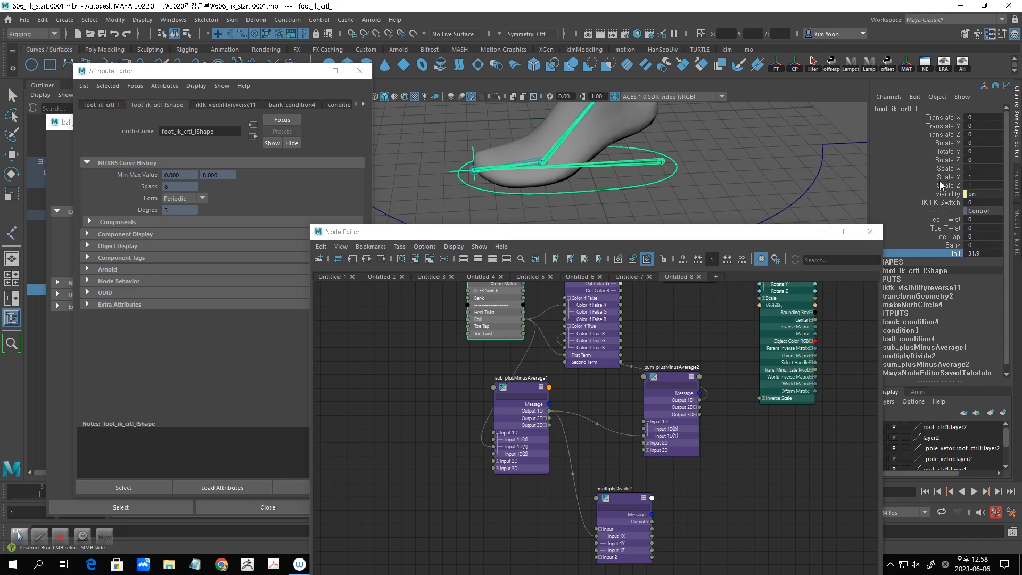
left_click(996, 252)
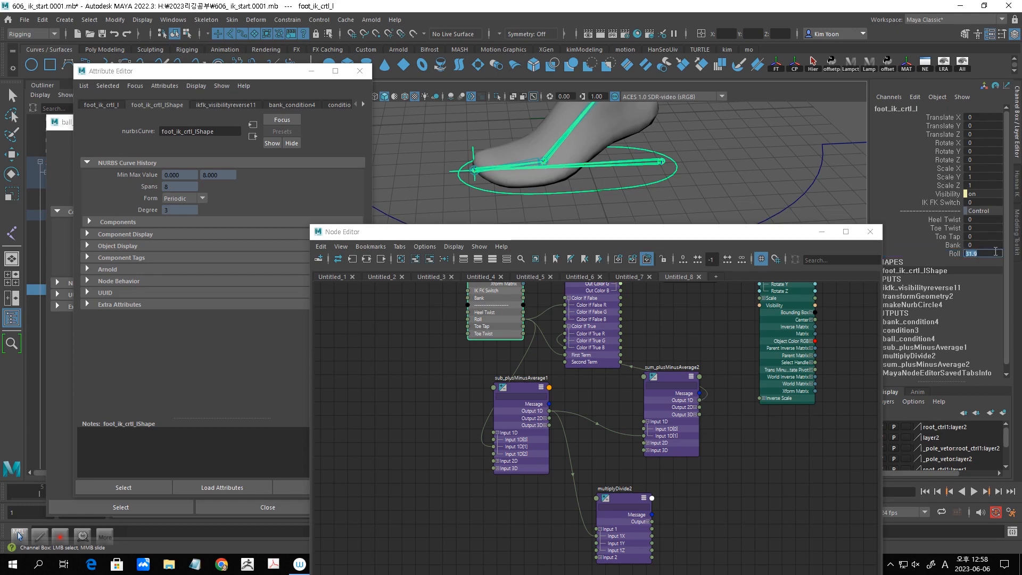
double_click(523, 379)
left_click(526, 395)
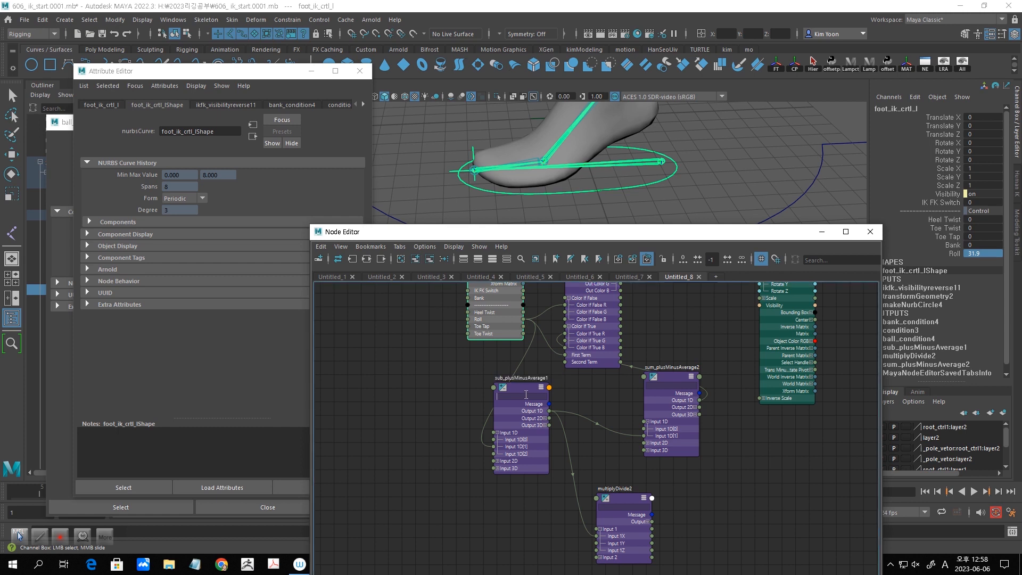
left_click(525, 389)
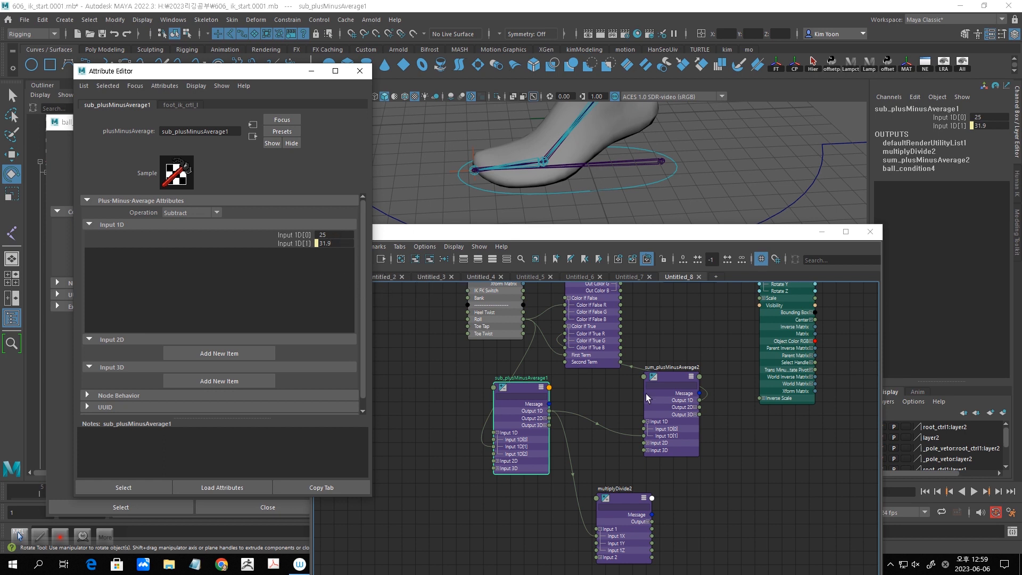
left_click(670, 376)
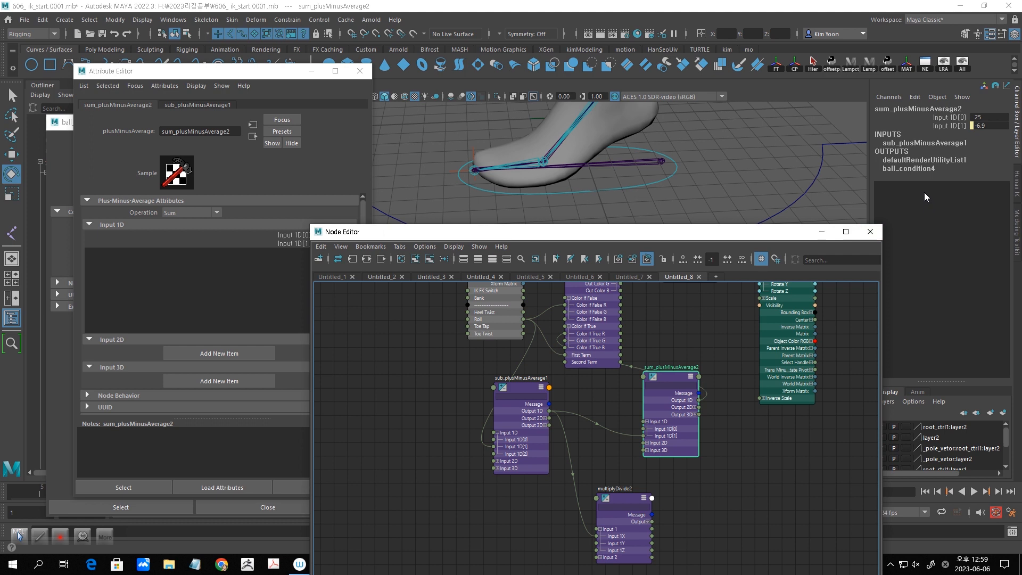
Set multiplyDivide2's Input 2X to -1.
left_click(621, 496)
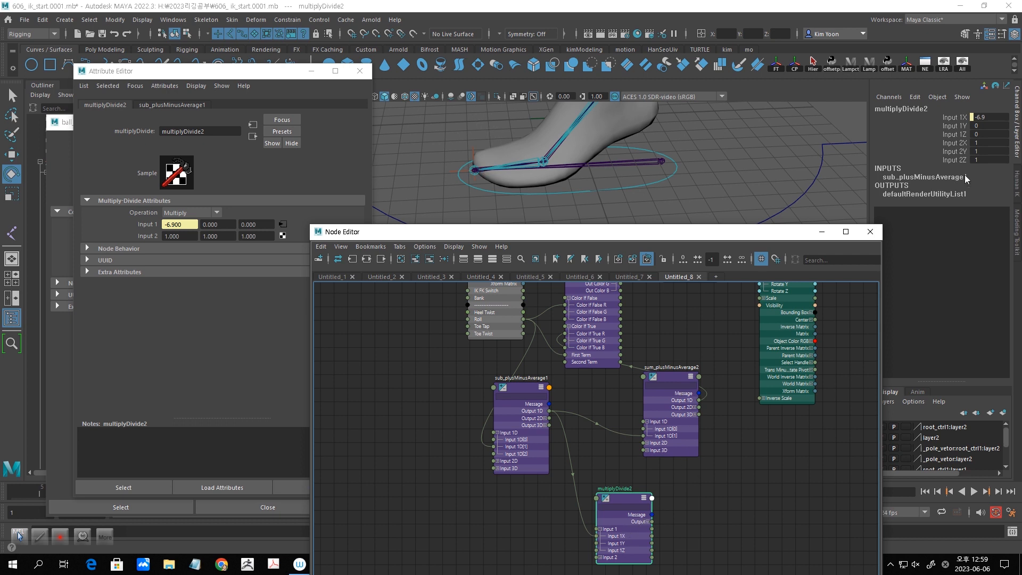
left_click(994, 144)
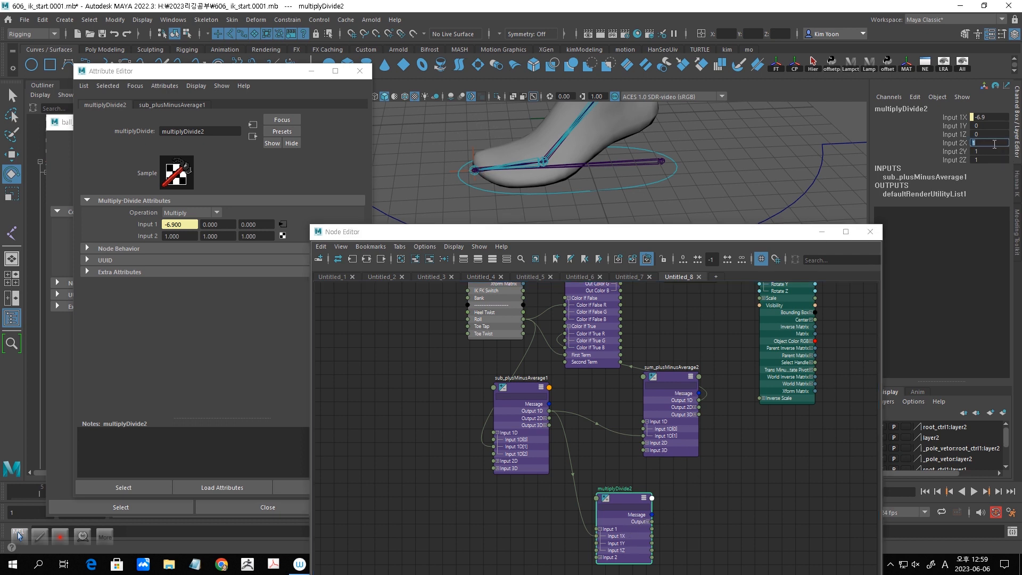
key("Return")
left_click(634, 502)
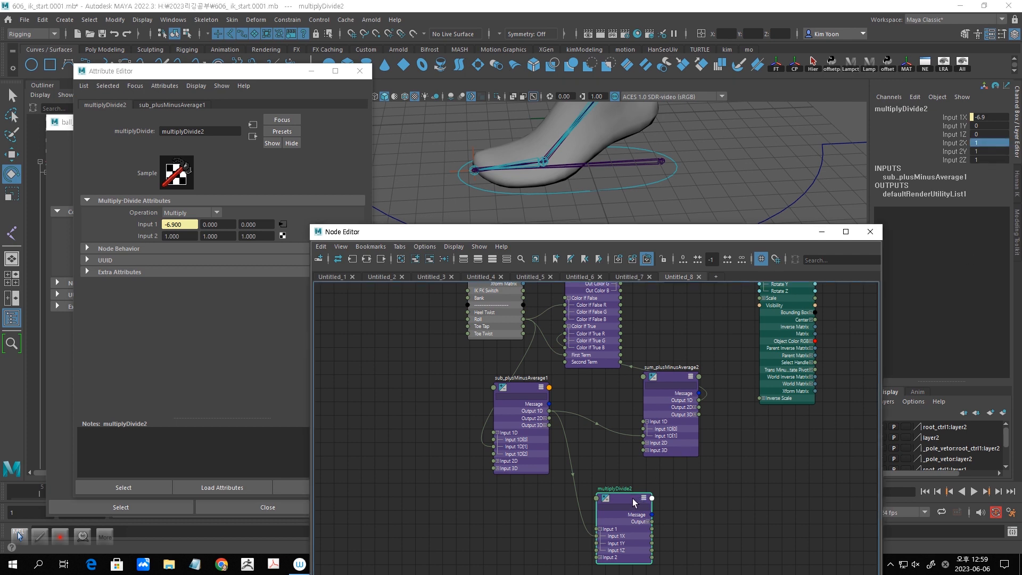
left_click(976, 144)
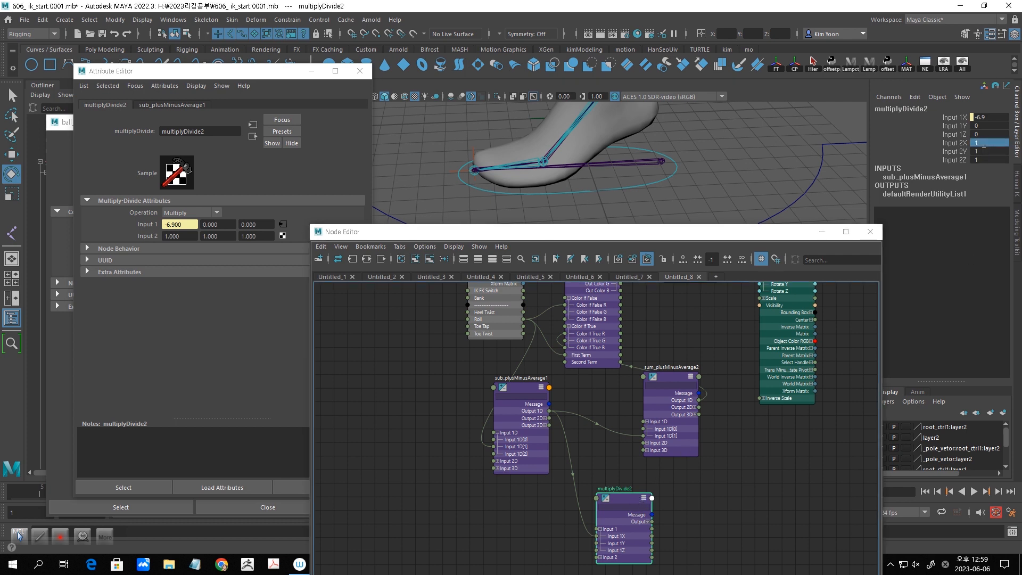
type("-")
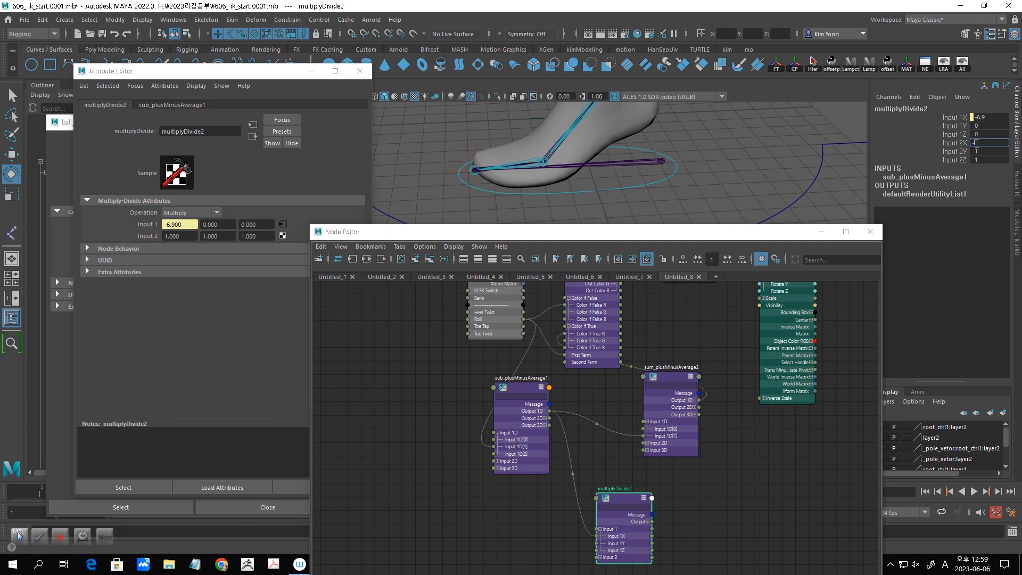
type("1")
key("Return")
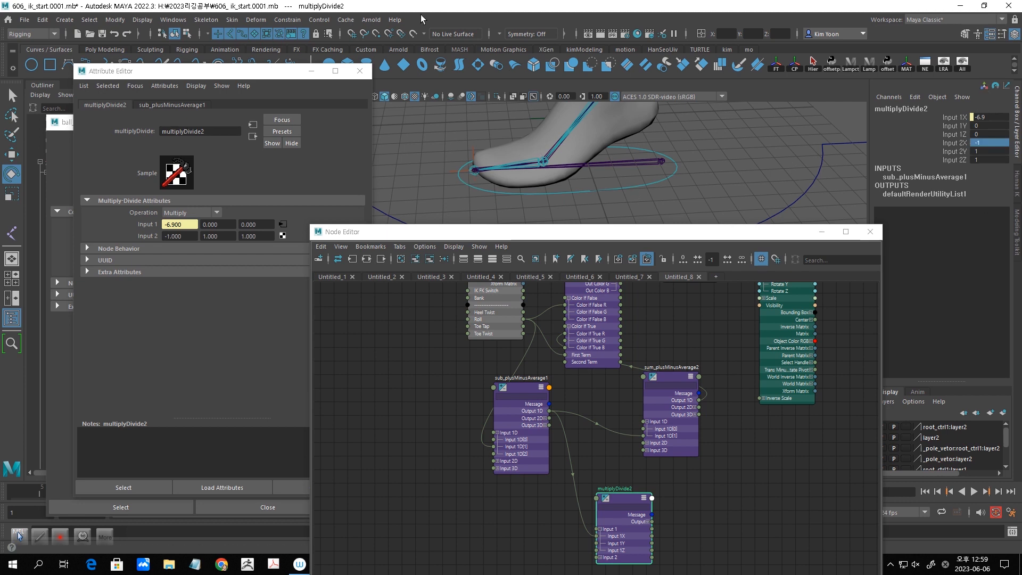
Expand multiplyDivide2's Output, close the Attribute Editor and connect Output X to ball_condition4's Color If True G.
left_click_drag(630, 505, 610, 495)
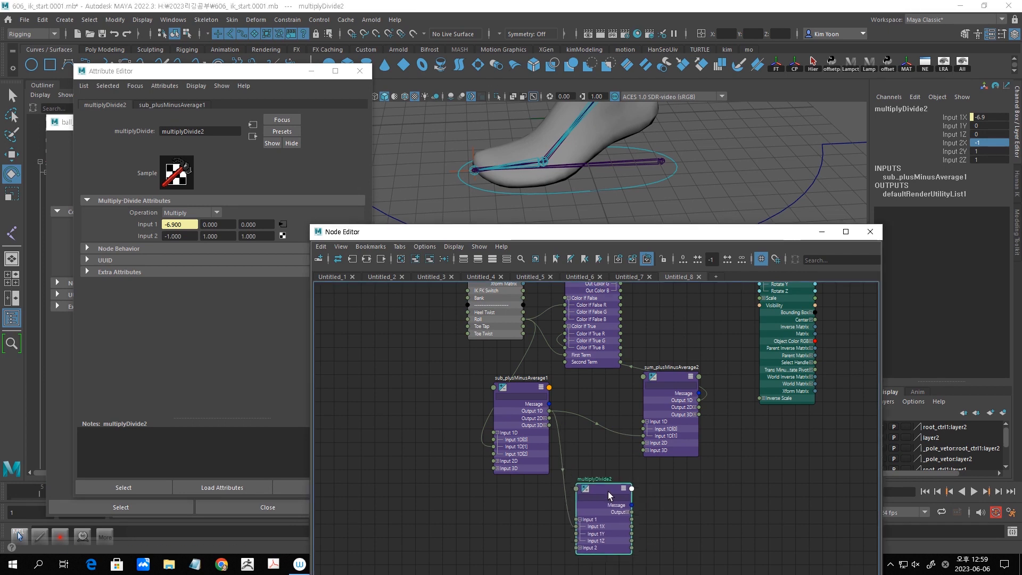
left_click(627, 512)
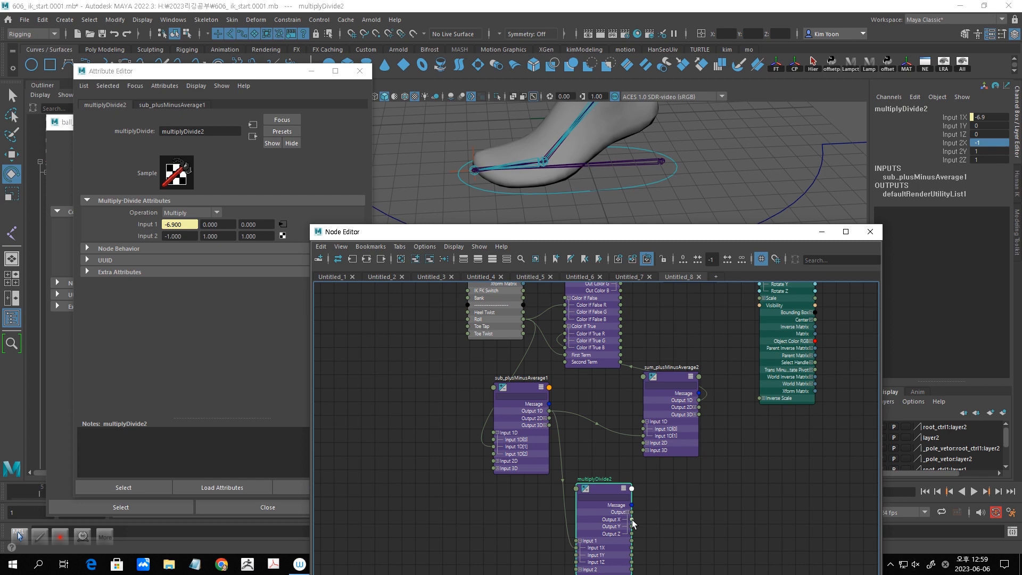
middle_click_drag(676, 381, 712, 389, "alt")
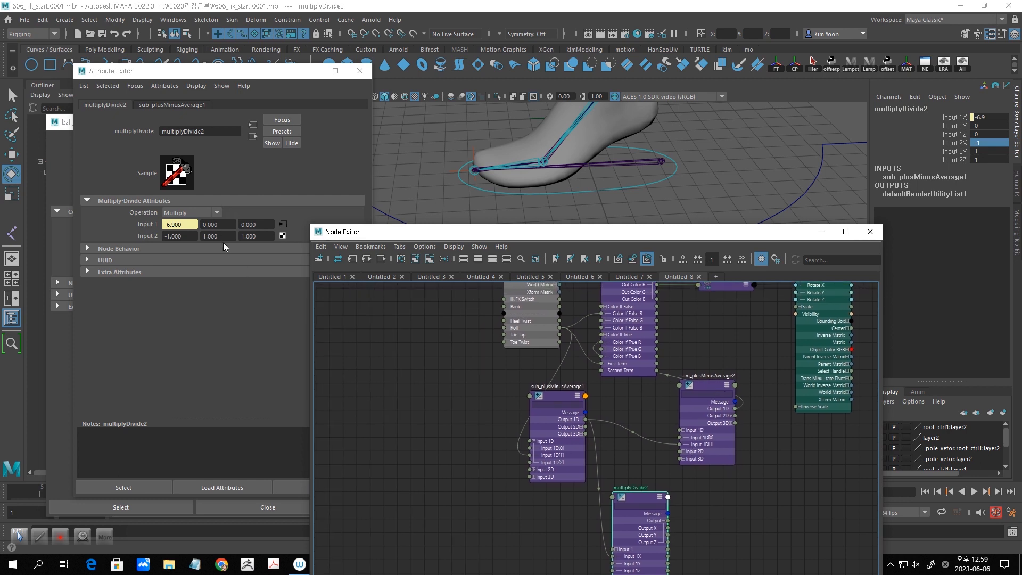
left_click(360, 71)
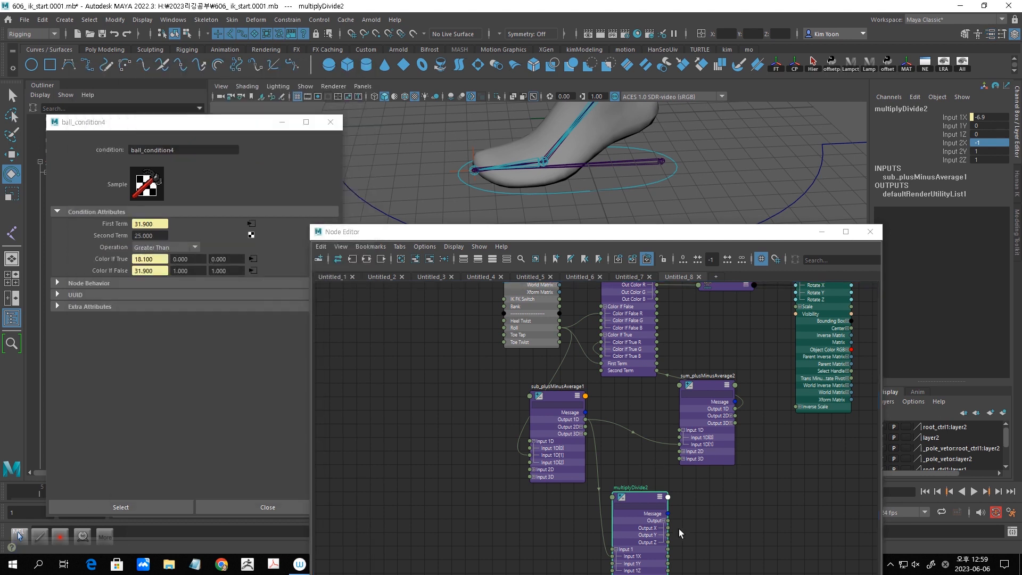
mouse_move(671, 531)
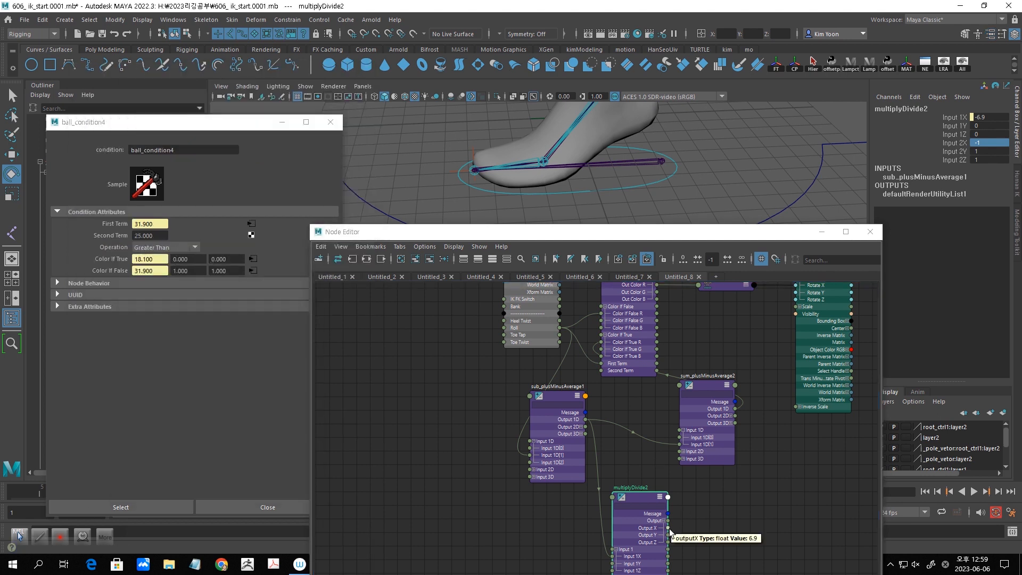
left_click_drag(671, 531, 602, 350)
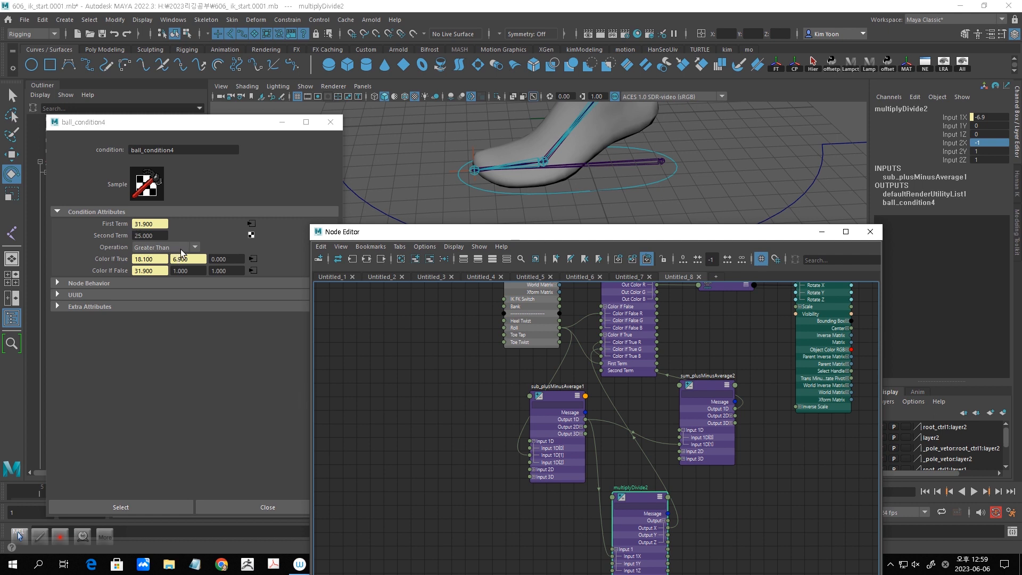
Scrub foot_ik_crtl_l's Roll down to 18.6 to check ball_condition4's Color If True terms, and set Roll to 25.
left_click(675, 175)
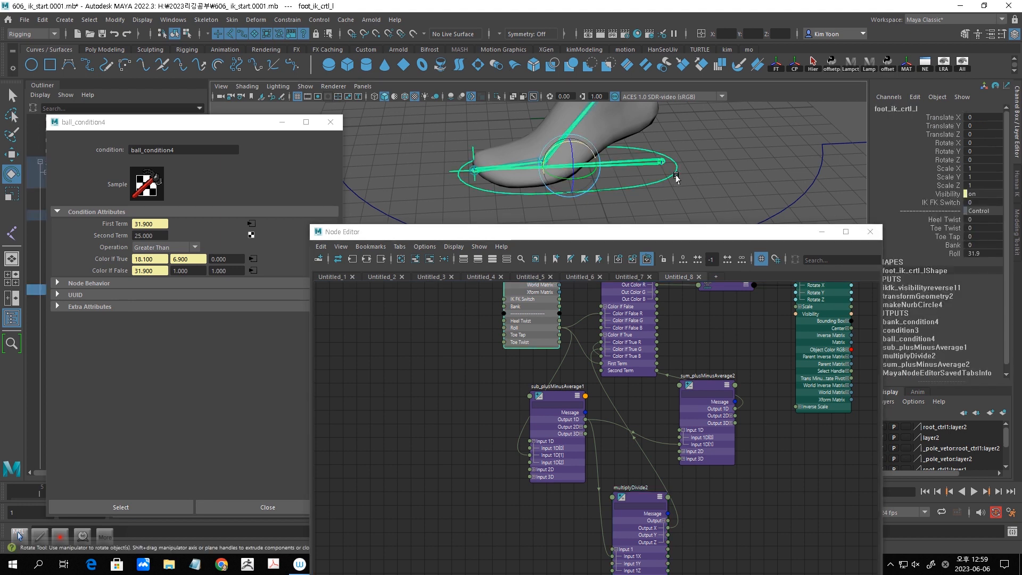
left_click(959, 252)
middle_click_drag(721, 200, 676, 201)
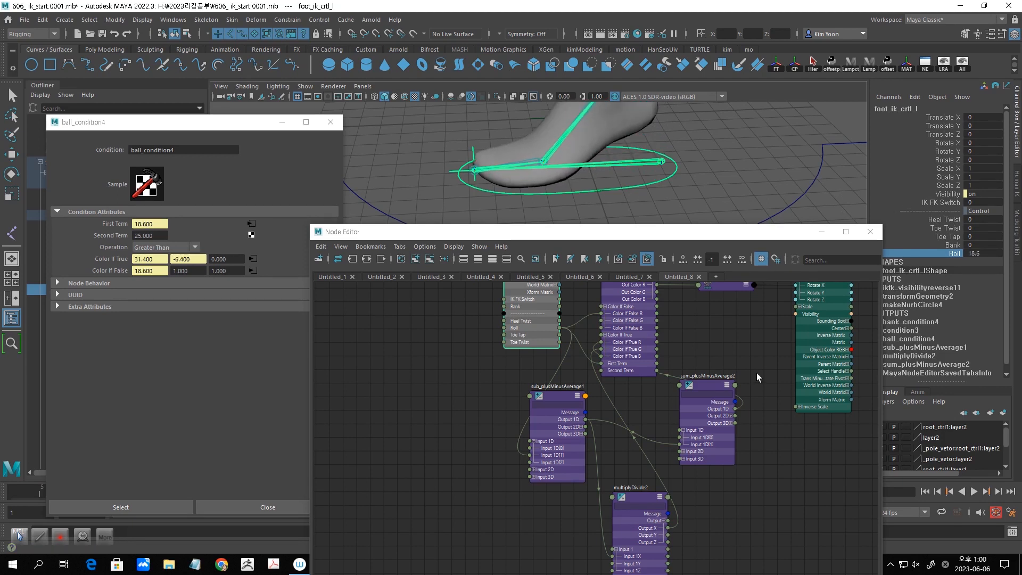
middle_click_drag(756, 373, 734, 387, "alt")
double_click(986, 254)
type("25")
key("Return")
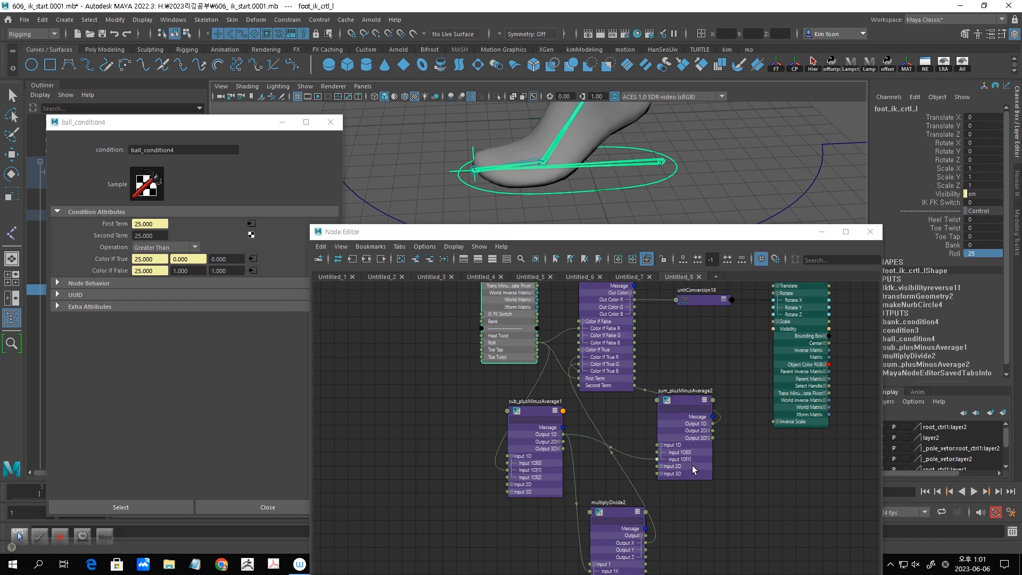
middle_click_drag(731, 507, 730, 463)
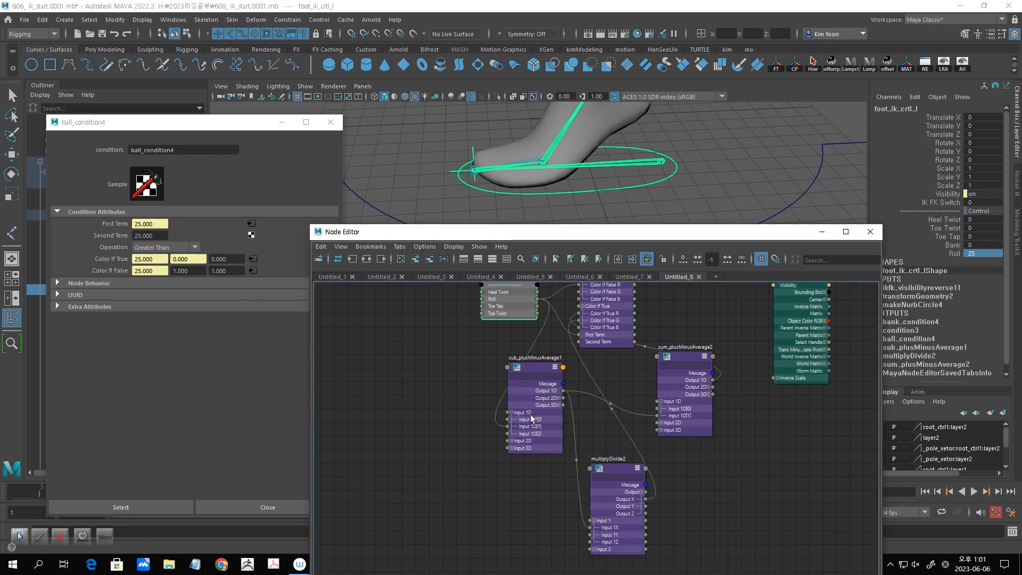
middle_click_drag(746, 505, 743, 548)
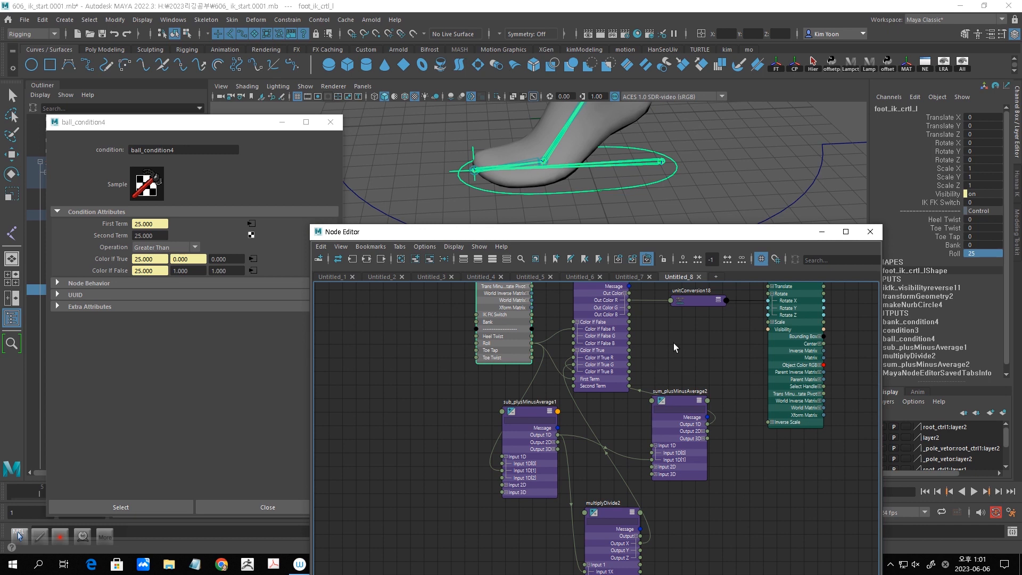
Add toeTip_rev to the node graph alongside the foot nodes and expand its full attribute list.
left_click_drag(241, 146, 261, 227)
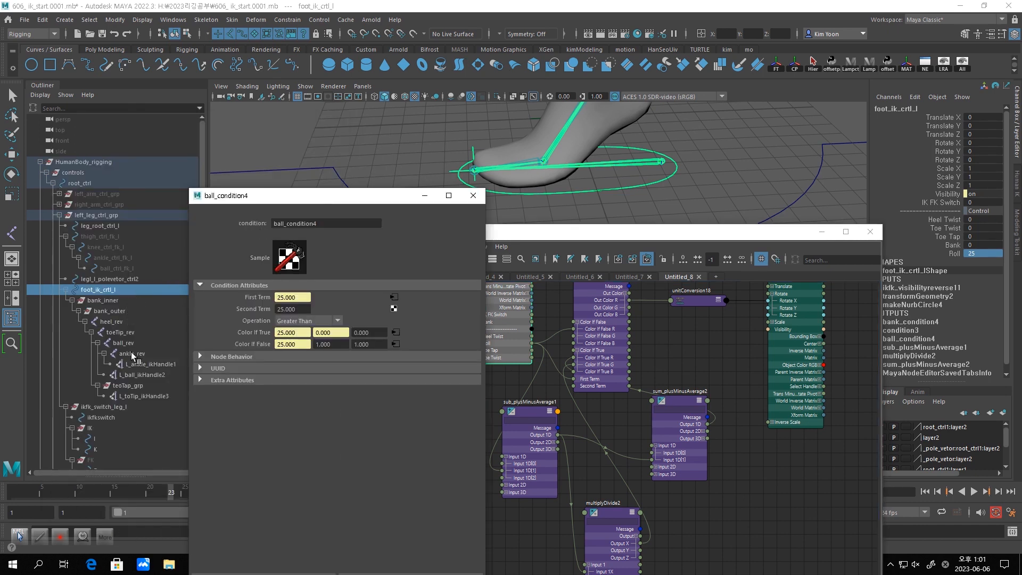
left_click(122, 333)
key("e")
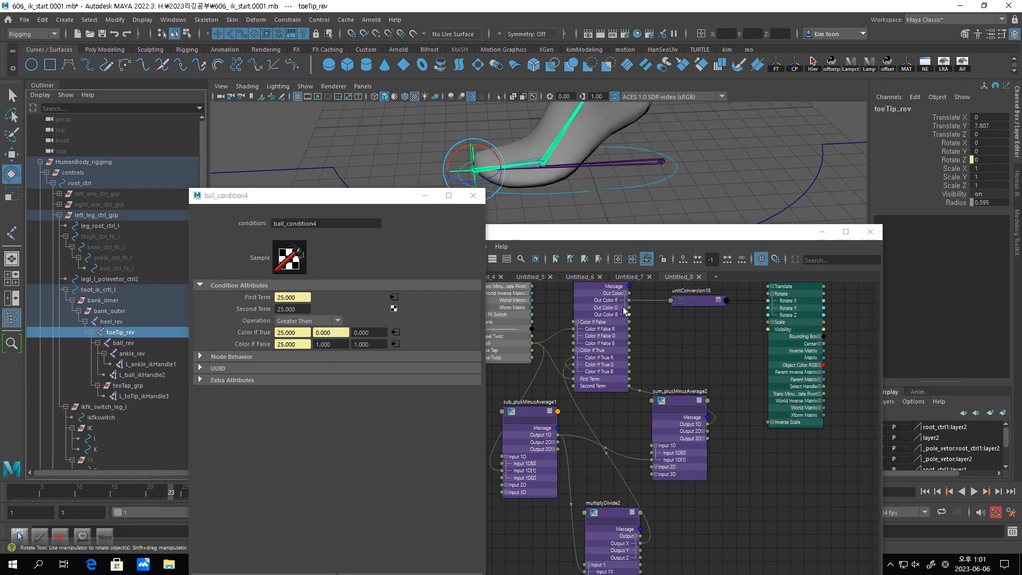
left_click_drag(621, 232, 679, 185)
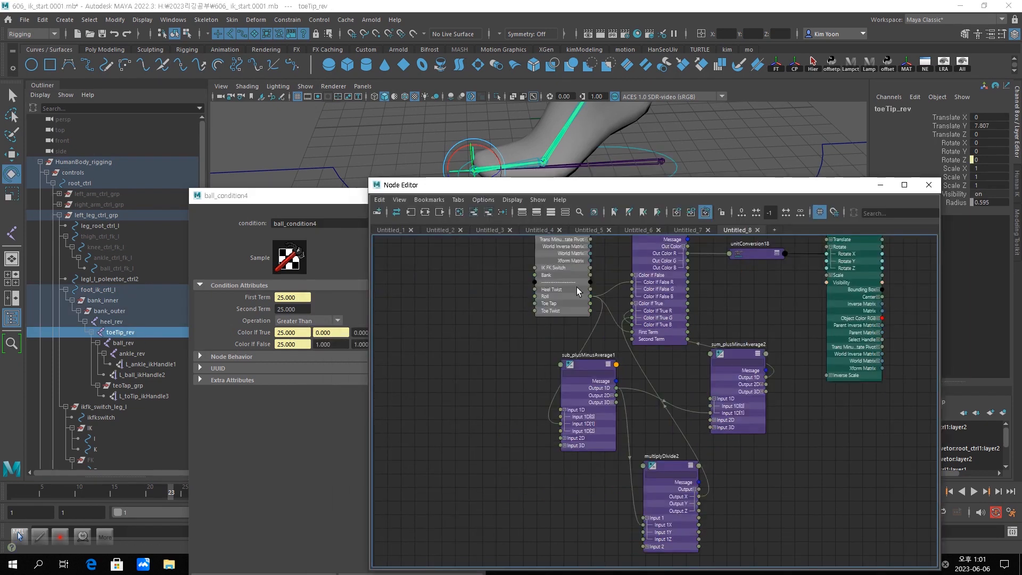
left_click(474, 212)
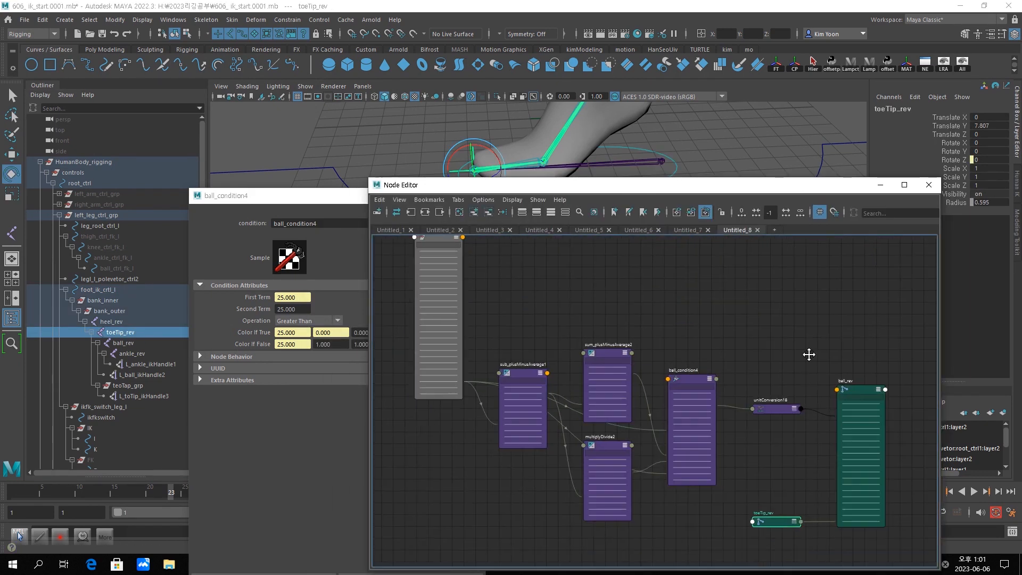
left_click(791, 437)
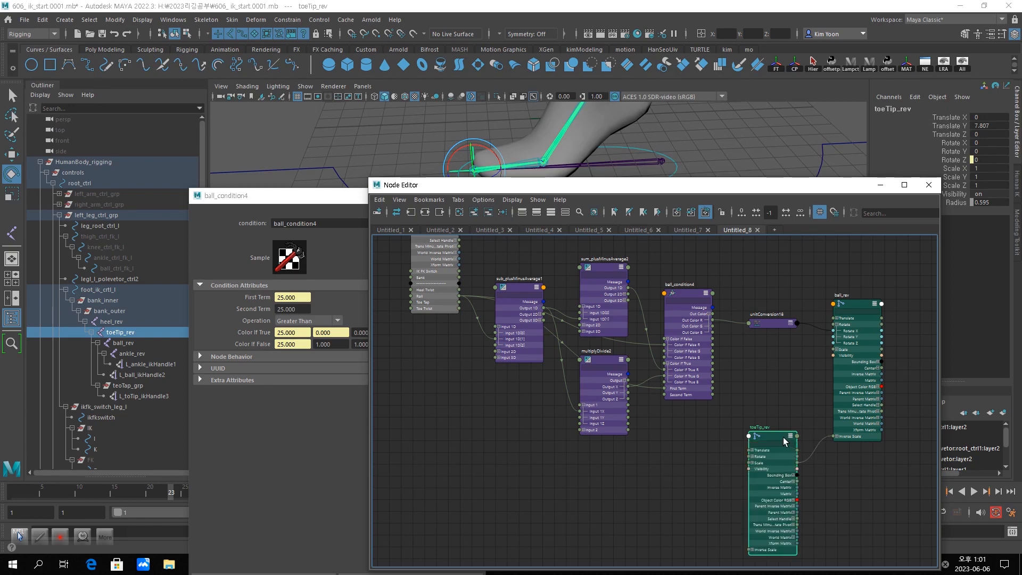
Expand toeTip_rev's Rotate attribute in the node graph so its X, Y and Z inputs are available.
middle_click_drag(739, 417, 734, 404, "alt")
scroll(685, 432, "up", 3)
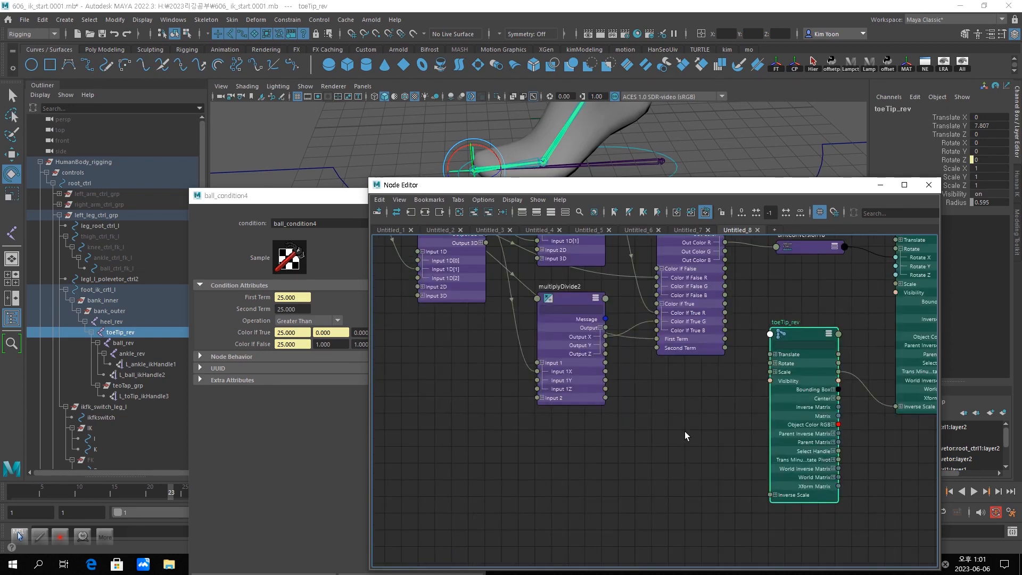
middle_click_drag(671, 494, 658, 509, "alt")
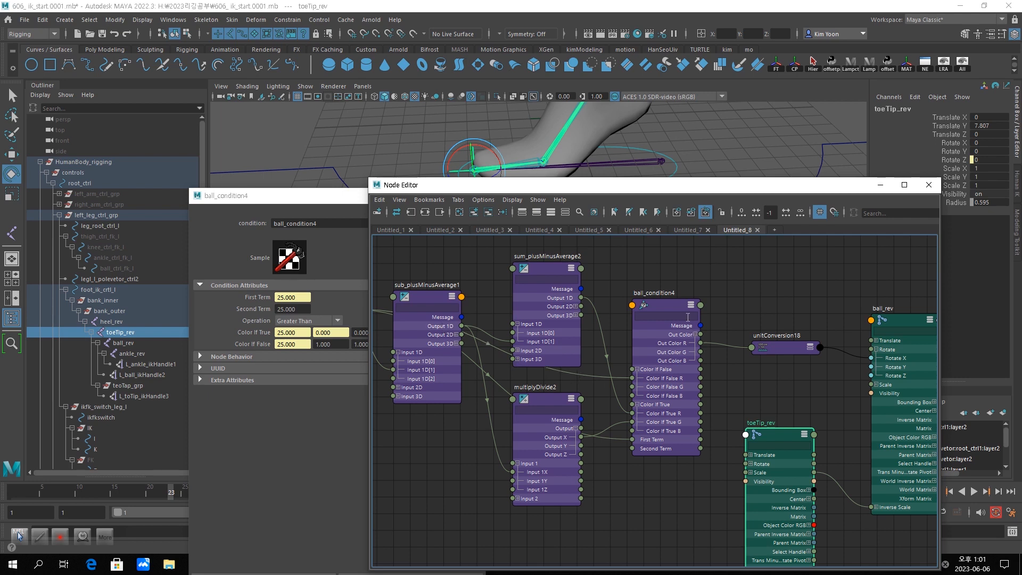
left_click(660, 302)
middle_click_drag(768, 386, 763, 360, "alt")
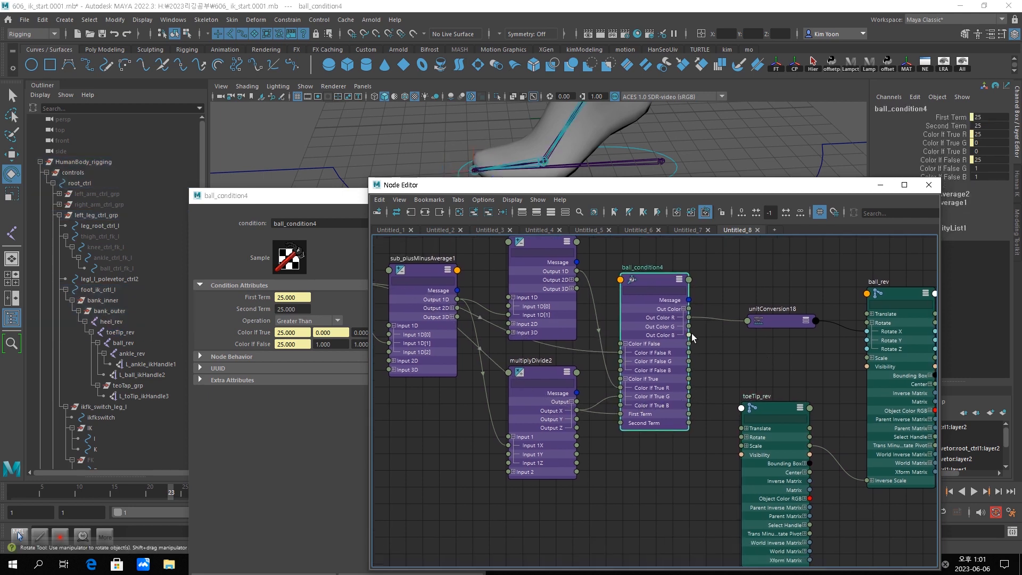
left_click(747, 437)
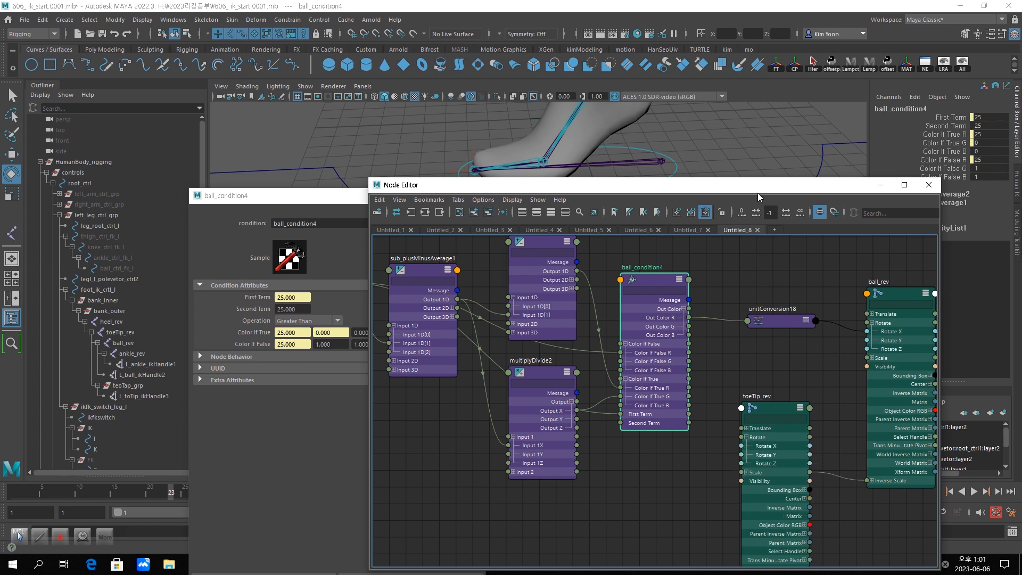
Try rotating toeTip_rev about X by about 5.7 degrees to check its roll axis, and undo the rotation.
left_click_drag(754, 126, 758, 127, "alt")
middle_click_drag(758, 127, 790, 125, "alt")
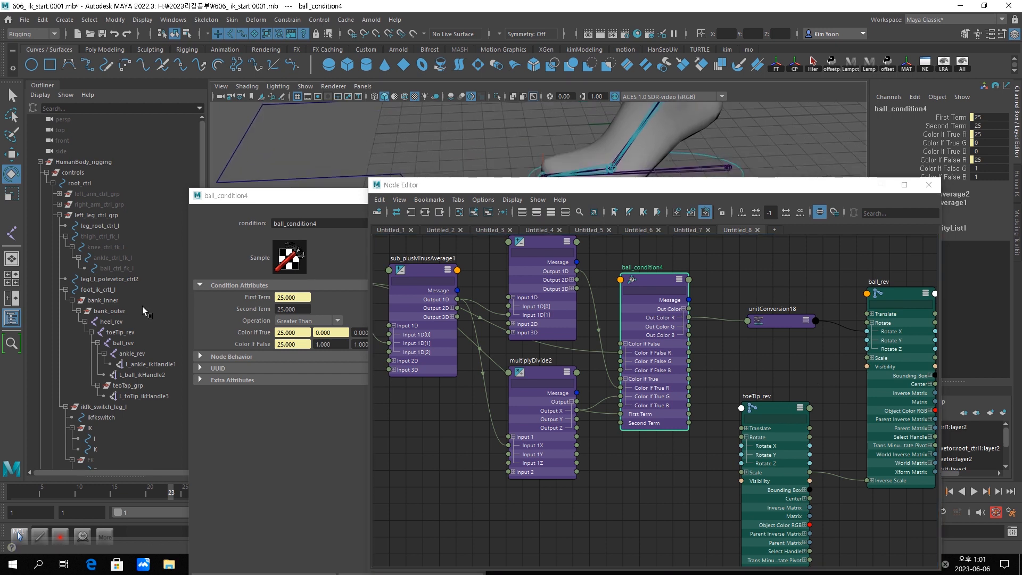
left_click(127, 331)
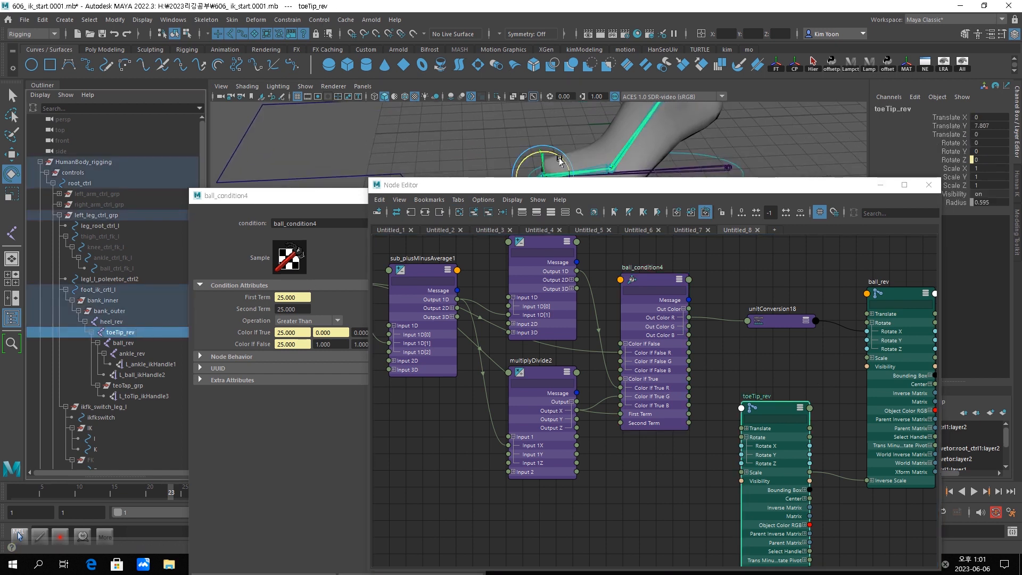
left_click_drag(560, 158, 556, 157)
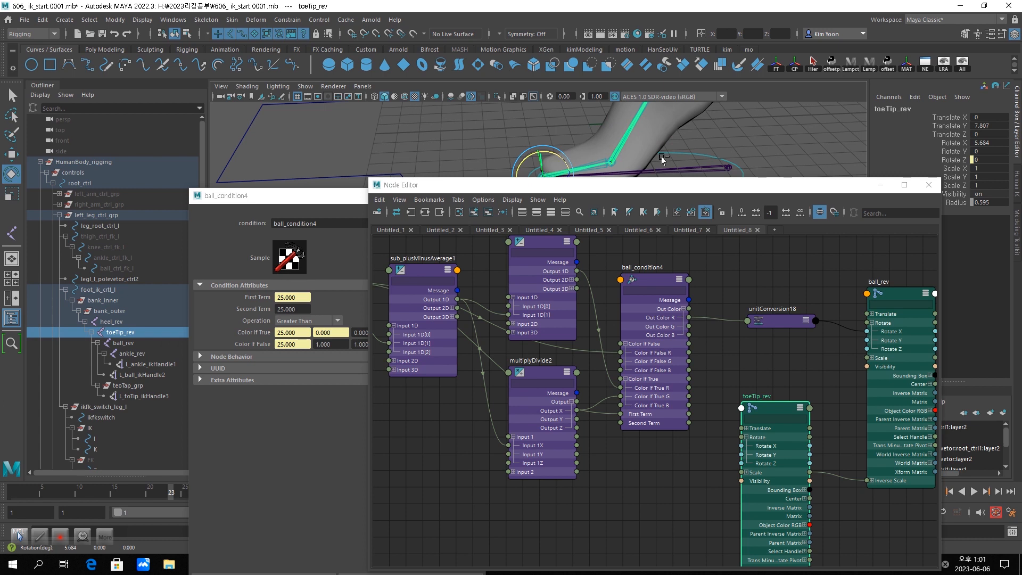
key("ctrl+z")
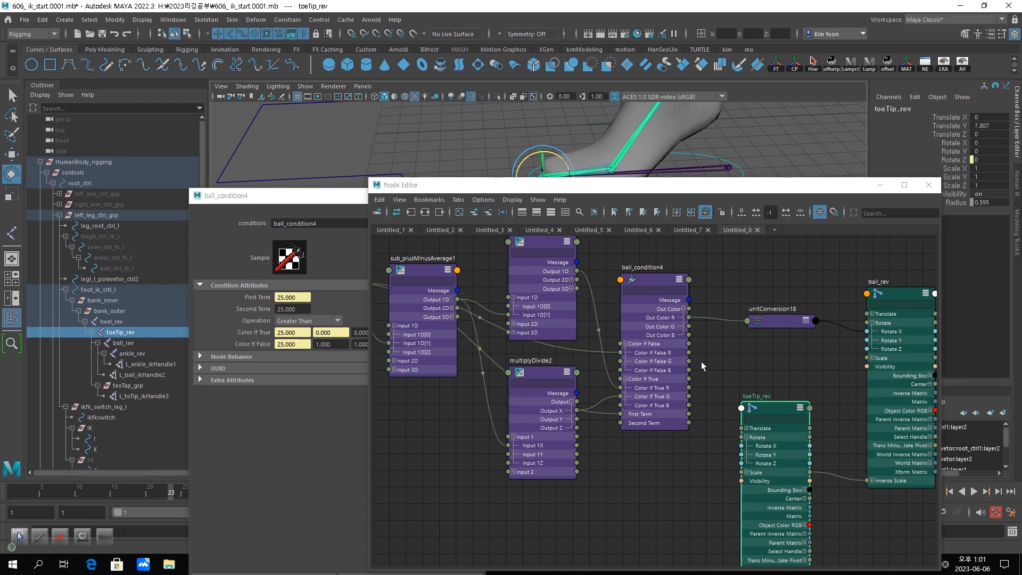
Connect ball_condition4's Out Color G to toeTip_rev's Rotate X.
left_click_drag(689, 327, 739, 444)
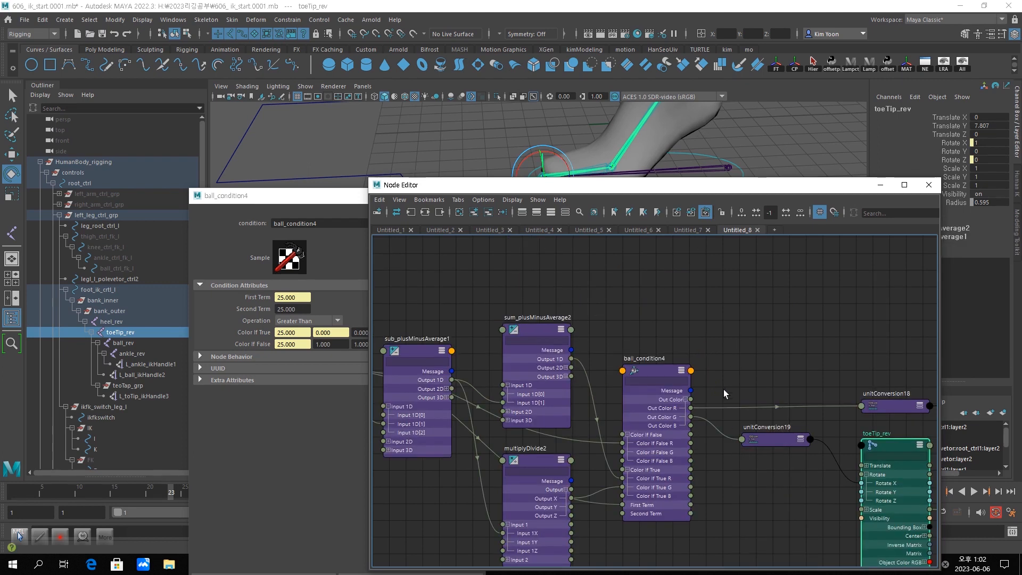
scroll(722, 389, "down", 3)
middle_click_drag(718, 237, 684, 274, "alt")
Uncover the foot, select foot_ik_crtl_l and scrub its Roll to test the motion, ending at -3.3.
left_click_drag(670, 190, 614, 328)
left_click_drag(336, 201, 310, 156)
left_click(679, 199)
left_click(947, 254)
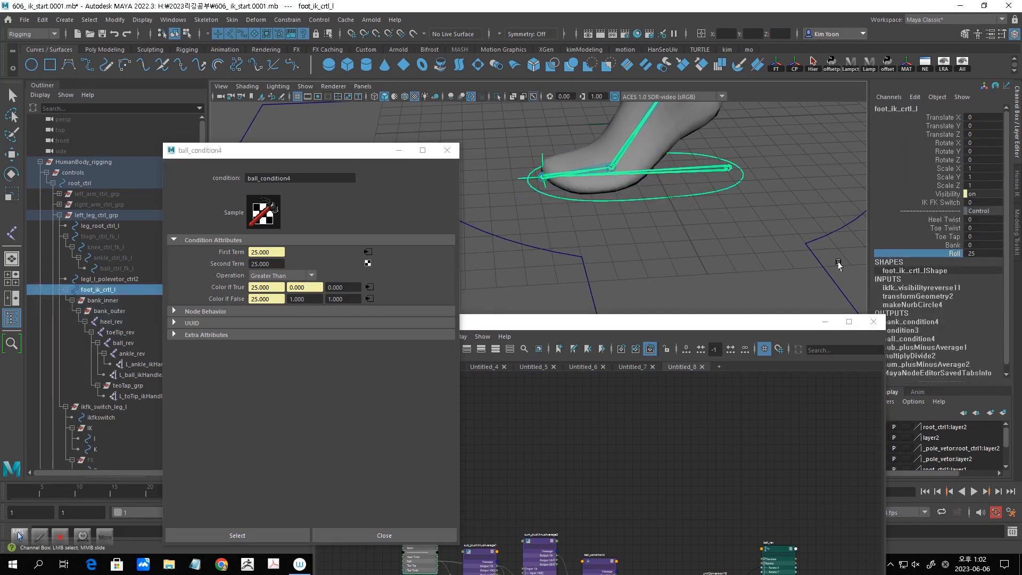
middle_click_drag(753, 265, 803, 295)
scroll(800, 293, "down", 4)
middle_click_drag(718, 271, 498, 313)
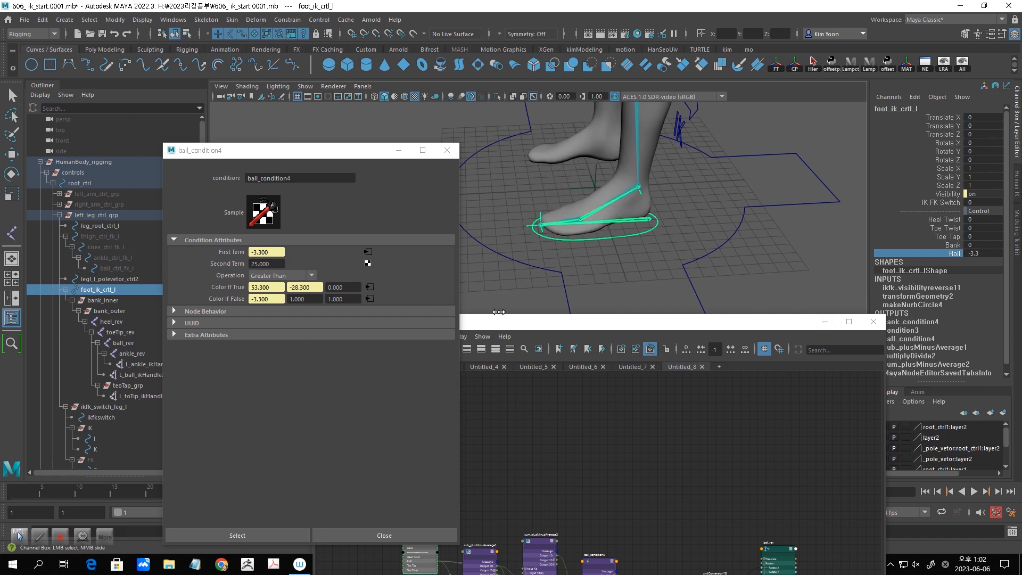
Select heel_rev and test-rotate it about X to about -5.3 degrees.
left_click(648, 221)
key("e")
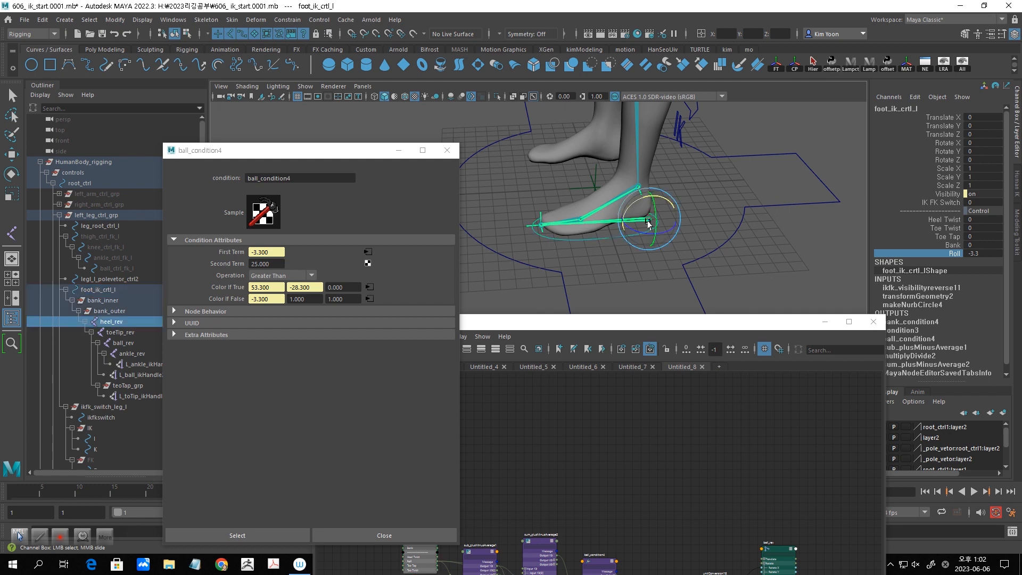
mouse_move(670, 202)
left_mouse_down()
mouse_move(680, 220)
mouse_move(675, 192)
mouse_move(683, 213)
mouse_move(672, 209)
left_mouse_up()
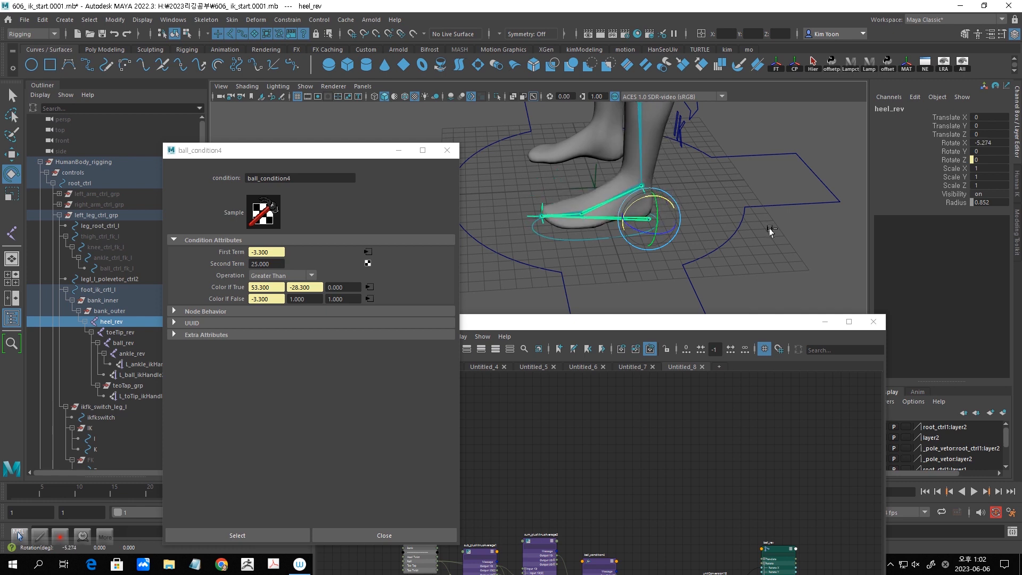
Create a condition node in the node graph and place it above the sum_plusMinusAverage2 and ball_condition4 nodes.
left_click_drag(669, 322, 725, 140)
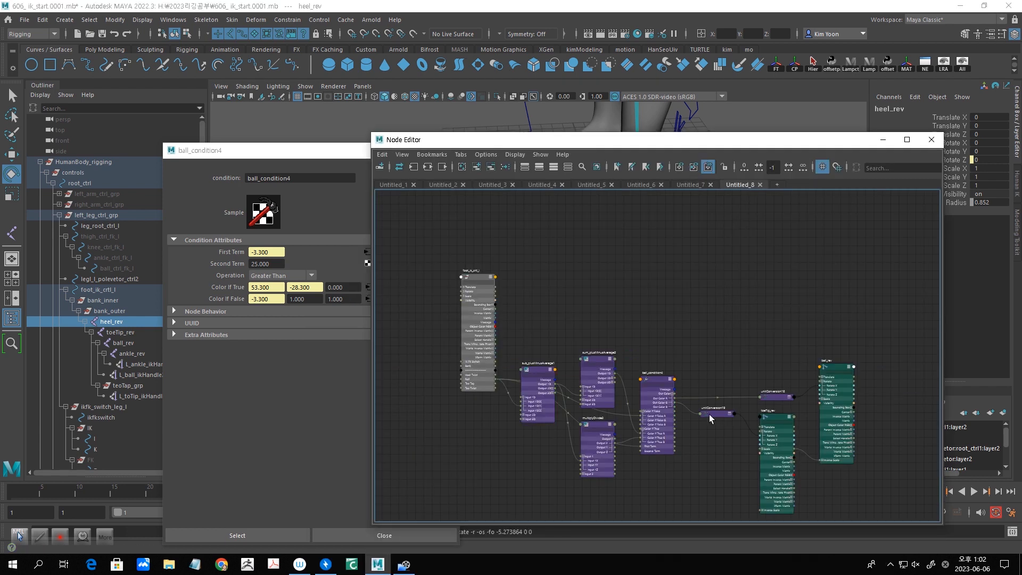
key("Tab")
type("con")
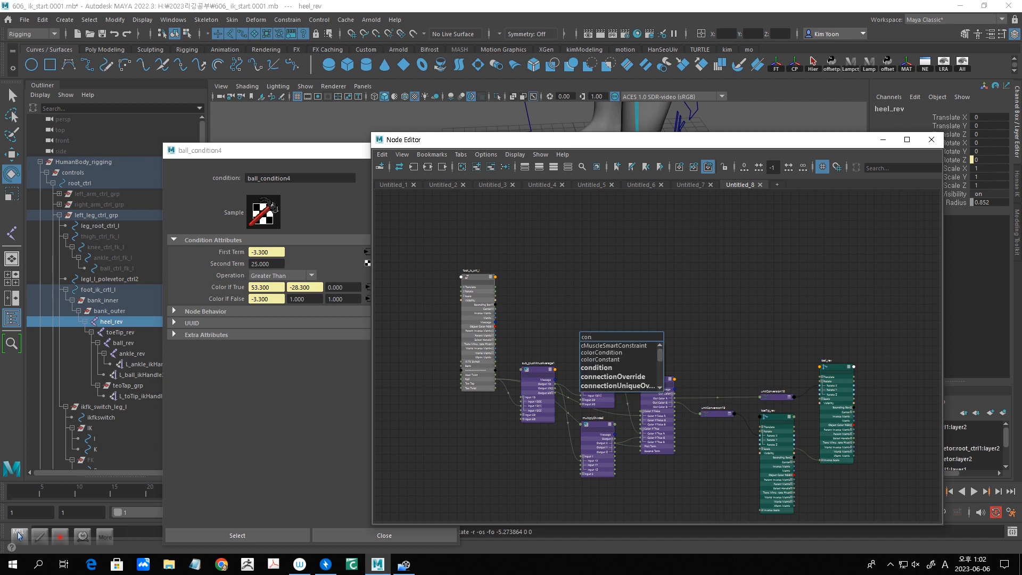
left_click(620, 368)
left_click_drag(603, 336, 652, 303)
double_click(654, 298)
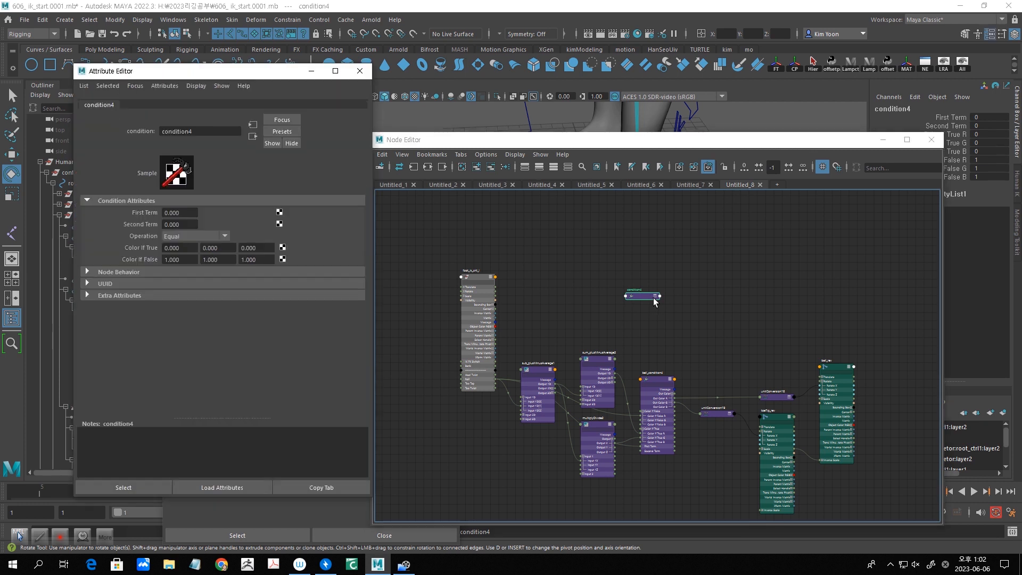
left_click(361, 72)
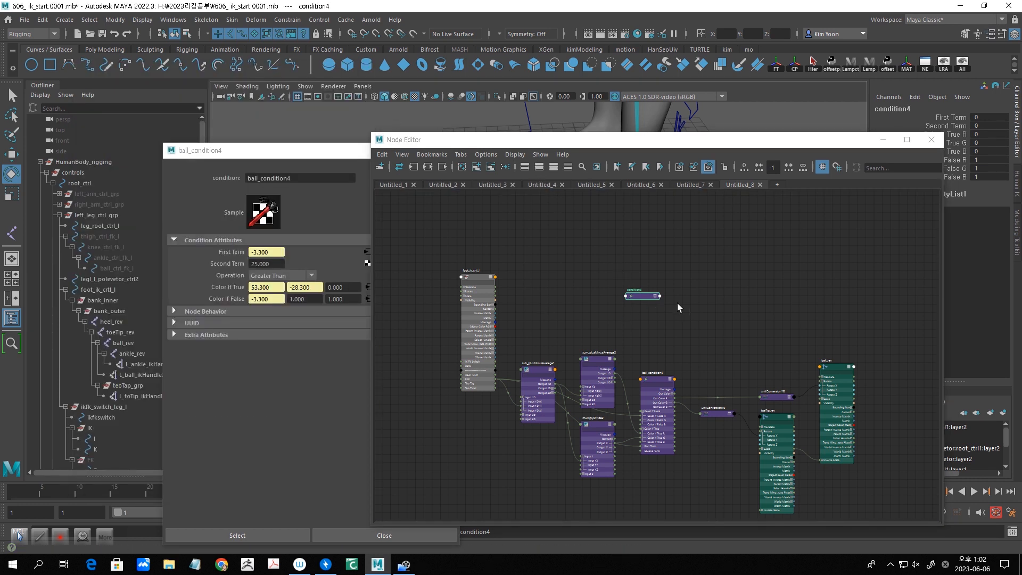
Rename the new condition node heel_condition4.
left_click(643, 289)
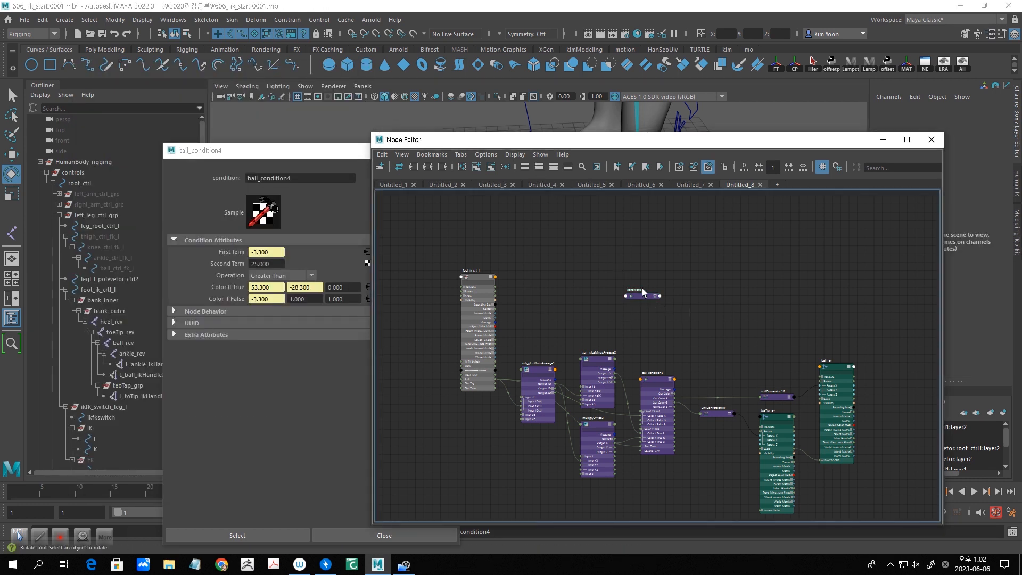
scroll(647, 288, "up", 10)
double_click(580, 293)
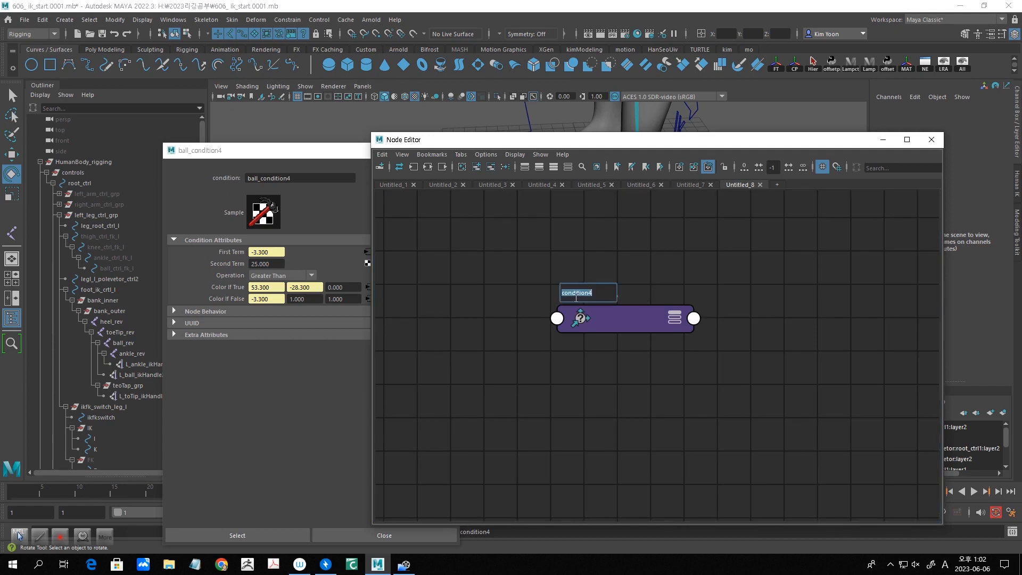
left_click(563, 293)
type("heel_")
key("Return")
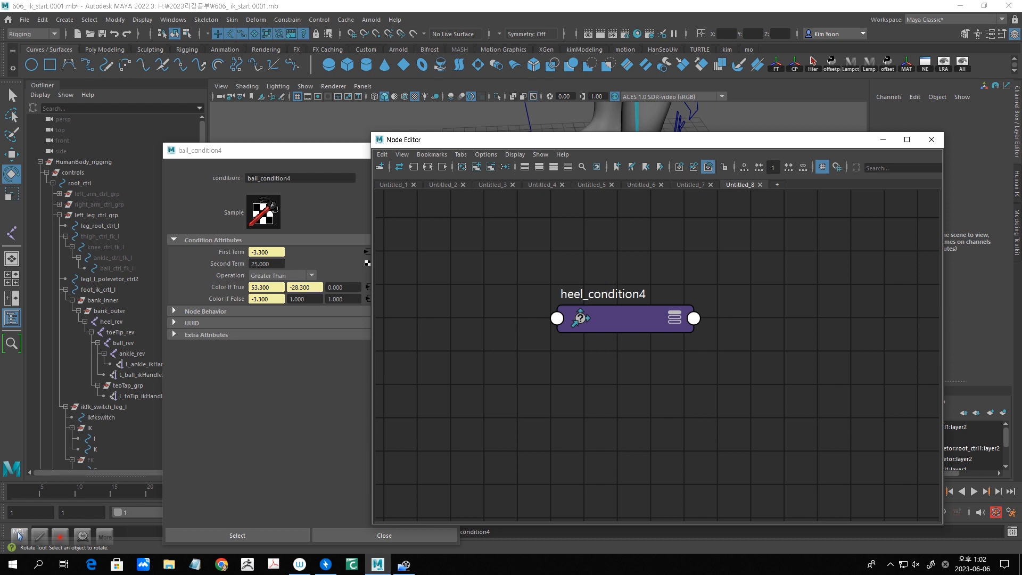
Expand heel_condition4's attributes and connect foot_ik_crtl_l's Roll to its First Term.
left_click(674, 318)
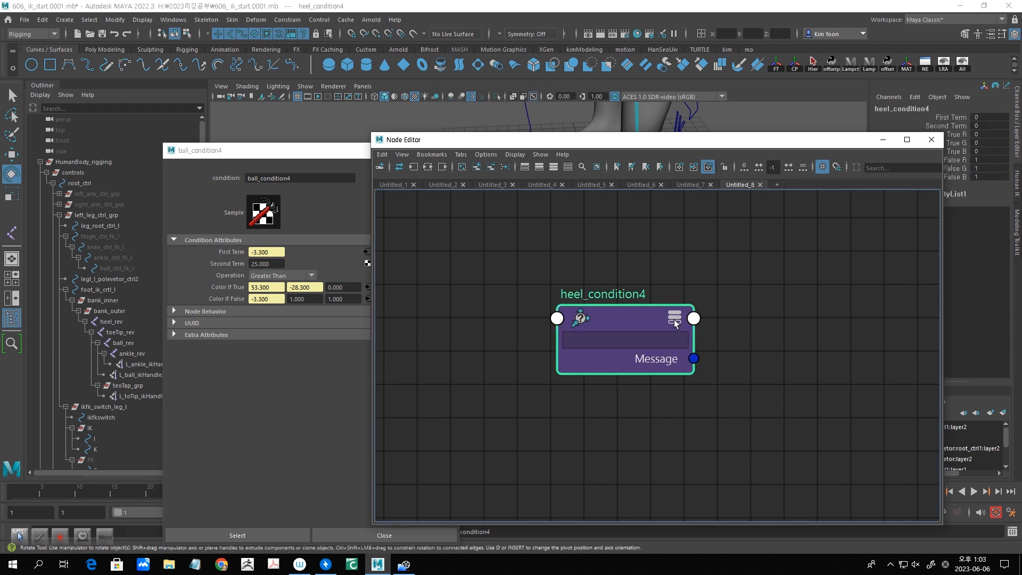
scroll(647, 321, "down", 4)
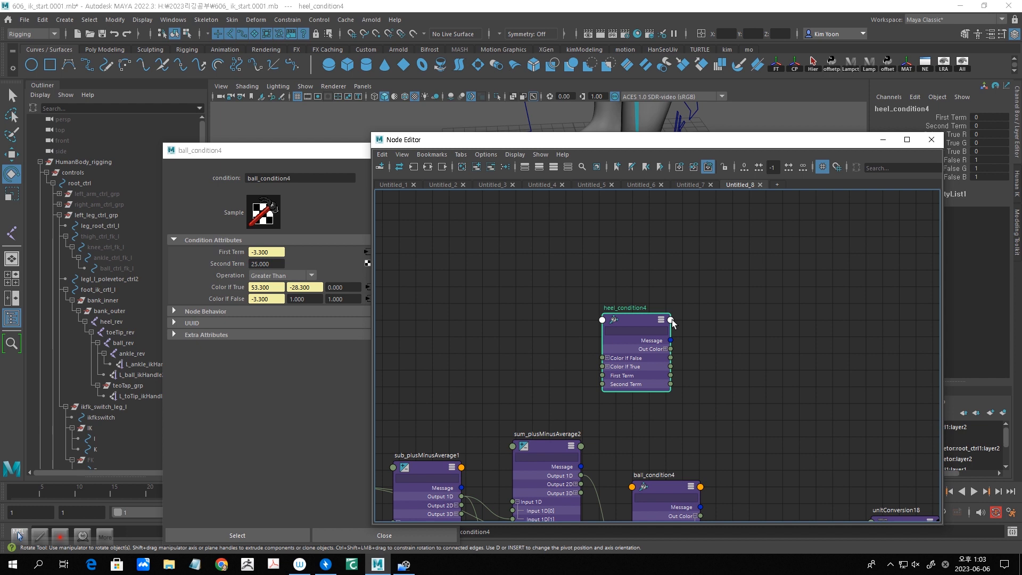
middle_click_drag(646, 322, 722, 262, "alt")
left_click_drag(388, 223, 394, 210)
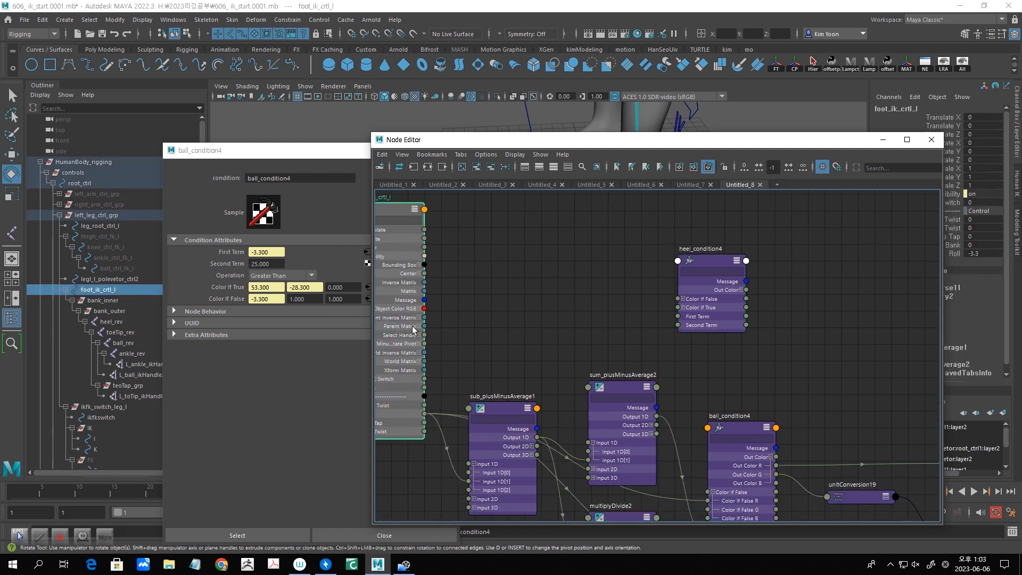
left_click_drag(393, 212, 413, 196)
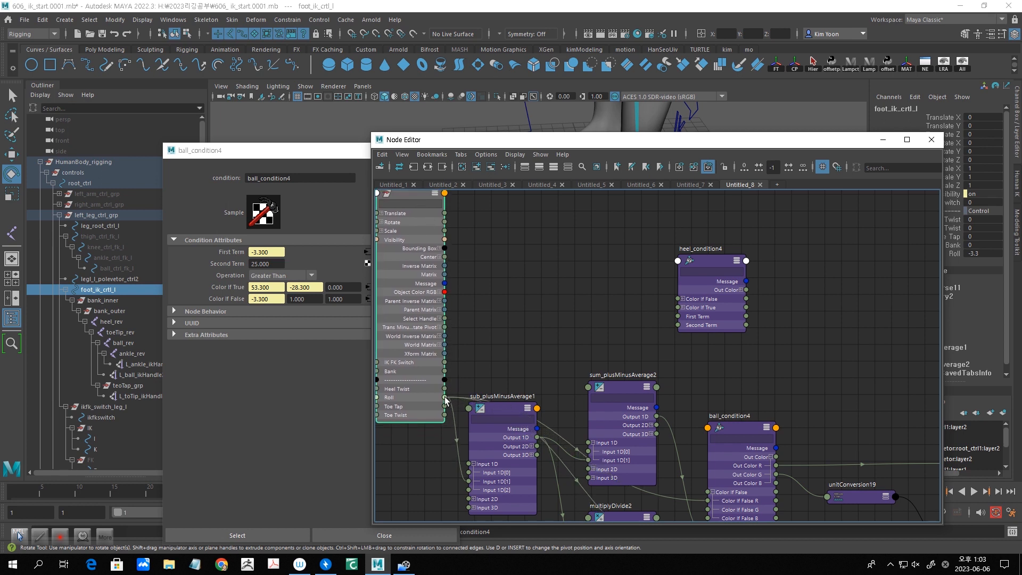
left_click_drag(445, 398, 679, 320)
Set heel_condition4's Operation to Less Than, and move the node nearer the foot control with Out Color expanded.
double_click(707, 256)
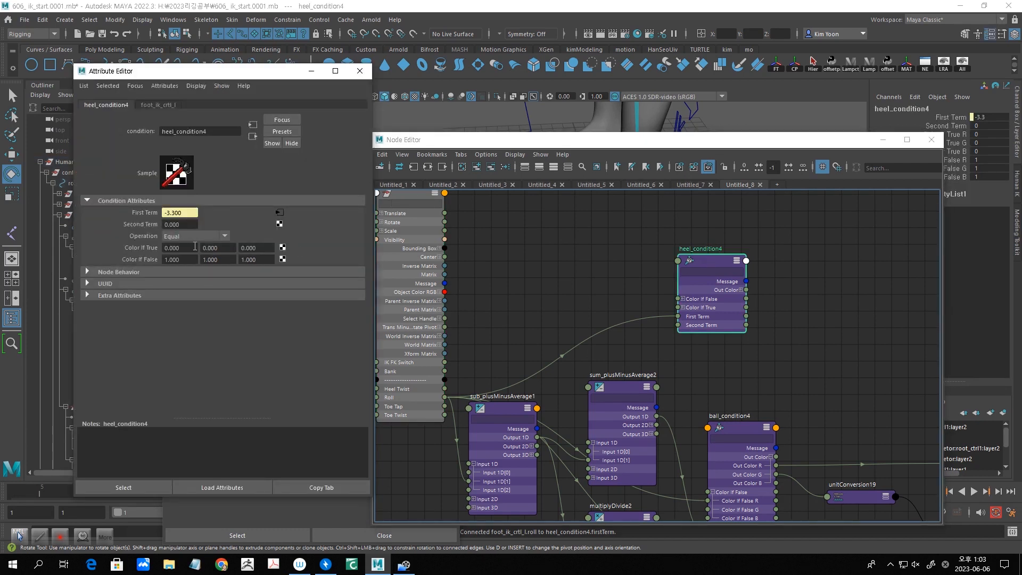
left_click(222, 235)
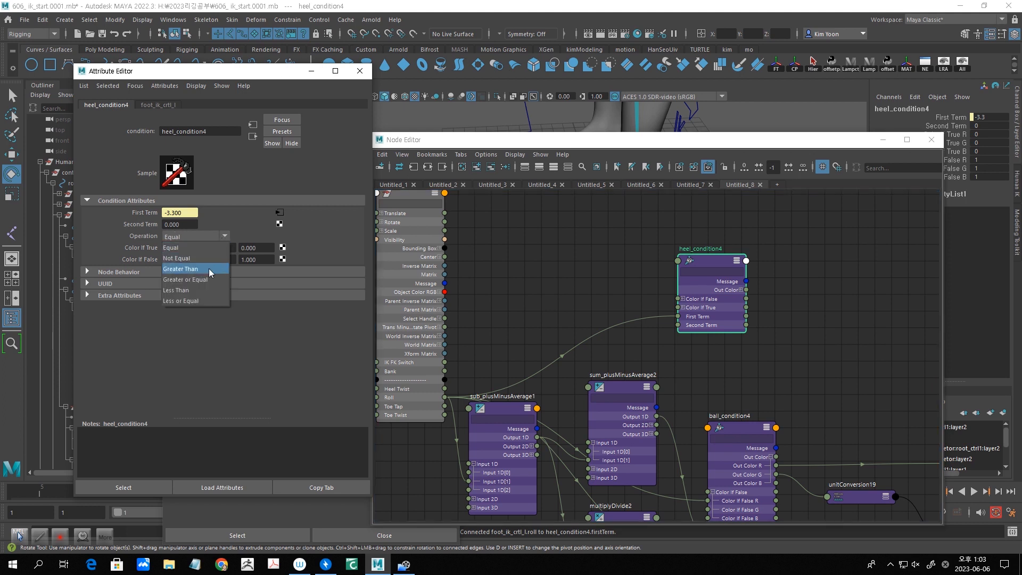
left_click(206, 287)
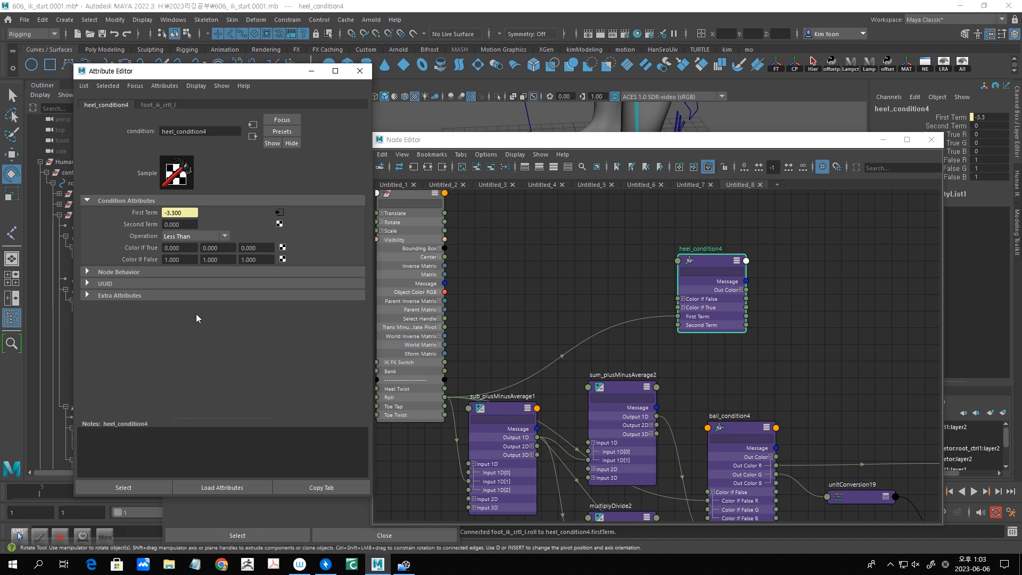
left_click(188, 262)
left_click_drag(696, 262, 598, 277)
left_click(720, 288)
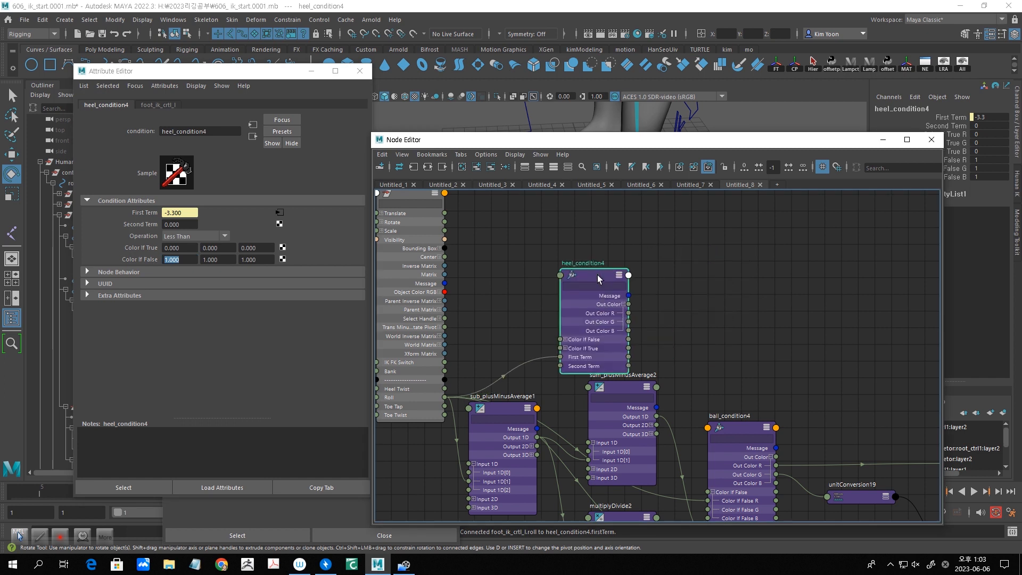
Add the heel_rev joint to the node graph of the left foot.
left_click_drag(700, 146, 731, 169)
left_click_drag(229, 71, 256, 92)
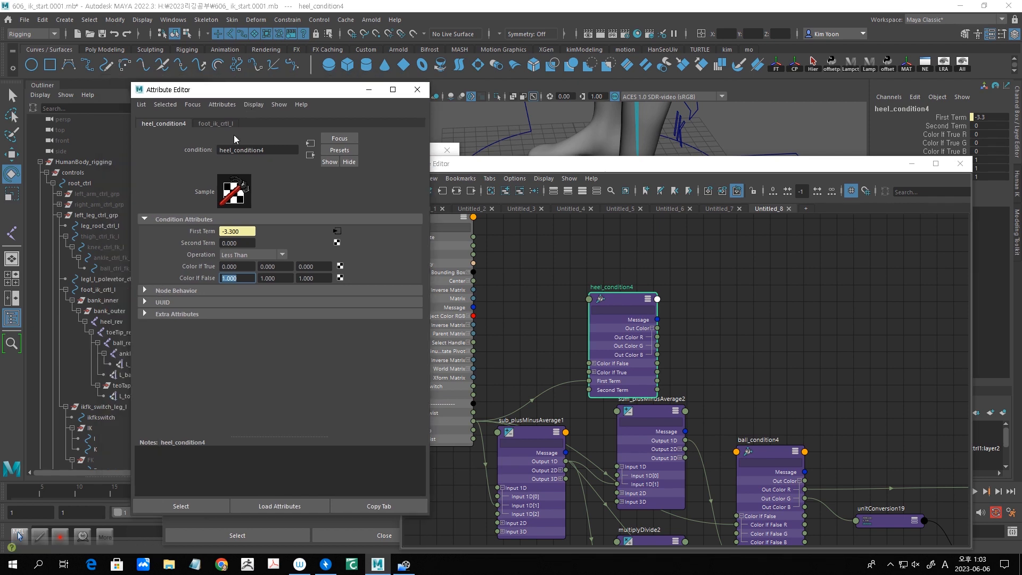
left_click(105, 321)
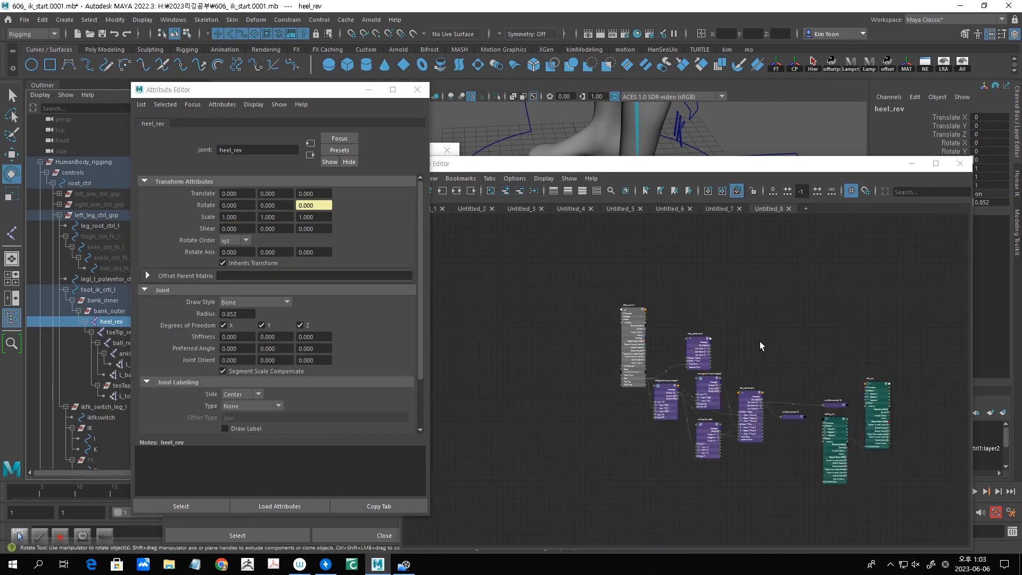
left_click(760, 341)
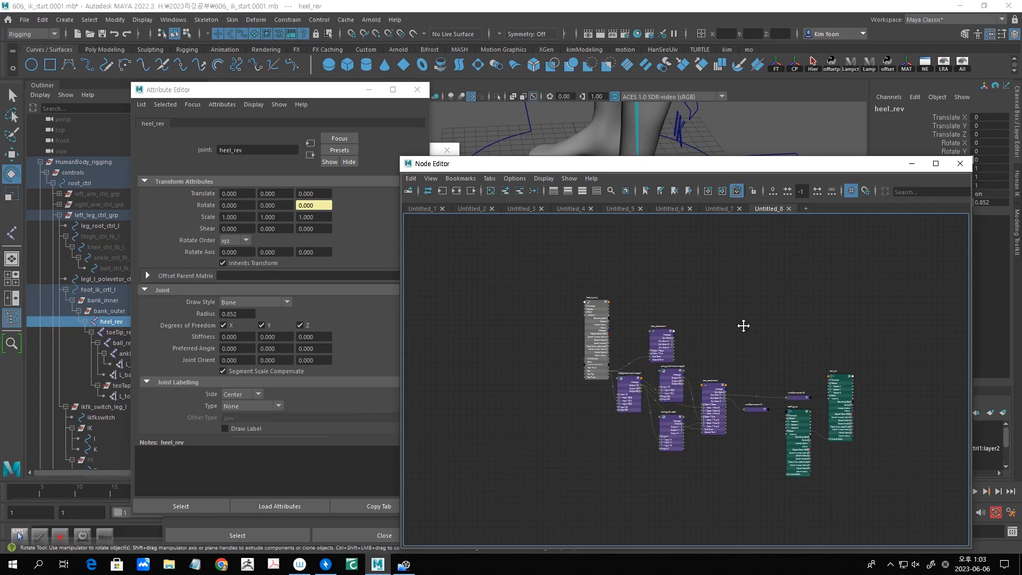
left_click(503, 192)
Place heel_condition4 below multiplyDivide2 and position heel_rev to its right, before toeTip_rev.
left_click_drag(721, 417, 727, 476)
scroll(793, 394, "up", 3)
middle_click_drag(782, 385, 770, 337)
left_click_drag(864, 289, 514, 467)
middle_click_drag(646, 378, 679, 258)
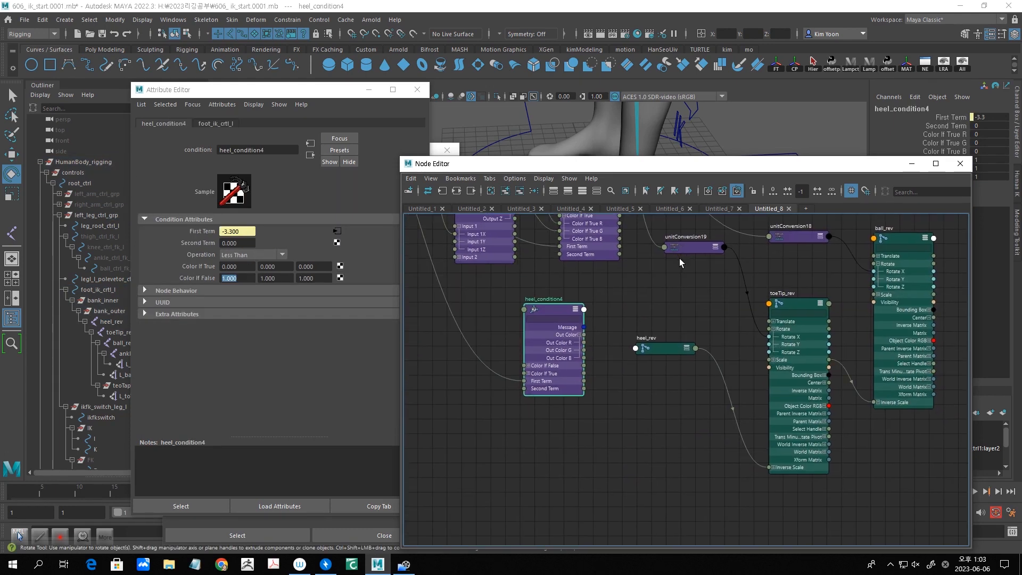
scroll(680, 258, "up", 2)
left_click_drag(647, 392, 654, 379)
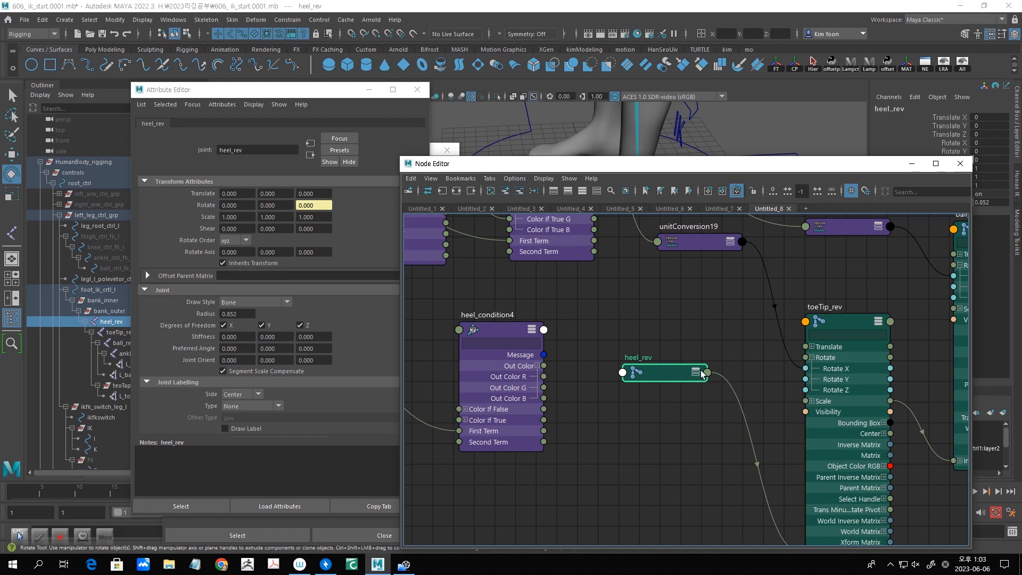
Expand heel_rev's attributes and connect heel_condition4's Out Color R to its Rotate X.
left_click(696, 373)
left_click_drag(730, 166, 739, 280)
left_click_drag(566, 397, 646, 443)
scroll(737, 480, "down", 1)
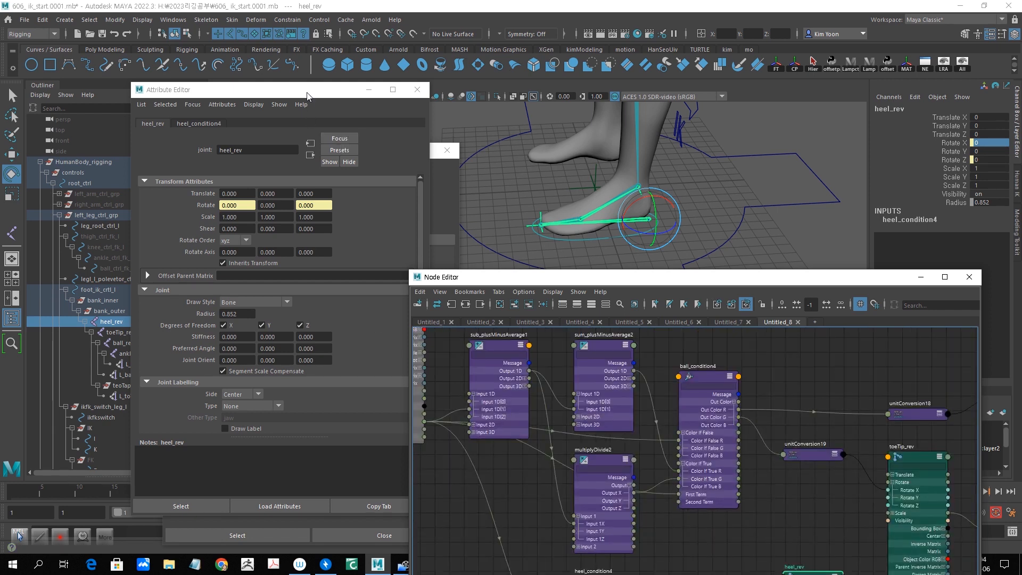
Set the first Color If False value of heel_condition4 to 0.
middle_click_drag(786, 506, 785, 370, "alt")
left_click(590, 449)
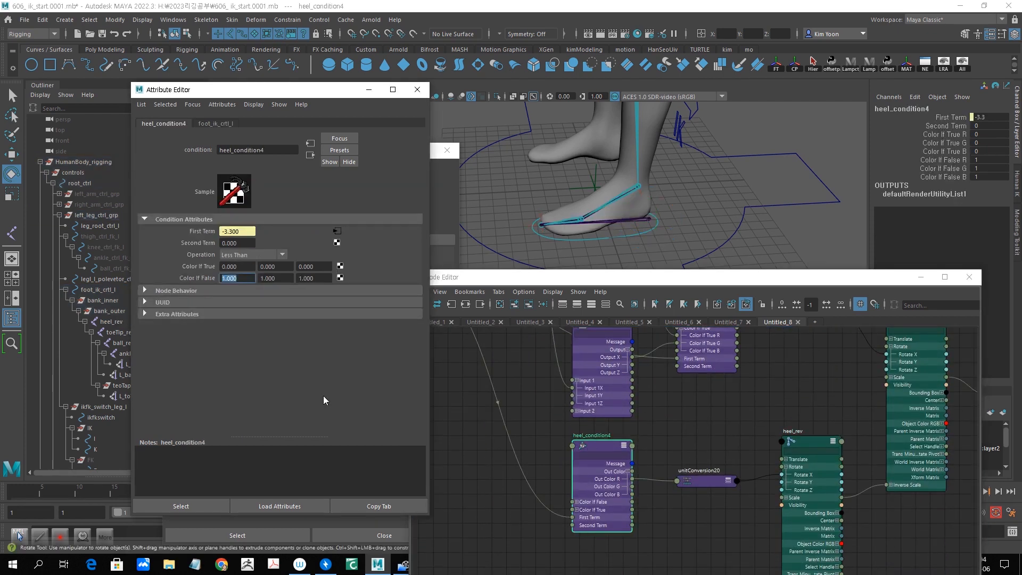
type("0")
key("Return")
Move foot_ik_crtl_l beside heel_condition4 and connect its Roll to the condition's Color If True R.
middle_click_drag(440, 397, 612, 479, "alt")
scroll(612, 479, "down", 3)
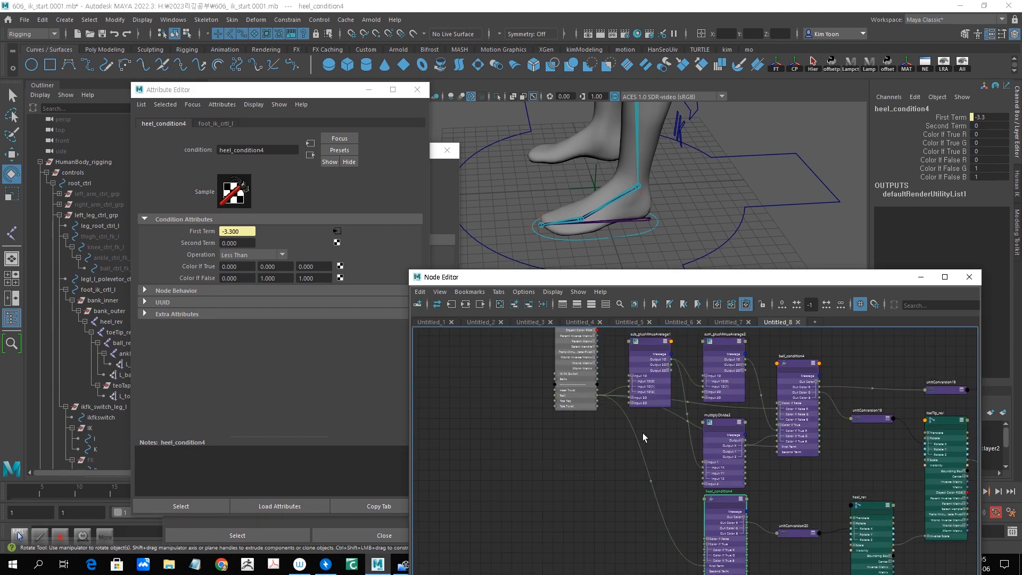
left_click_drag(590, 378, 613, 512)
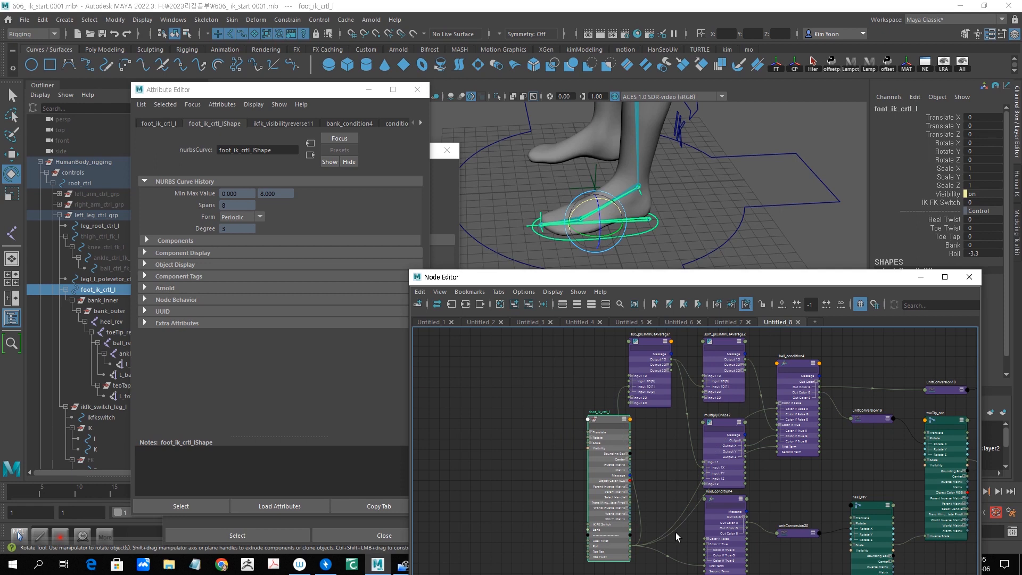
scroll(613, 513, "up", 3)
left_click_drag(521, 447, 669, 455)
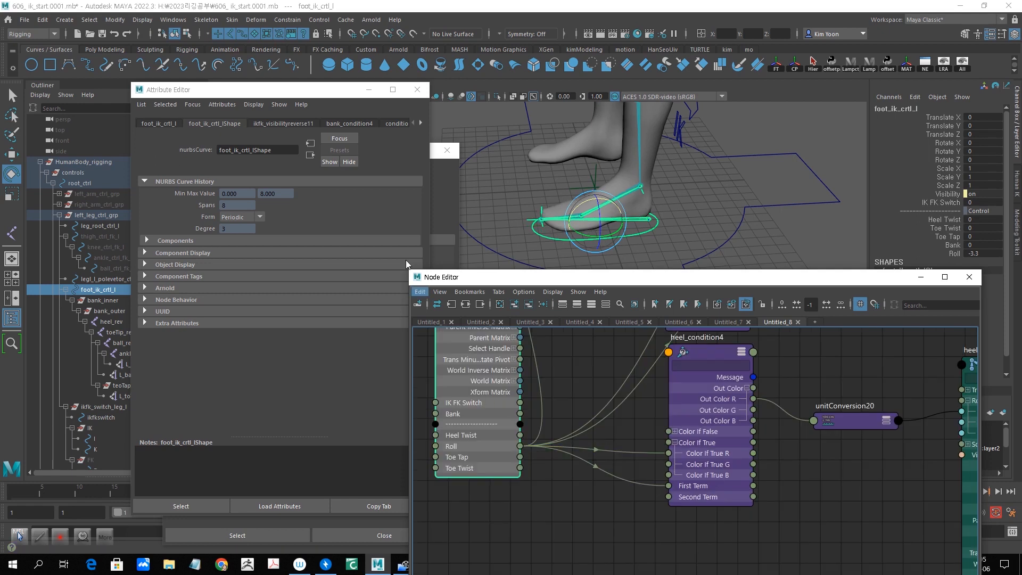
Vary foot_ik_crtl_l's Roll down to about -22 and back to check how the heel and ball respond.
left_click_drag(240, 89, 227, 295)
left_click(343, 158)
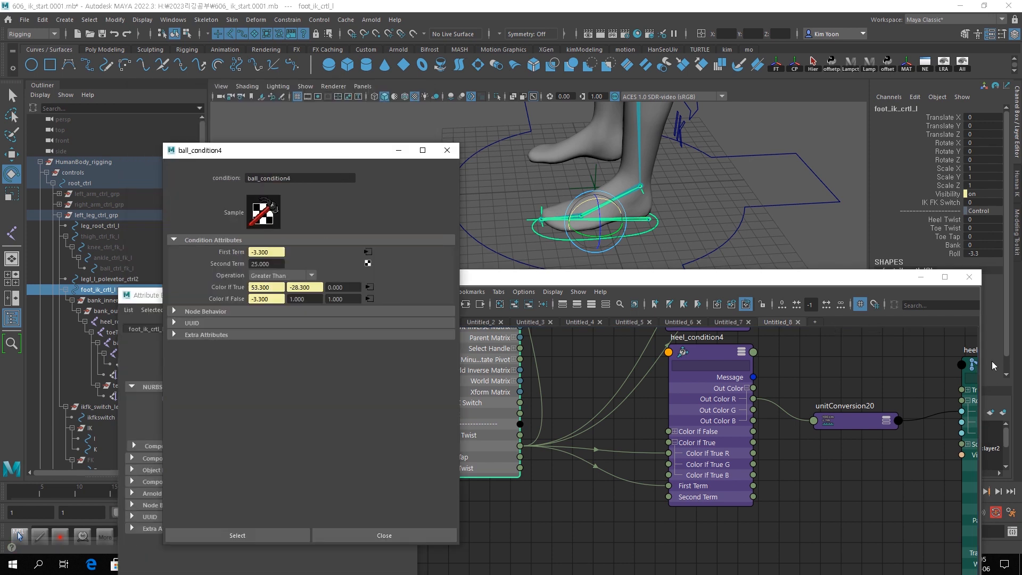
left_click(959, 253)
middle_click_drag(796, 248, 827, 255)
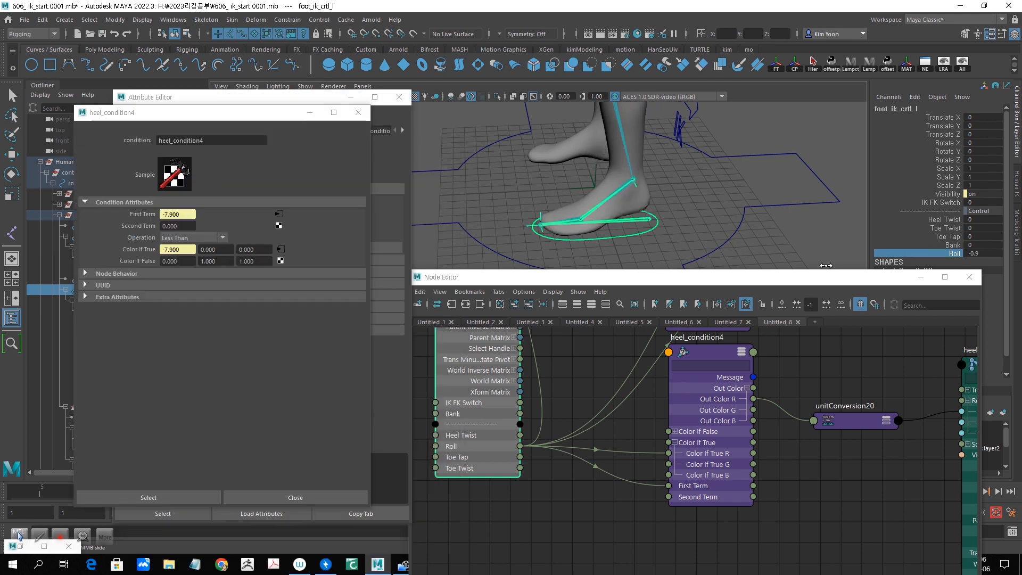
middle_click_drag(761, 261, 728, 247)
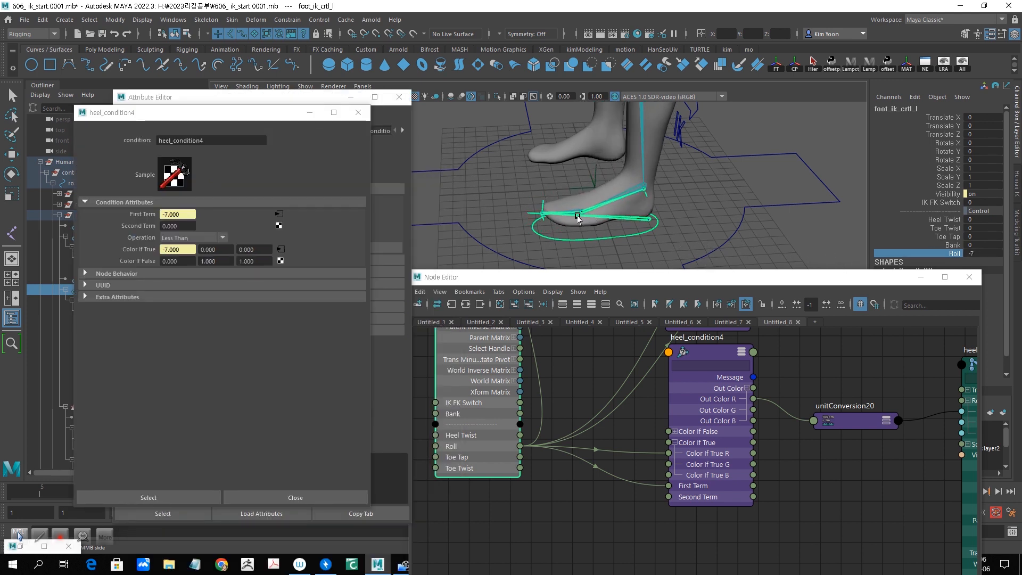
middle_click_drag(745, 250, 724, 255)
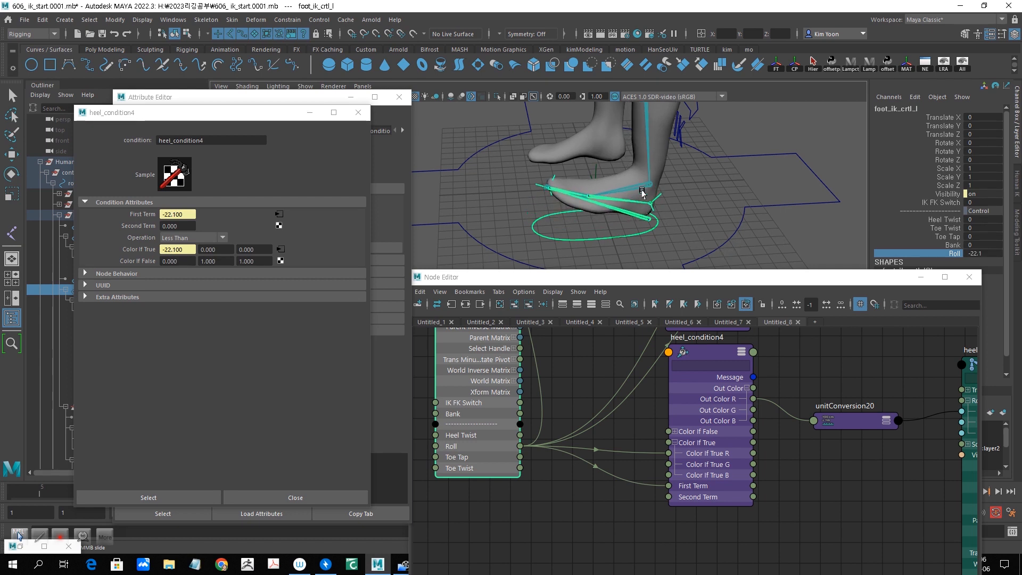
middle_click_drag(806, 259, 879, 228)
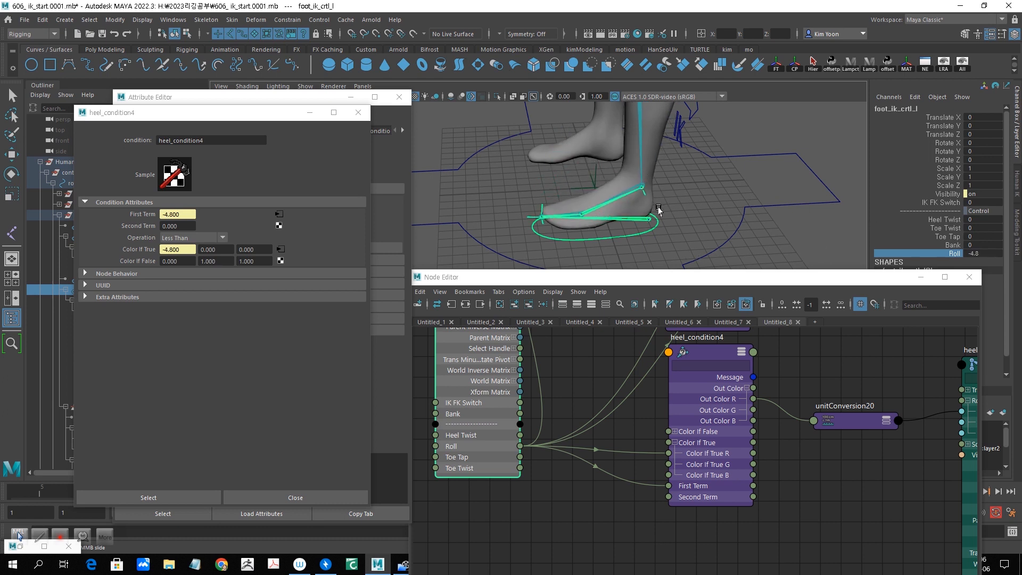
Rearrange ball_condition4, unitConversion22 and ball_rev so the connections between them are easy to reach.
middle_click_drag(740, 388, 734, 494, "alt")
scroll(760, 461, "down", 5)
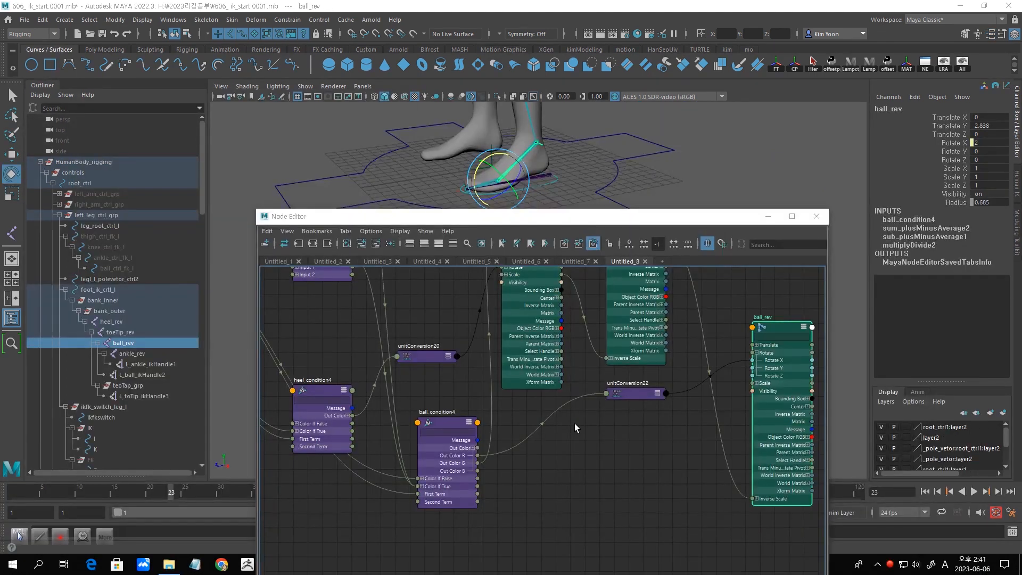
left_click(437, 421)
left_click_drag(437, 420, 431, 400)
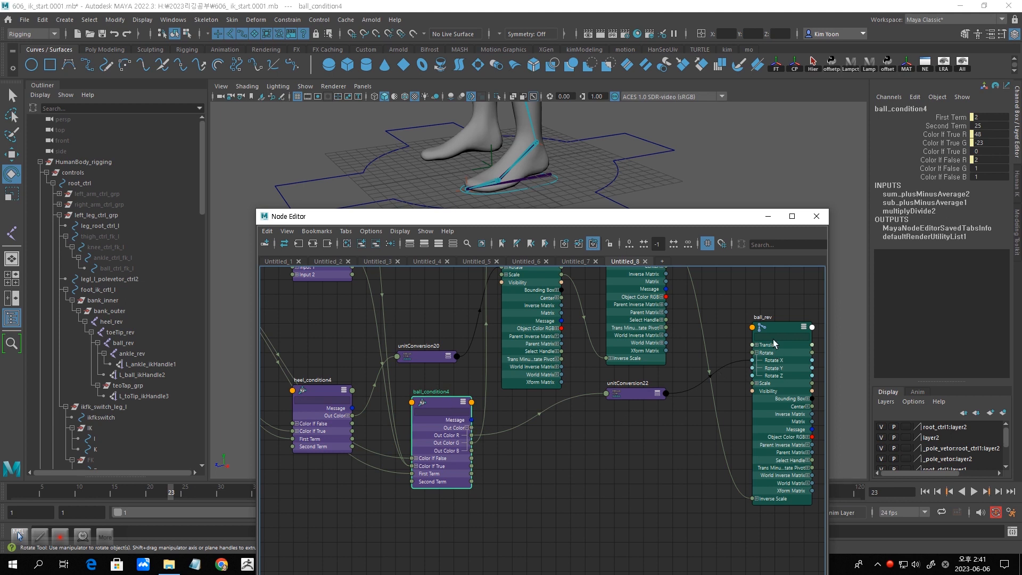
left_click_drag(772, 329, 765, 338)
left_click_drag(634, 393, 620, 412)
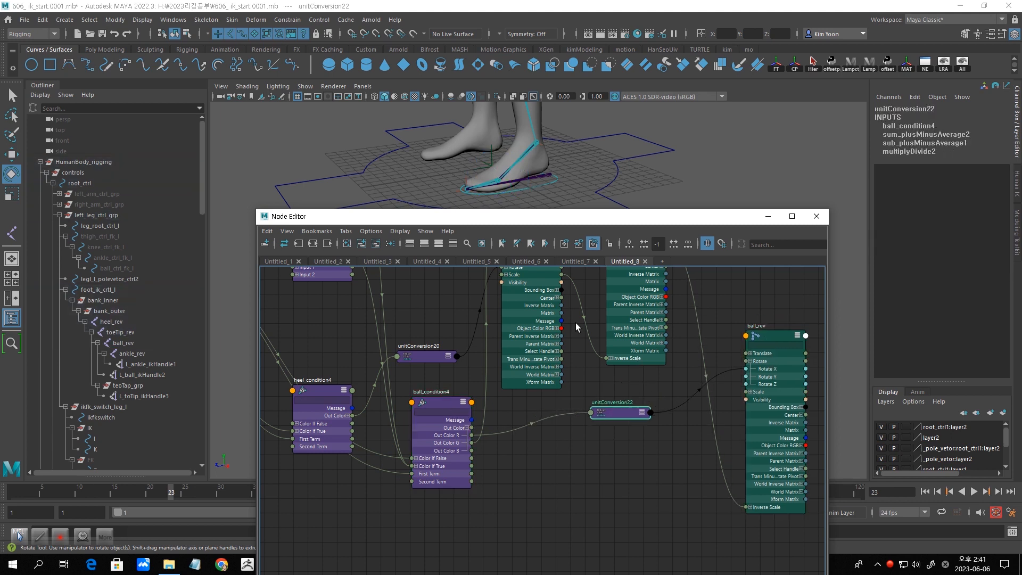
Disconnect ball_condition4 from ball_rev's Rotate X and delete the unitConversion22 node between them.
left_click(532, 425)
key("Delete")
left_click_drag(702, 392, 688, 423)
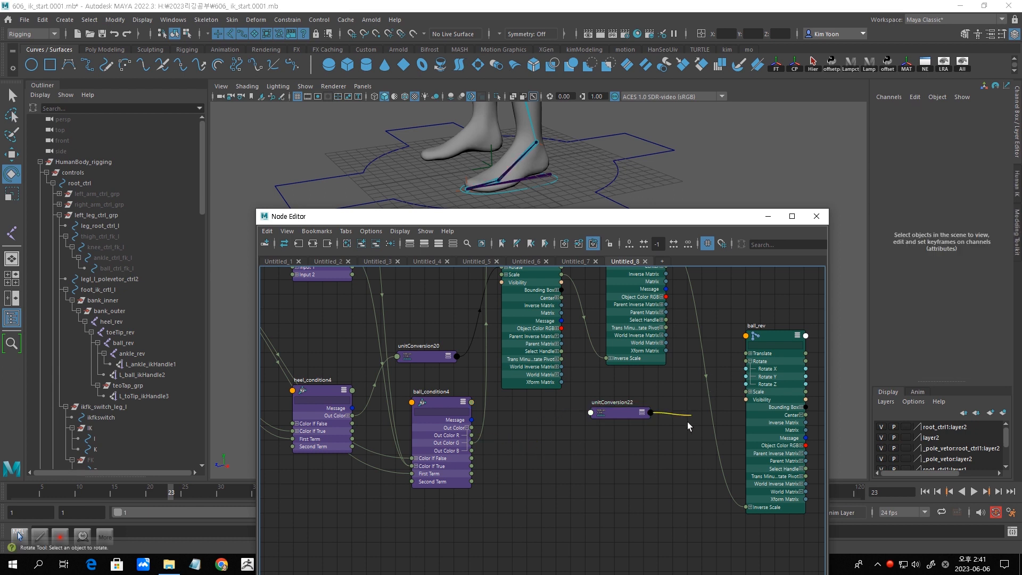
left_click(622, 415)
key("Delete")
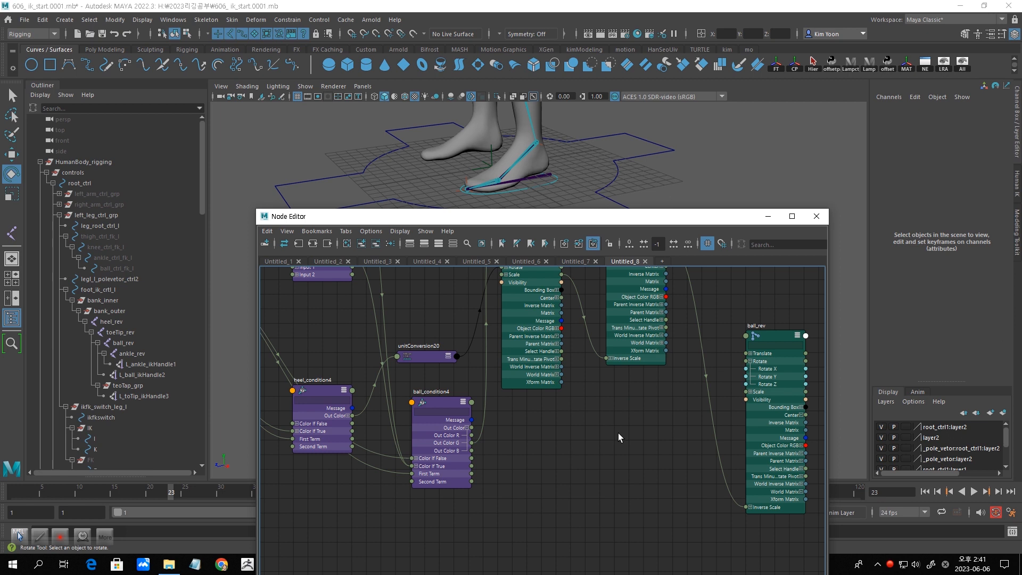
Create a condition node and place it between ball_condition4 and ball_rev.
key("Tab")
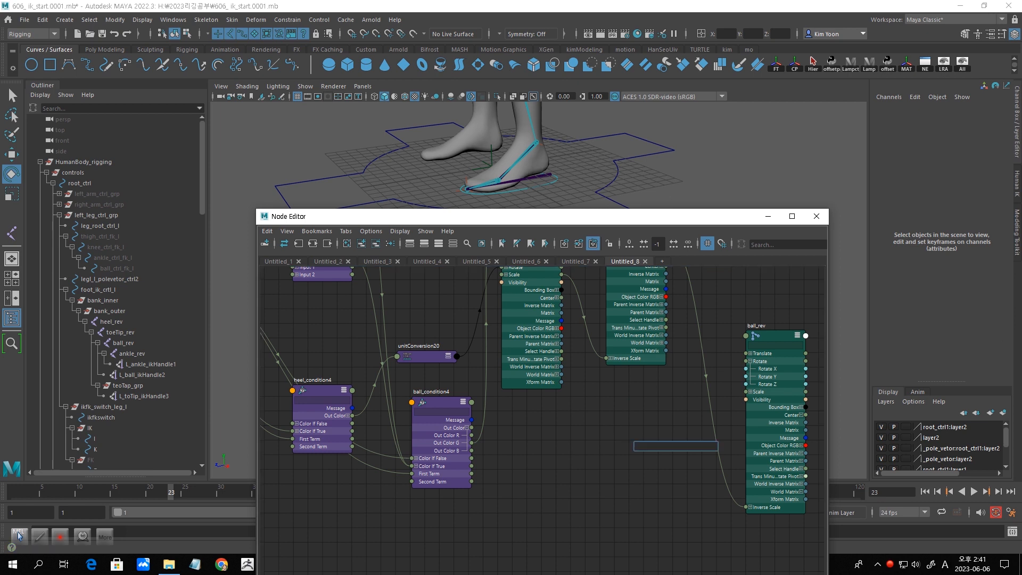
type("conditio")
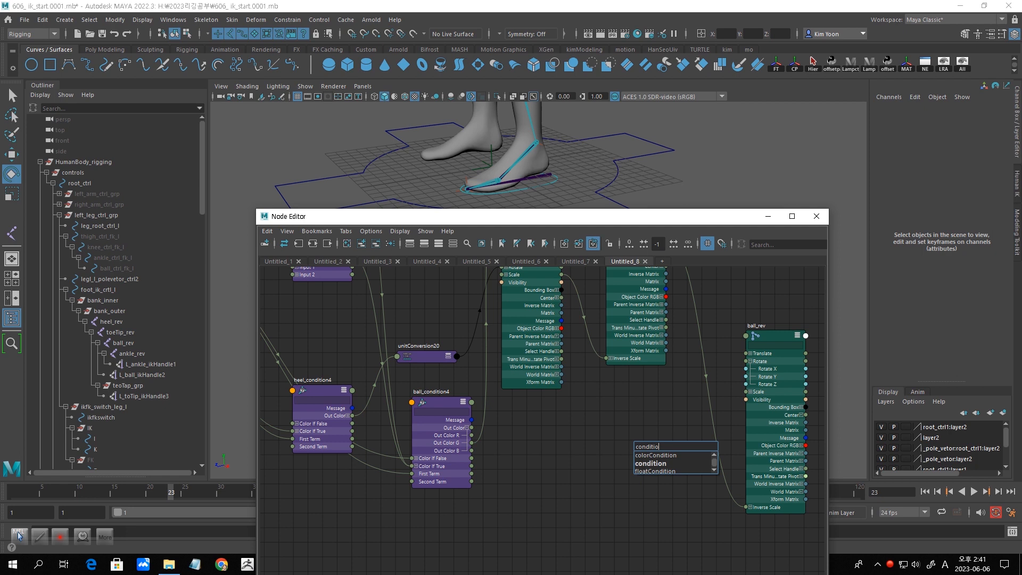
left_click(646, 464)
left_click_drag(648, 449, 555, 420)
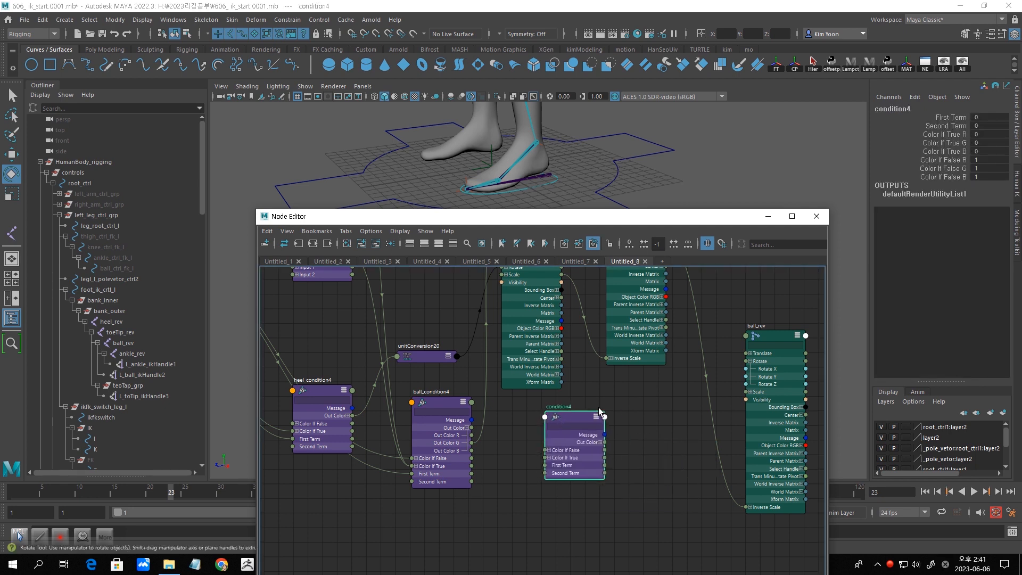
scroll(610, 407, "up", 5)
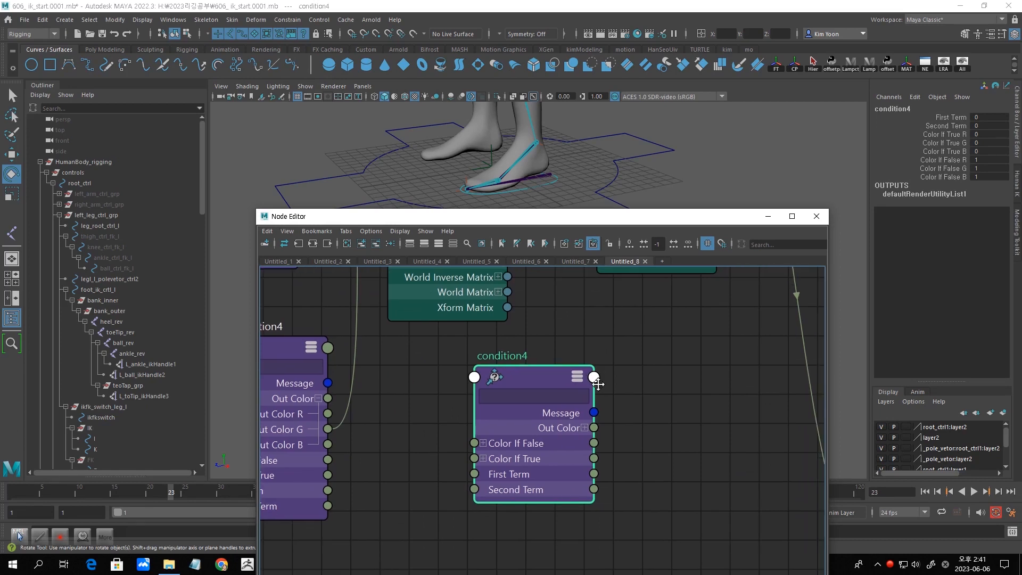
scroll(602, 383, "down", 5)
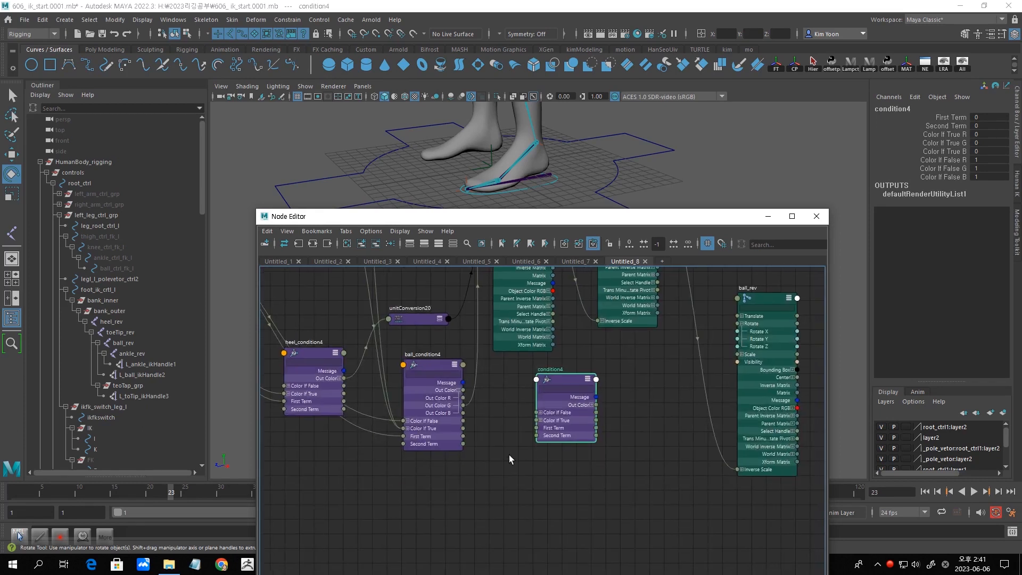
Open the new condition node's attributes and set its Operation to Greater Than.
double_click(566, 384)
left_click_drag(206, 395, 196, 133)
left_click(174, 295)
left_click(158, 325)
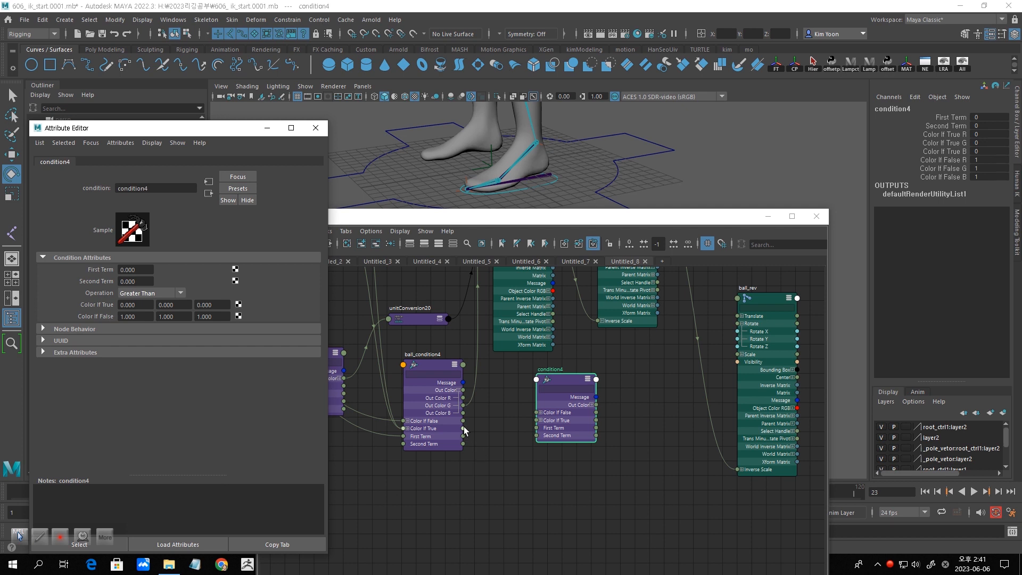
left_click(537, 426)
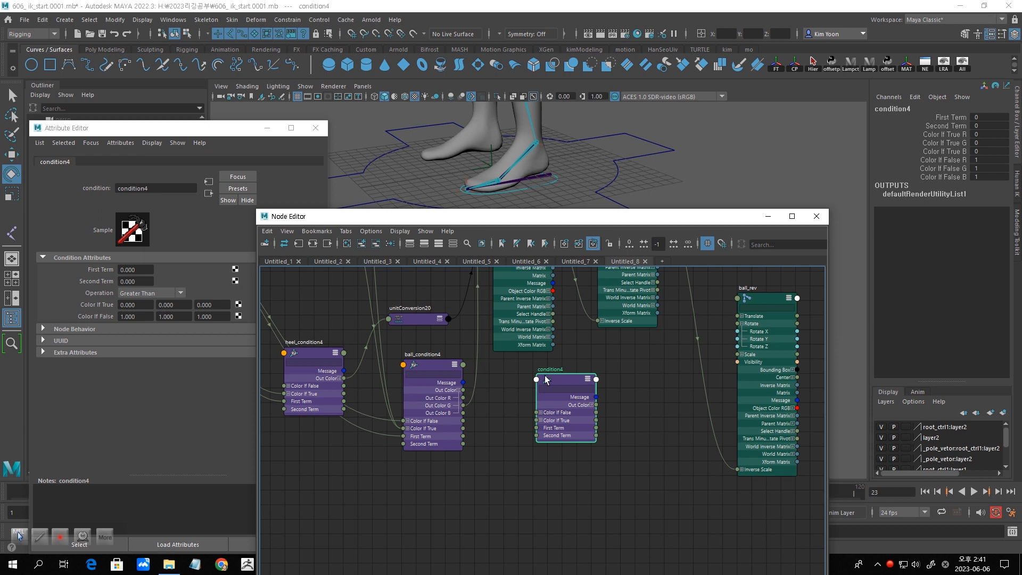
Connect ball_condition4's Out Color R to the new condition node's First Term and Color If True R.
scroll(565, 382, "up", 3)
middle_click_drag(565, 382, 605, 344)
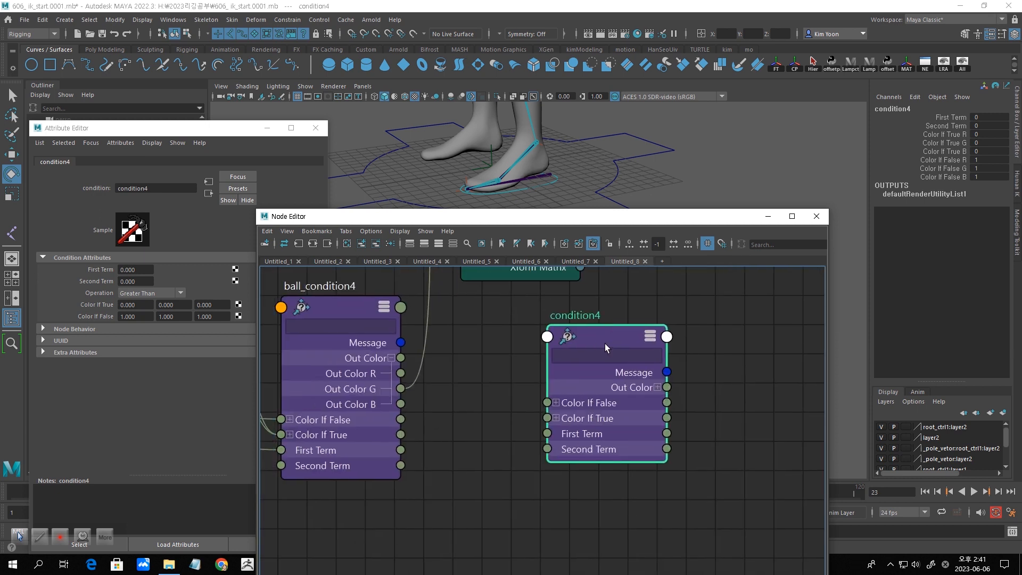
left_click_drag(401, 374, 547, 433)
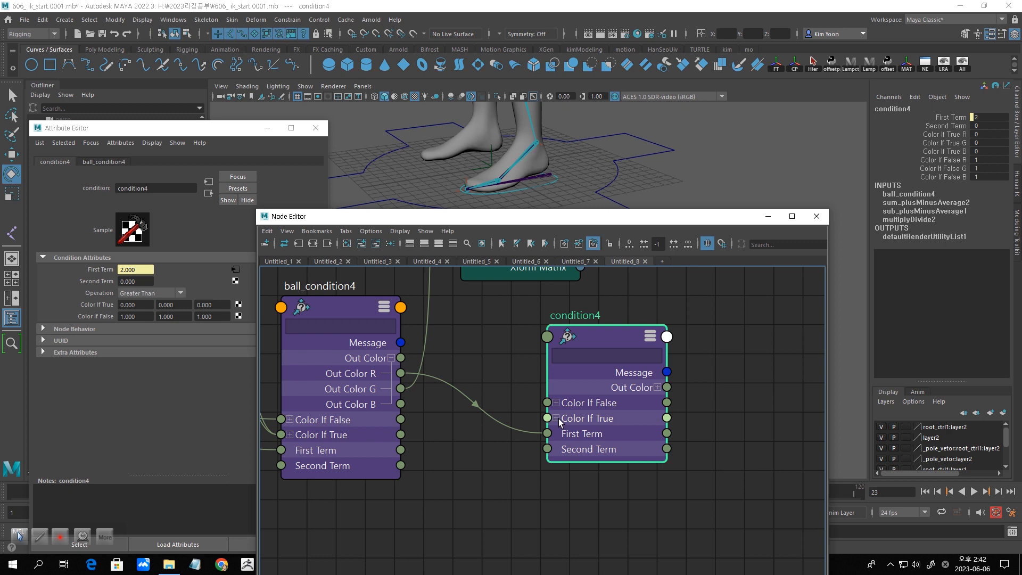
left_click(556, 418)
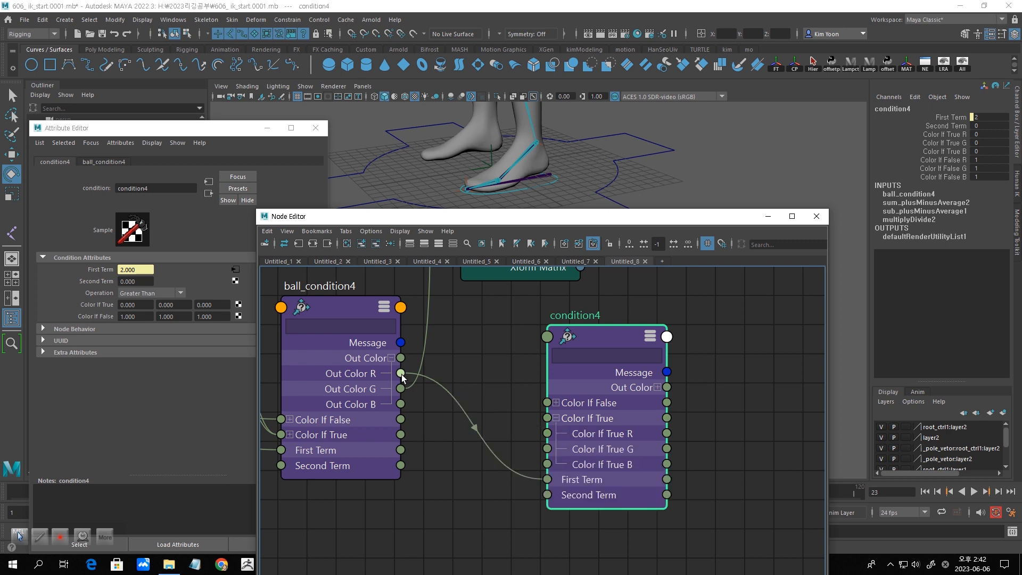
left_click_drag(511, 418, 550, 433)
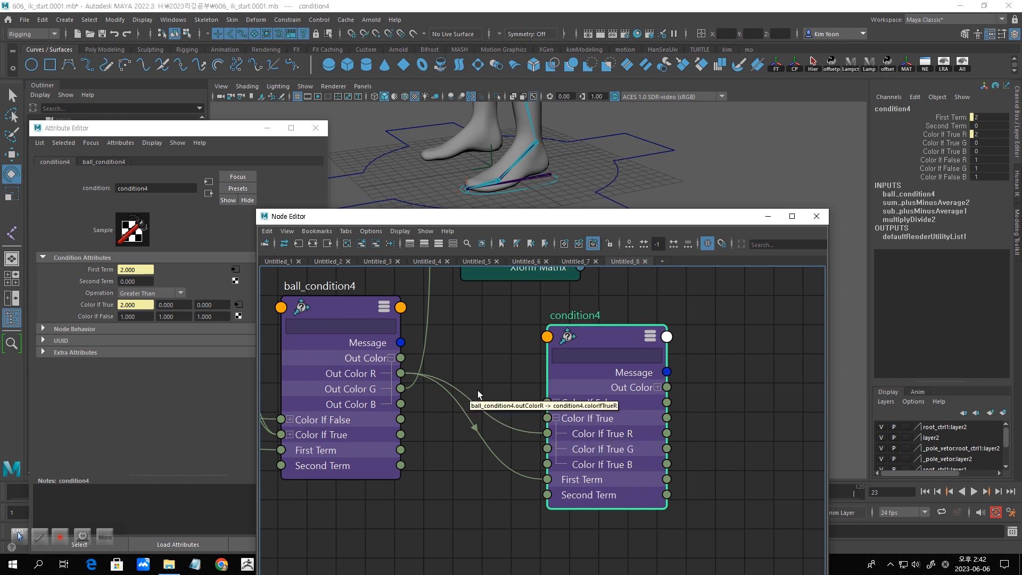
Expand the new condition node's Out Color and connect Out Color R to ball_rev's Rotate X.
scroll(640, 344, "down", 4)
middle_click_drag(588, 404, 549, 419)
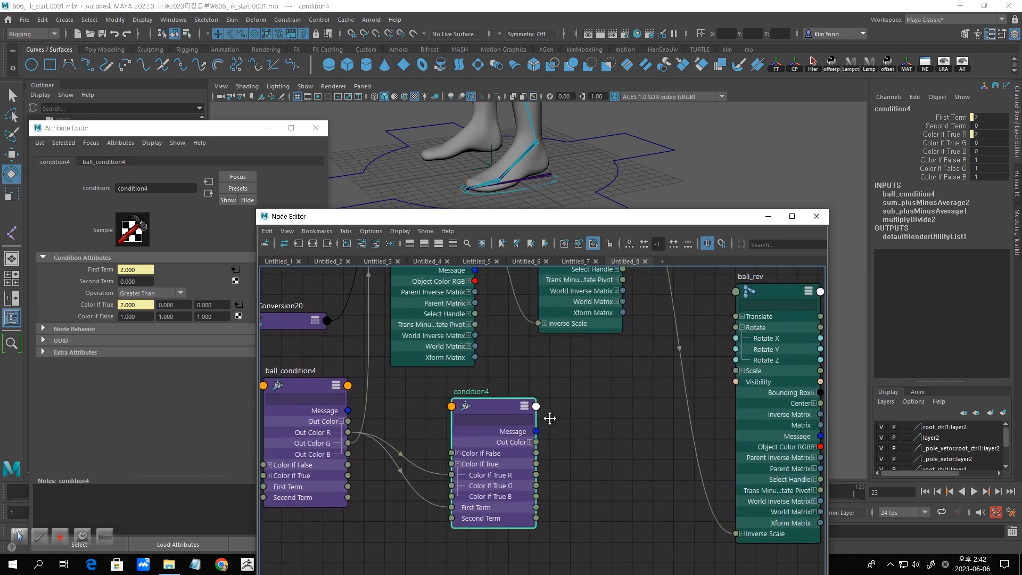
left_click(526, 442)
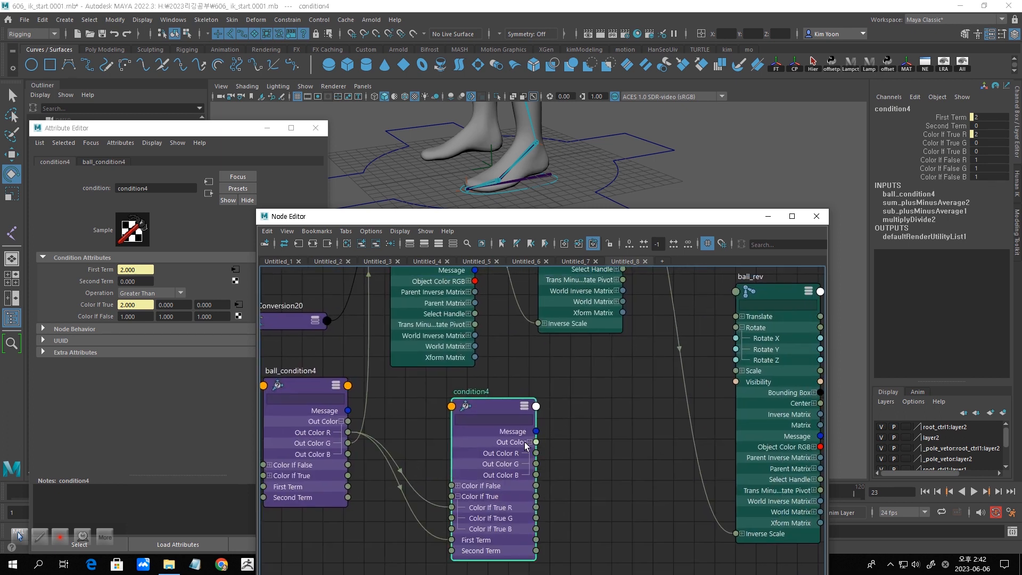
left_click_drag(561, 445, 736, 339)
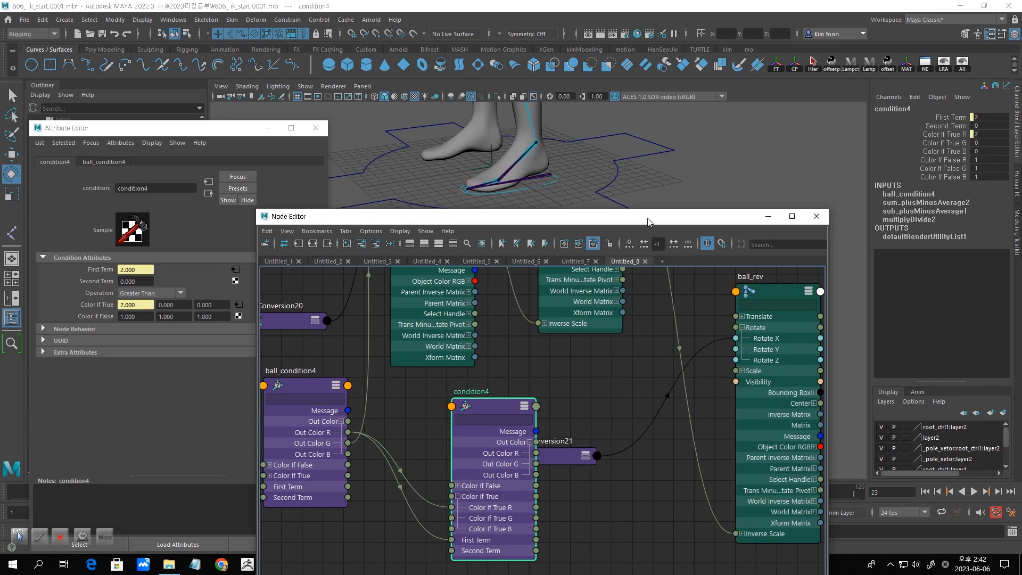
left_click_drag(649, 220, 653, 251)
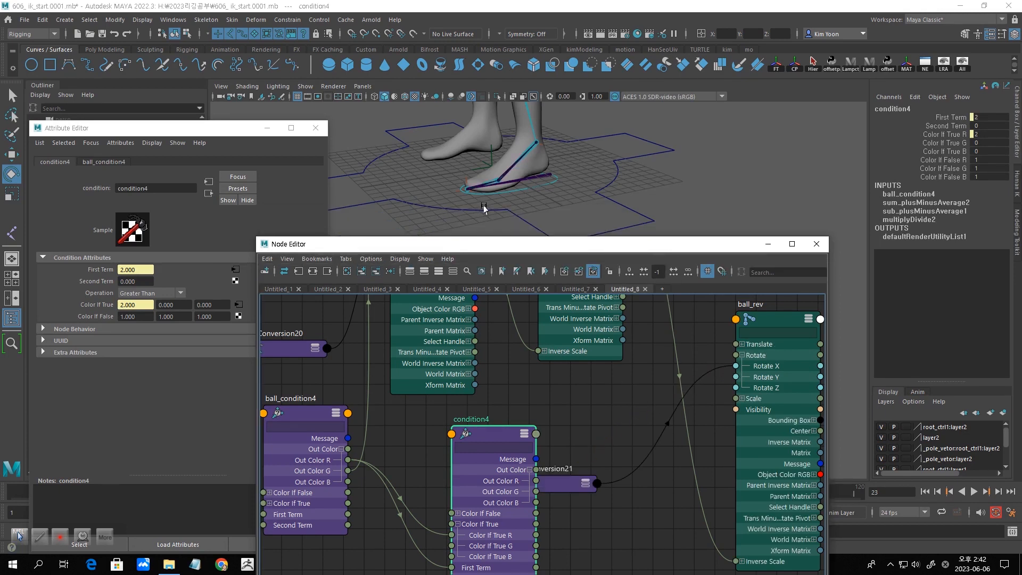
Select the left foot IK control and vary its Roll value to test the foot's motion.
left_click(525, 190)
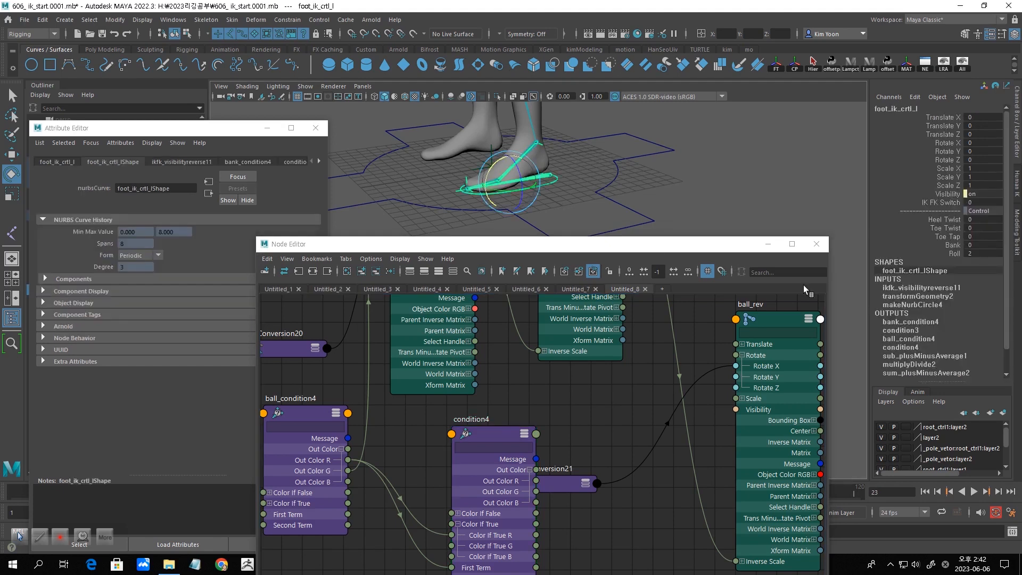
left_click(954, 252)
middle_click_drag(729, 180, 762, 175)
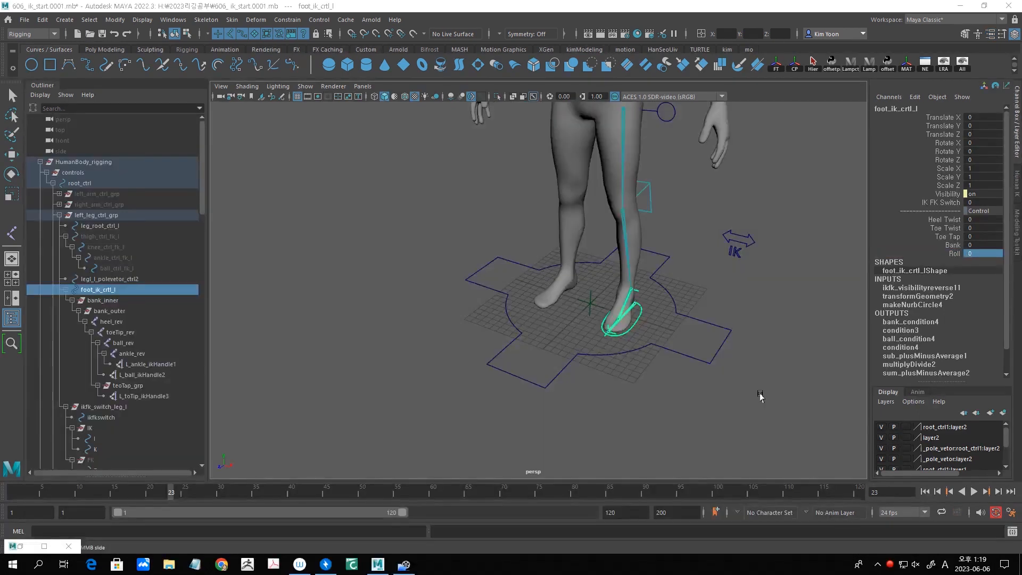
Test the left foot control's Heel Twist by varying its value, and undo the change.
scroll(714, 414, "up", 3)
left_click_drag(711, 413, 715, 404, "alt")
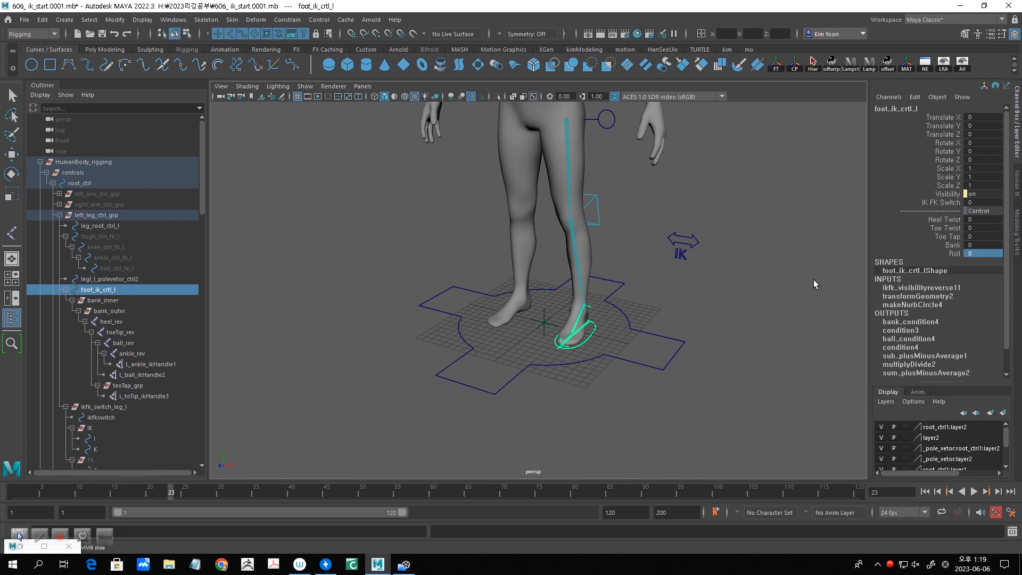
left_click(947, 221)
middle_click_drag(760, 296, 823, 328)
key("ctrl+z")
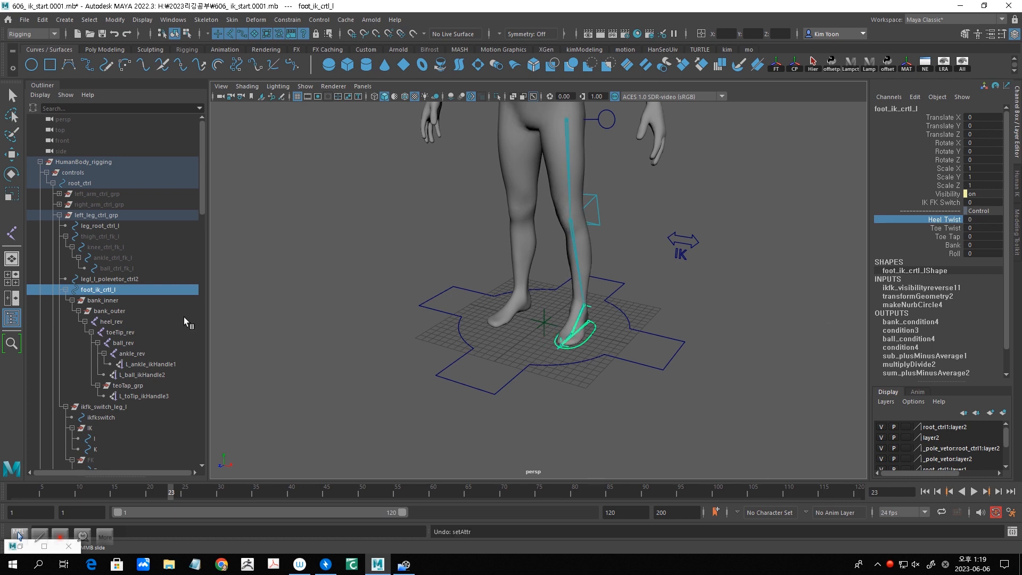
Hide the bank_inner group under the left foot IK control.
left_click(118, 313)
key("e")
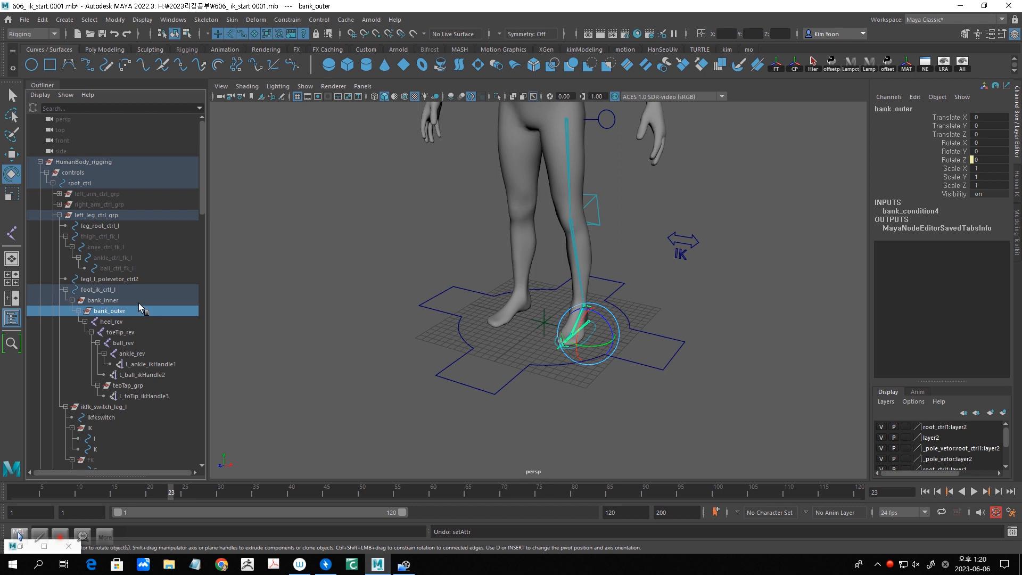
left_click(138, 301)
key("ctrl+h")
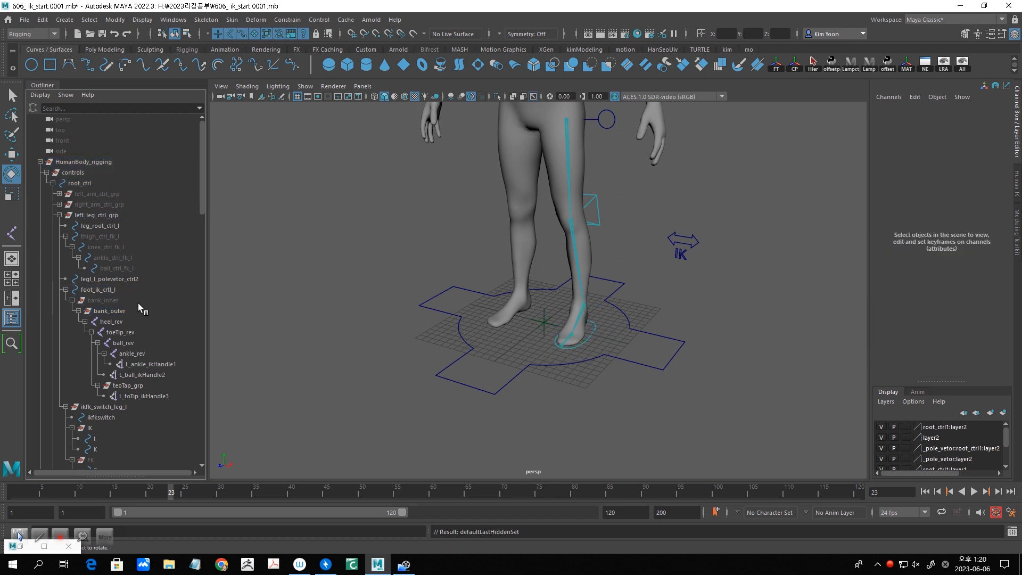
Reselect the left foot IK control and test its Heel Twist and Toe Twist, undoing each change.
left_click(594, 339)
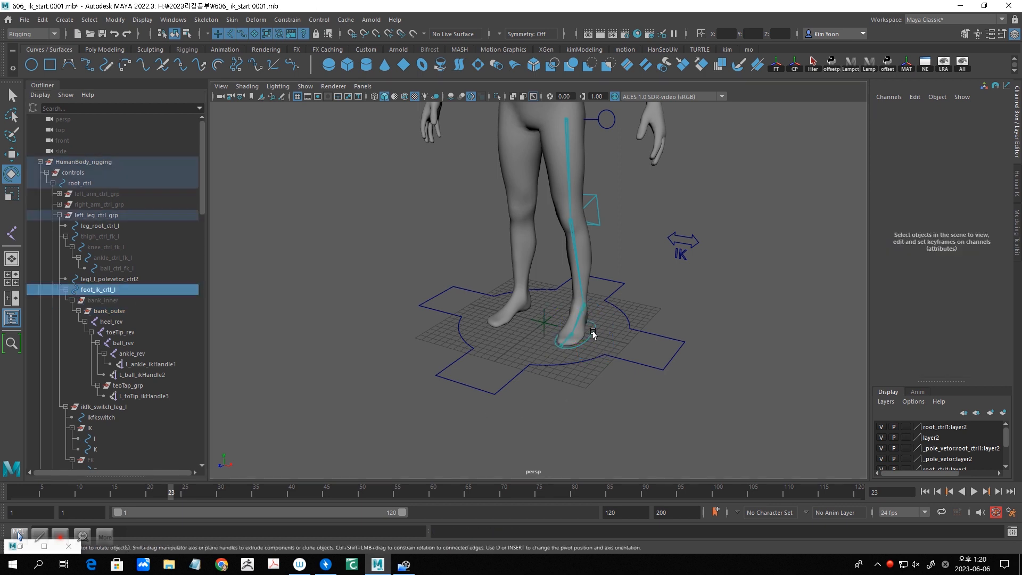
left_click(945, 220)
middle_click_drag(714, 306, 764, 317)
key("ctrl+z")
left_click(945, 228)
middle_click_drag(660, 381, 727, 385)
key("ctrl+z")
Test the foot control's Toe Tap and Bank, undoing the Toe Tap change and resetting Bank to 0.
left_click(957, 238)
key("ctrl+z")
left_click(953, 245)
double_click(984, 245)
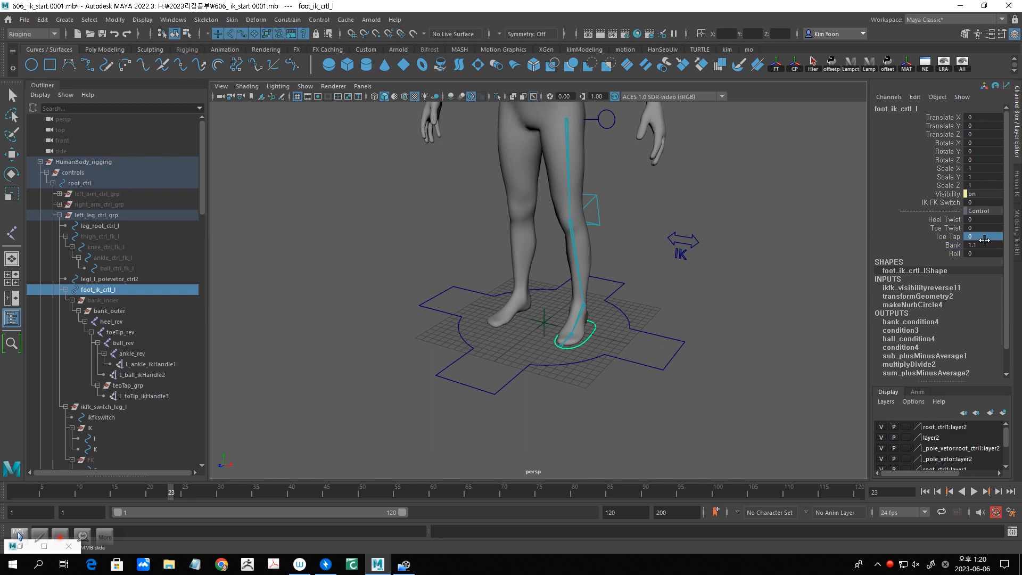
type("0")
key("Return")
Test the foot control's Roll with negative values and reset it to 0.
left_click(955, 253)
middle_click_drag(714, 397, 698, 380)
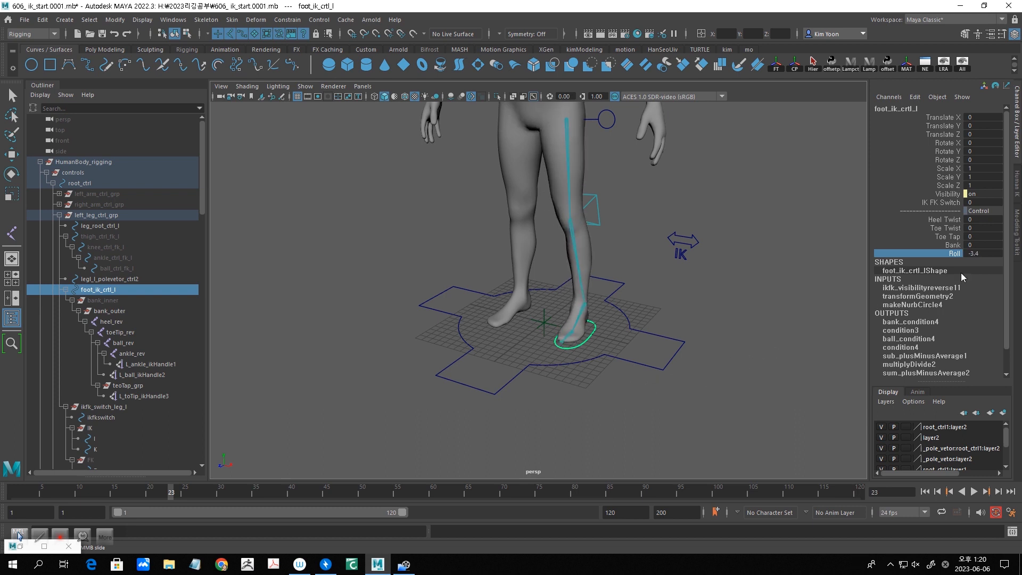
left_click(976, 253)
type("0")
key("Return")
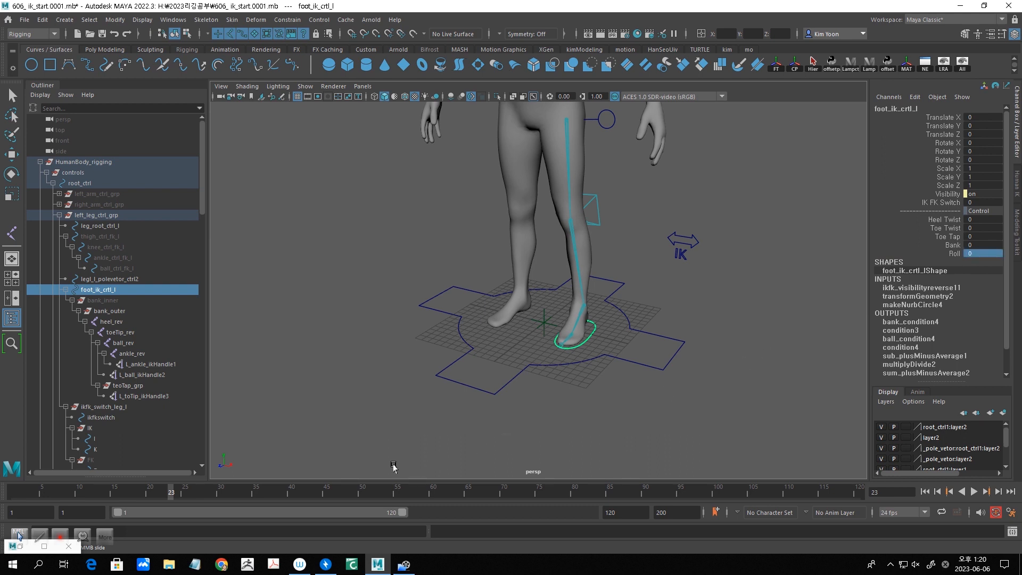